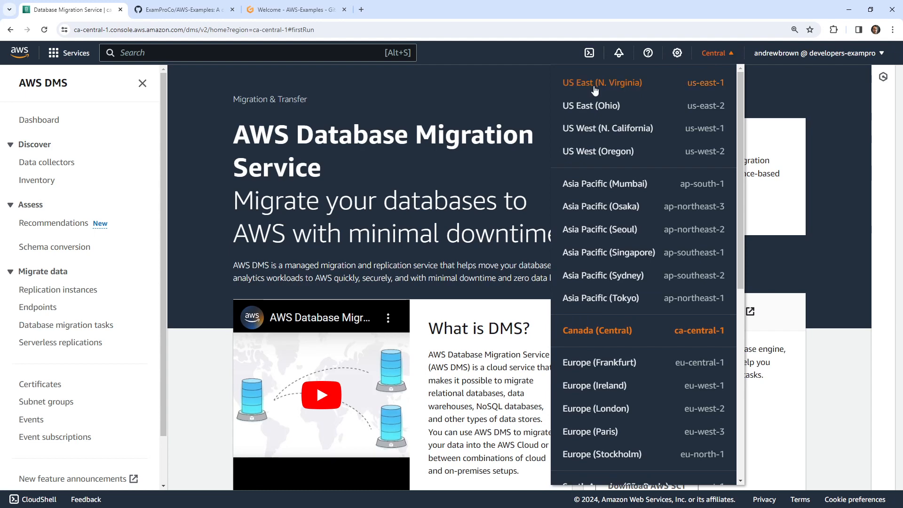
- Switch the DMS console to US East (N. Virginia), back to Canada (Central), then view the GitHub repository
click(593, 83)
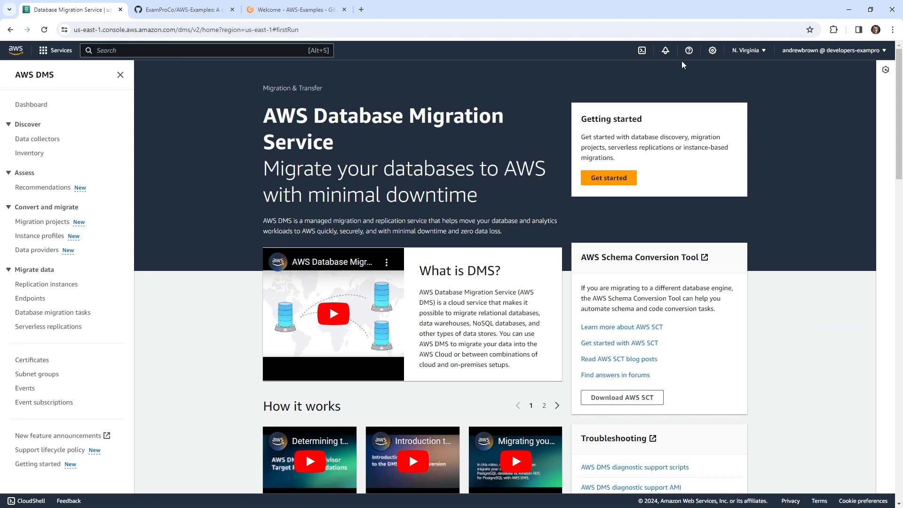
click(743, 50)
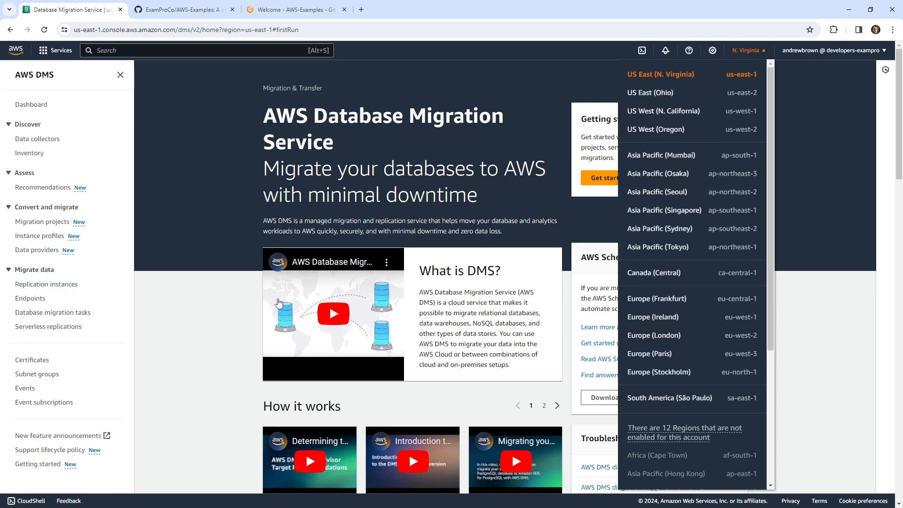
click(655, 274)
click(184, 10)
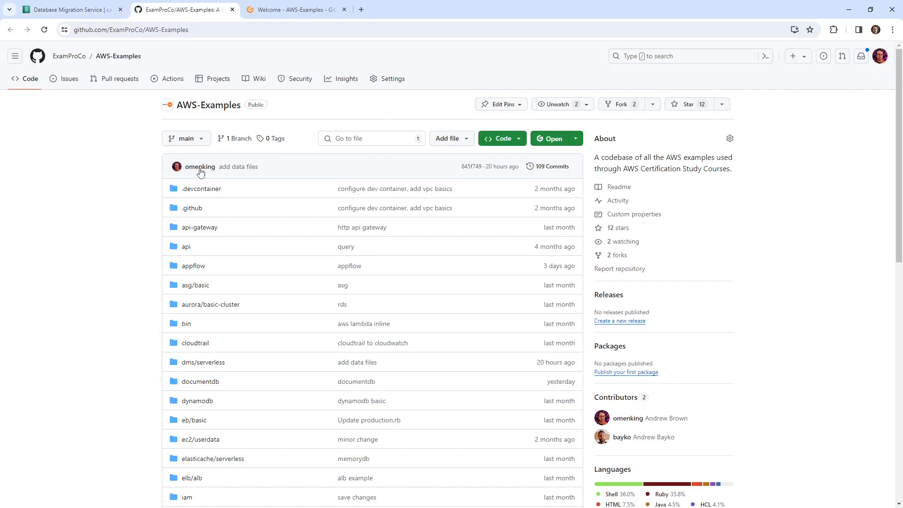
- In the Gitpod workspace, rename the dms/serverless folder to instances
click(281, 13)
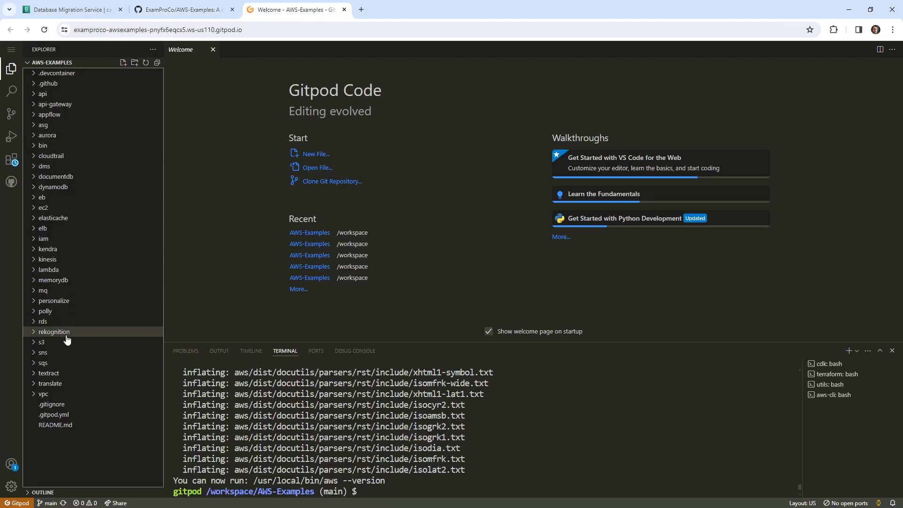
click(60, 167)
click(197, 14)
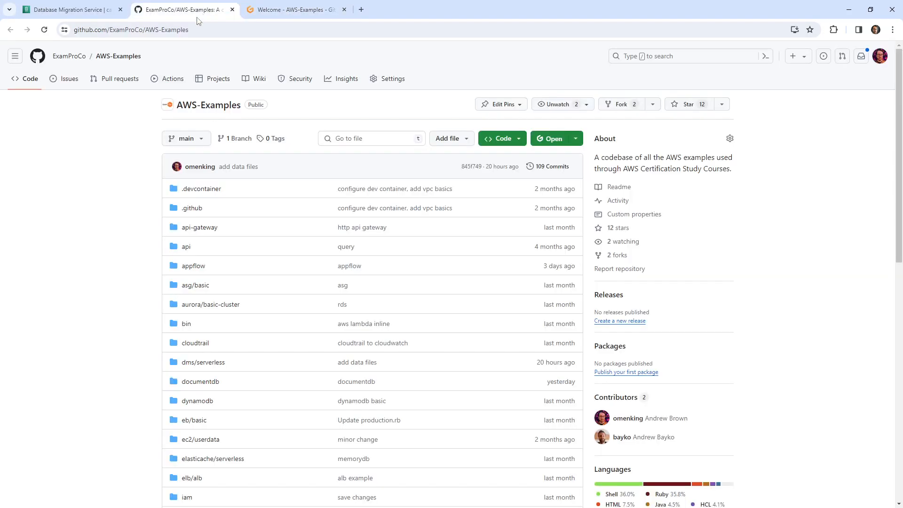
click(282, 10)
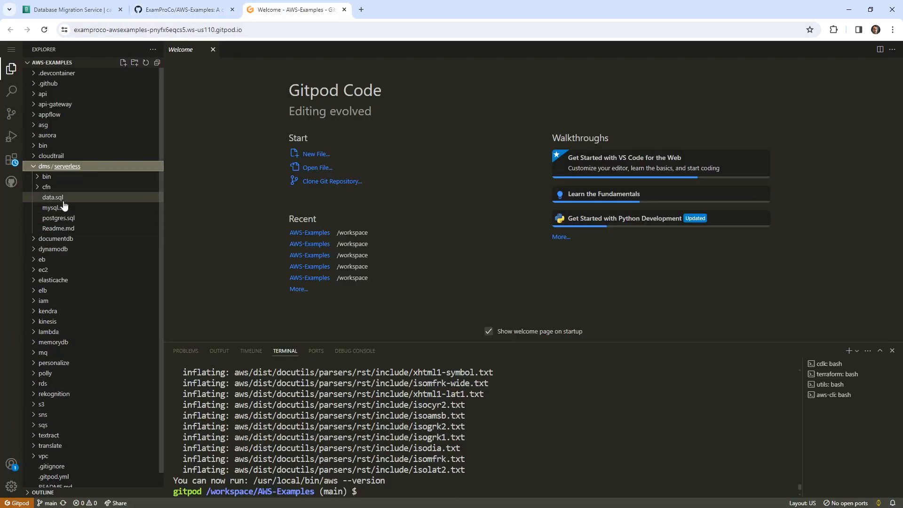
right_click(75, 168)
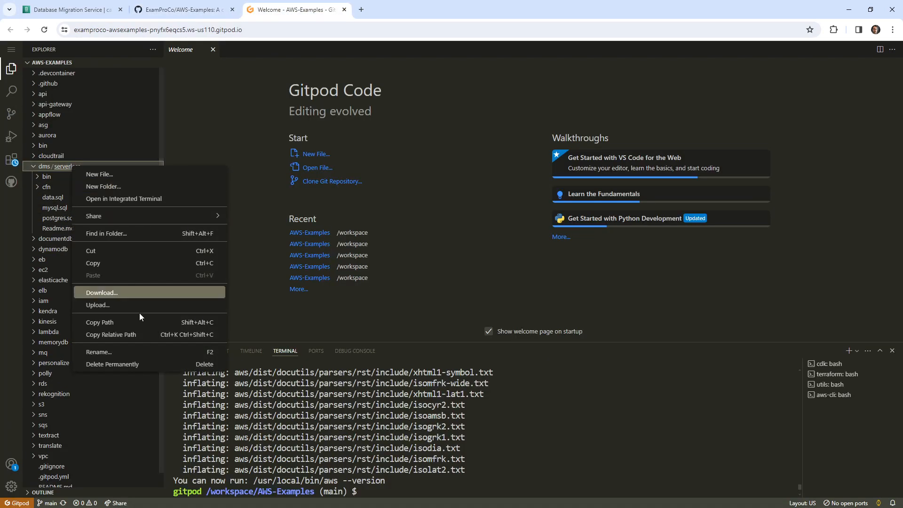
click(125, 352)
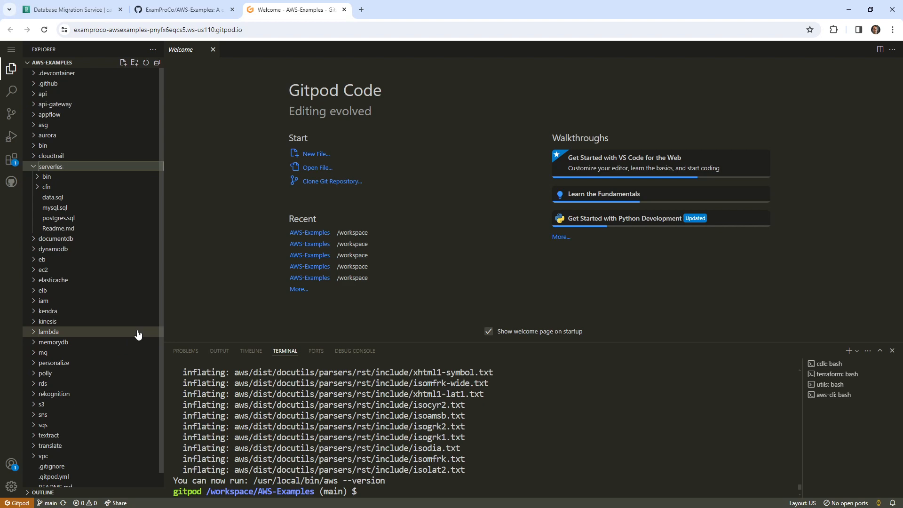
key(BackSpace)
key(BackSpace)
key(BackSpace)
key(BackSpace)
key(BackSpace)
key(BackSpace)
key(BackSpace)
key(BackSpace)
key(BackSpace)
text(instances)
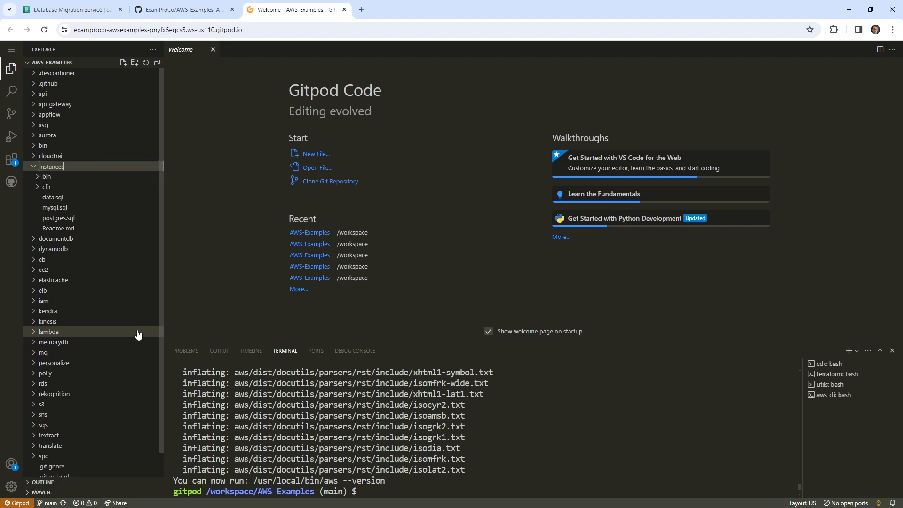
key(Return)
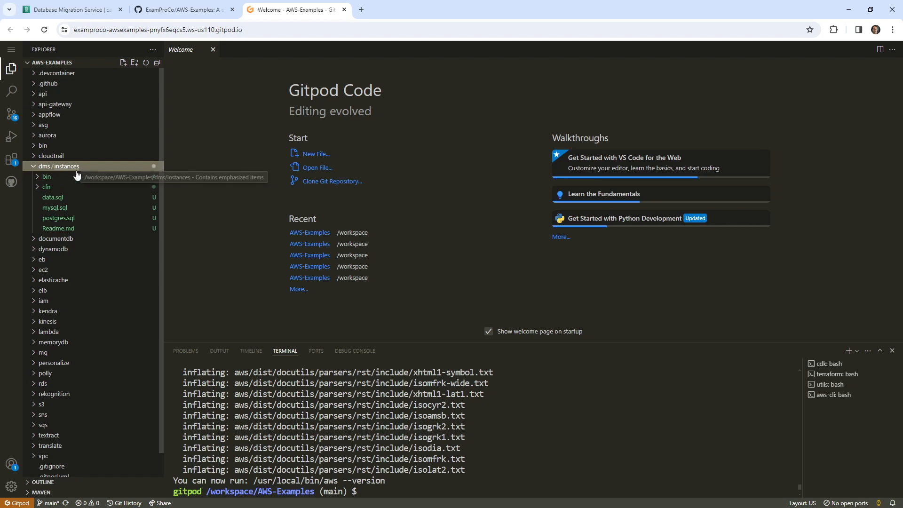
- Open the cfn/mysql.yaml template and highlight its engine version default 8.0.35
click(99, 219)
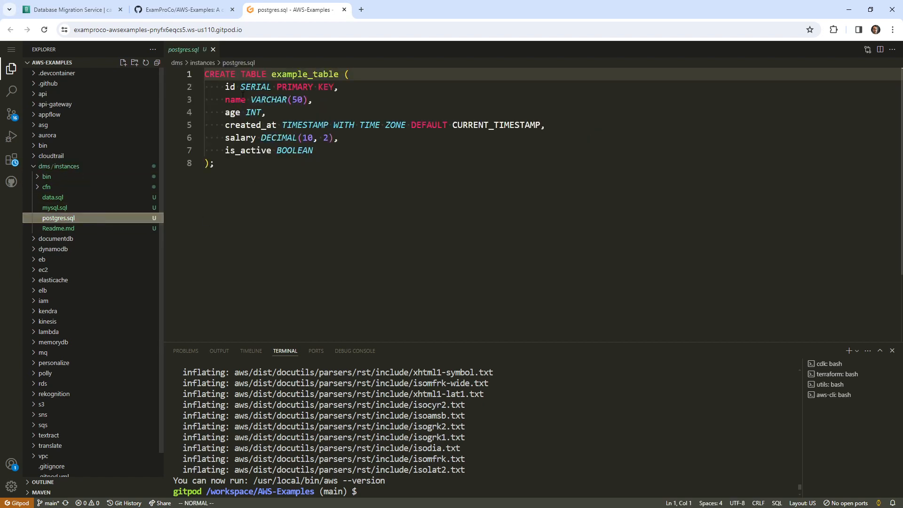
click(47, 188)
click(68, 208)
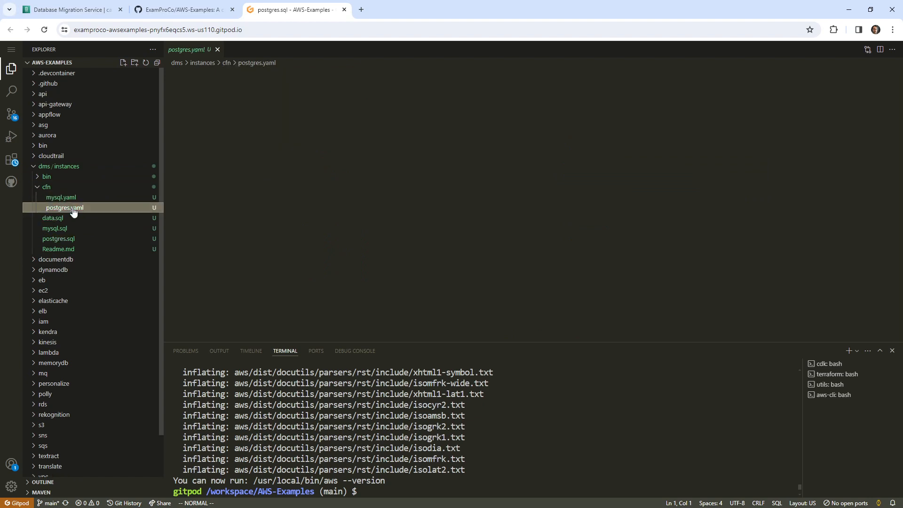
click(92, 198)
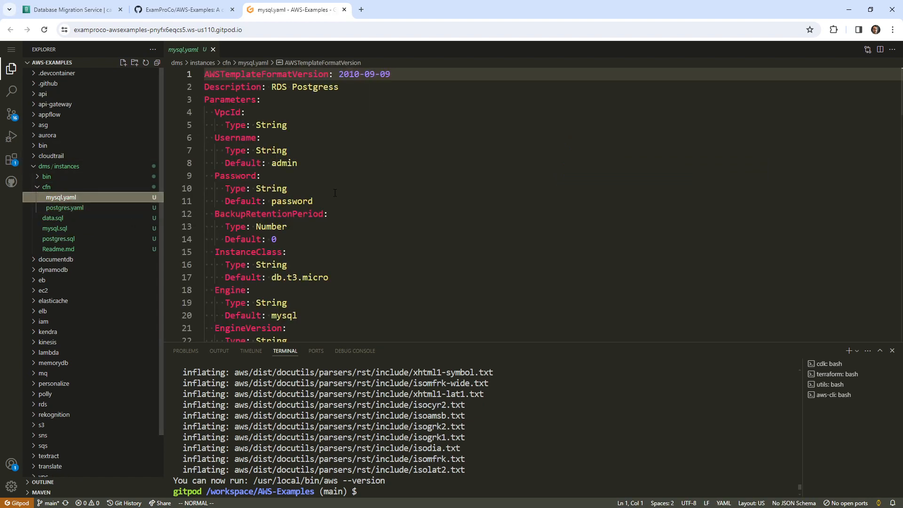
scroll(335, 195, down, 3)
drag(329, 207, 237, 206)
scroll(249, 212, down, 3)
scroll(250, 209, down, 1)
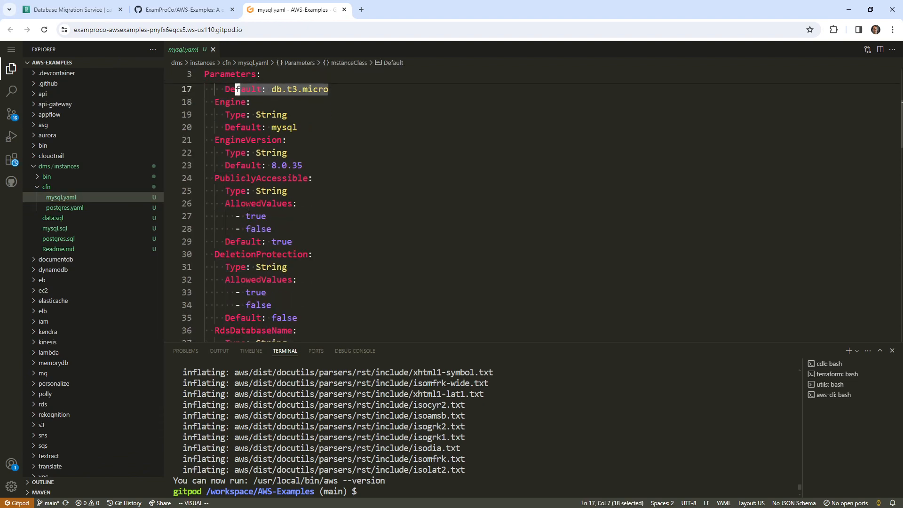
scroll(254, 203, up, 2)
drag(313, 208, 205, 212)
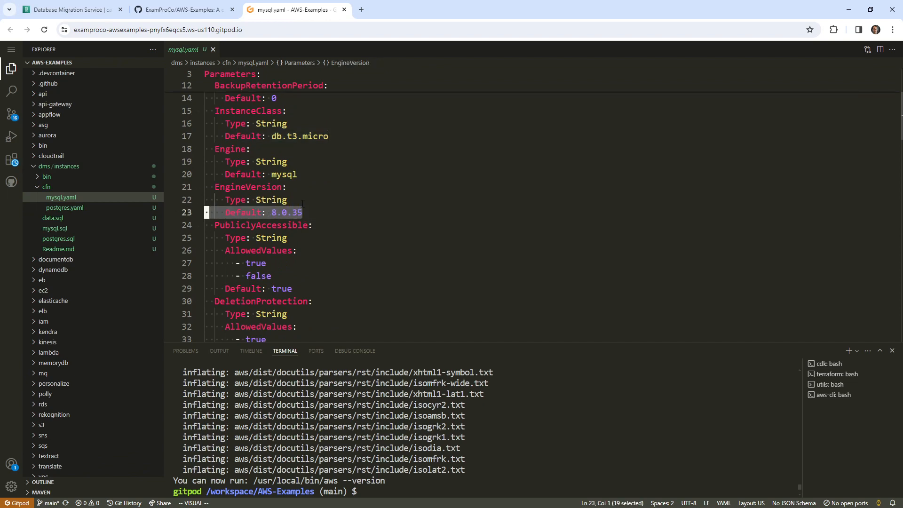
click(70, 9)
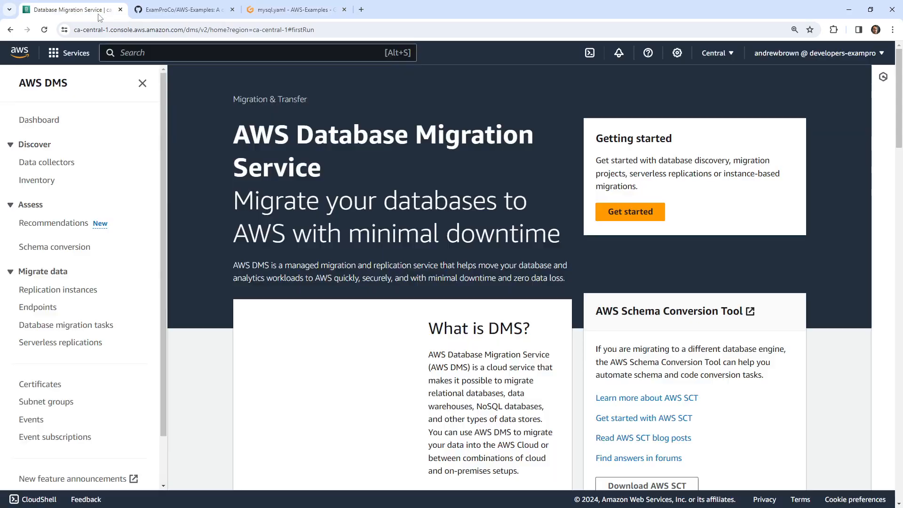
- Open Console Home in a new tab and go to the RDS service by searching 'rds'
right_click(18, 54)
click(48, 65)
click(162, 11)
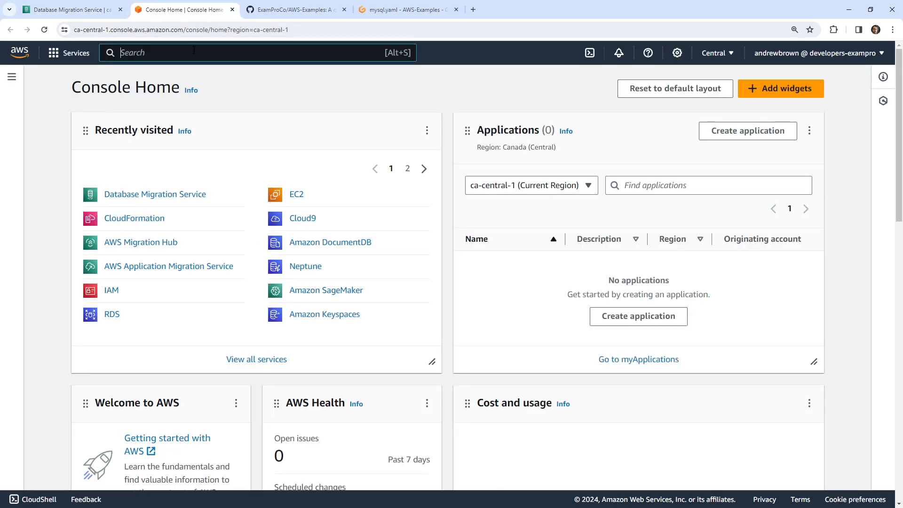
click(194, 52)
text(rds)
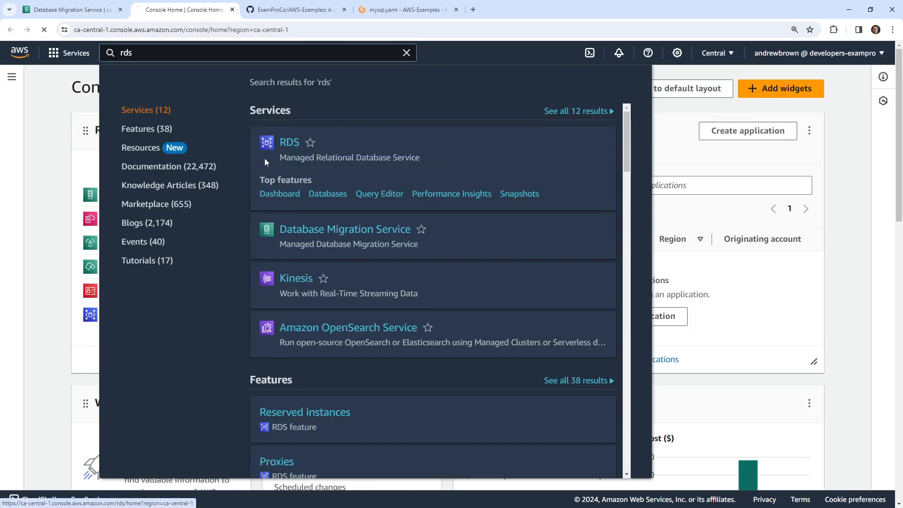
click(264, 158)
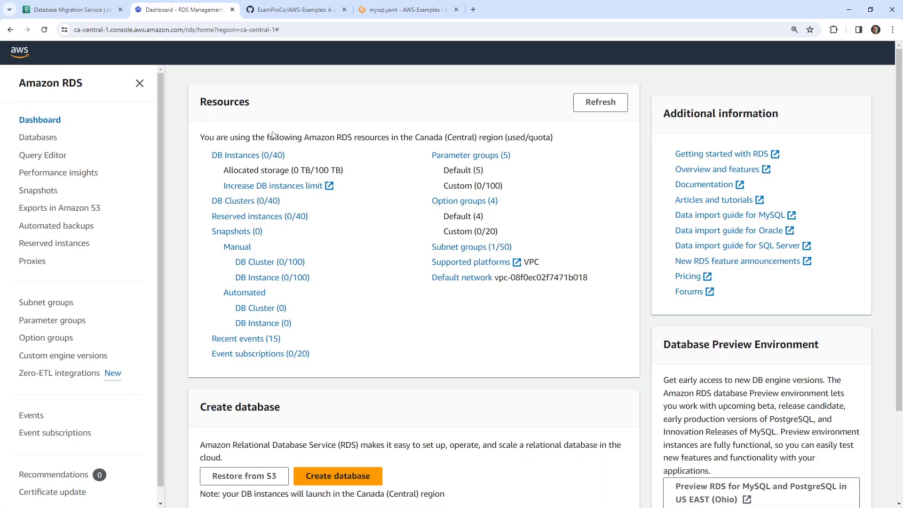
- Start creating a new RDS database with the MySQL engine, version 8.0.35
click(58, 140)
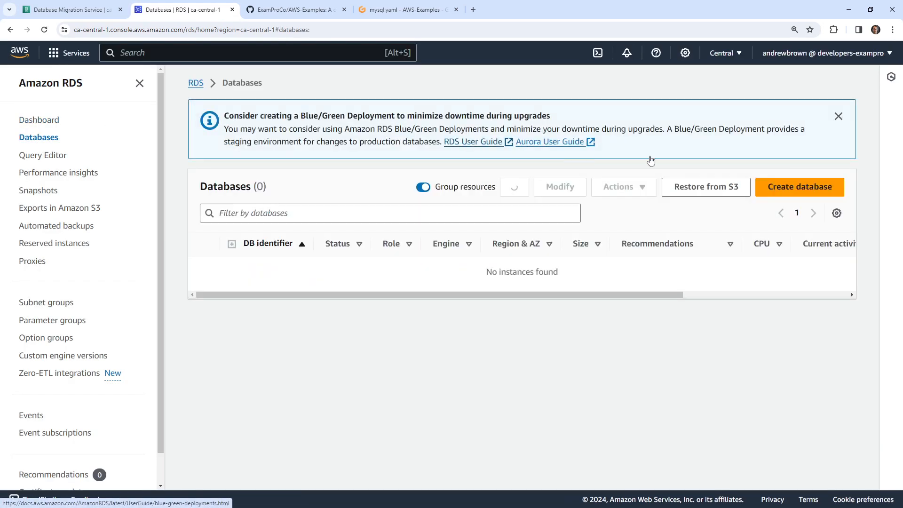
click(816, 185)
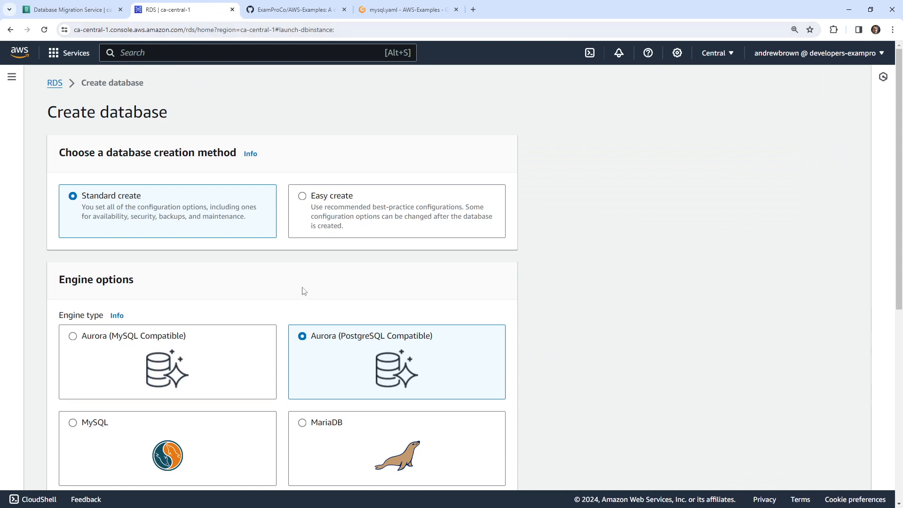
scroll(301, 270, down, 3)
scroll(298, 254, up, 2)
scroll(188, 249, down, 3)
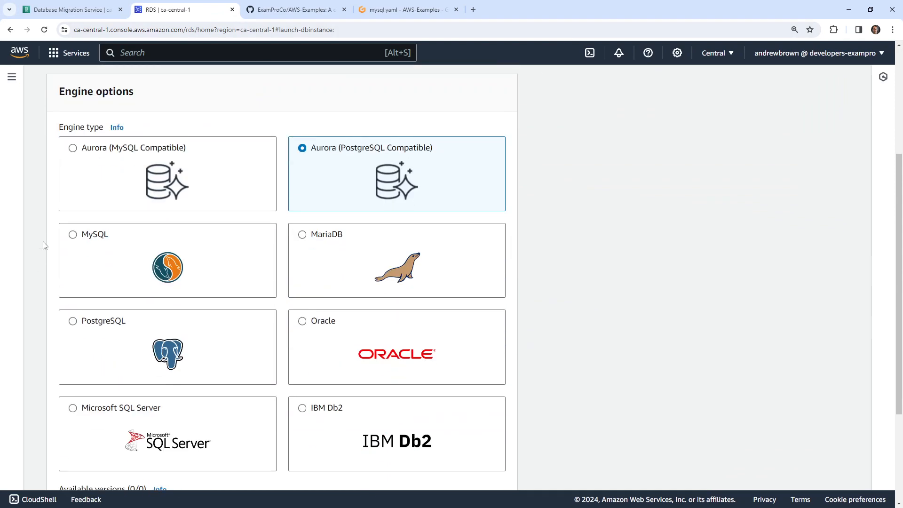
click(80, 244)
scroll(252, 329, down, 8)
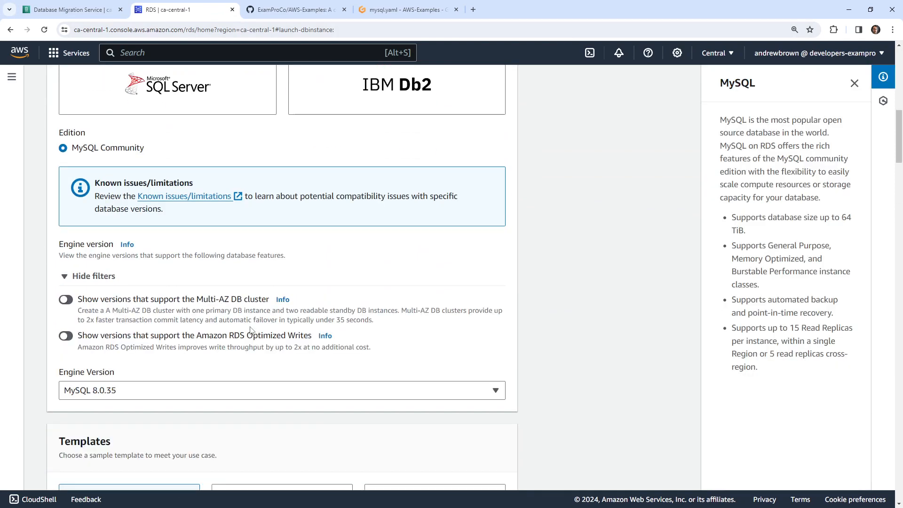
scroll(250, 330, down, 2)
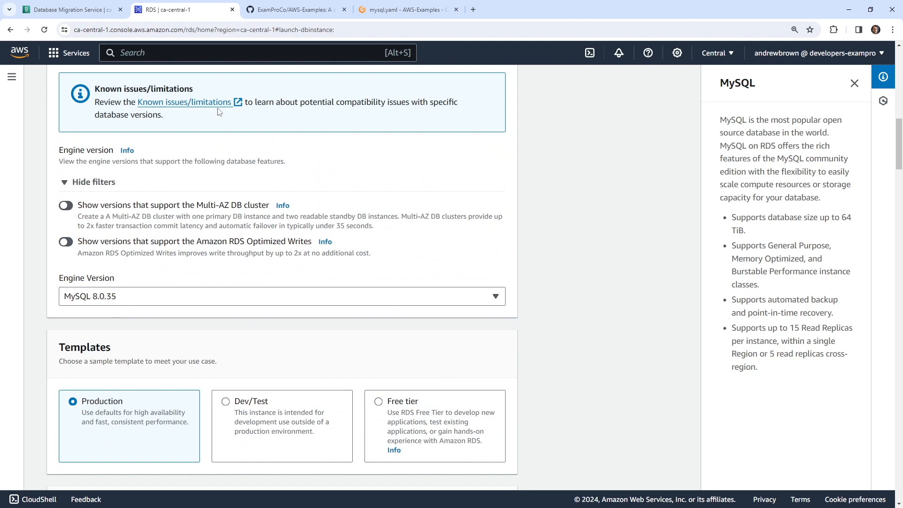
click(71, 9)
click(294, 9)
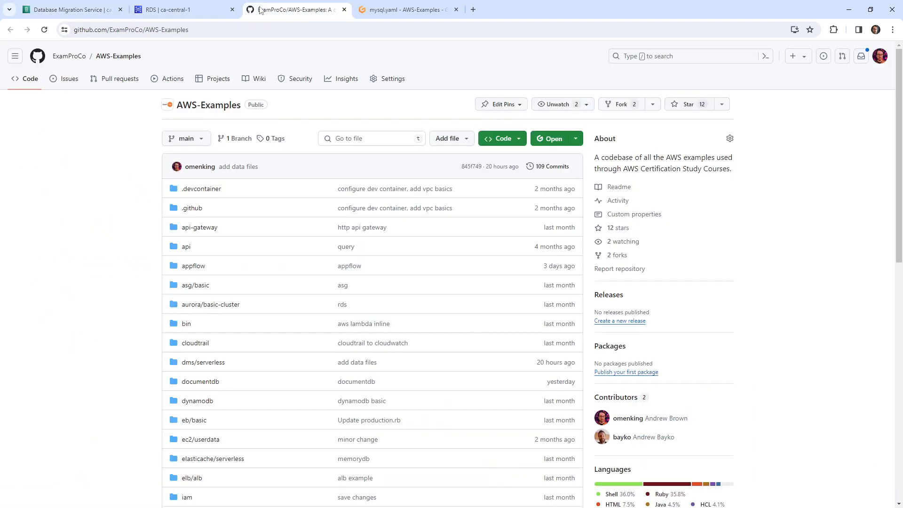
- In mysql.yaml, dismiss the OpenAPI Editor release notes and highlight the Password default line
click(390, 17)
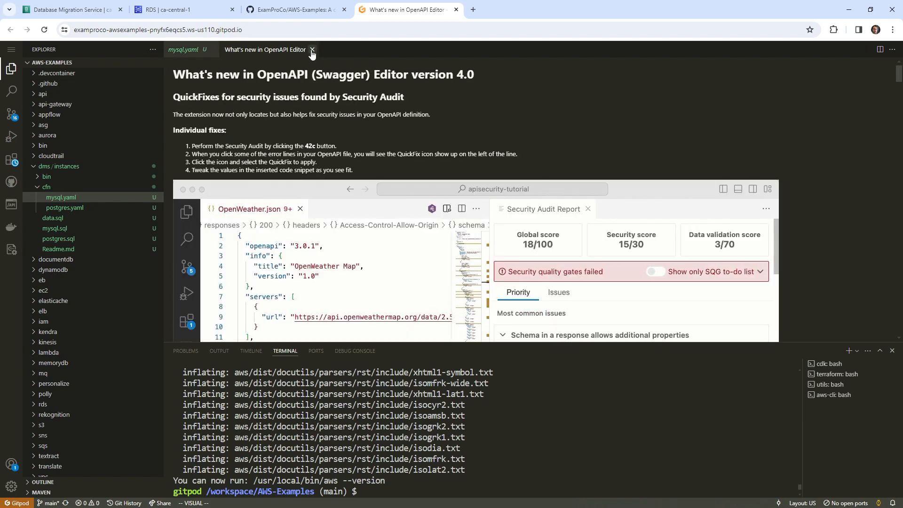
click(312, 49)
scroll(300, 184, down, 6)
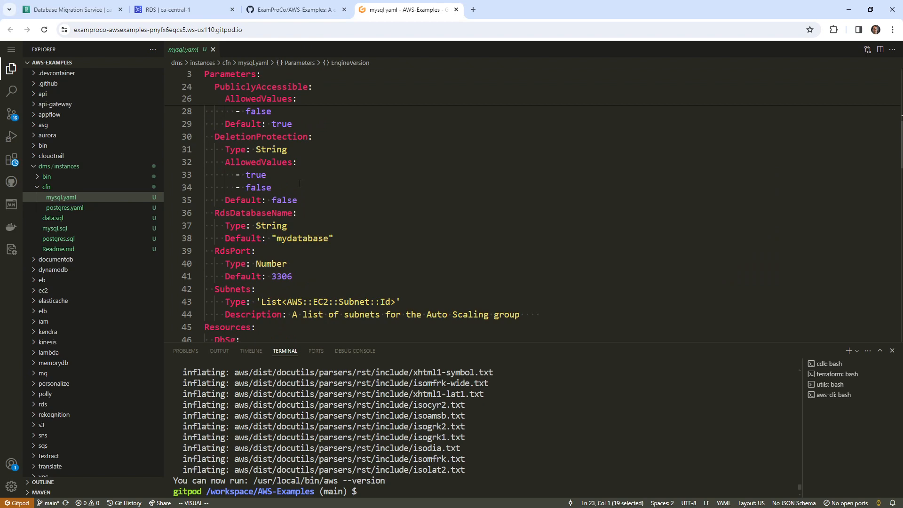
scroll(313, 207, up, 6)
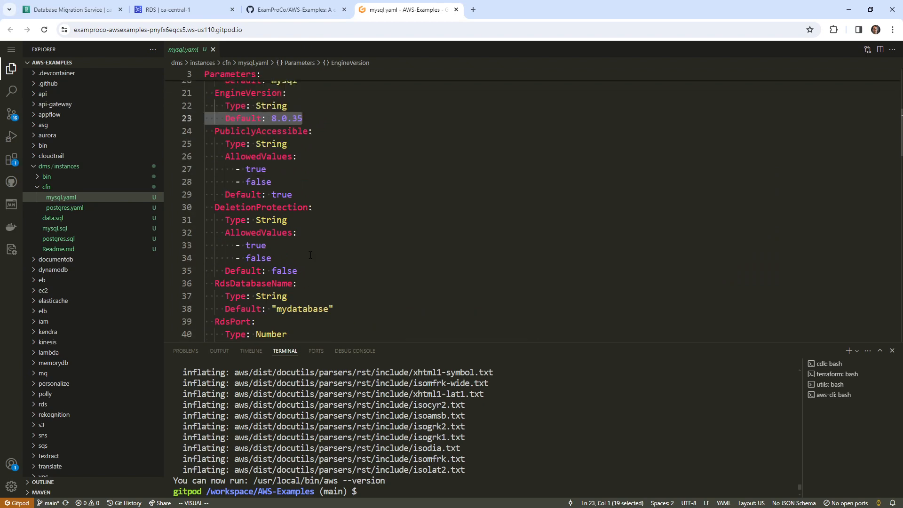
scroll(312, 207, up, 1)
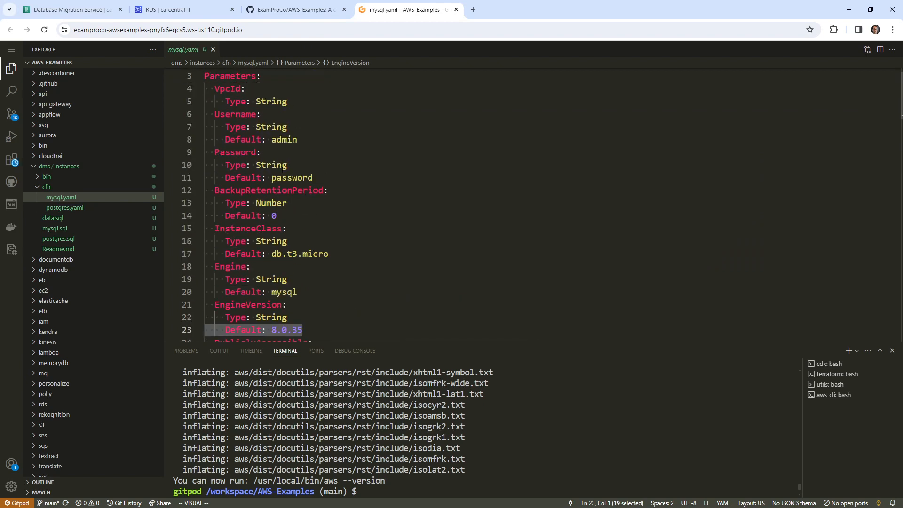
drag(326, 177, 209, 163)
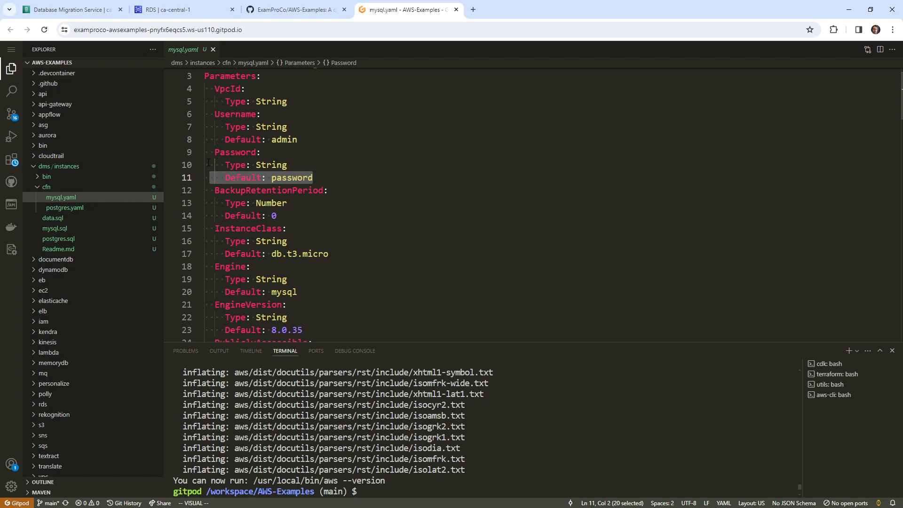
- Highlight the SecurityGroupIngress and SecurityGroupEgress blocks, then expand the dms/instances/bin folder
scroll(209, 163, down, 13)
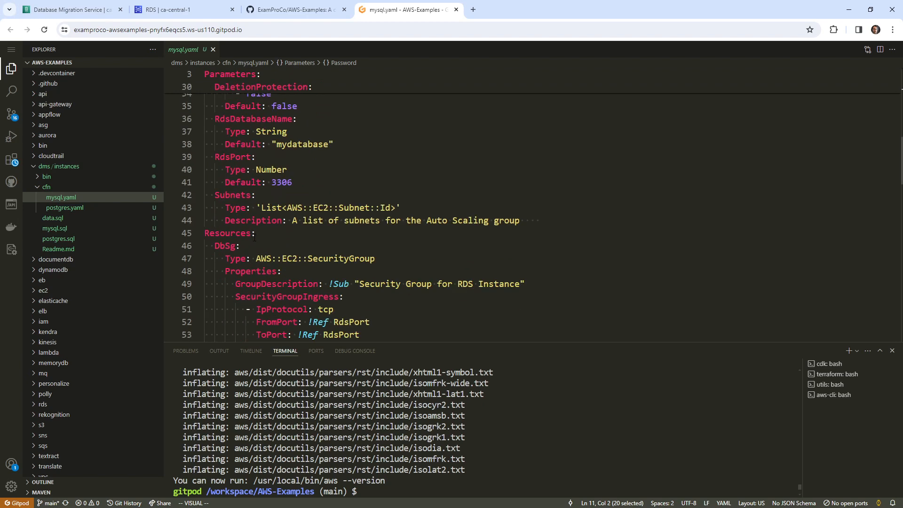
drag(270, 203, 305, 278)
scroll(347, 168, down, 1)
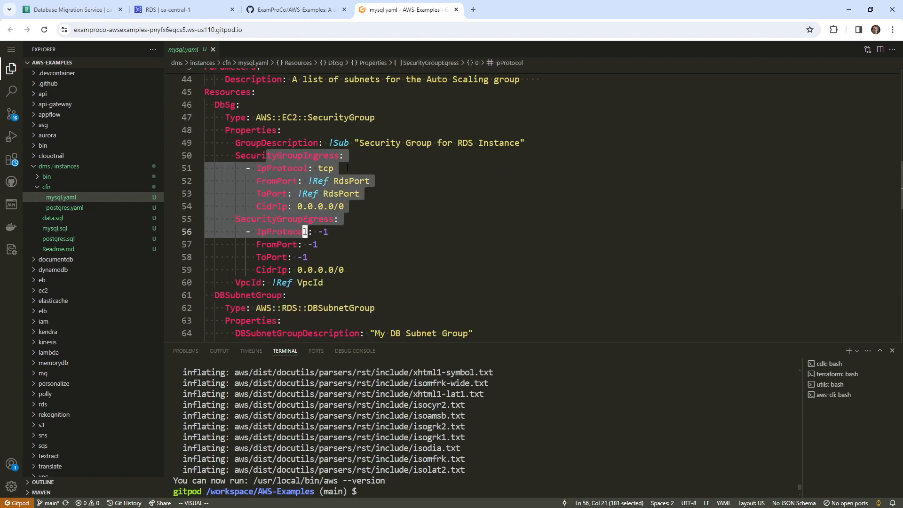
click(340, 219)
drag(346, 207, 345, 280)
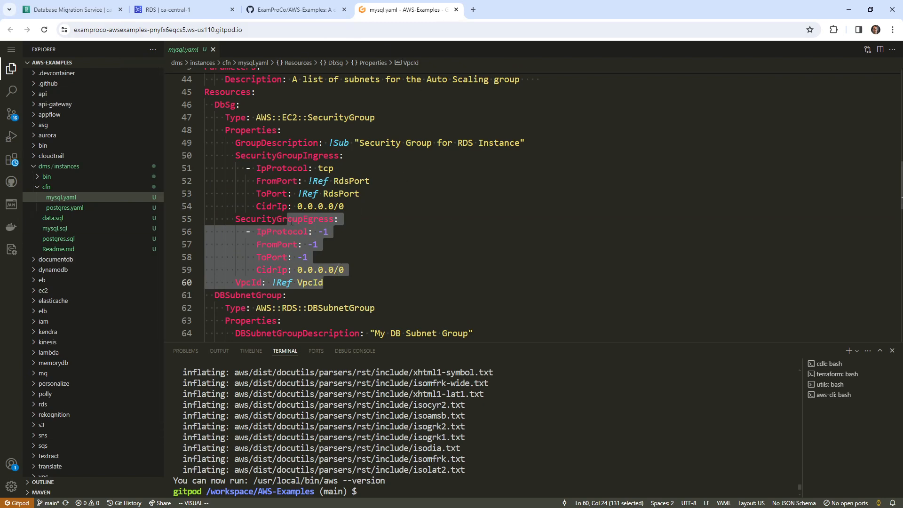
scroll(290, 234, up, 3)
click(60, 177)
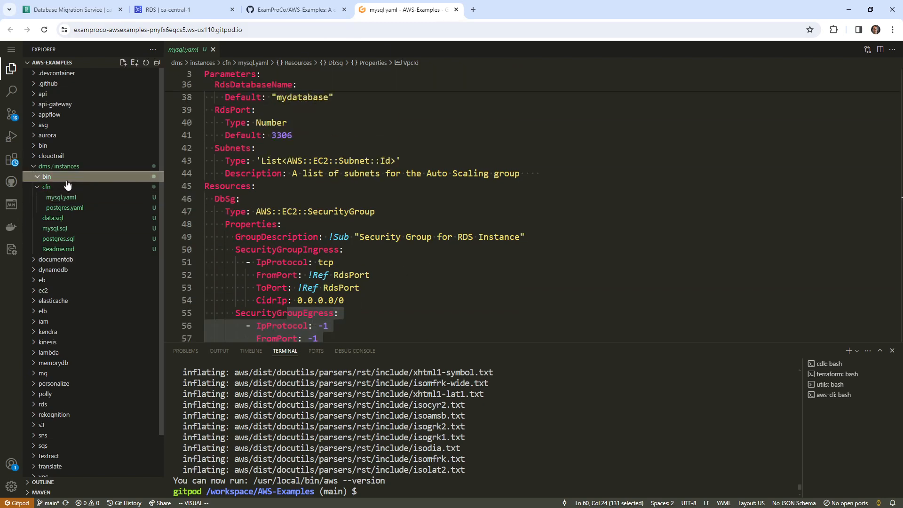
- Open bin/deploy_mysql and check its VpcId and Subnets parameter values
click(75, 187)
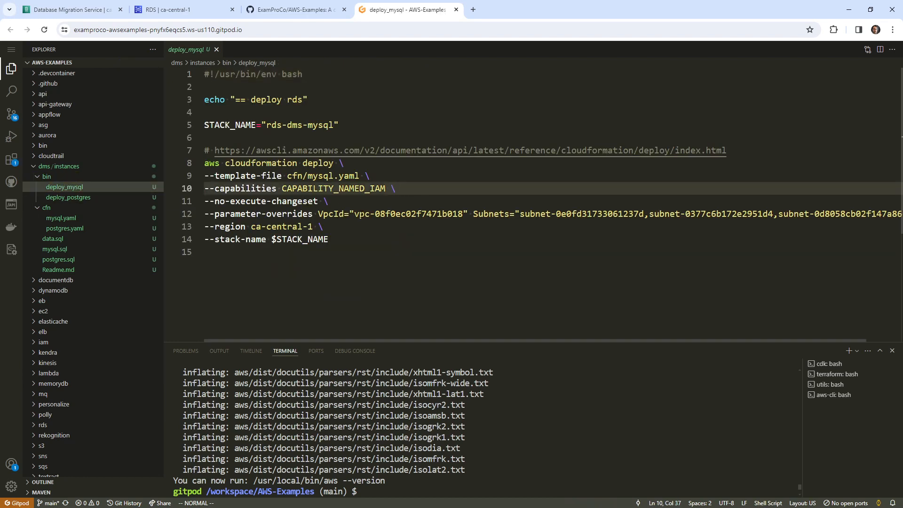
drag(355, 215, 464, 215)
drag(522, 215, 839, 214)
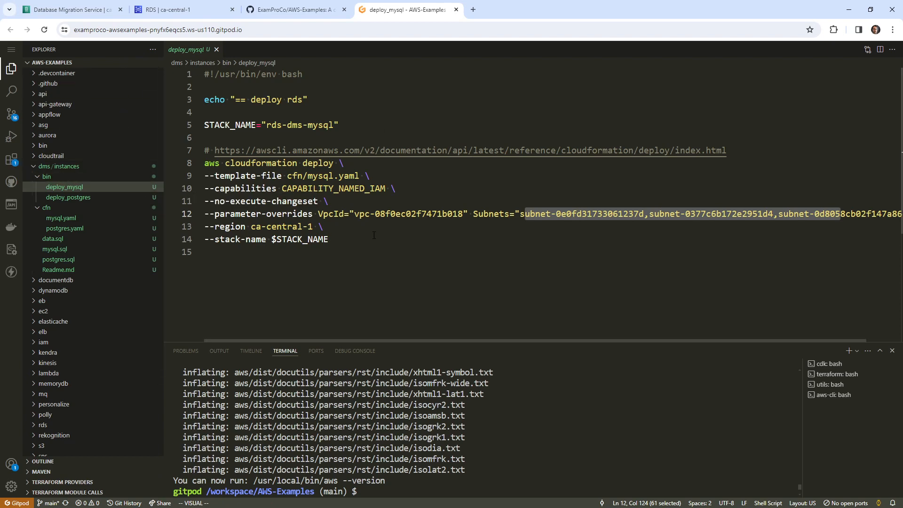
click(304, 188)
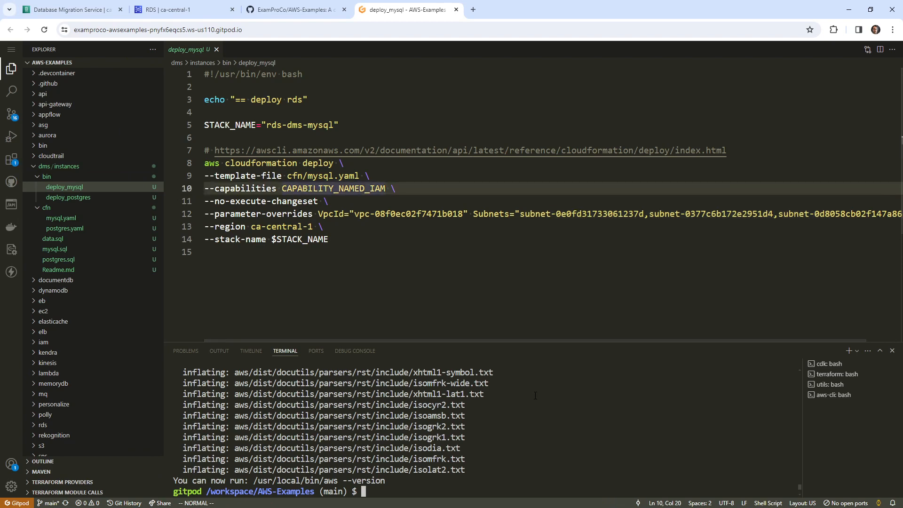
- Run ./bin/deploy_mysql from the dms/instances directory in the terminal
text(cd dms/)
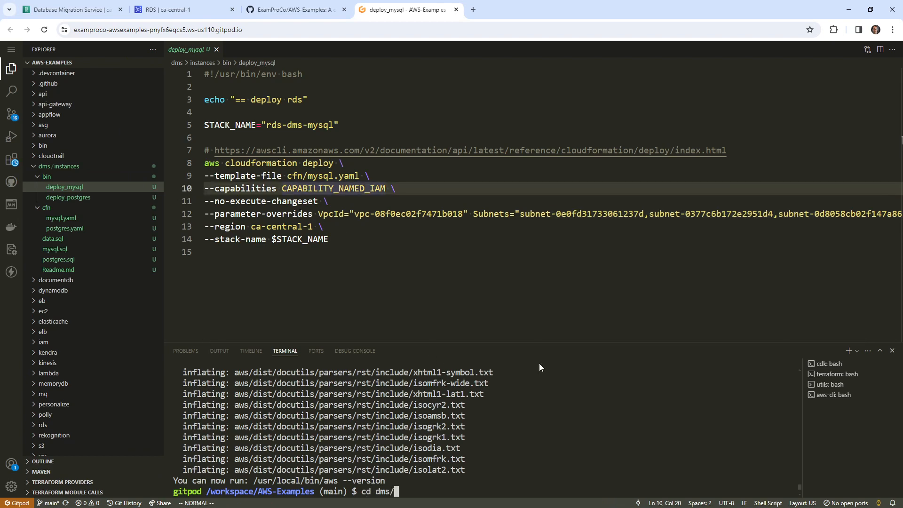
text(instances/)
key(Return)
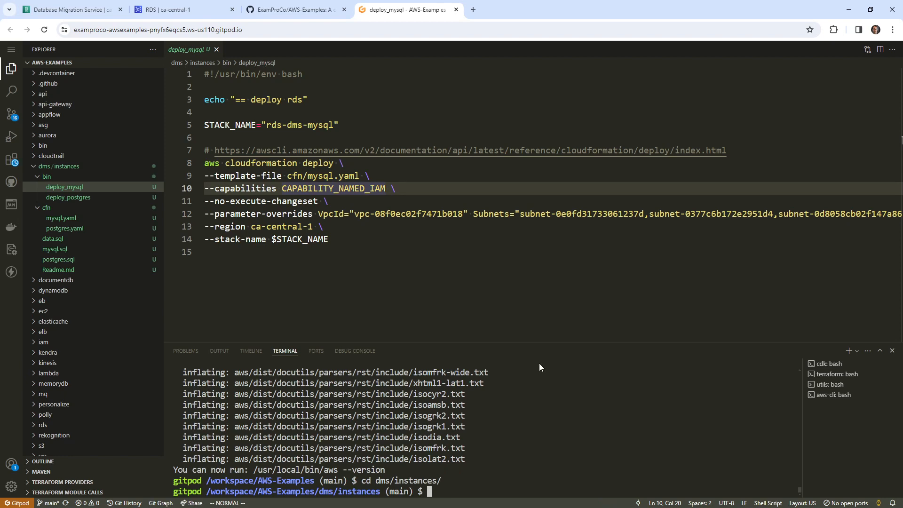
text(./bin/deploy_m)
key(Tab)
key(Return)
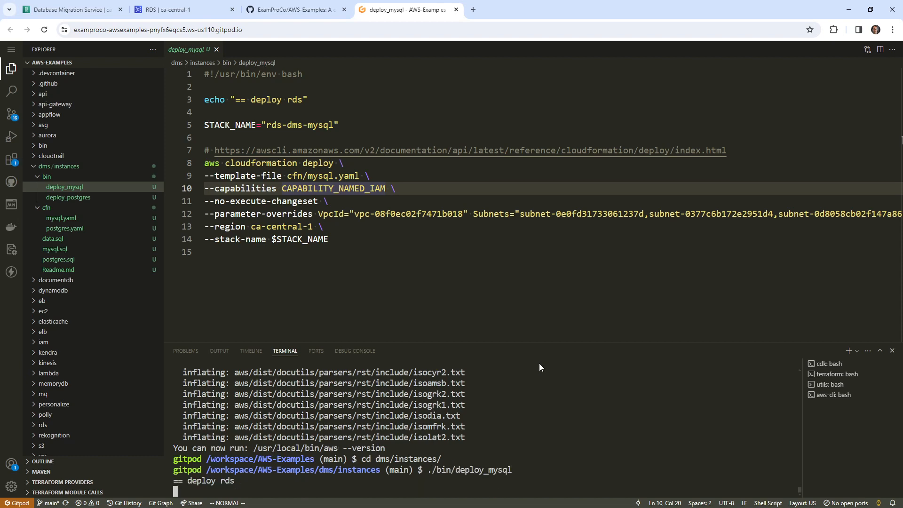
- Execute the rds-dms-mysql stack's pending change set in CloudFormation, then return to Gitpod
click(151, 10)
click(184, 51)
text(cfn)
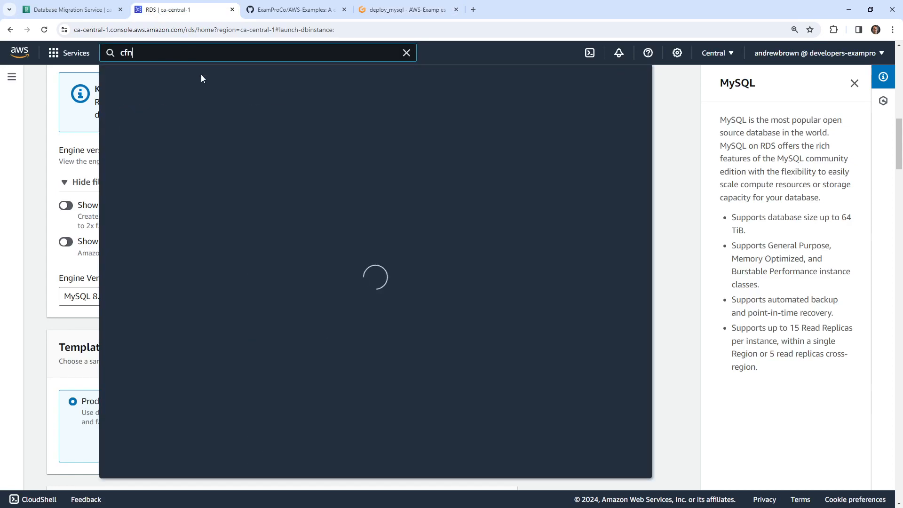
click(311, 141)
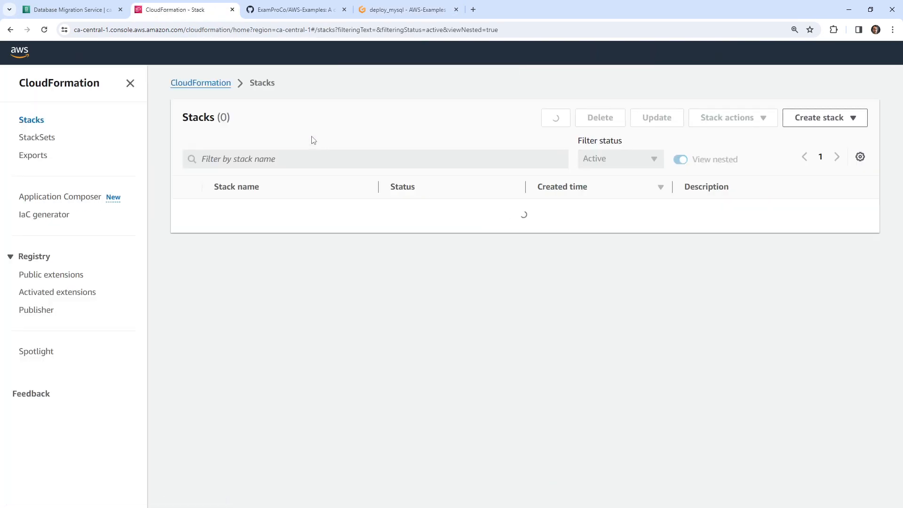
click(269, 208)
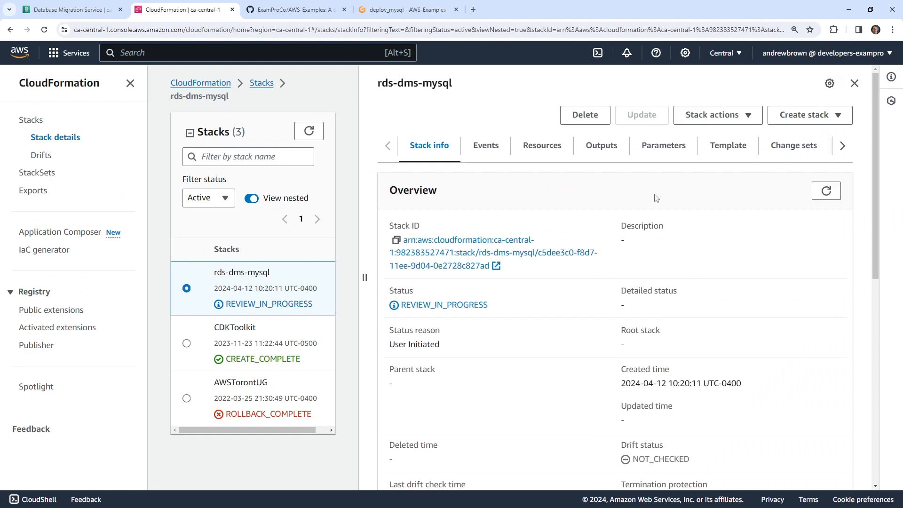
click(817, 149)
click(427, 282)
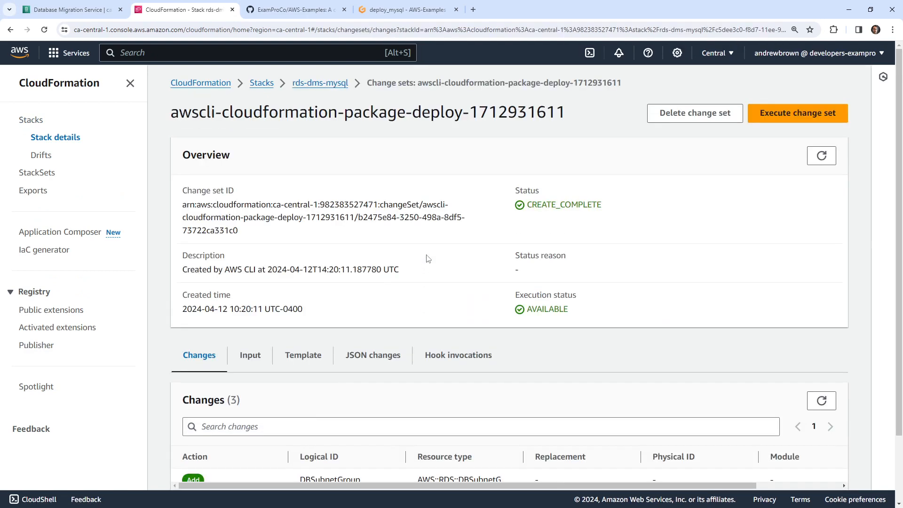
click(781, 115)
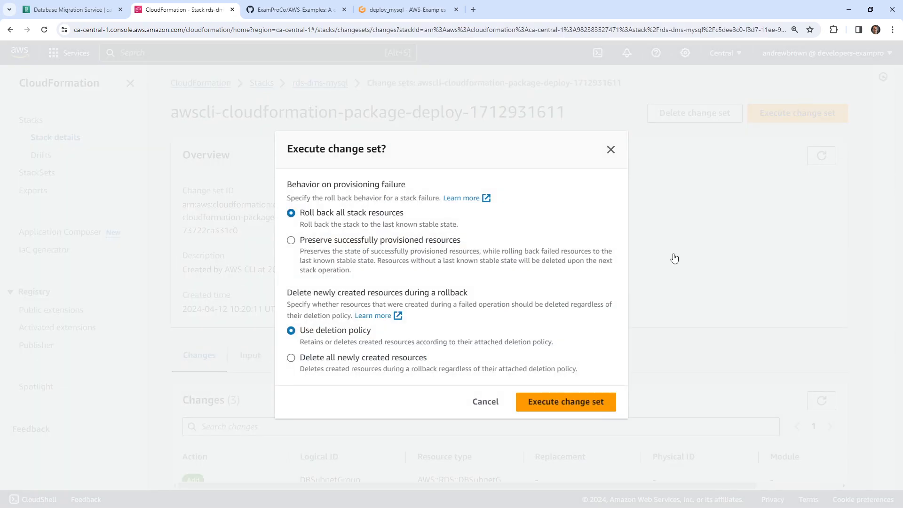
click(597, 401)
click(407, 10)
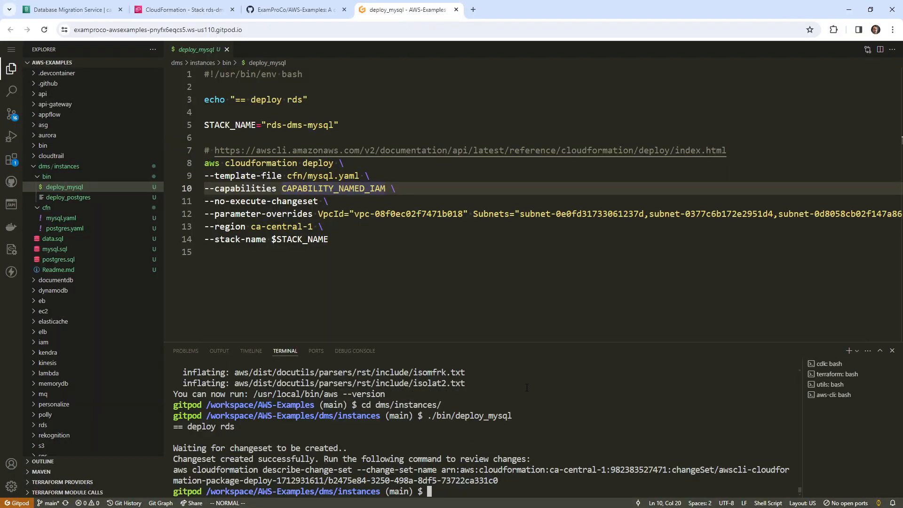
key(Up)
- Edit the recalled command to ./bin/deploy_postgres and run it
key(BackSpace)
key(BackSpace)
key(BackSpace)
key(BackSpace)
key(BackSpace)
text(postgres)
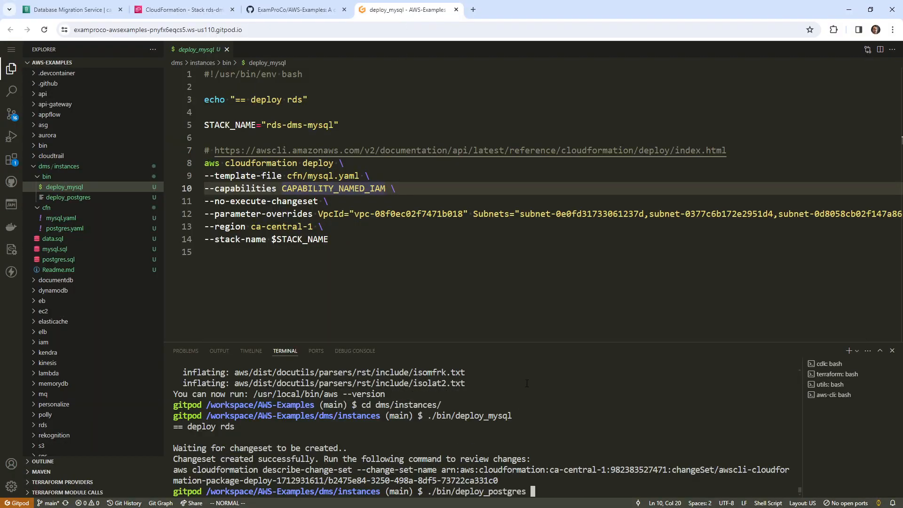
key(Return)
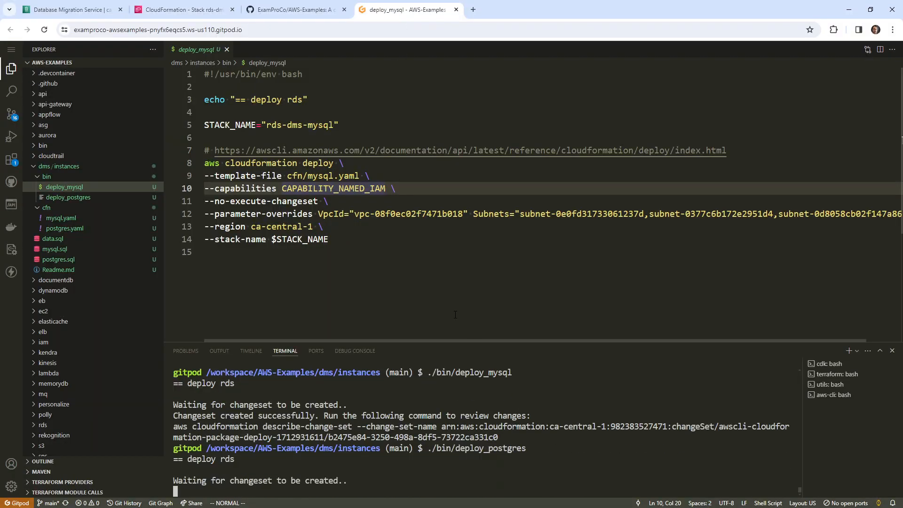
- Refresh the CloudFormation Stacks list to see rds-dms-mysql as CREATE_IN_PROGRESS
click(184, 9)
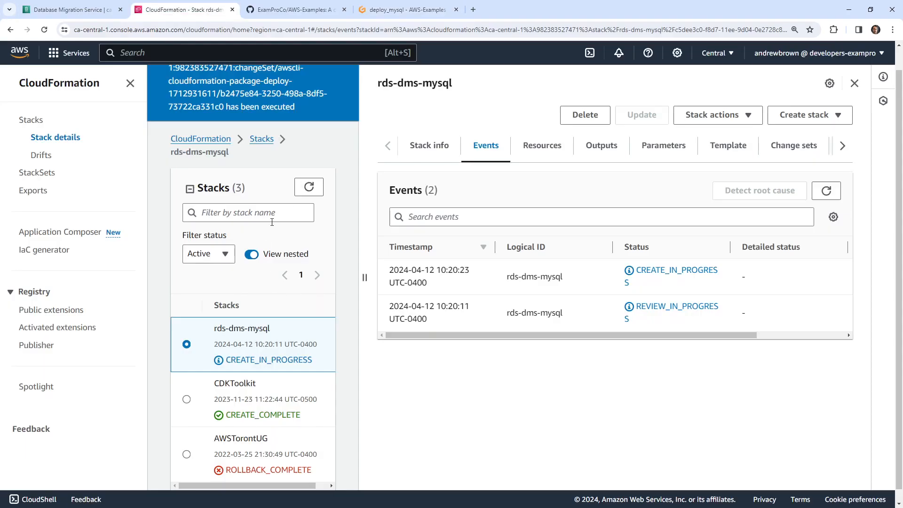
click(308, 211)
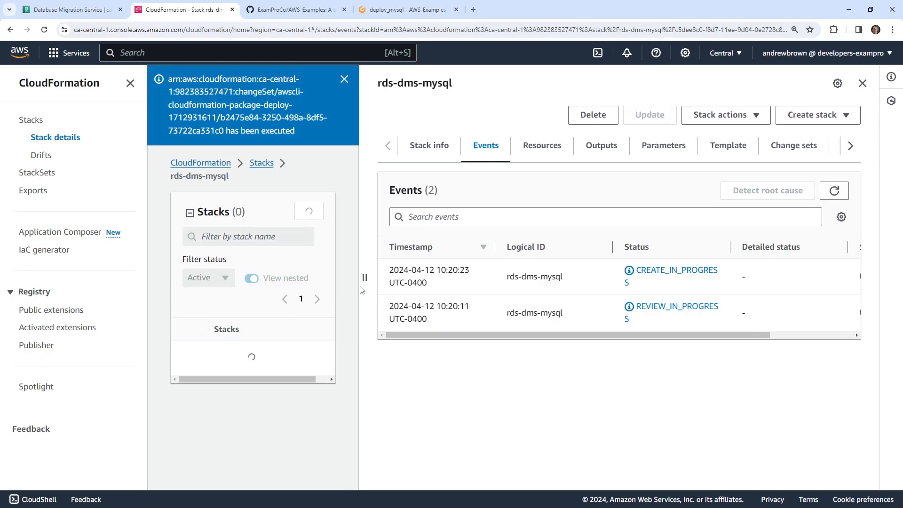
scroll(309, 207, down, 1)
scroll(309, 171, up, 1)
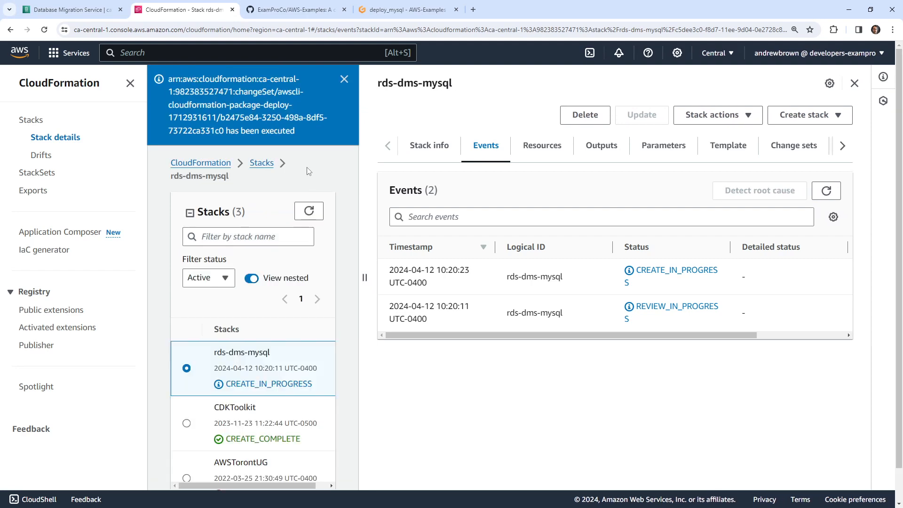
click(855, 83)
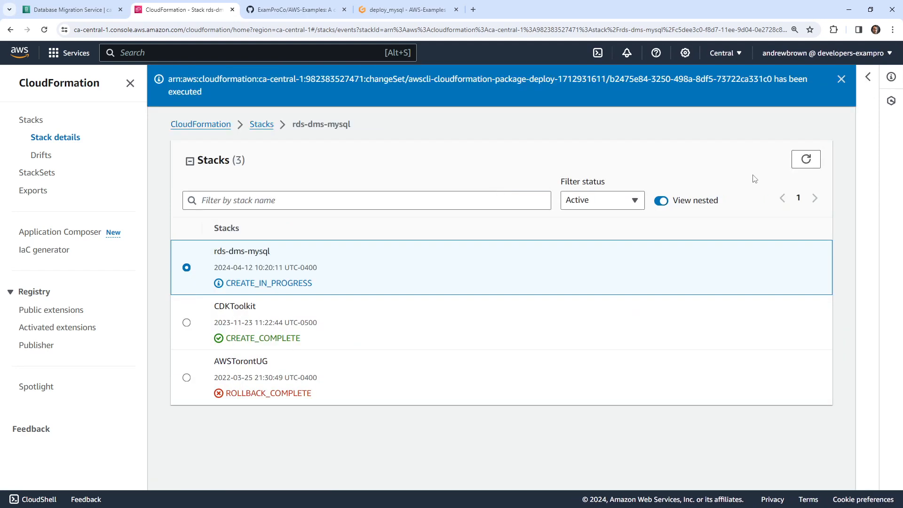
click(805, 159)
click(802, 161)
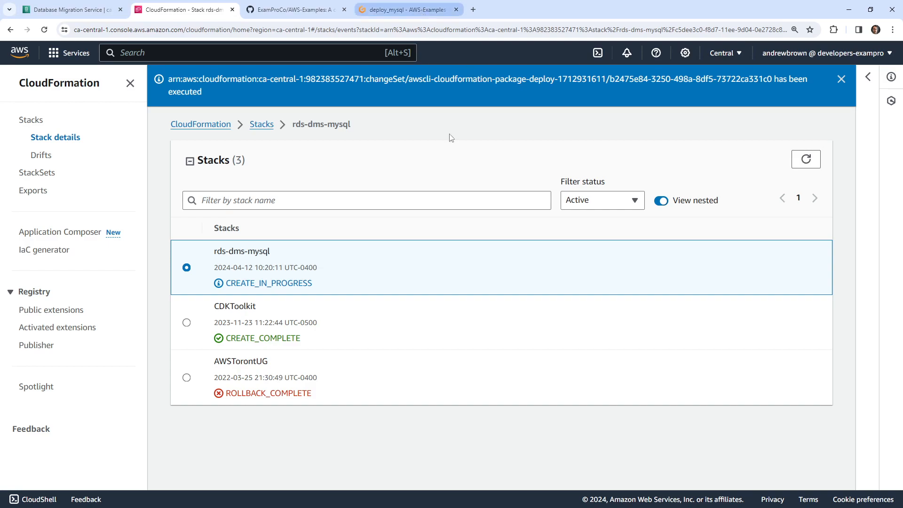
click(400, 10)
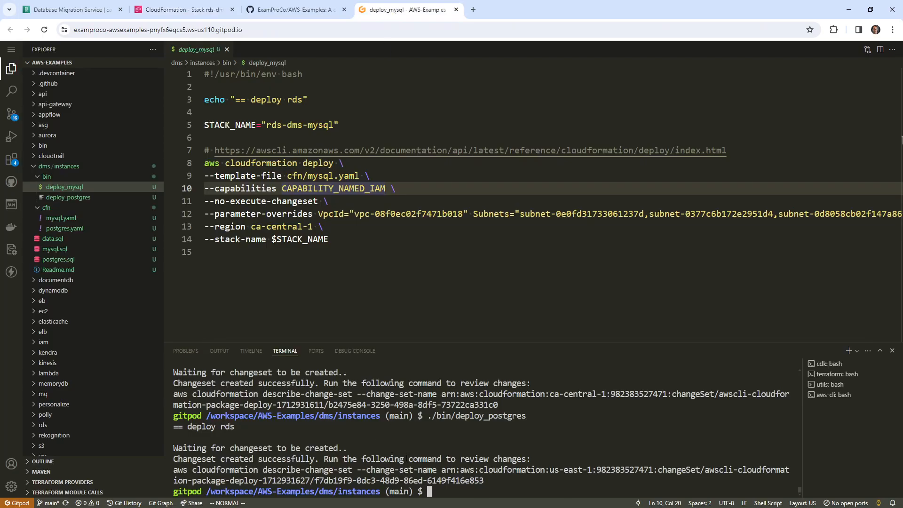
- Check the full CloudFormation stacks list, then rerun ./bin/deploy_postgres in the terminal
key(Up)
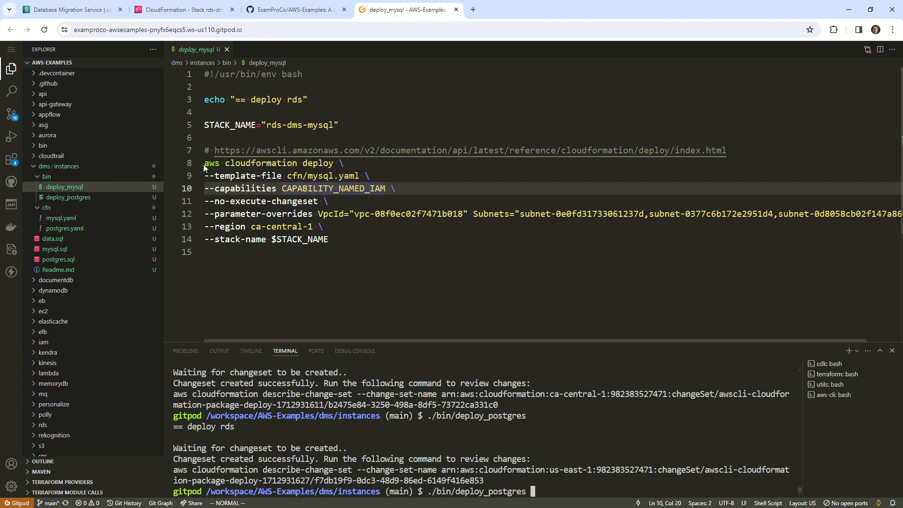
click(183, 9)
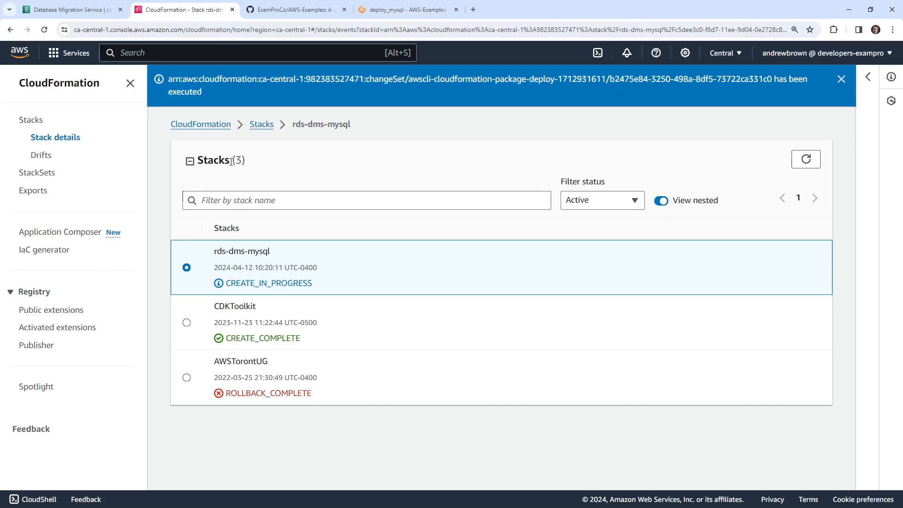
click(261, 124)
click(532, 146)
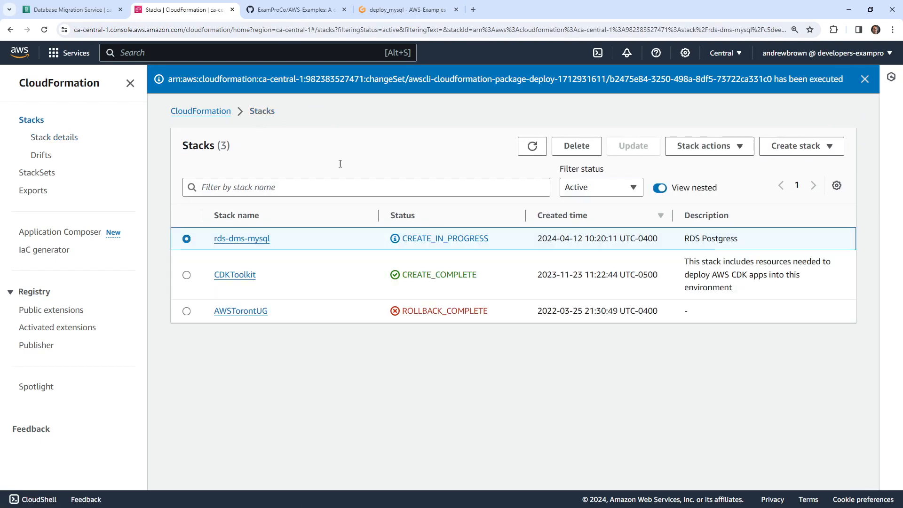
click(405, 9)
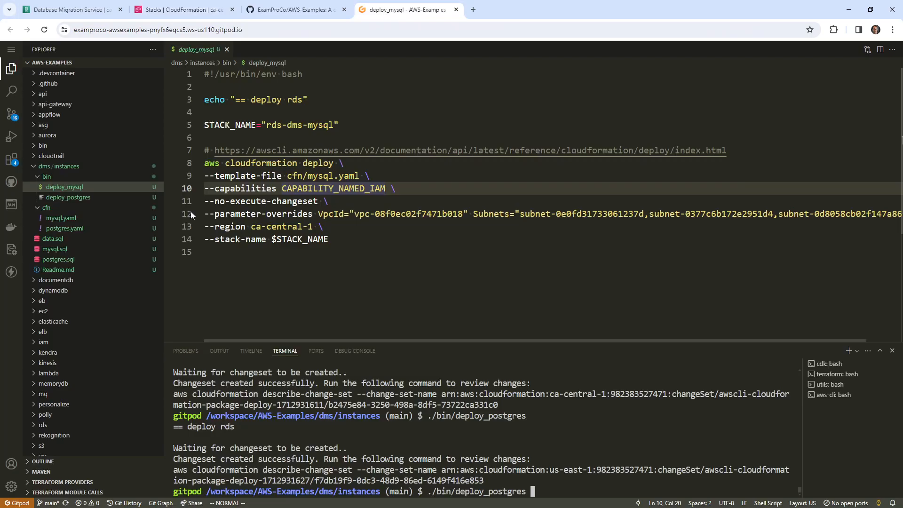
key(Return)
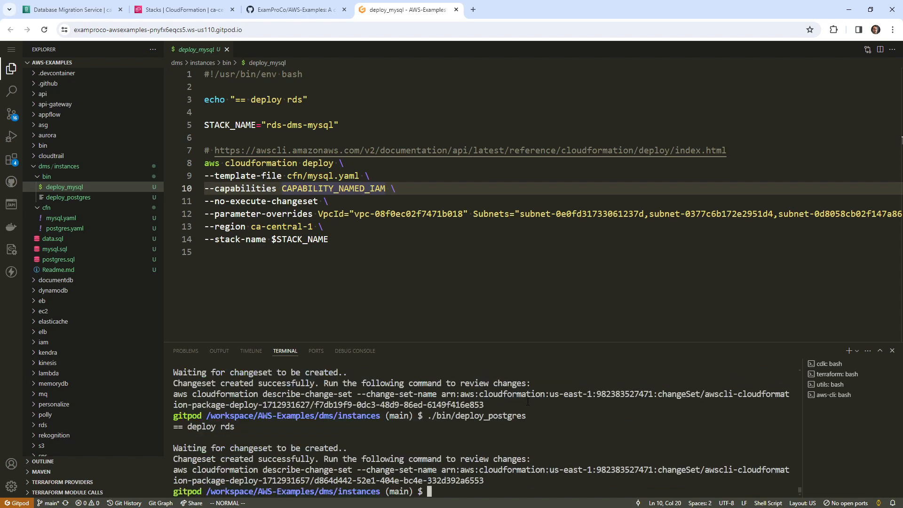
- Refresh the stacks list again and open the deploy_postgres script in the editor
click(291, 10)
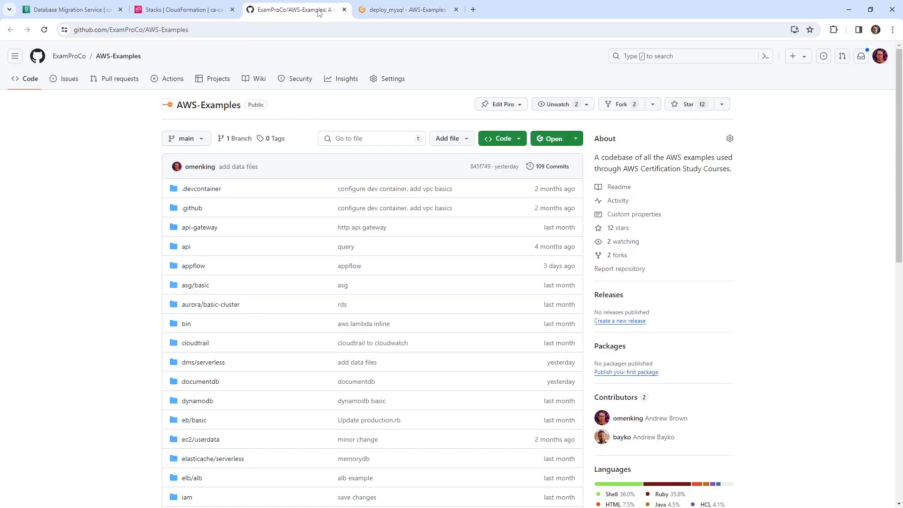
click(183, 10)
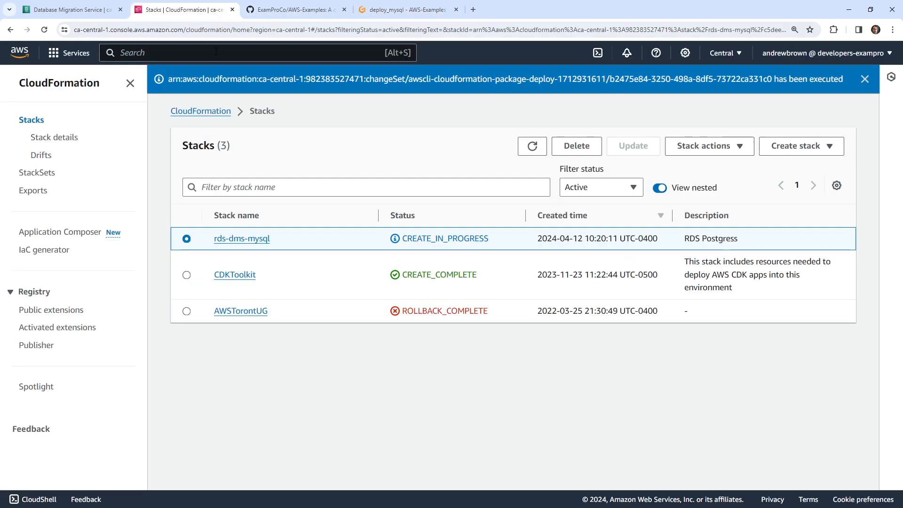
click(541, 148)
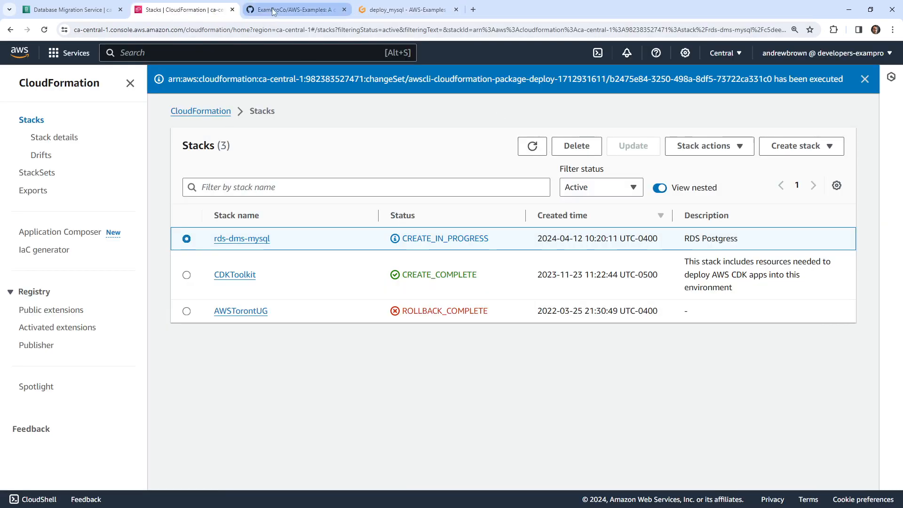
click(405, 10)
click(102, 198)
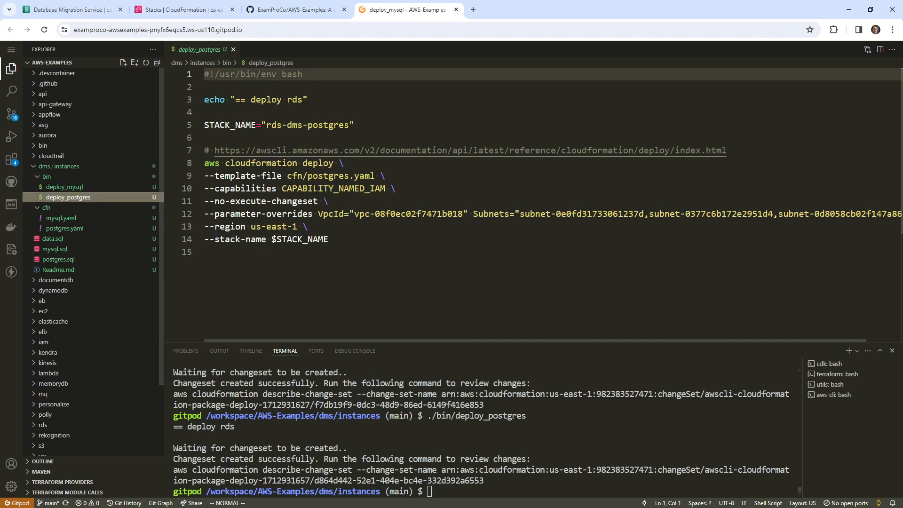
- Change the deploy_postgres region from us-east-1 to ca-central-1 in Vim
click(289, 227)
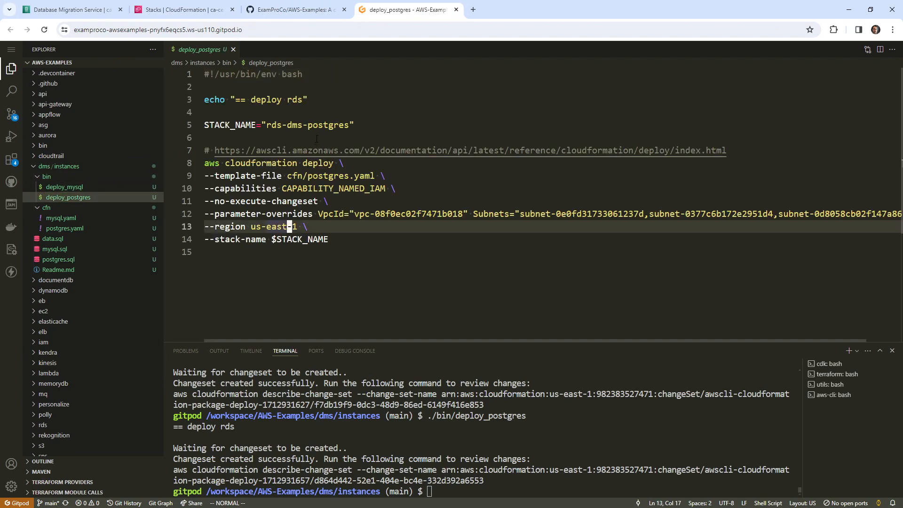
key(b)
key(b)
key(b)
text(cwca)
key(Escape)
key(w)
key(w)
text(cwc)
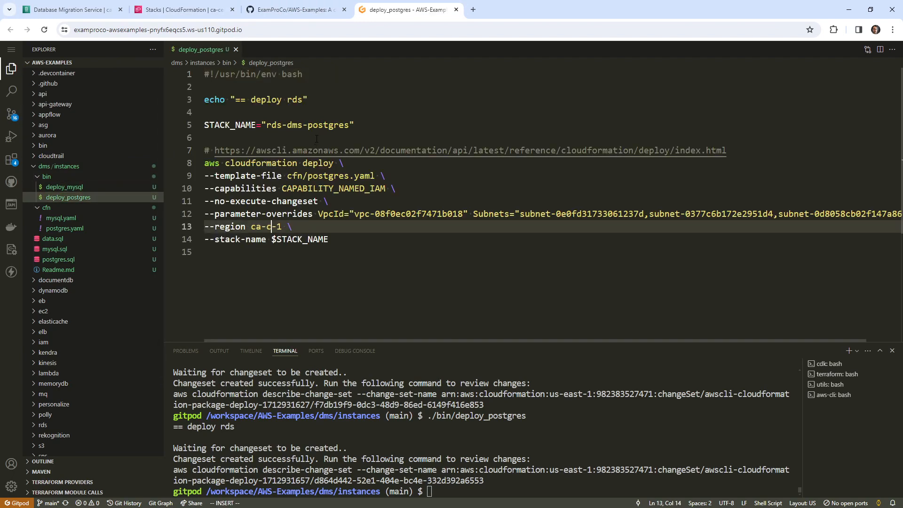
text(entral)
key(Escape)
- Rerun ./bin/deploy_postgres from the terminal
click(585, 388)
key(Up)
key(Return)
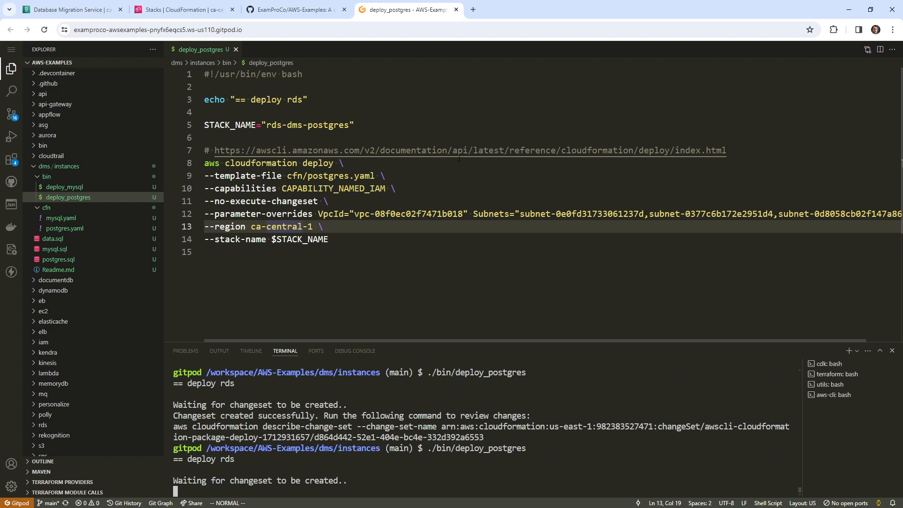
- Execute the rds-dms-postgres stack's pending change set in CloudFormation
click(198, 10)
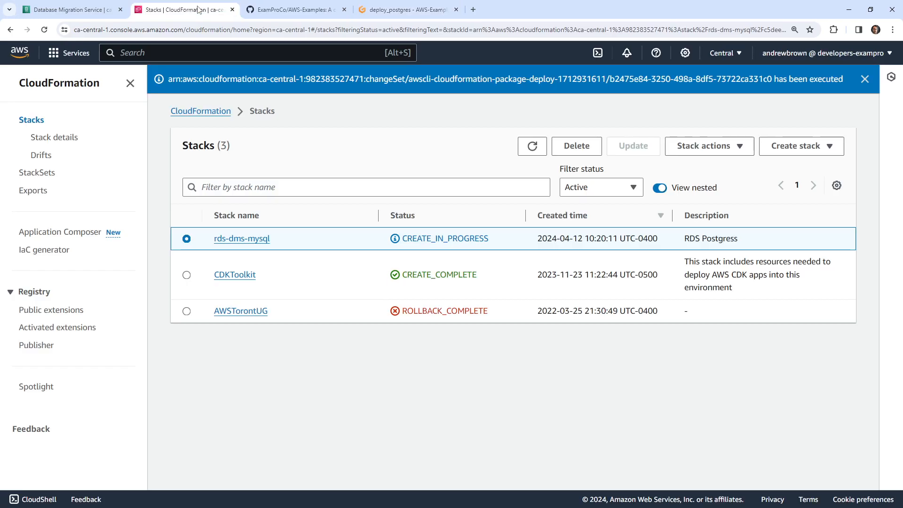
click(532, 145)
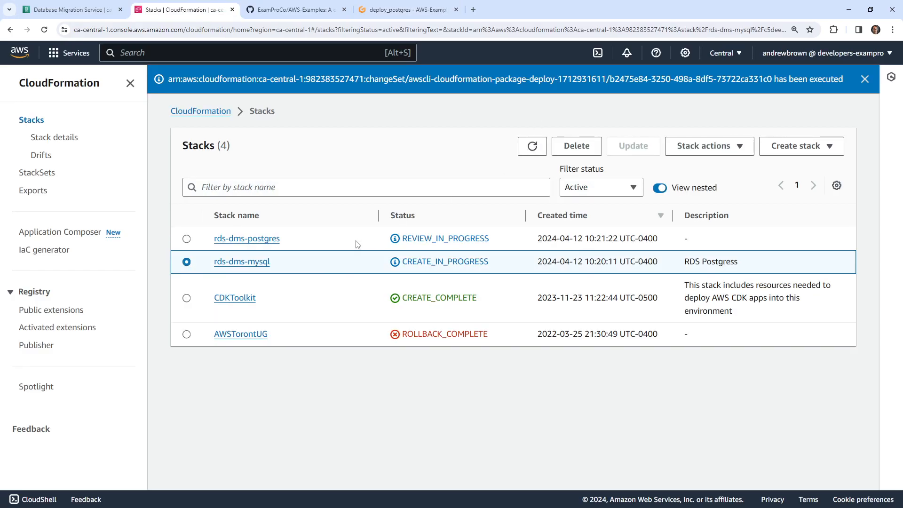
click(239, 239)
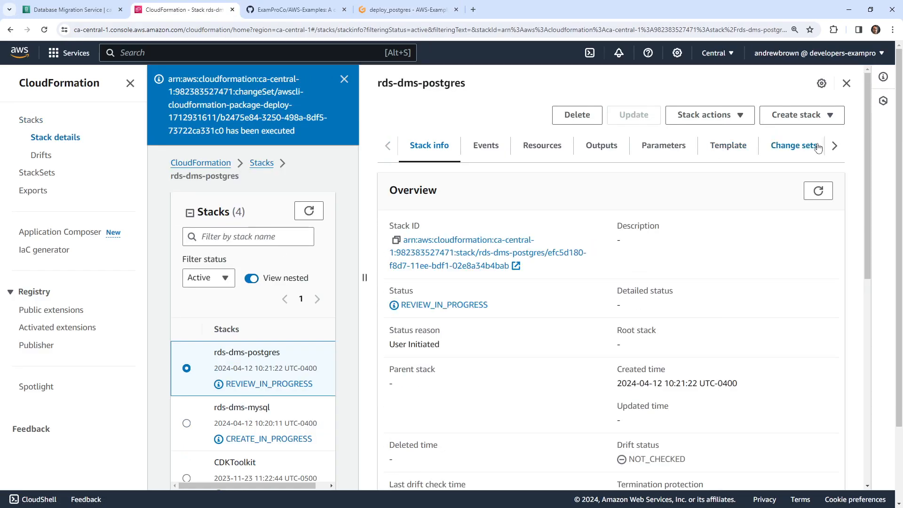
click(819, 148)
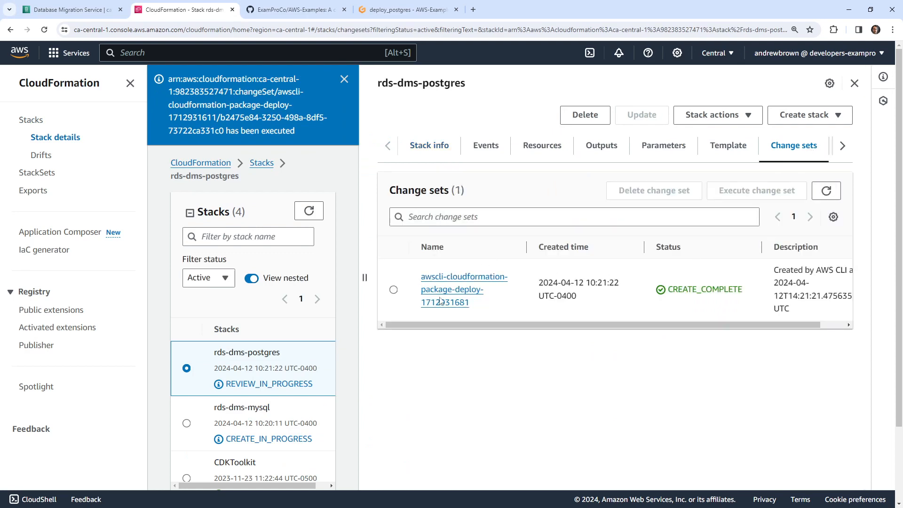
click(404, 293)
click(743, 191)
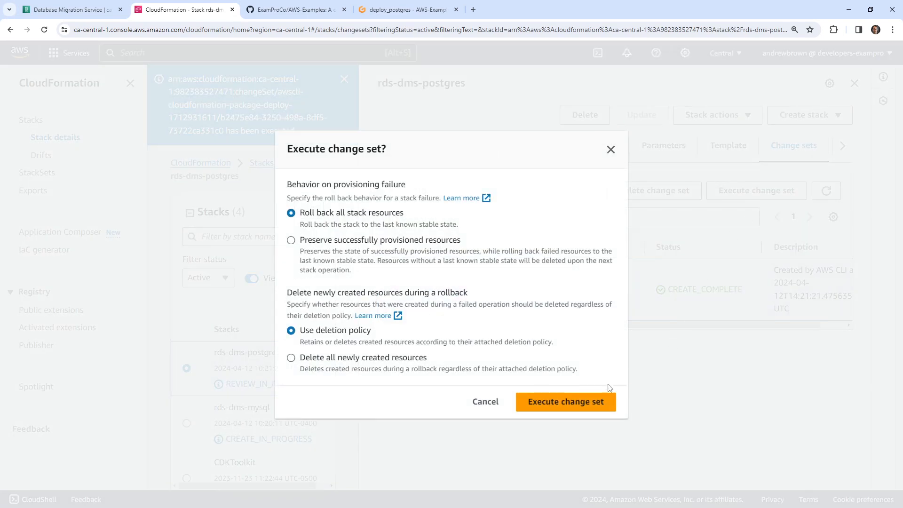
click(607, 399)
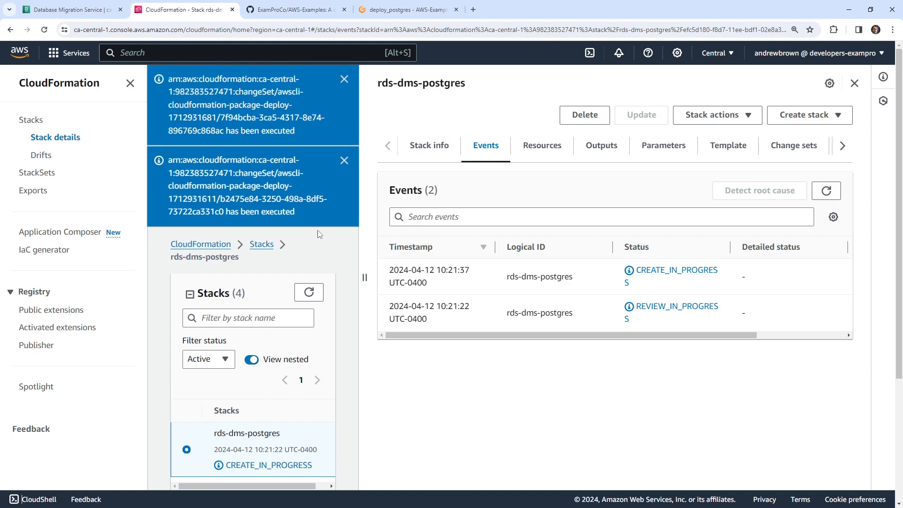
click(344, 79)
- Review the postgresql-client install lines in Readme.md and the stack events, then go to DMS
click(395, 9)
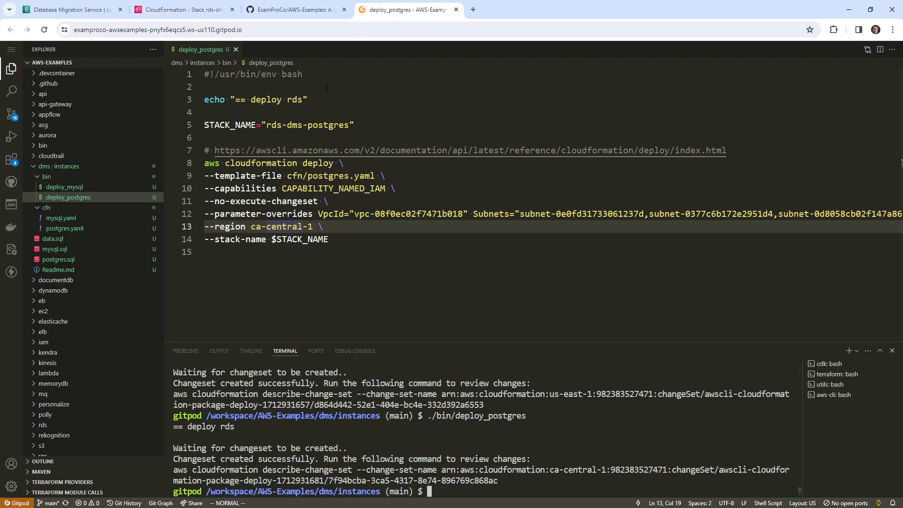
click(91, 269)
drag(418, 126, 210, 115)
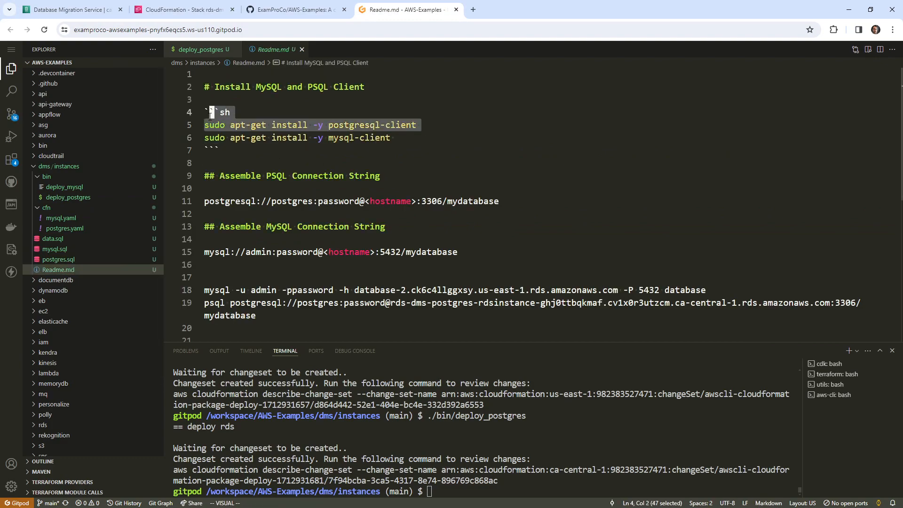
click(191, 10)
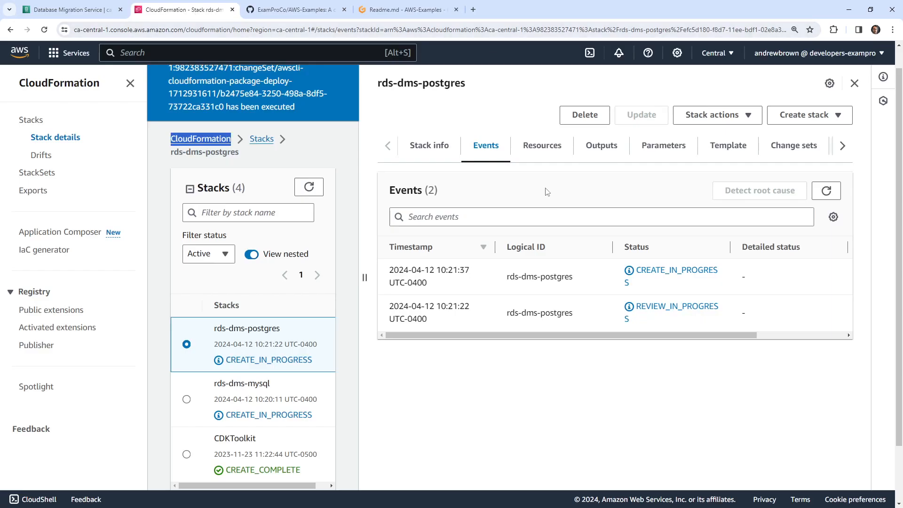
scroll(293, 188, up, 1)
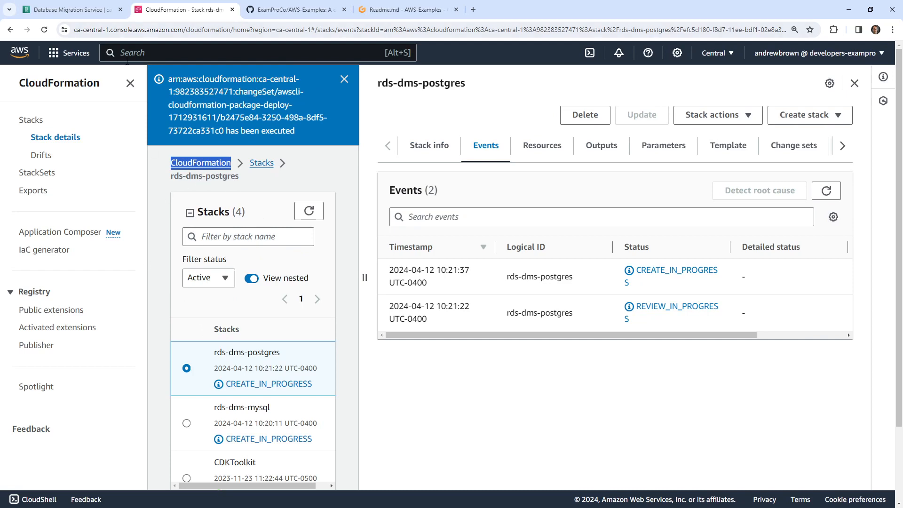
click(71, 9)
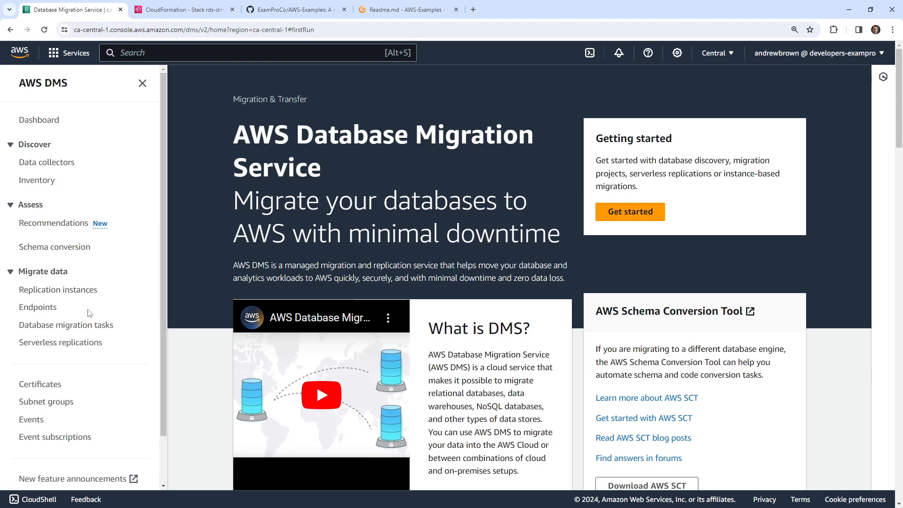
- Start a new DMS replication instance and choose the dms.t3.large instance class
click(82, 291)
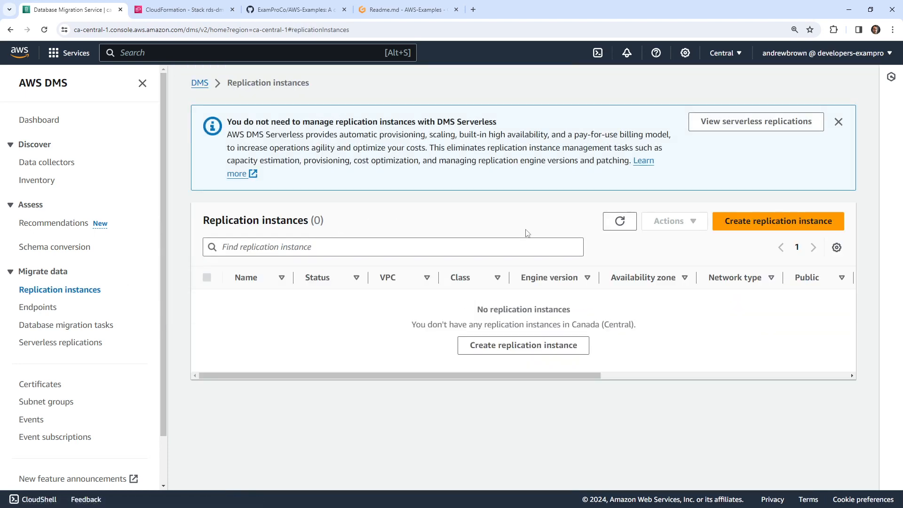
click(752, 221)
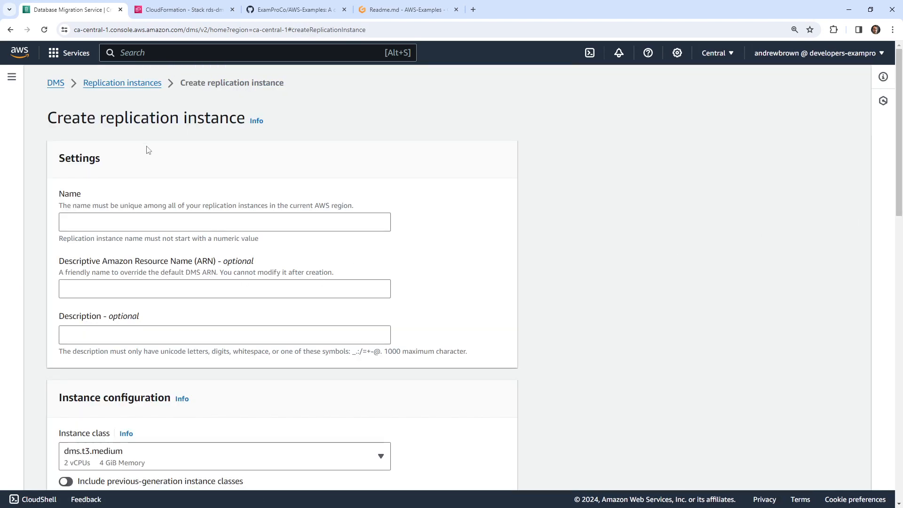
click(87, 222)
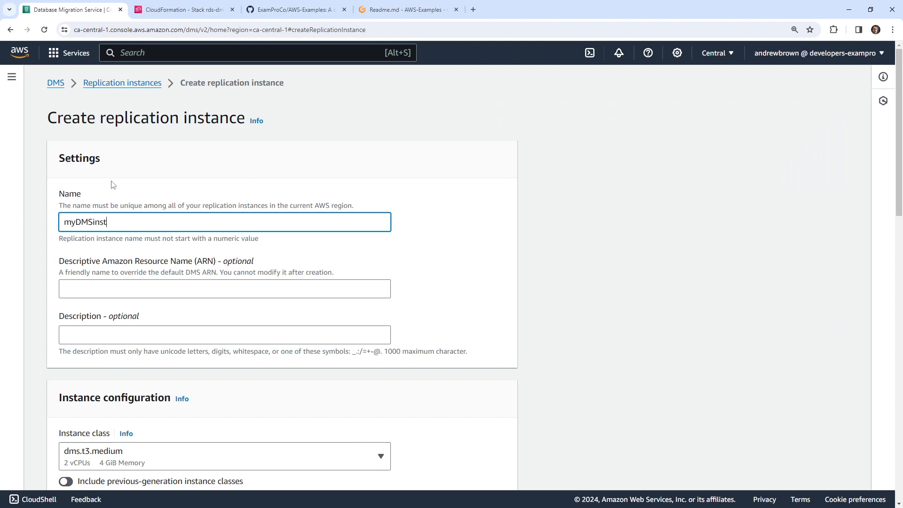
scroll(332, 211, down, 5)
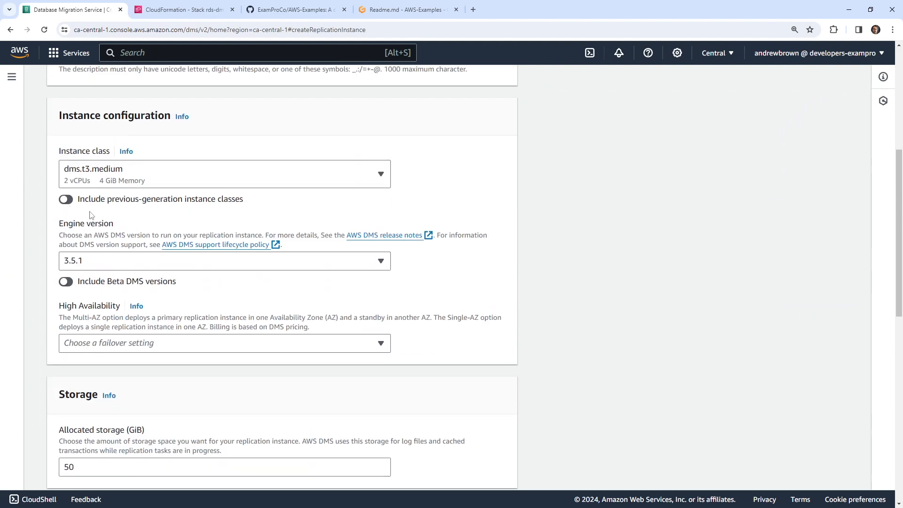
click(145, 175)
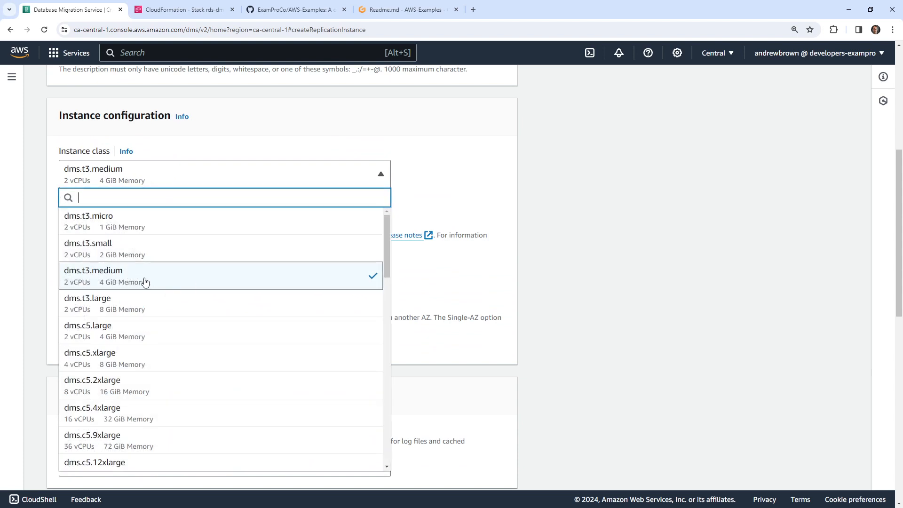
click(136, 300)
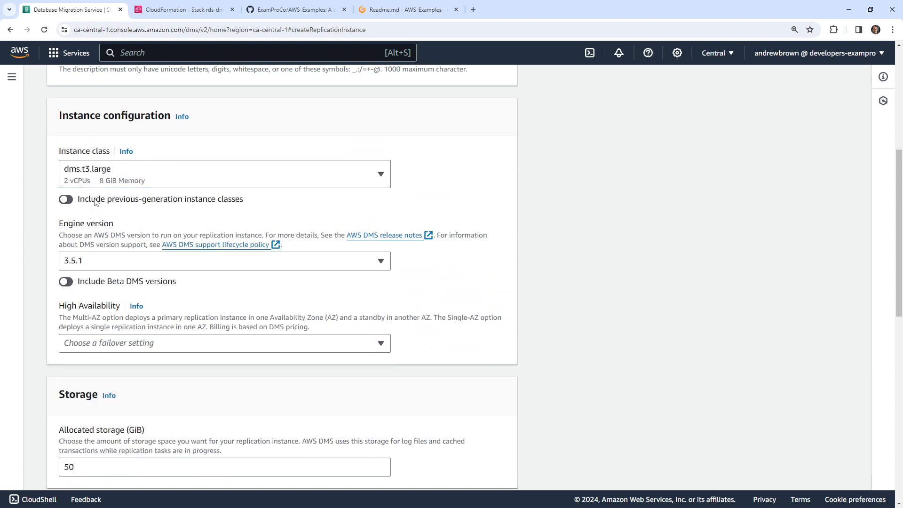
click(111, 180)
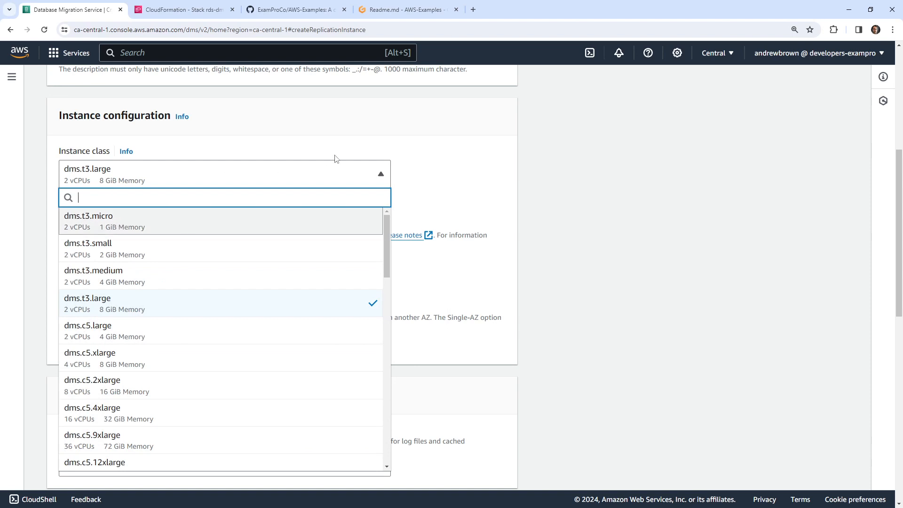
click(465, 156)
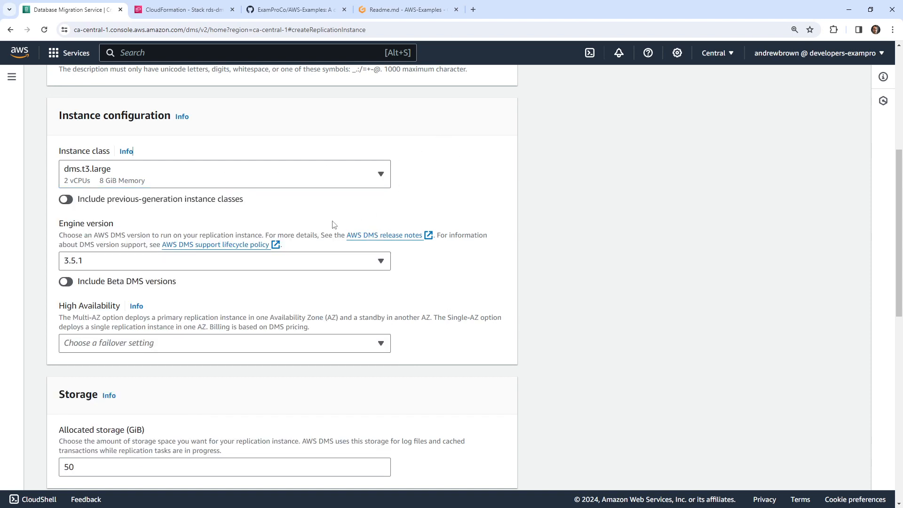
- Set high availability to the single-AZ dev or test workload
scroll(301, 240, down, 2)
click(264, 250)
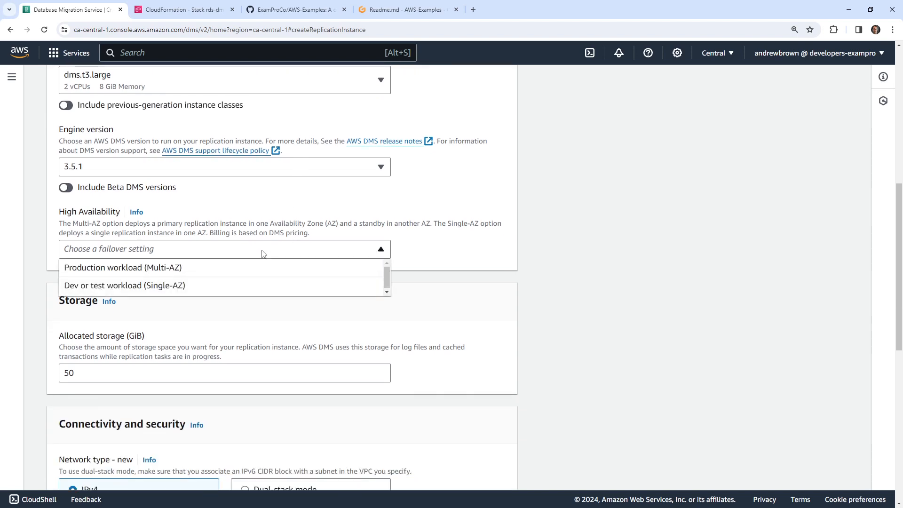
click(144, 285)
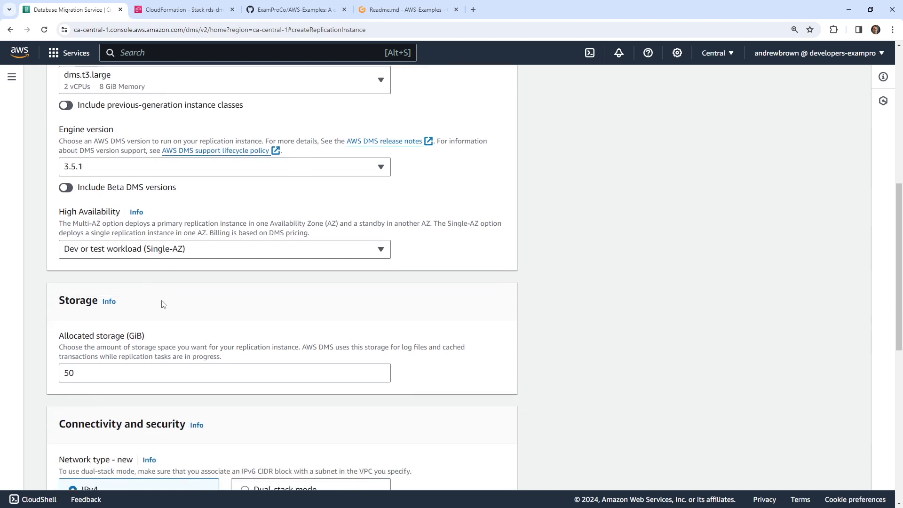
scroll(165, 304, down, 2)
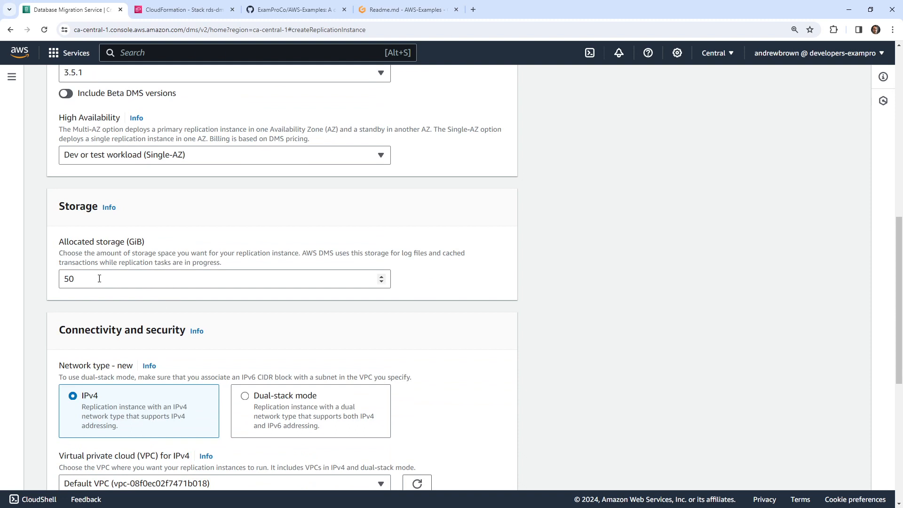
scroll(169, 286, down, 3)
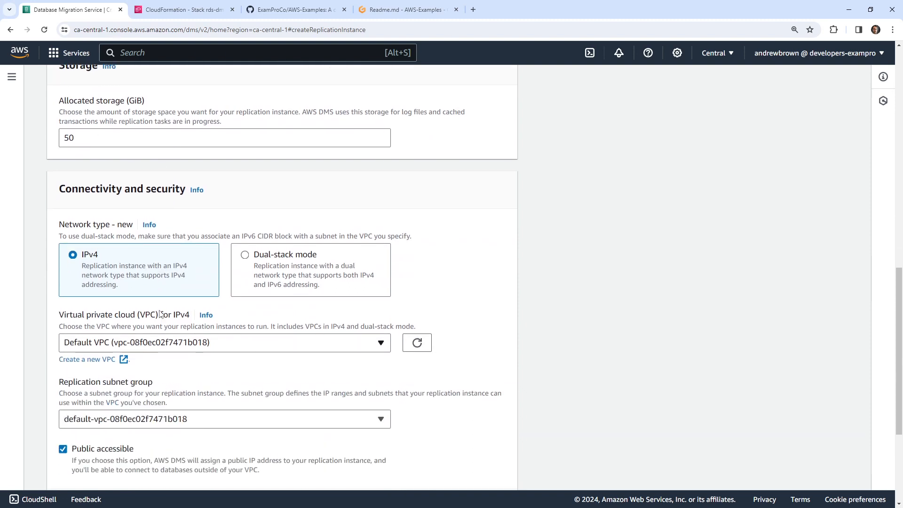
scroll(177, 295, down, 3)
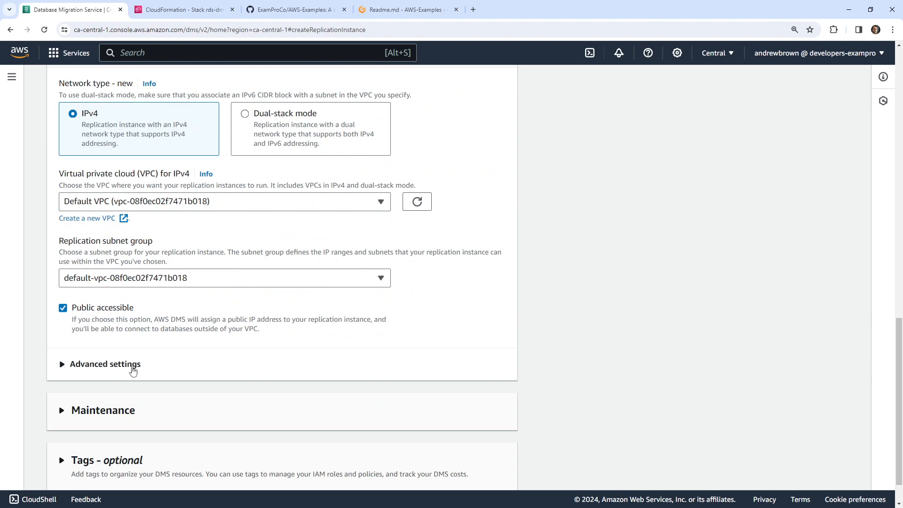
- Keep No Preference for availability zone in advanced settings and submit the replication instance
click(135, 365)
scroll(177, 347, down, 4)
click(189, 242)
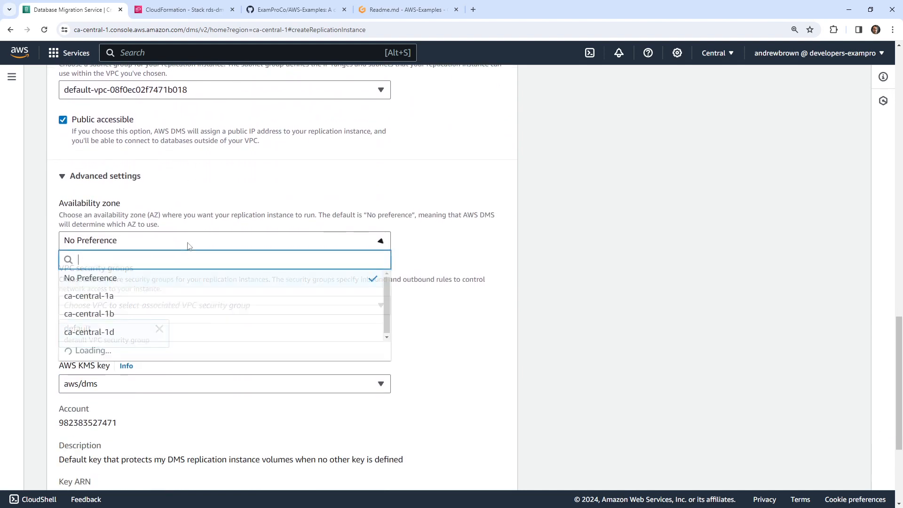
click(190, 243)
scroll(141, 306, down, 3)
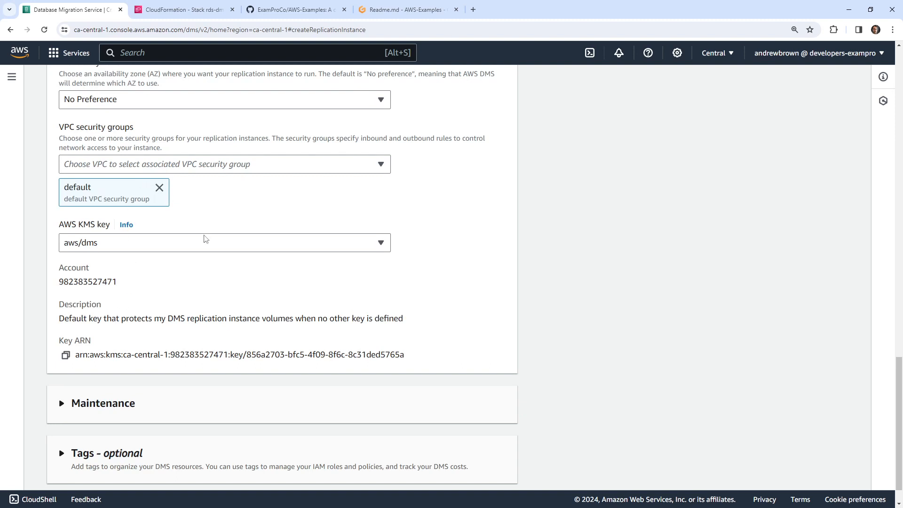
scroll(216, 393, down, 1)
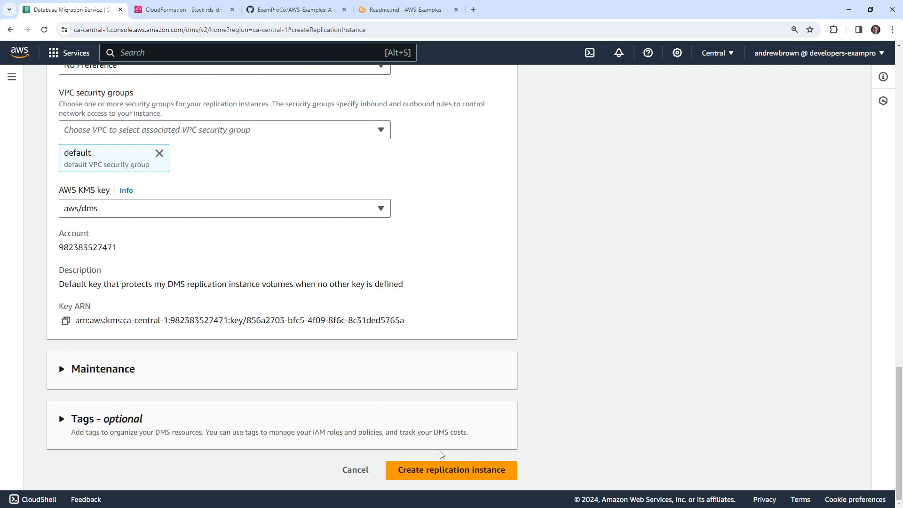
click(438, 473)
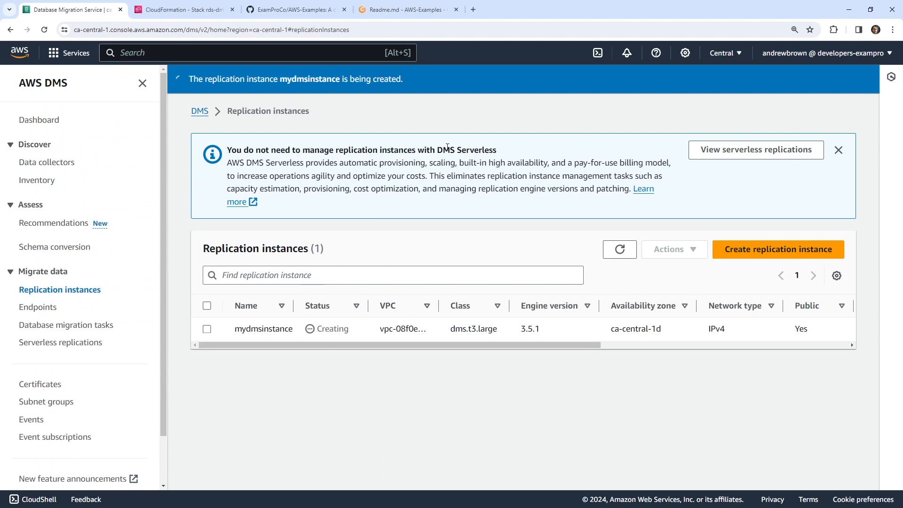
- Return to the DMS replication instances and open the mydmsinstance details
click(205, 10)
click(108, 13)
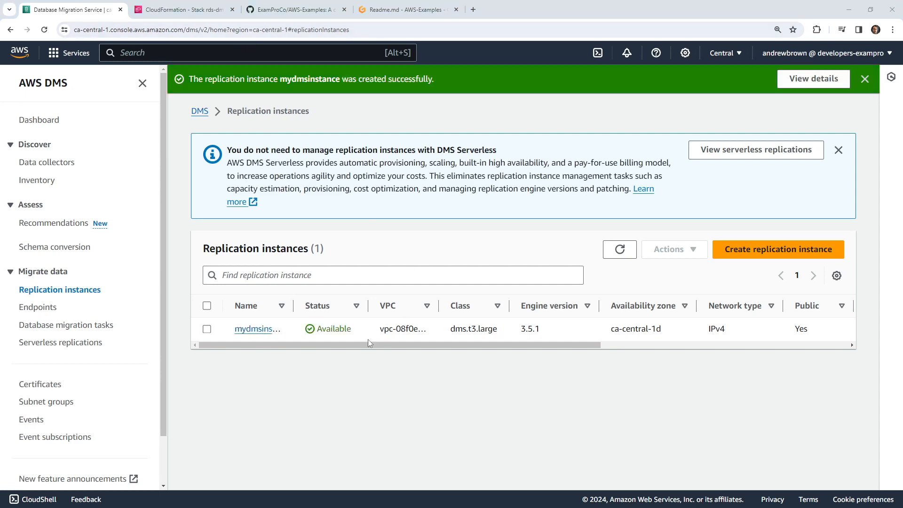
drag(455, 346, 423, 357)
click(247, 329)
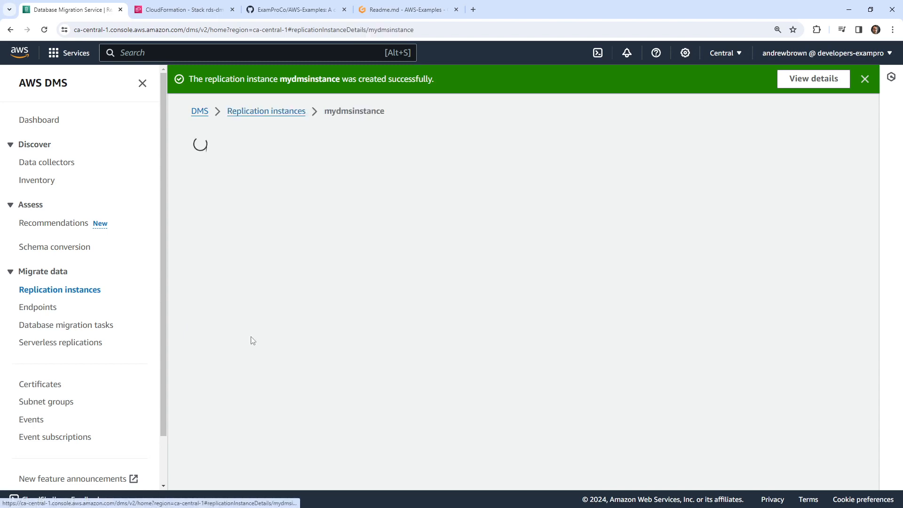
- Review mydmsinstance's CloudWatch metrics and migration tasks, then go to the DMS endpoints list
scroll(309, 306, down, 4)
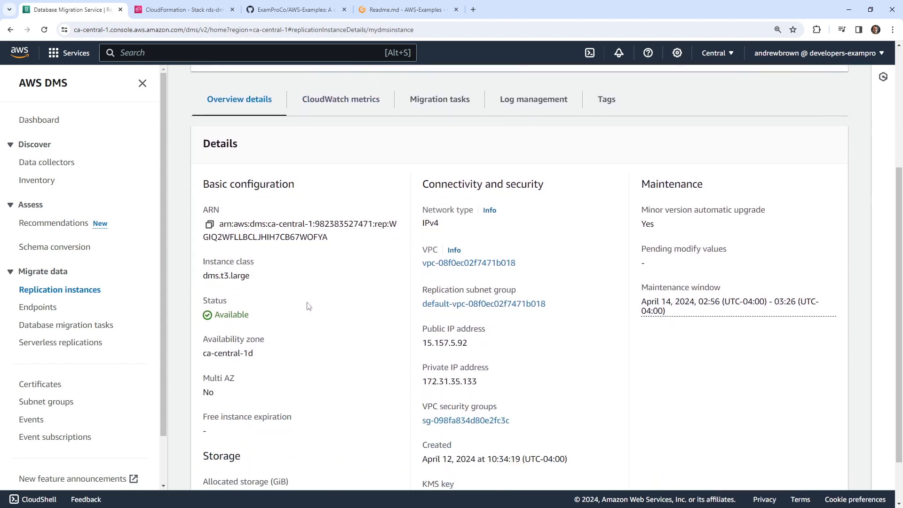
scroll(315, 295, down, 2)
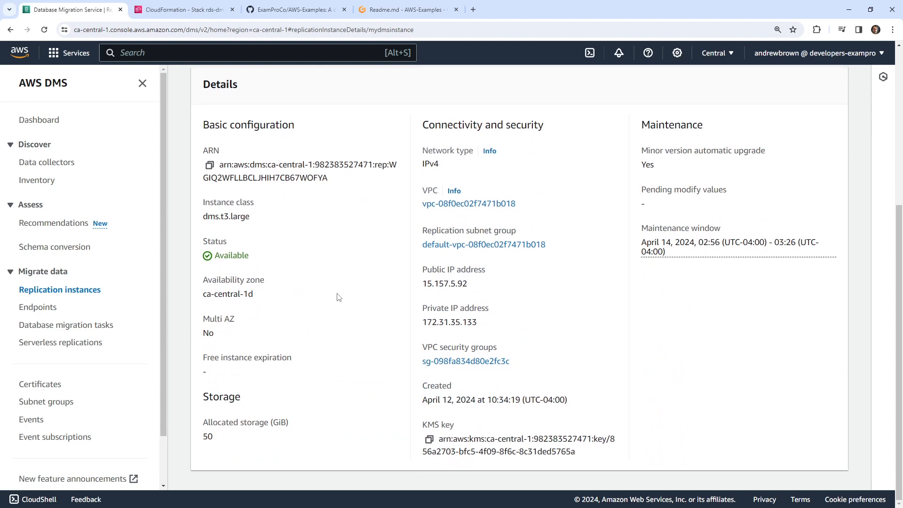
scroll(339, 298, up, 6)
click(358, 287)
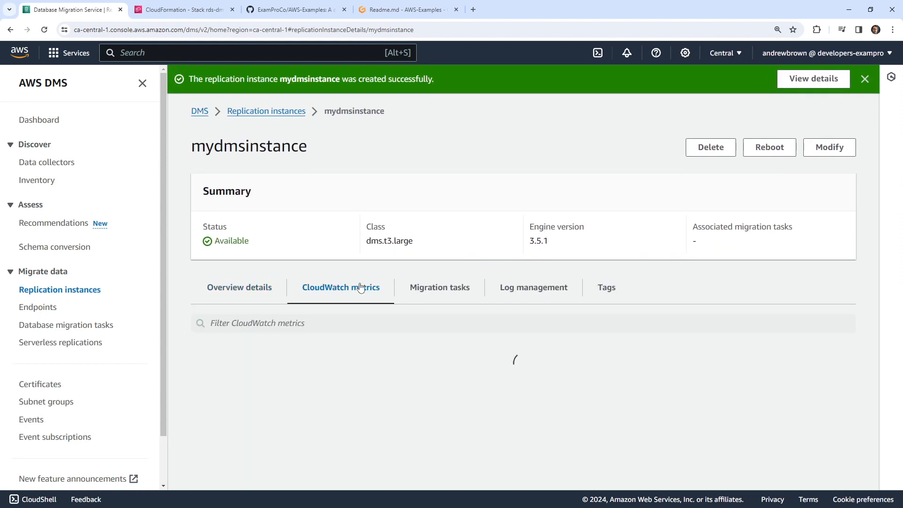
click(469, 299)
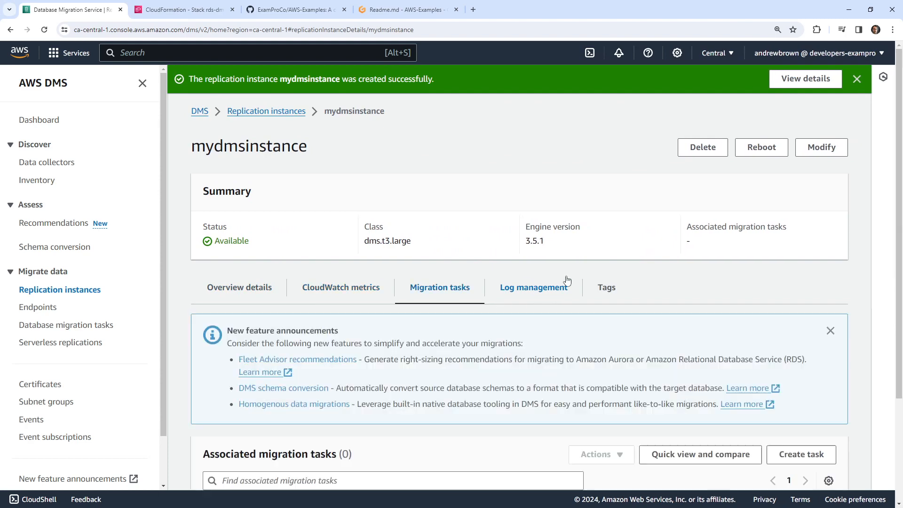
scroll(359, 287, down, 3)
scroll(354, 286, up, 3)
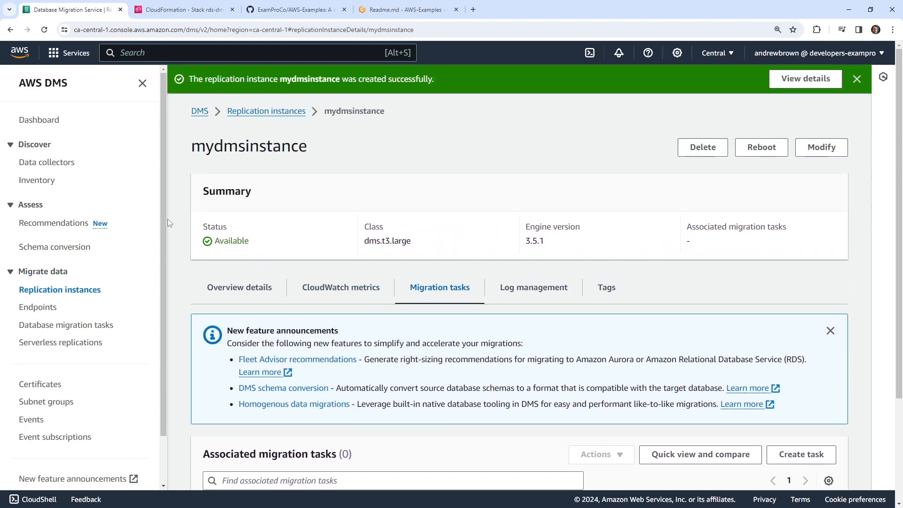
click(29, 309)
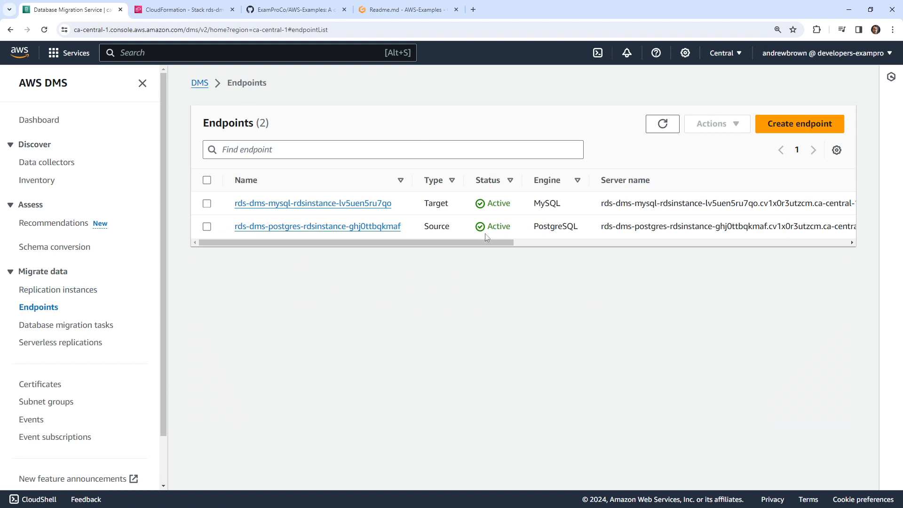
- Delete both the MySQL target and PostgreSQL source endpoints, then view the CloudFormation stack events
drag(481, 237, 329, 247)
click(207, 204)
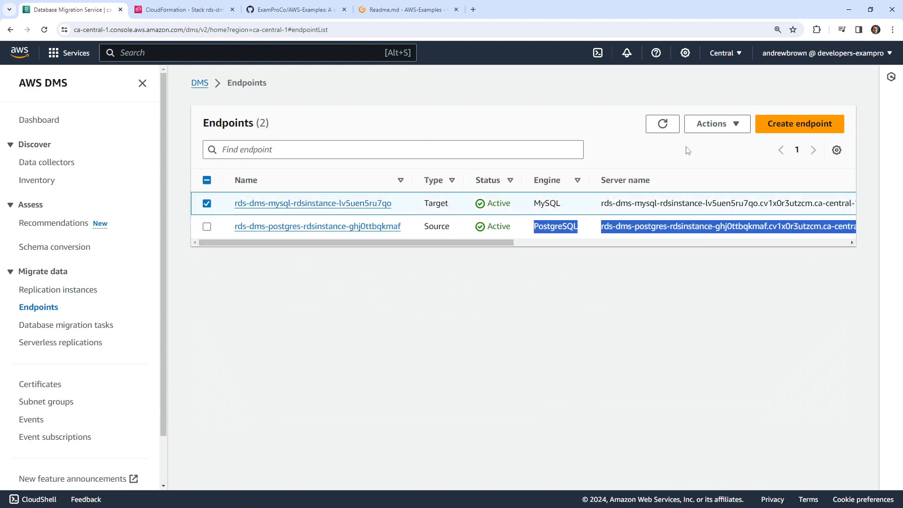
click(711, 124)
click(706, 178)
click(596, 334)
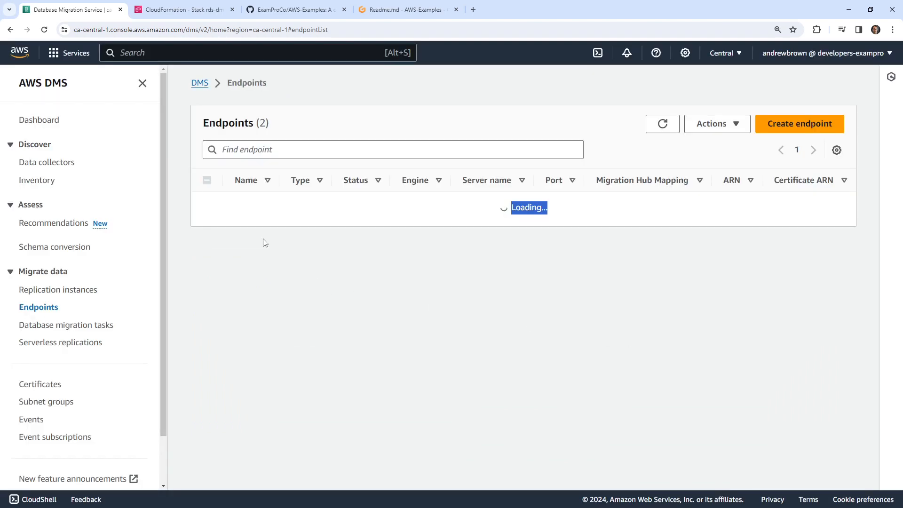
click(207, 255)
click(712, 151)
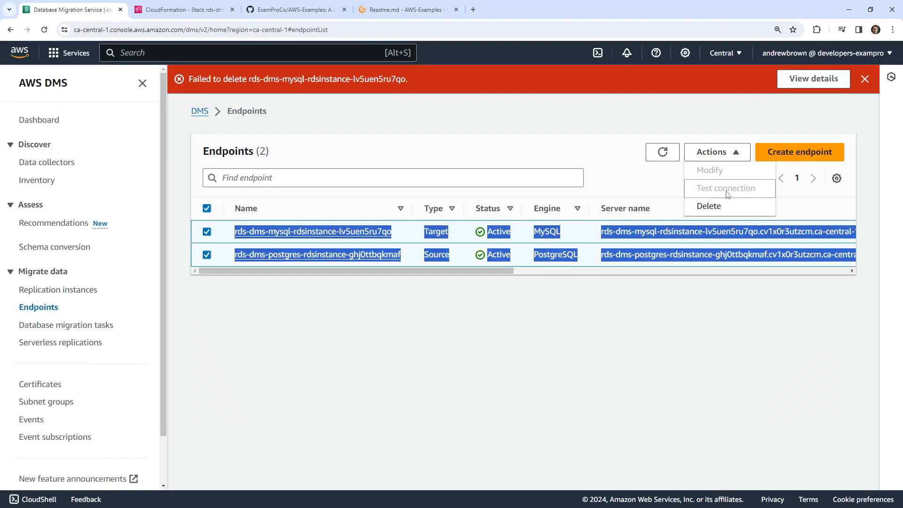
click(729, 206)
click(593, 333)
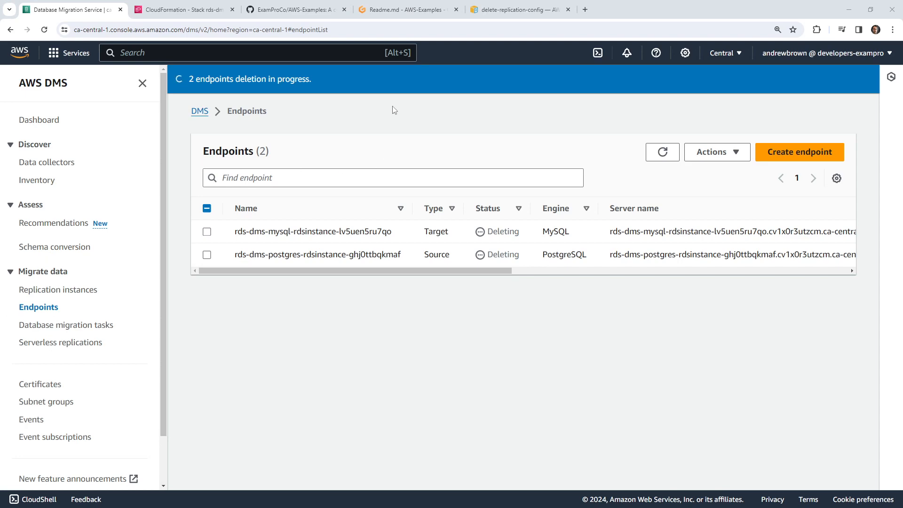
click(198, 10)
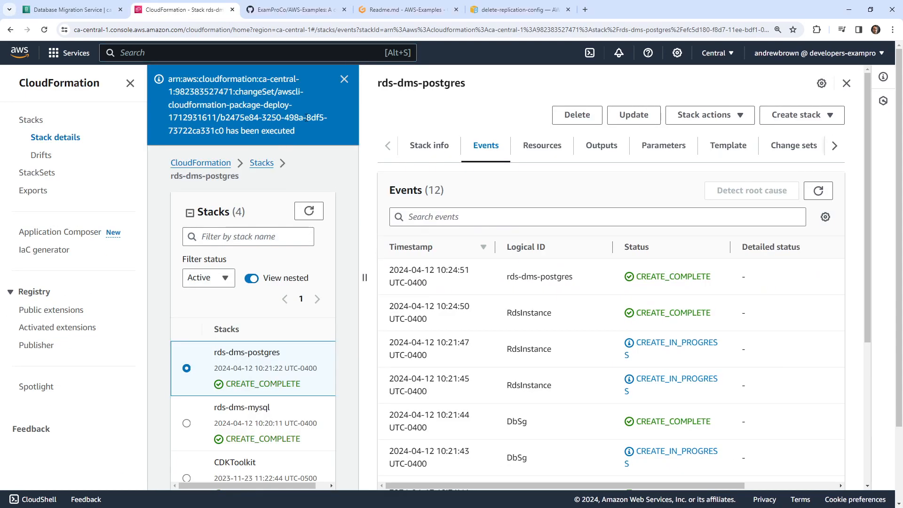
- Bring up the Readme.md notes in Gitpod and select postgresql-client on line 5
click(409, 11)
drag(375, 125, 324, 125)
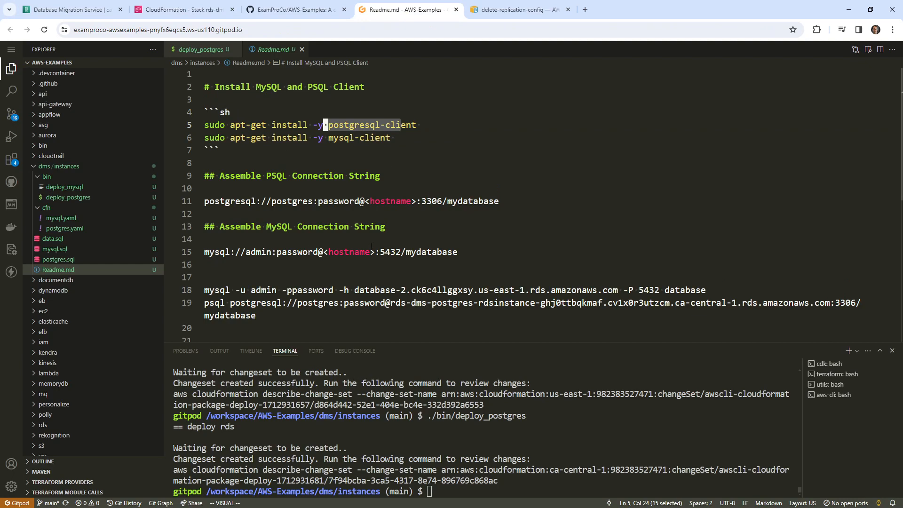
- Search Google for 'tableplus' in a new tab and open the TablePlus homepage
click(585, 10)
text(tab)
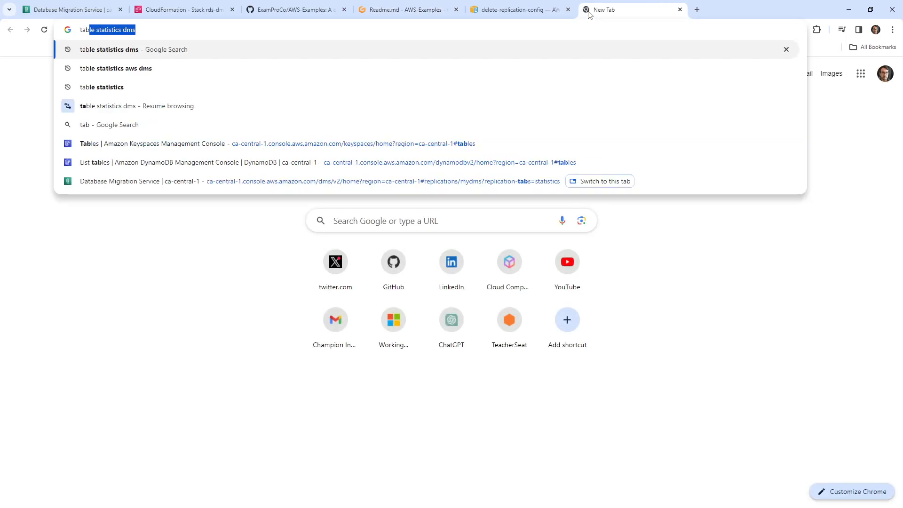
text(leplus)
key(Return)
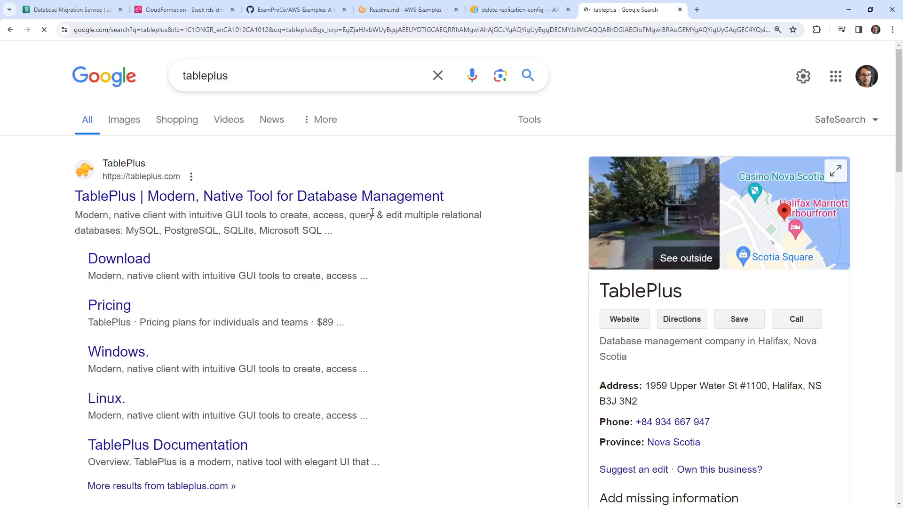
click(424, 198)
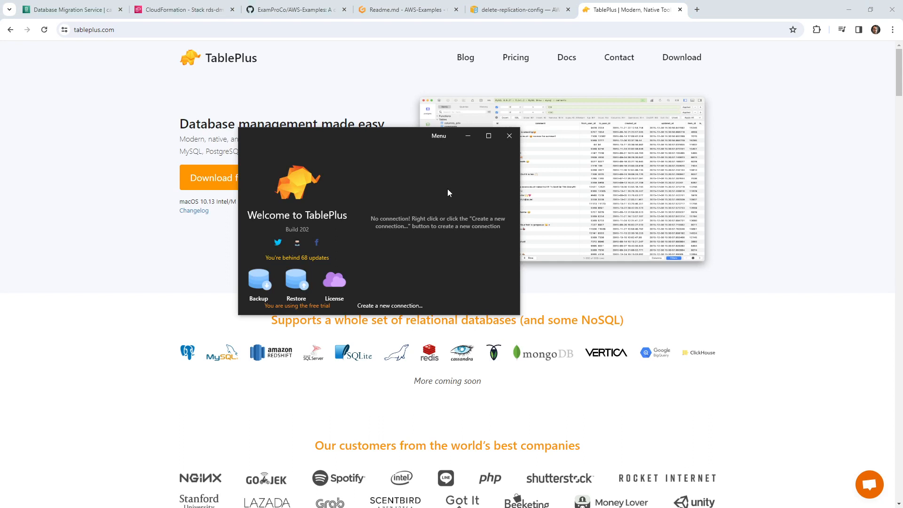
- Start a new PostgreSQL connection in TablePlus
right_click(424, 185)
mouse_move(488, 197)
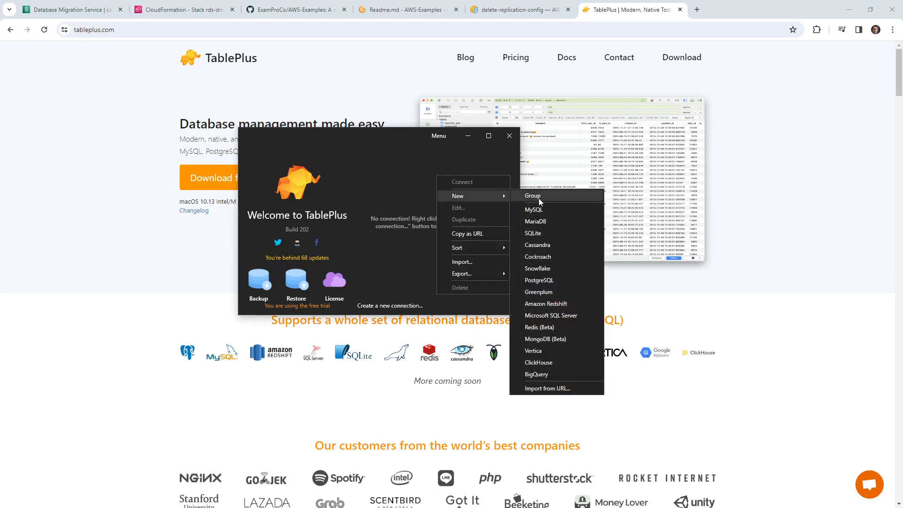
click(540, 280)
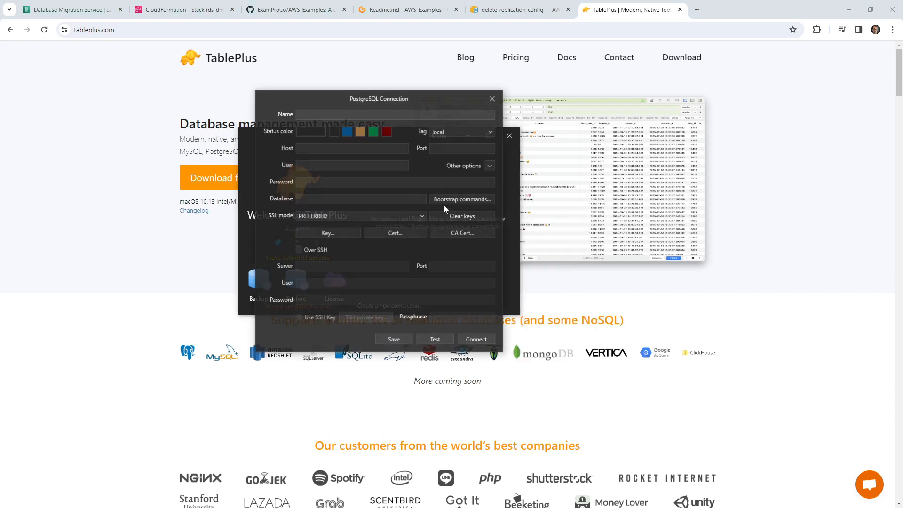
drag(410, 105, 0, 60)
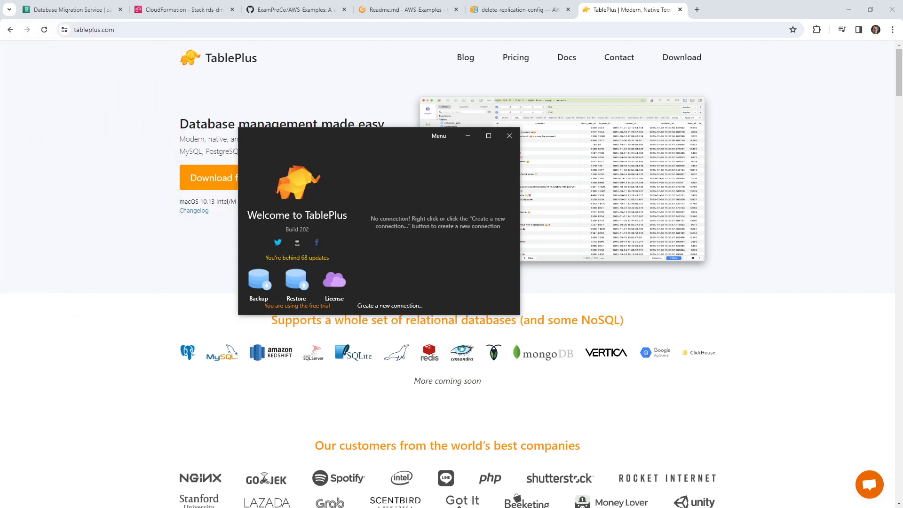
click(380, 75)
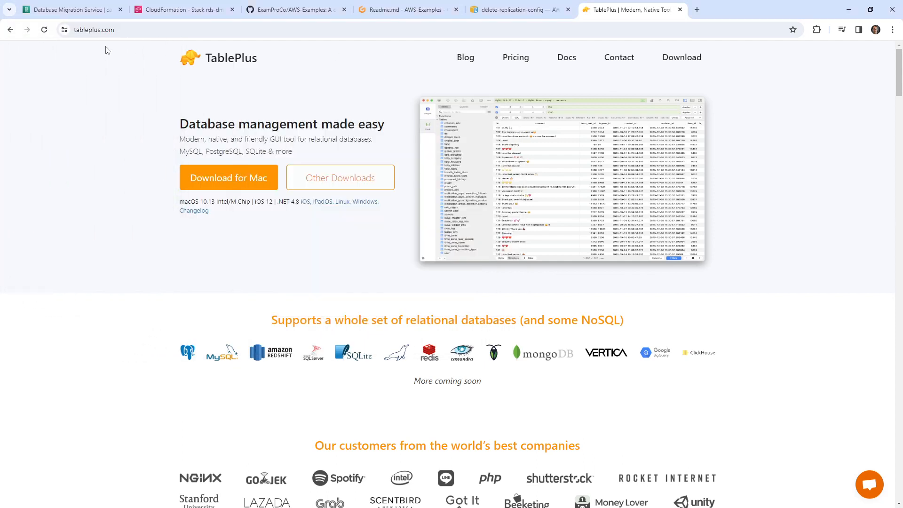
drag(0, 80, 499, 80)
- Enter port 5432, user postgres, the password and database mydatabase for the connection
click(527, 133)
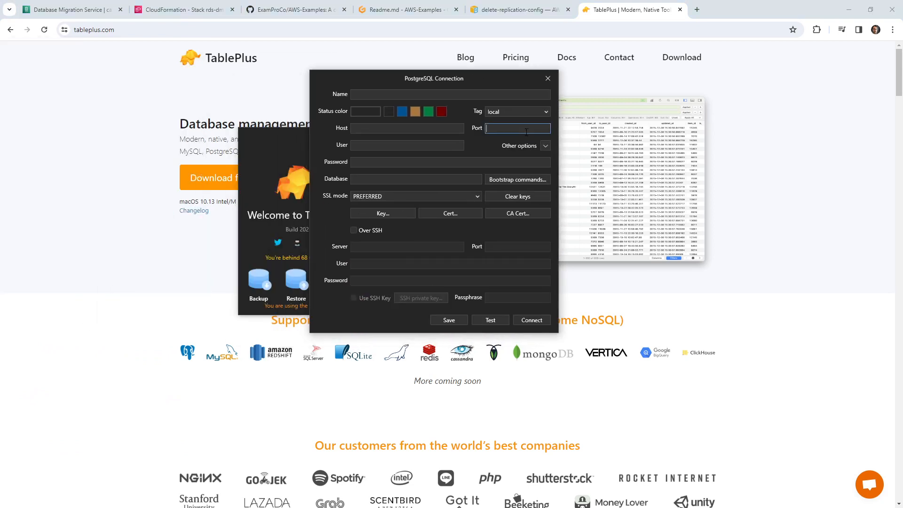
text(543)
click(440, 149)
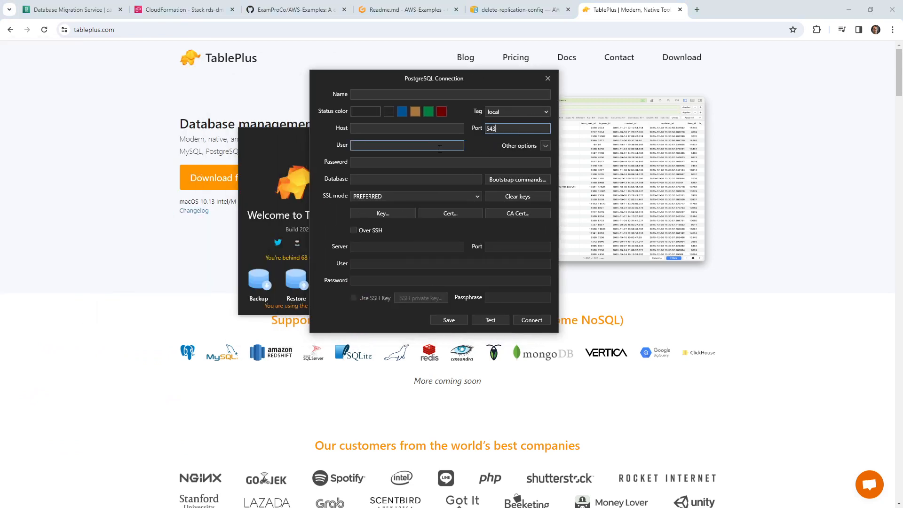
click(403, 147)
text(gres)
key(Tab)
text(p)
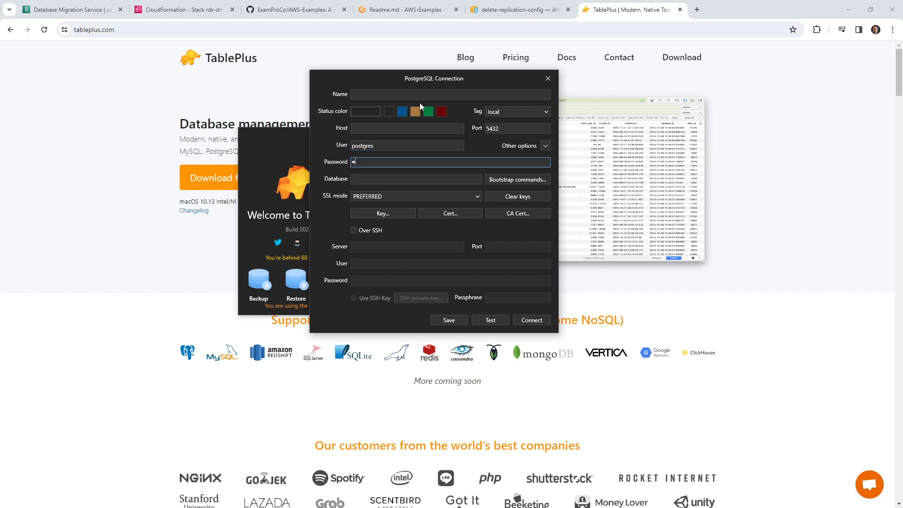
text(assword)
key(Tab)
text(my)
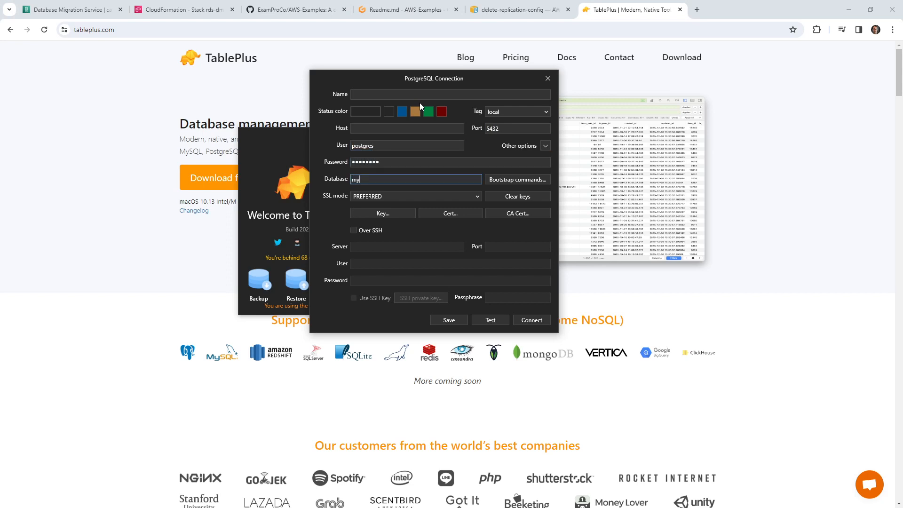
text(database)
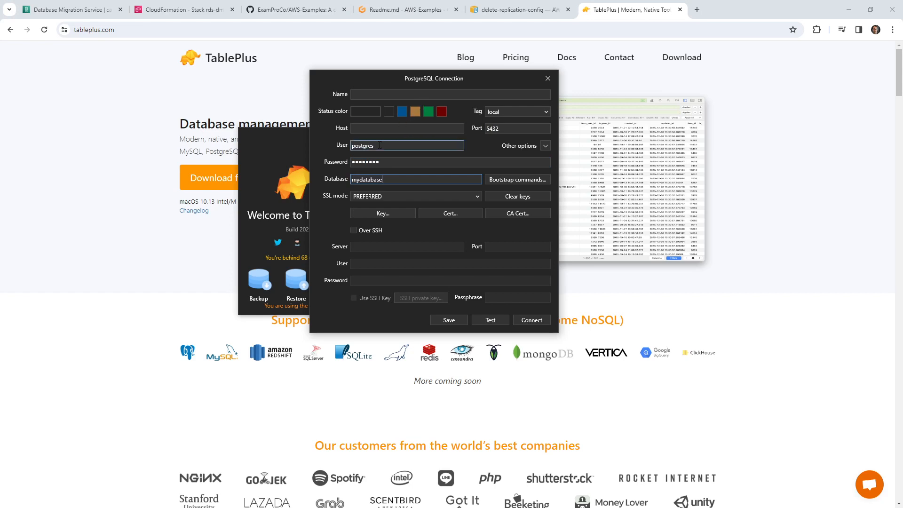
drag(484, 79, 70, 79)
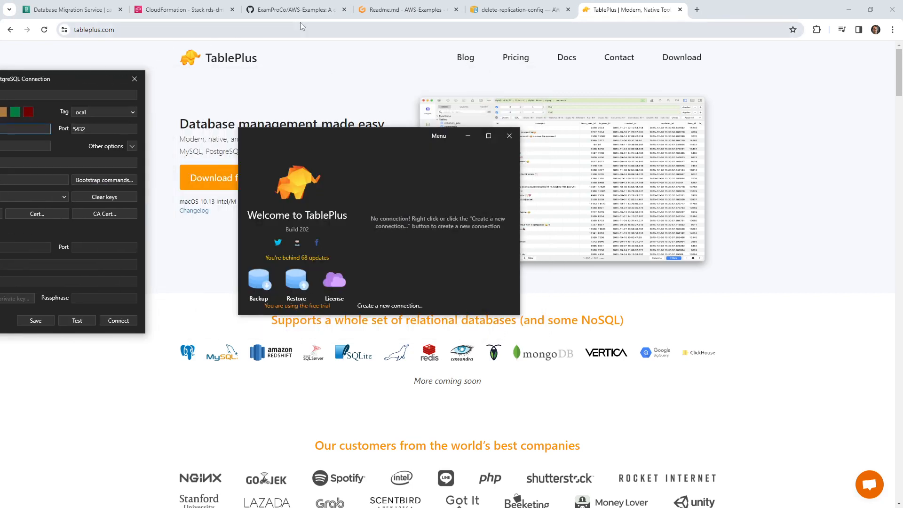
click(183, 9)
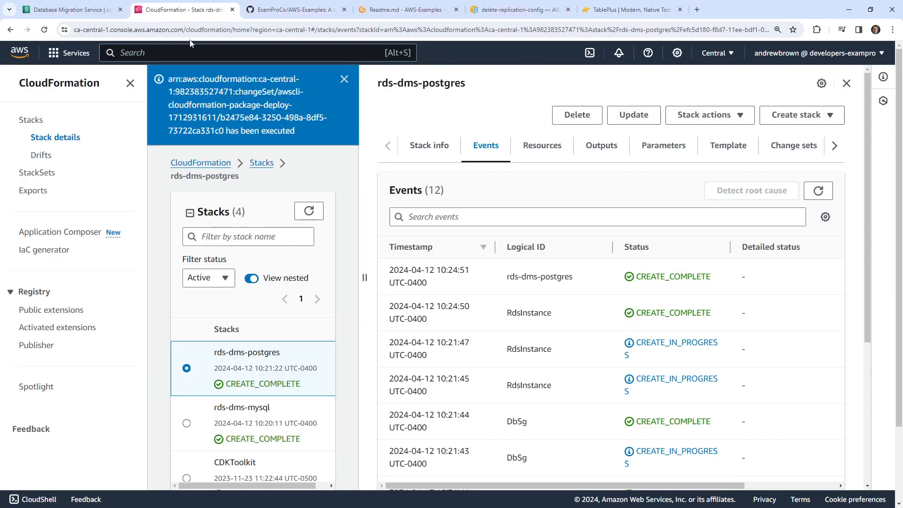
- Copy the rds-dms-postgres instance's endpoint hostname from the RDS Databases list
text(rds)
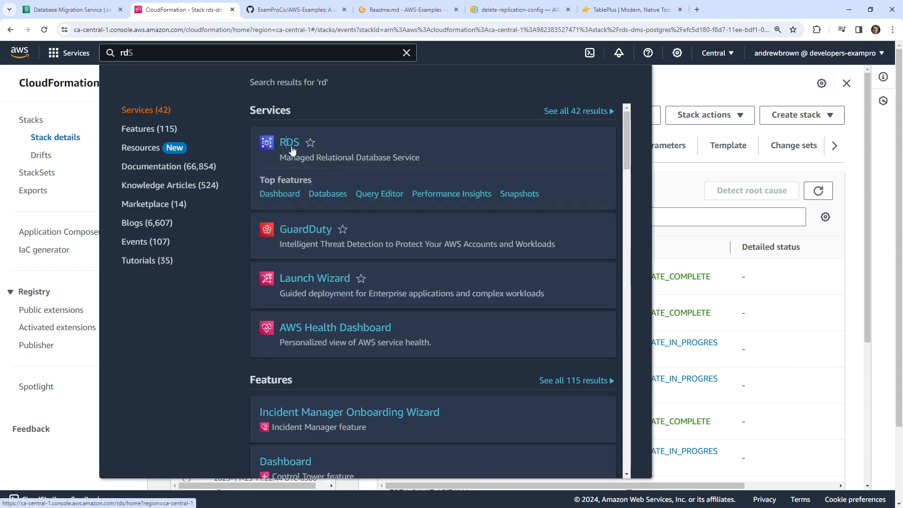
click(296, 149)
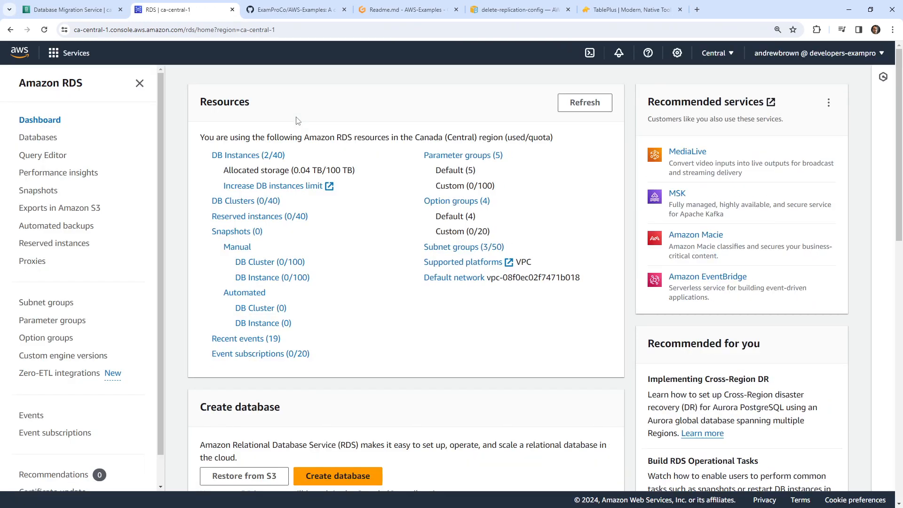
click(97, 137)
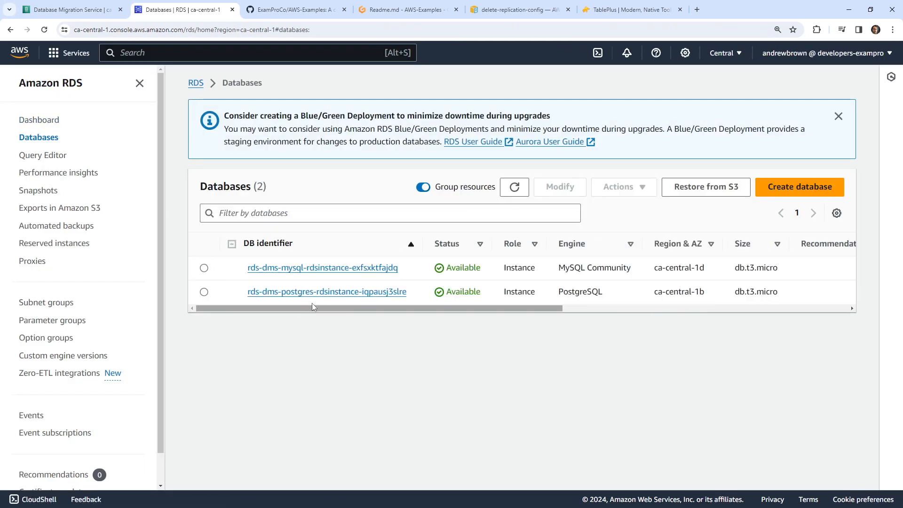
click(333, 291)
scroll(317, 323, down, 1)
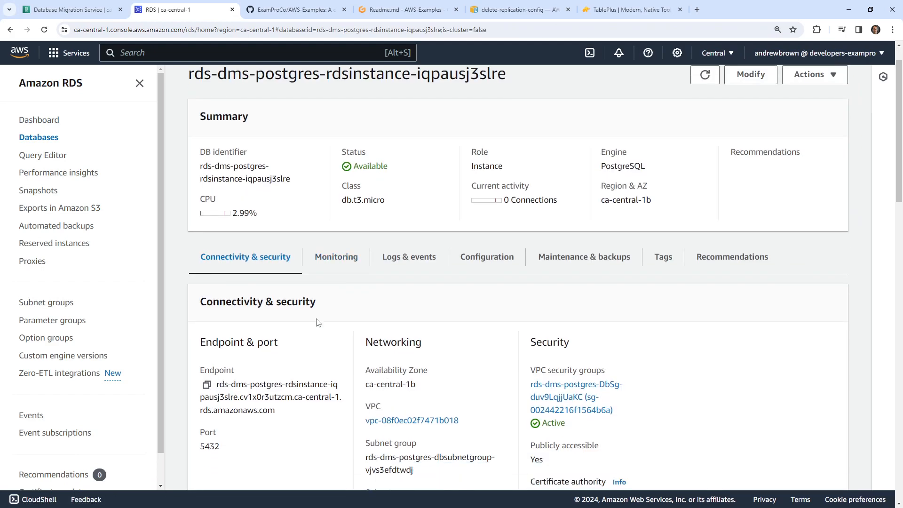
scroll(318, 323, down, 1)
drag(285, 354, 219, 327)
key(ctrl+c)
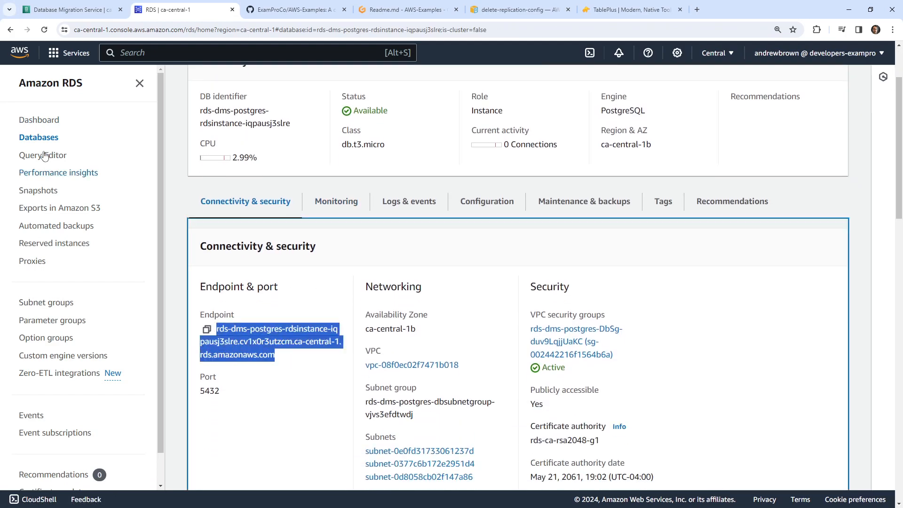
key(alt+Tab)
- Paste the endpoint as host, name it PSQLConnection, test it, save, and open it
click(208, 124)
key(ctrl+v)
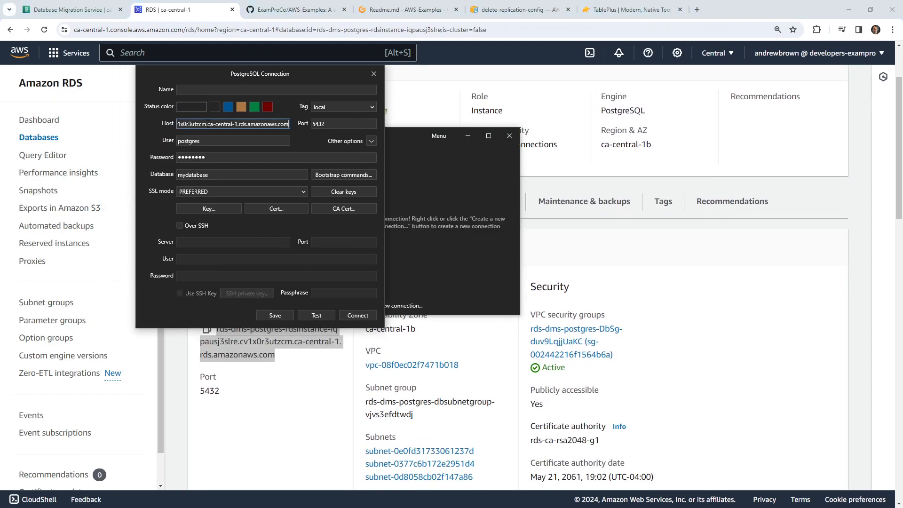
click(275, 89)
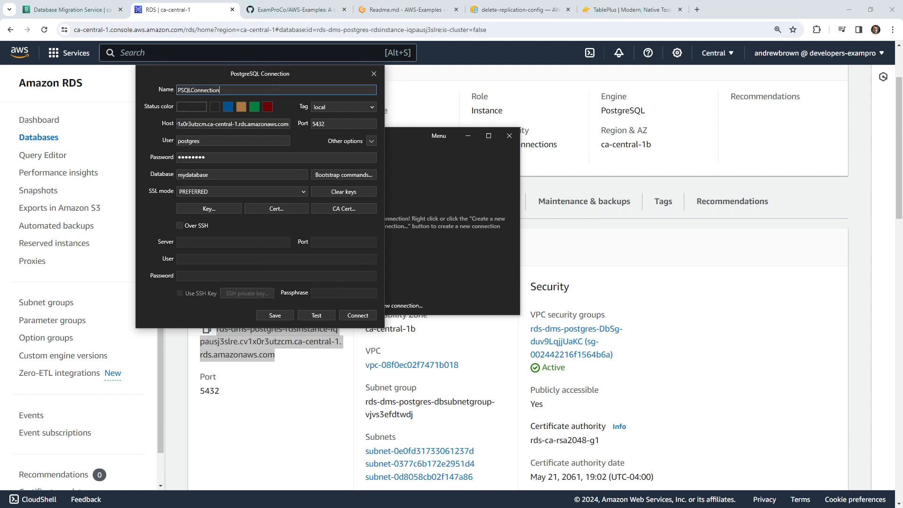
click(329, 311)
click(352, 210)
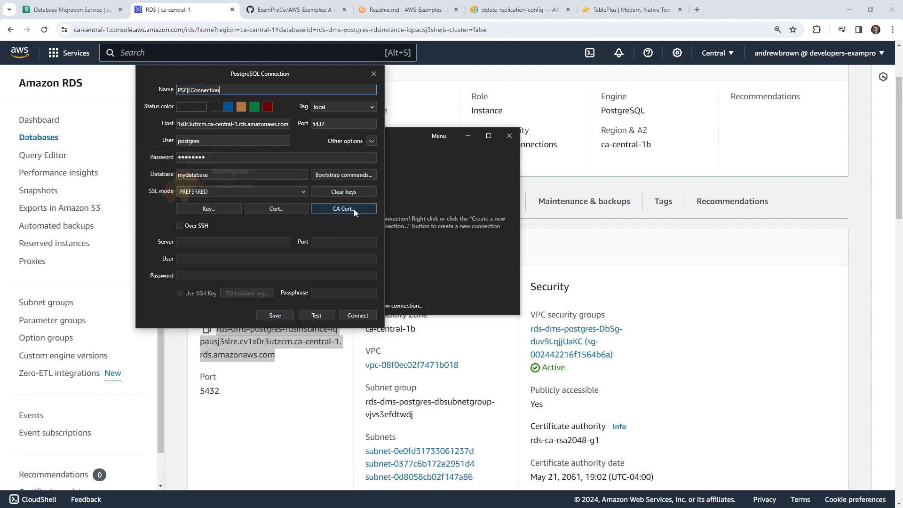
click(290, 314)
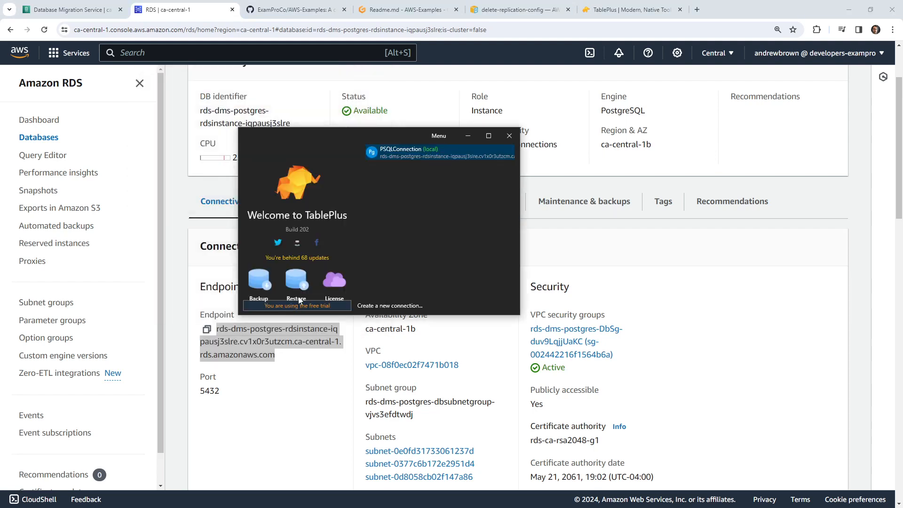
double_click(375, 141)
drag(0, 118, 376, 140)
- Create a MySQL connection MysqlConnection with port 3306, user admin, password and database mydatabase
right_click(414, 194)
mouse_move(460, 214)
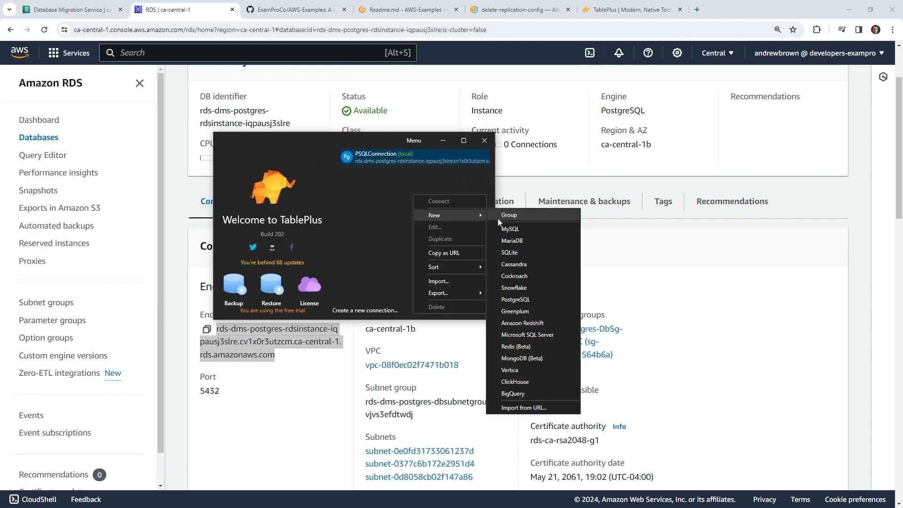
click(520, 228)
click(427, 156)
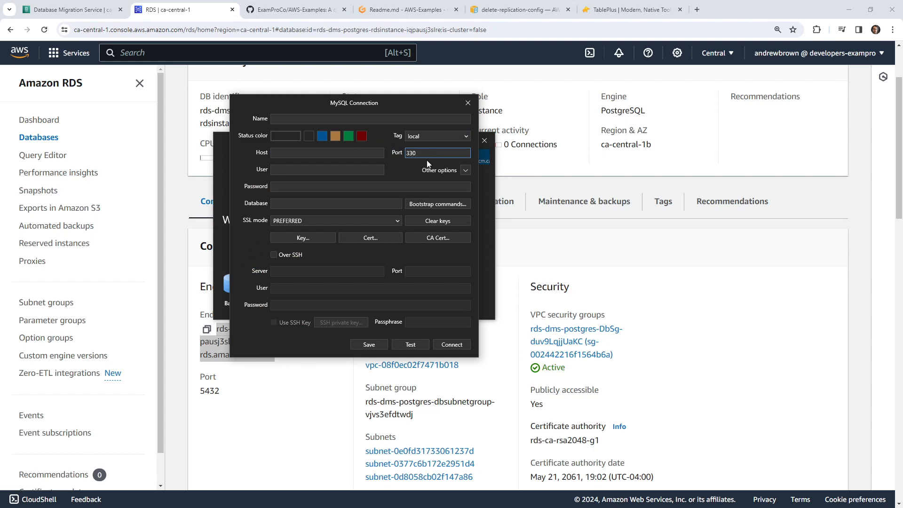
text(3306)
click(336, 171)
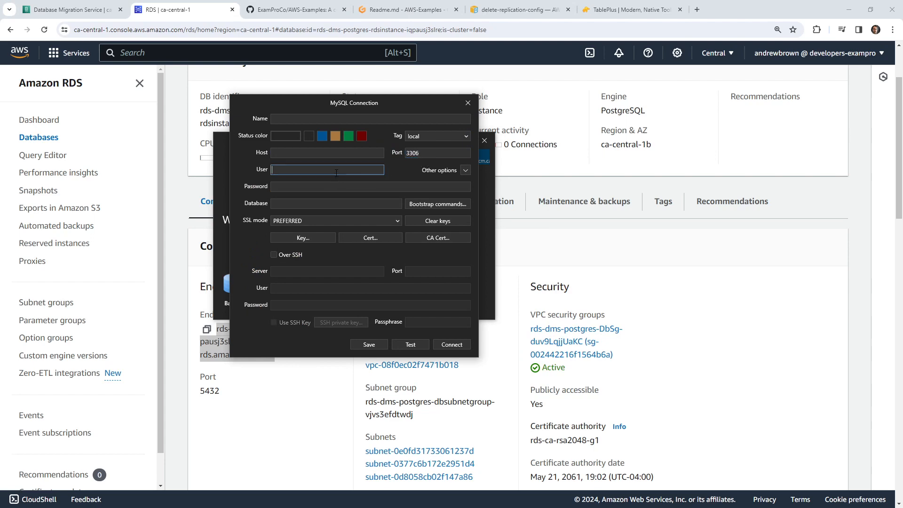
text(admin)
key(Tab)
text(•••••)
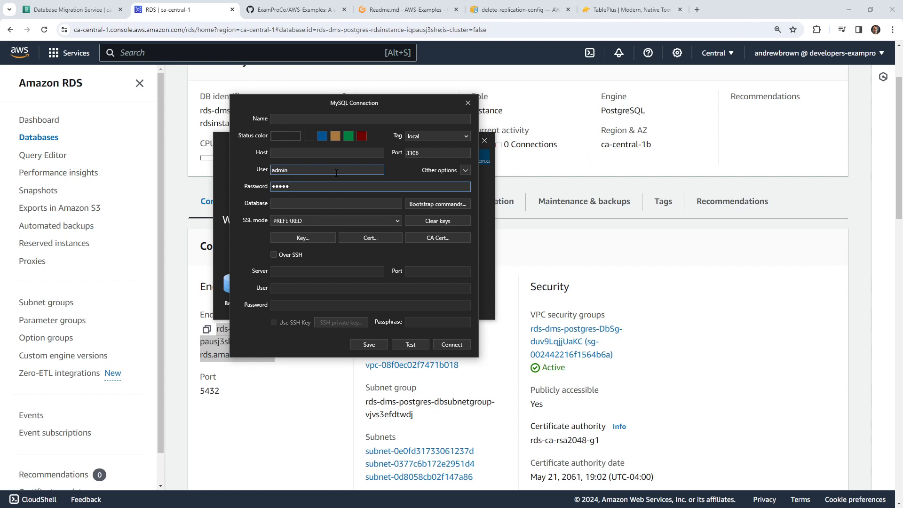
text(•••)
key(Tab)
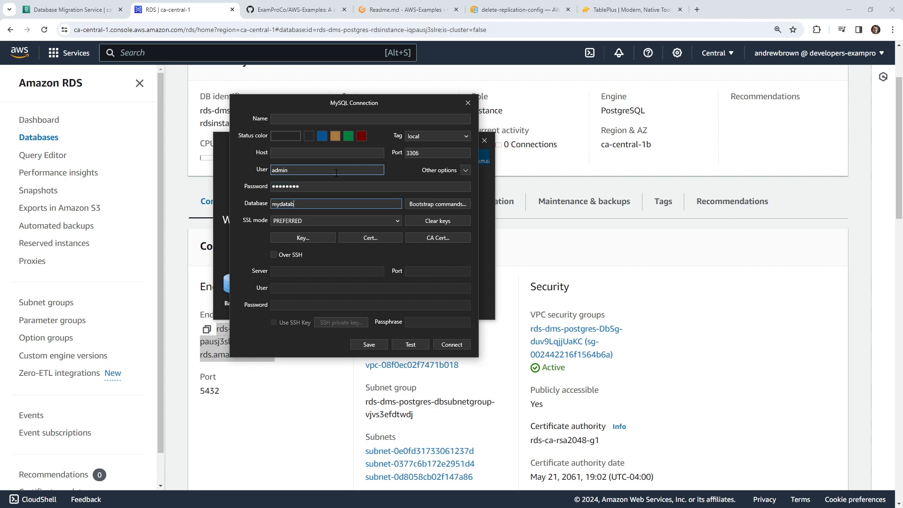
click(306, 118)
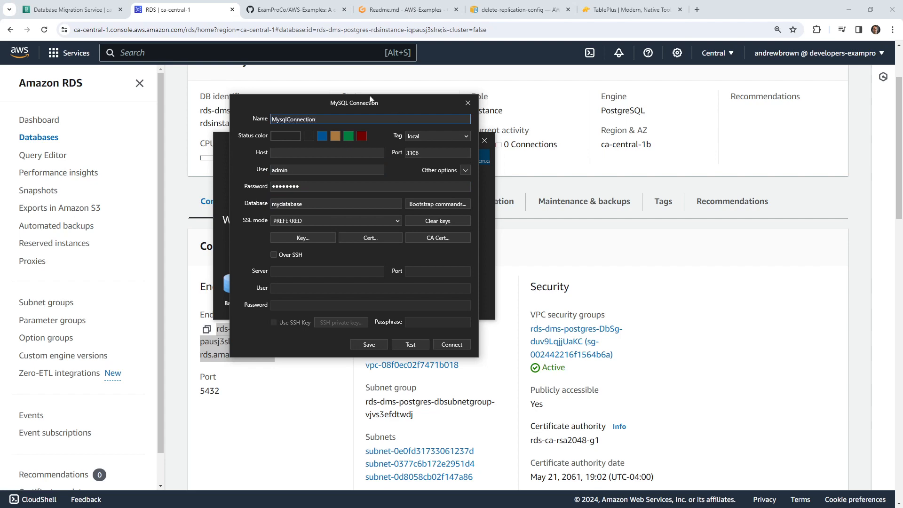
- Open the MySQL instance's details from the RDS databases list
drag(370, 98, 0, 56)
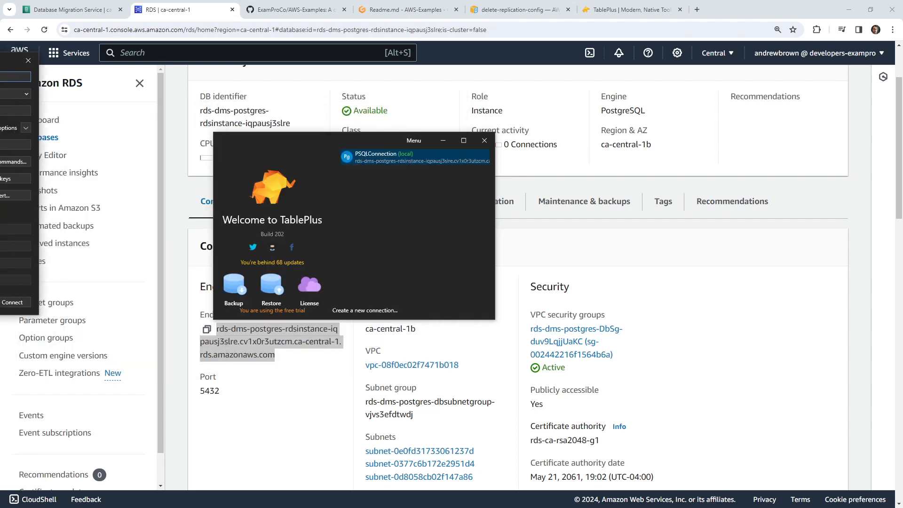
click(170, 83)
click(37, 139)
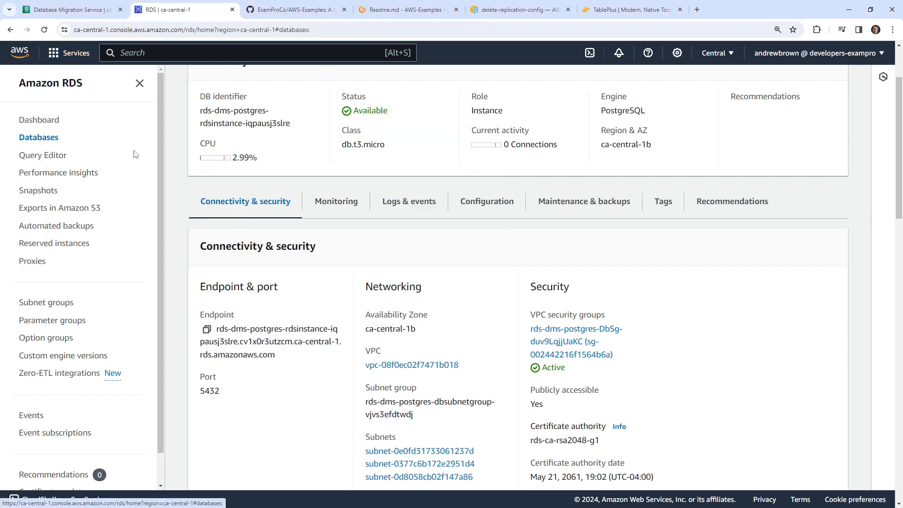
click(300, 269)
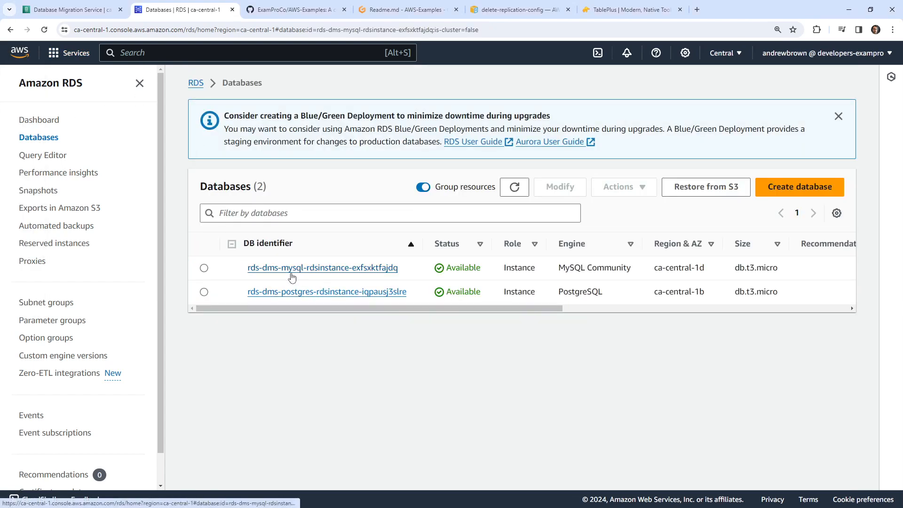
- Paste the rds-dms-mysql endpoint as MysqlConnection's host, test it, and save
drag(278, 460, 216, 422)
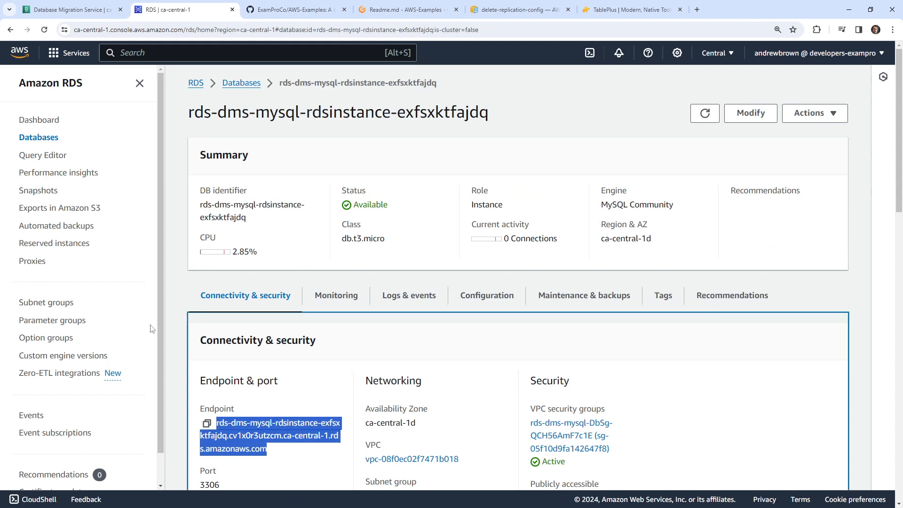
key(alt+Tab)
key(ctrl+v)
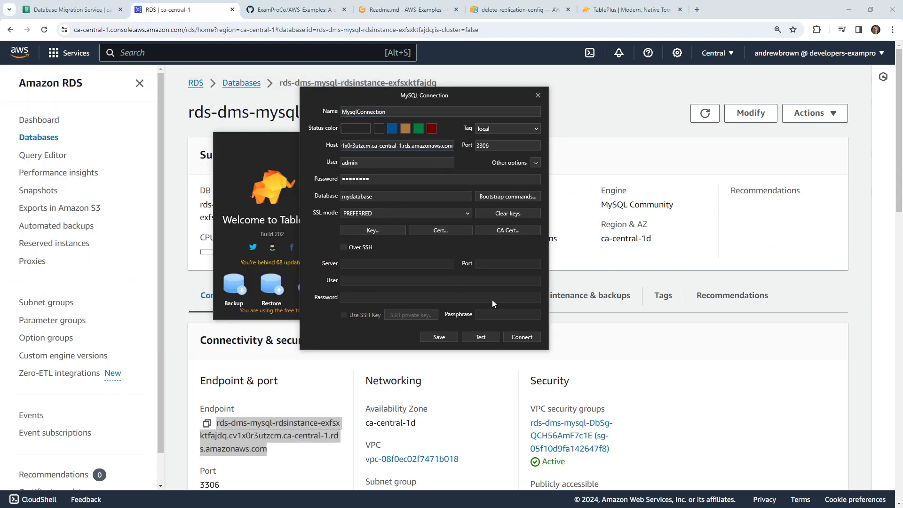
click(522, 238)
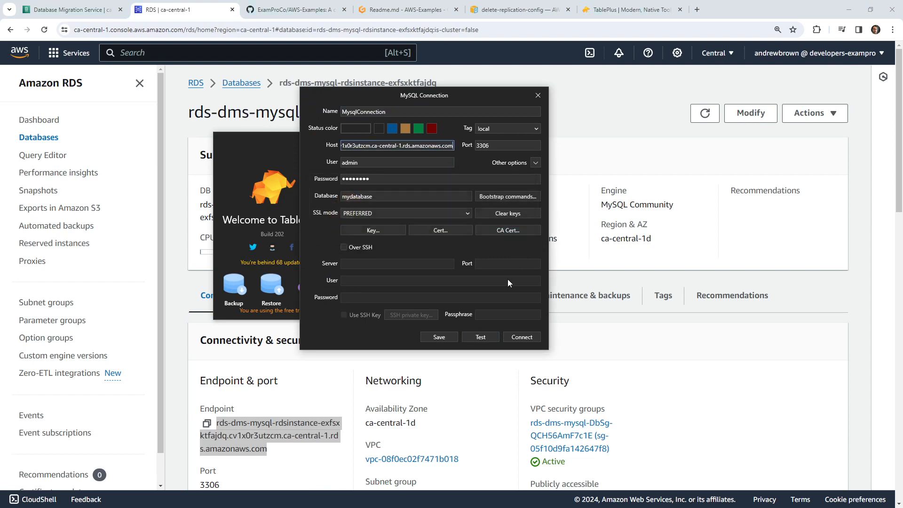
click(439, 336)
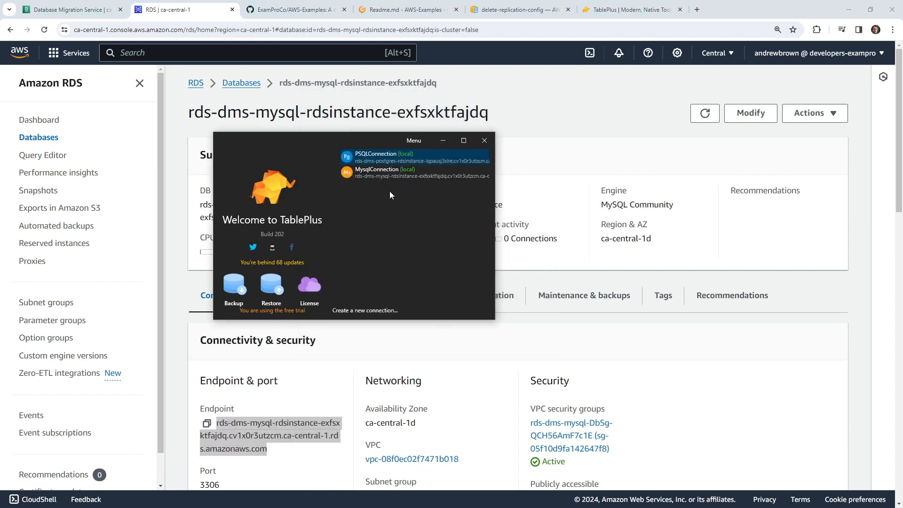
- Open PSQLConnection in TablePlus, then return to the Gitpod editor tab
double_click(379, 156)
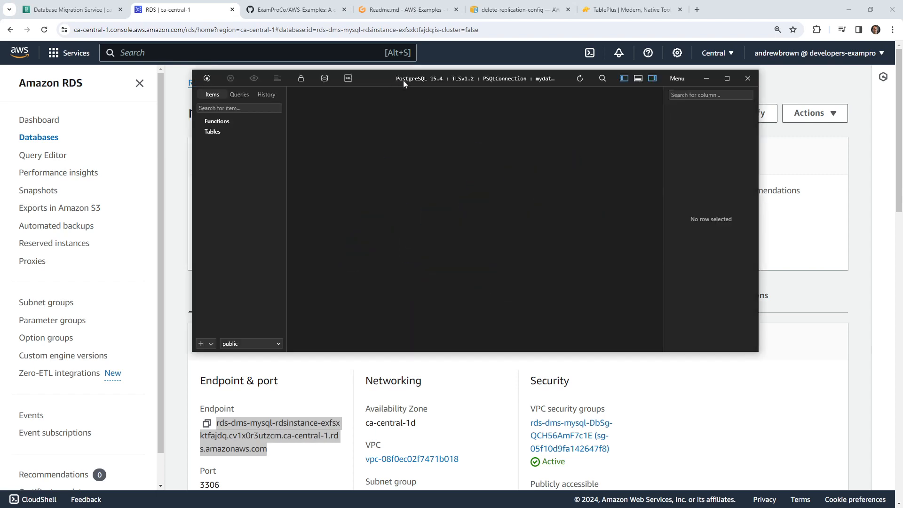
drag(391, 80, 1, 83)
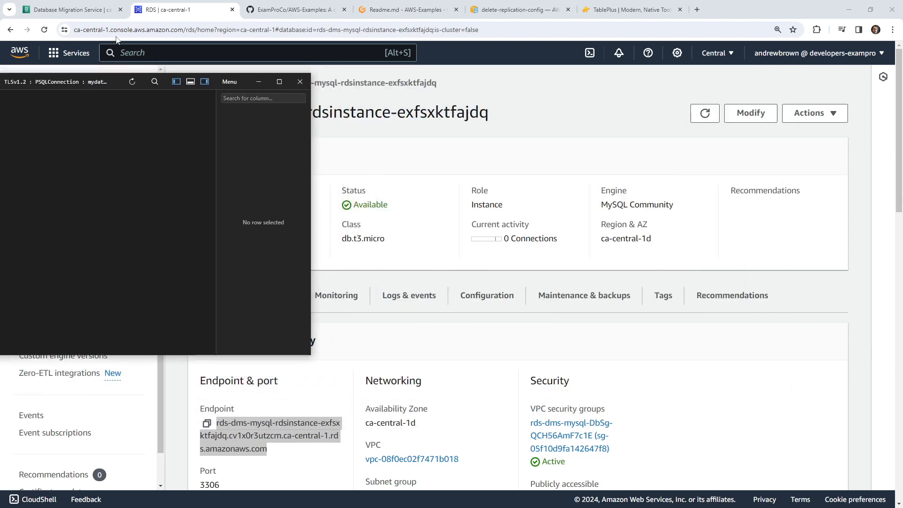
click(296, 10)
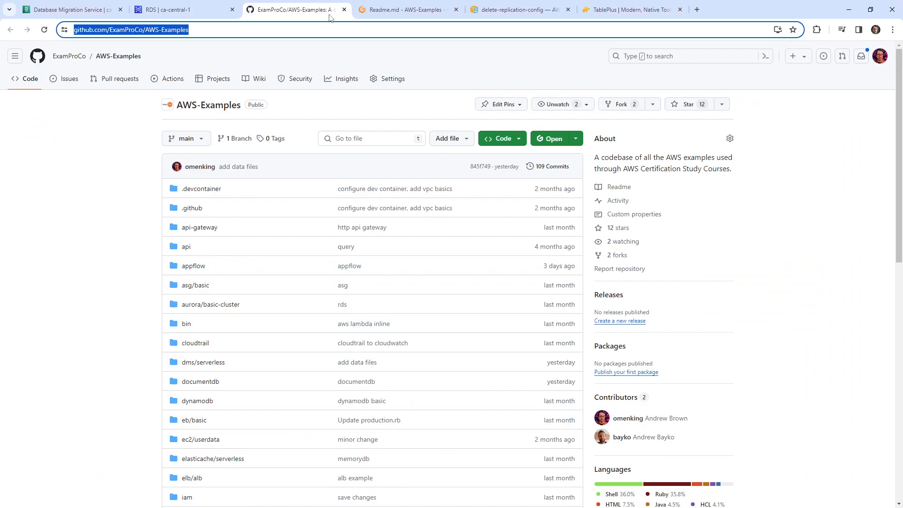
click(395, 12)
- Copy the CREATE TABLE statement for example_table from postgres.sql in Gitpod
click(87, 260)
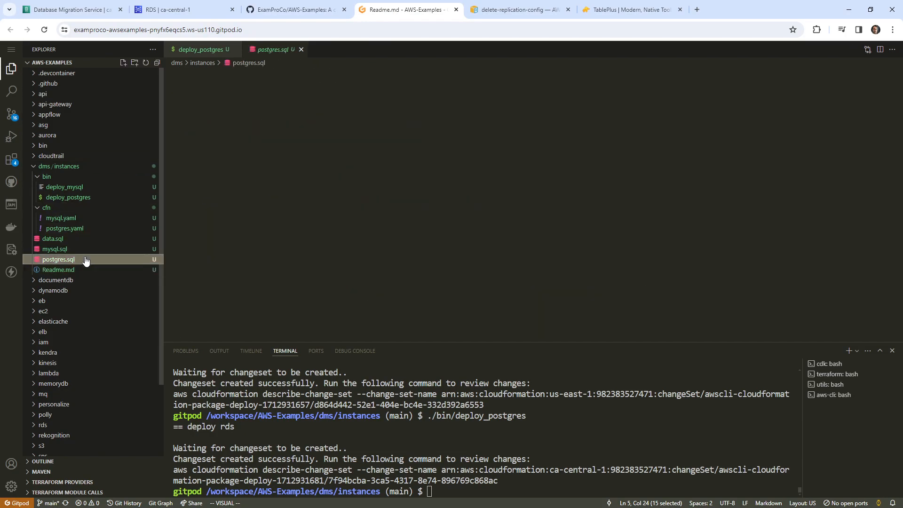
drag(360, 219, 127, 77)
key(ctrl+c)
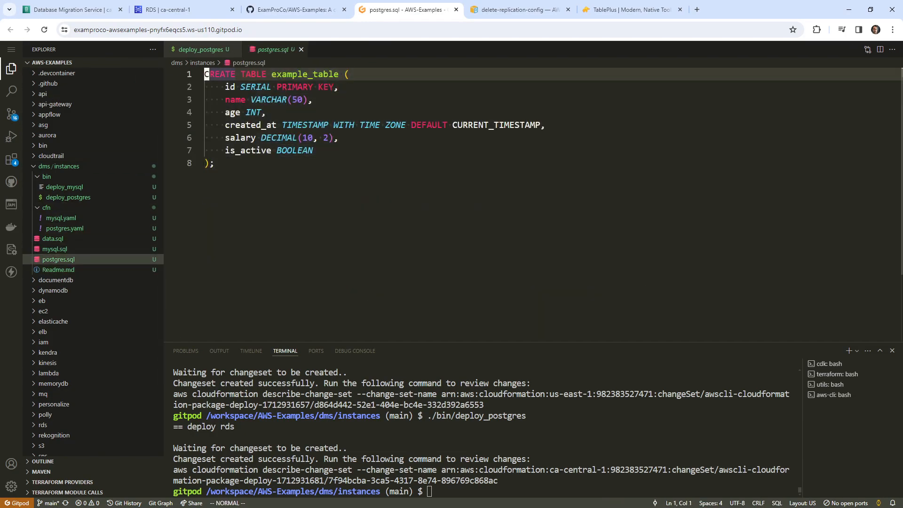
- Paste the statement into a TablePlus SQL editor and run it, creating example_table
drag(0, 80, 426, 124)
click(393, 128)
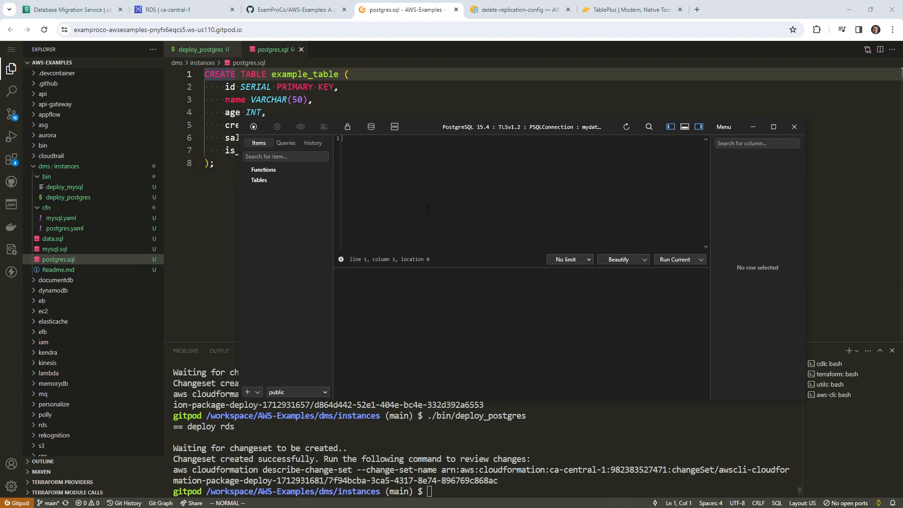
right_click(427, 209)
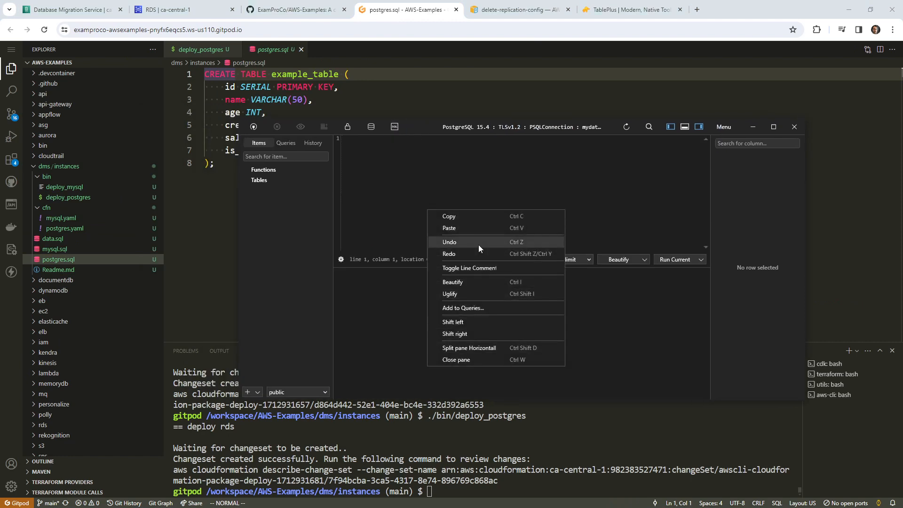
click(449, 228)
click(422, 176)
key(ctrl+Return)
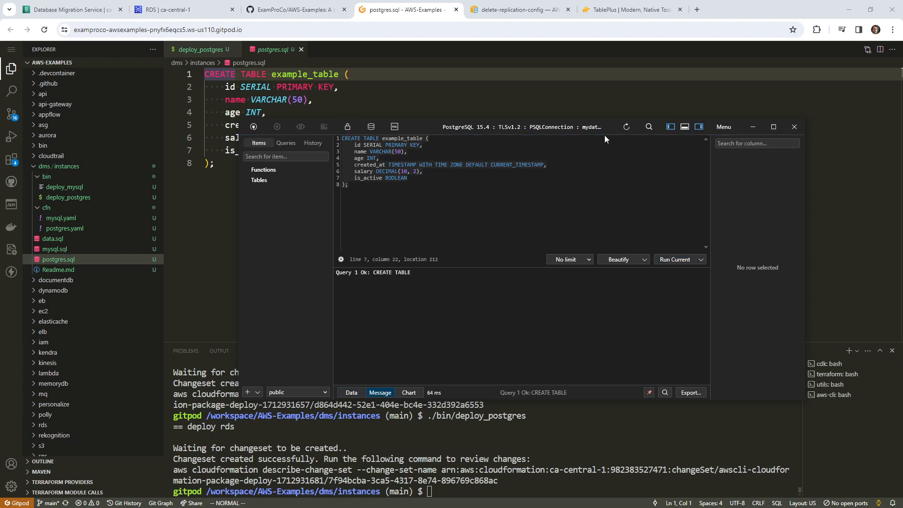
- Move TablePlus aside and open data.sql in Gitpod
drag(458, 129, 0, 106)
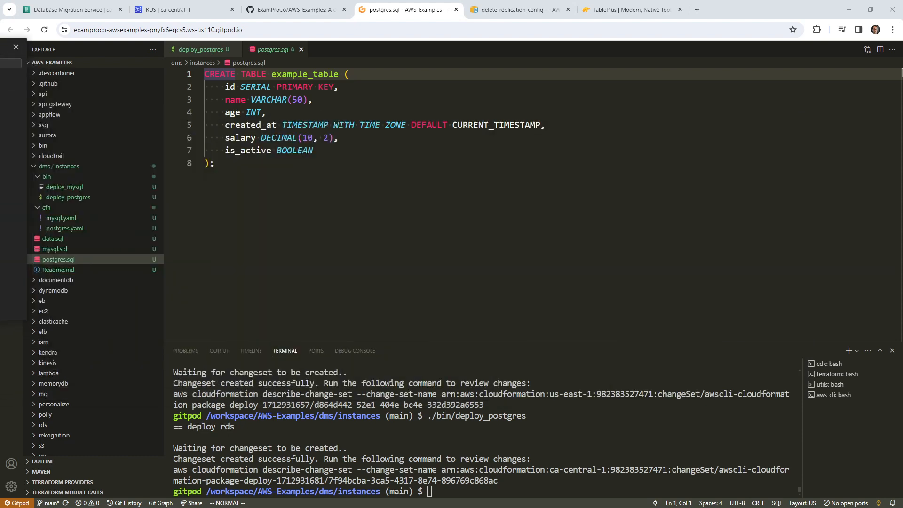
click(91, 238)
click(352, 201)
- Copy the INSERT statement with the sample rows from data.sql
scroll(353, 196, down, 15)
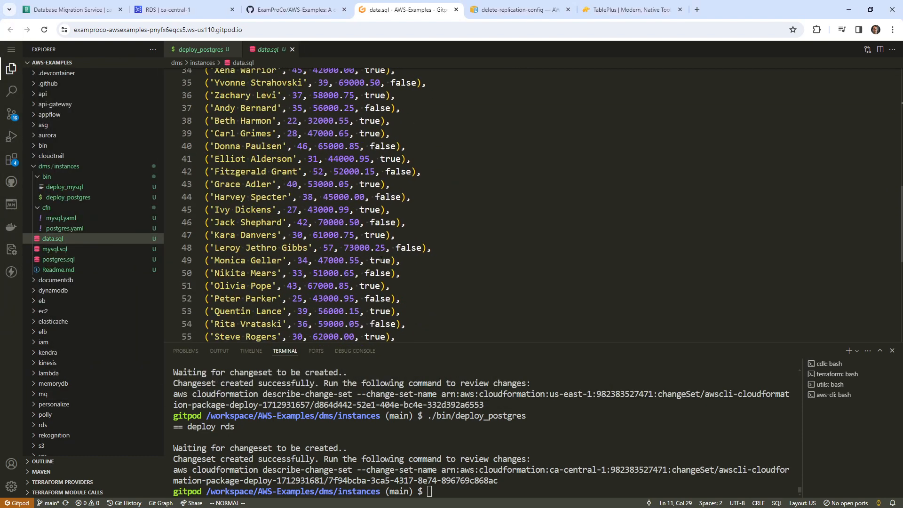
drag(454, 254, 329, 28)
drag(207, 194, 207, 70)
right_click(243, 104)
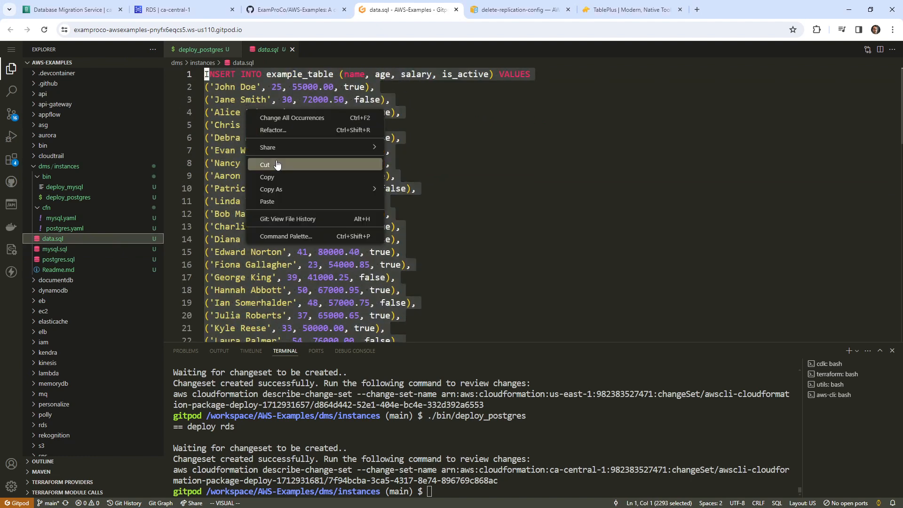
click(280, 184)
- Replace the old TablePlus query with the INSERT statement and run it against PostgreSQL
key(alt+Tab)
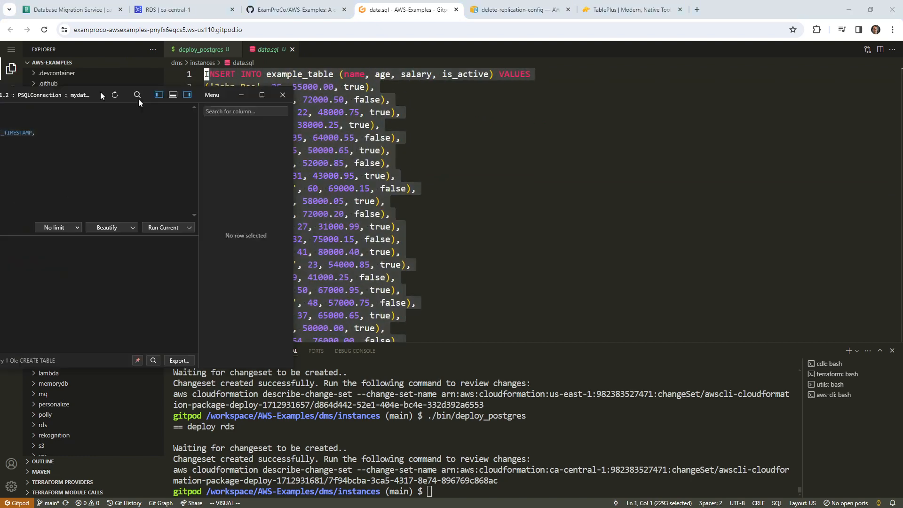
click(388, 177)
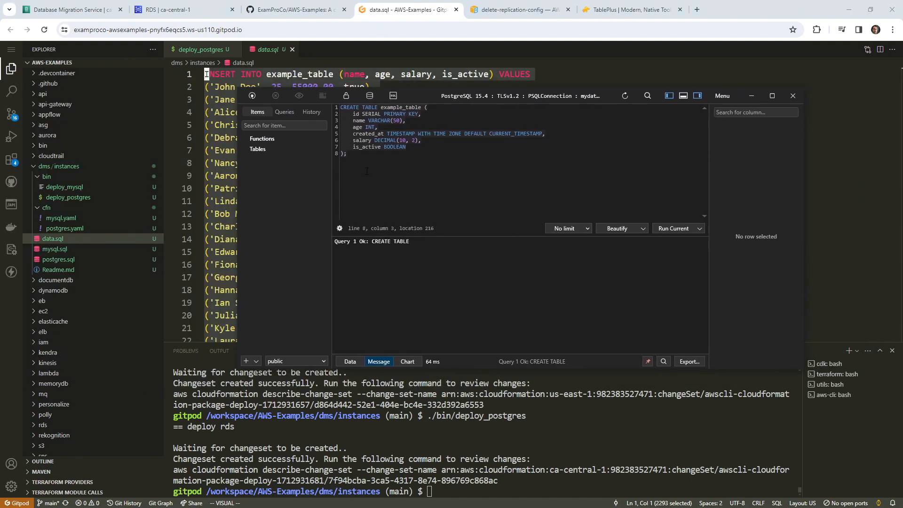
key(ctrl+a)
right_click(378, 139)
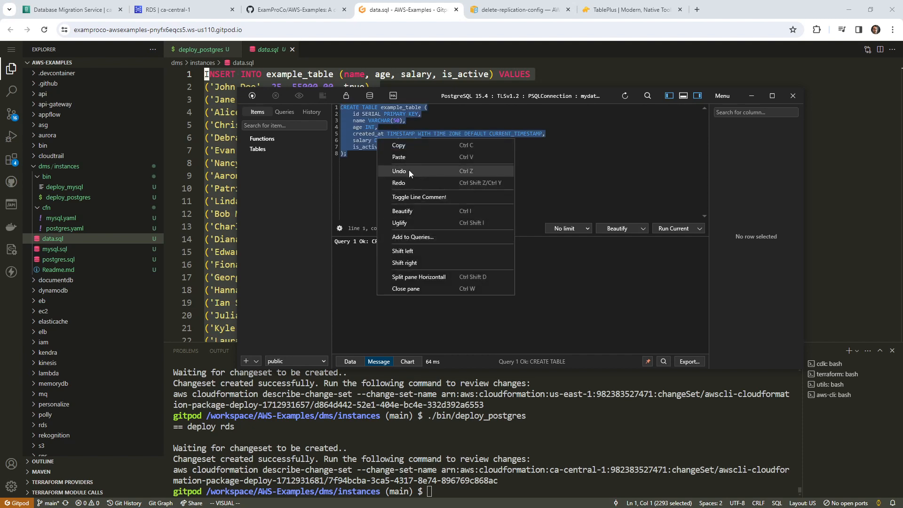
click(387, 171)
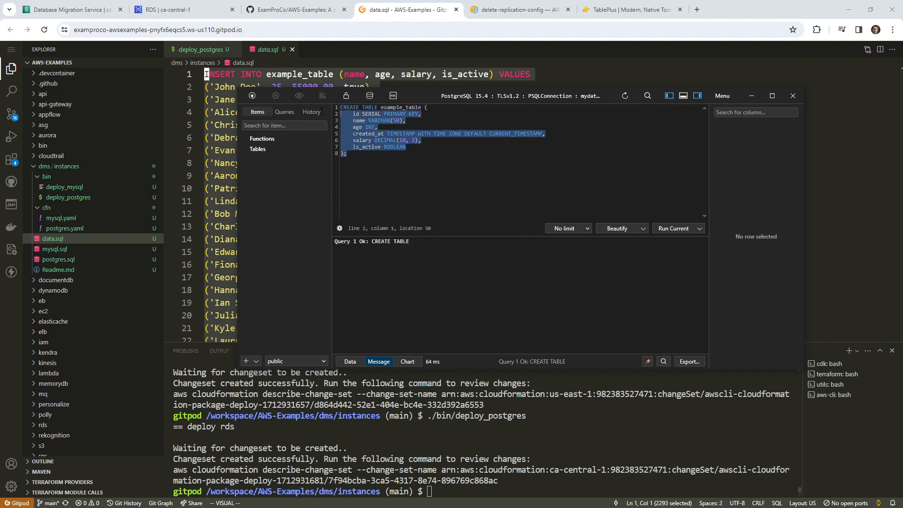
key(ctrl+v)
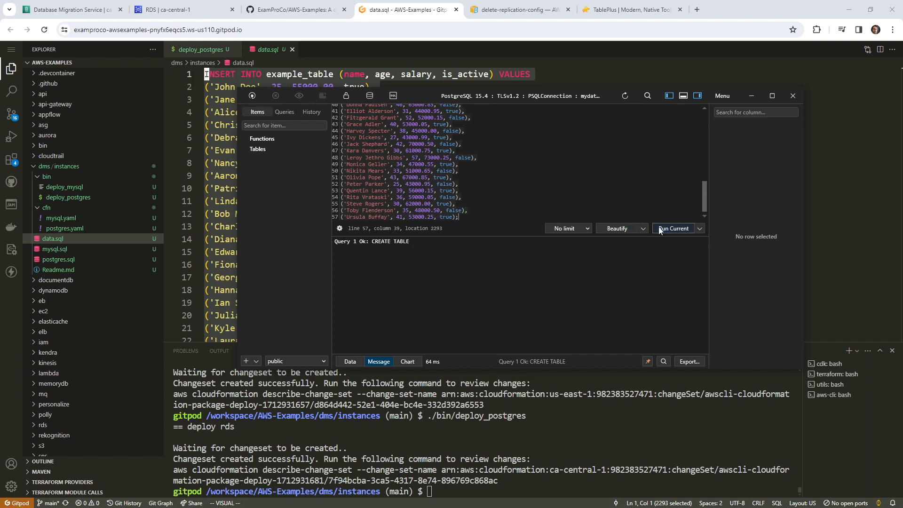
click(673, 229)
click(406, 164)
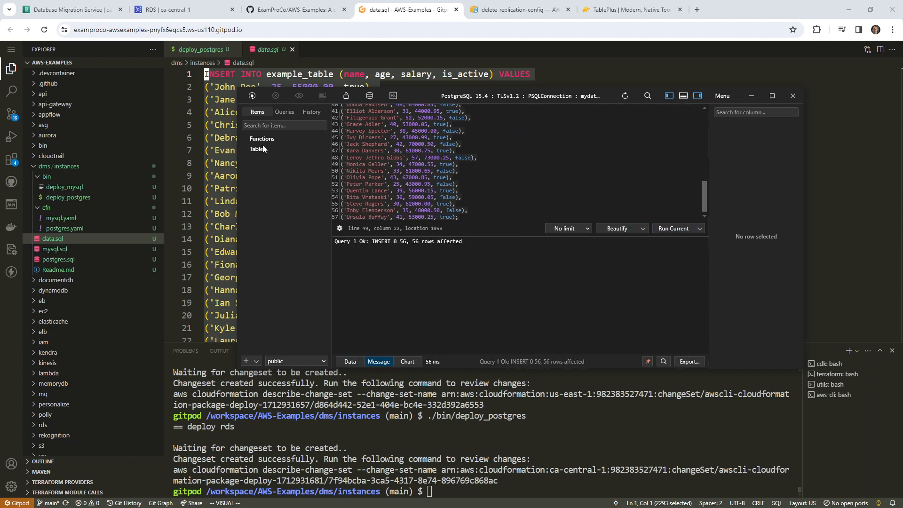
- Close the query window and browse example_table's 56 rows on PSQLConnection, then move TablePlus aside
scroll(458, 163, up, 10)
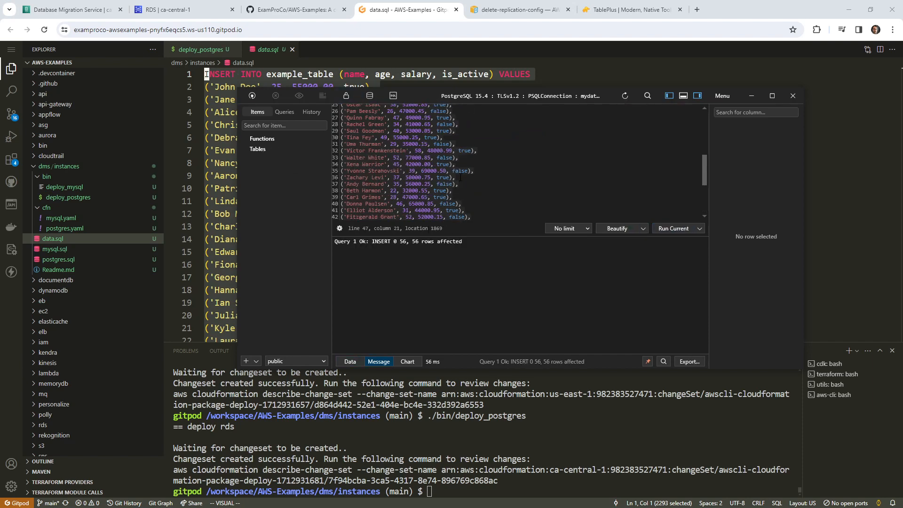
click(468, 146)
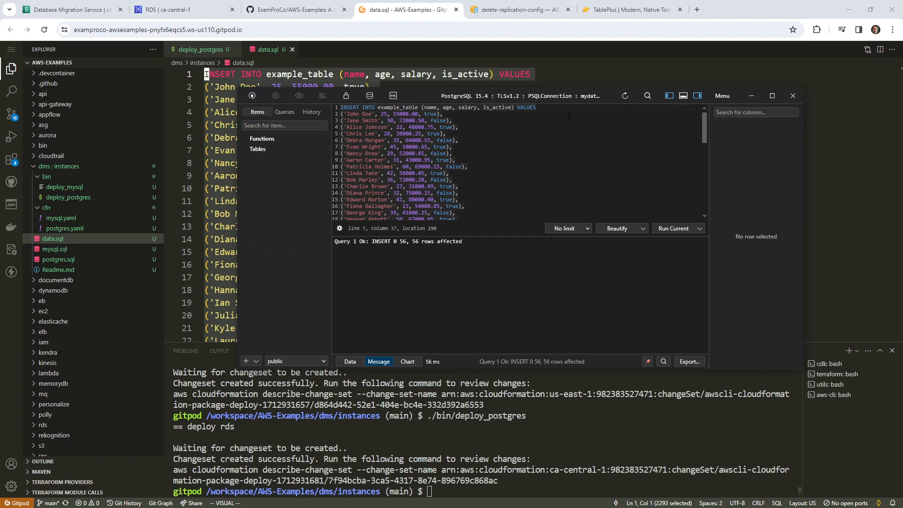
click(303, 362)
click(302, 363)
click(289, 361)
click(793, 96)
double_click(387, 157)
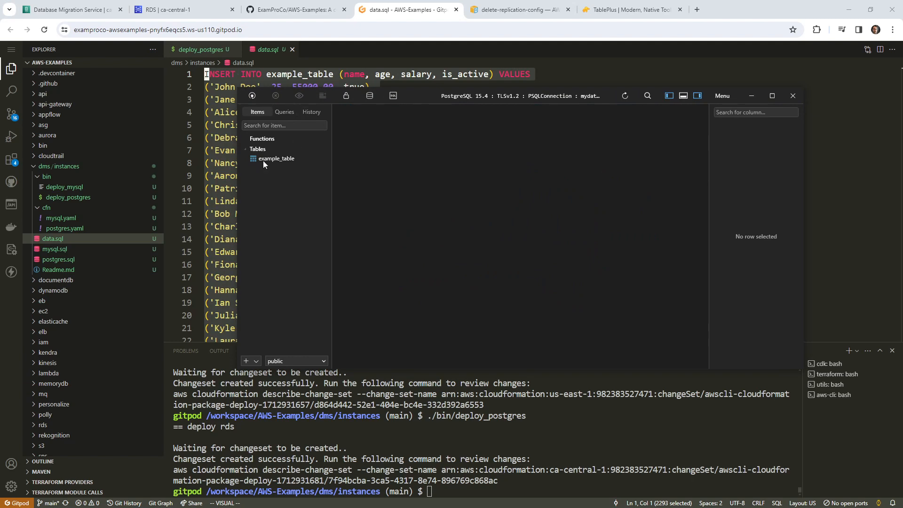
click(263, 159)
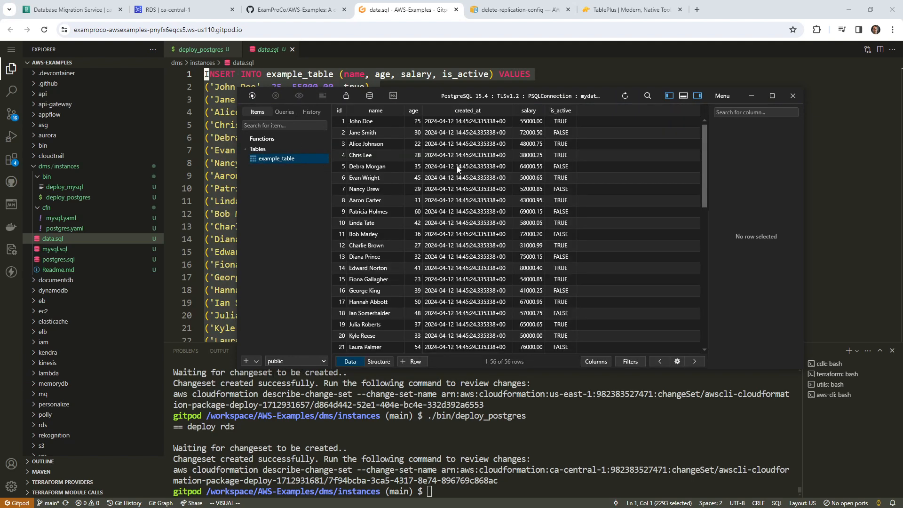
scroll(458, 169, down, 10)
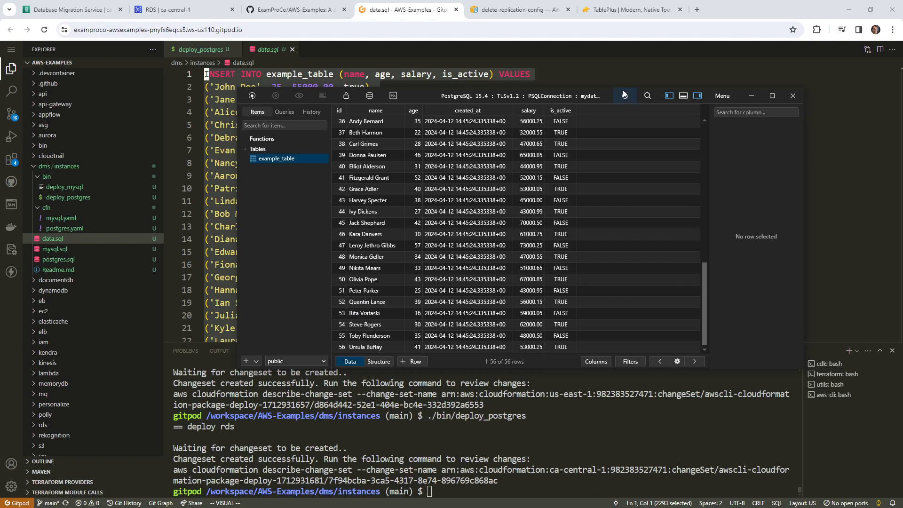
drag(611, 92, 0, 56)
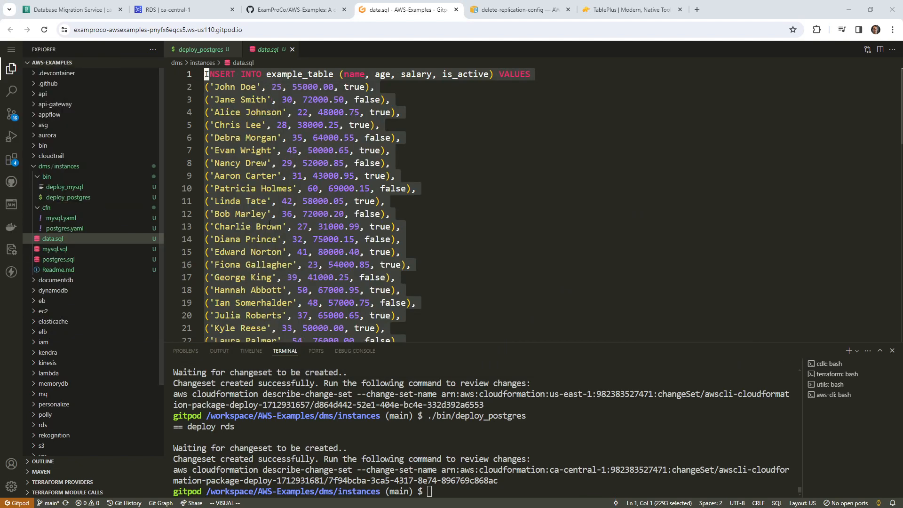
- Review mysql.sql's CREATE TABLE example_table definition, then return to the DMS Endpoints page
click(77, 249)
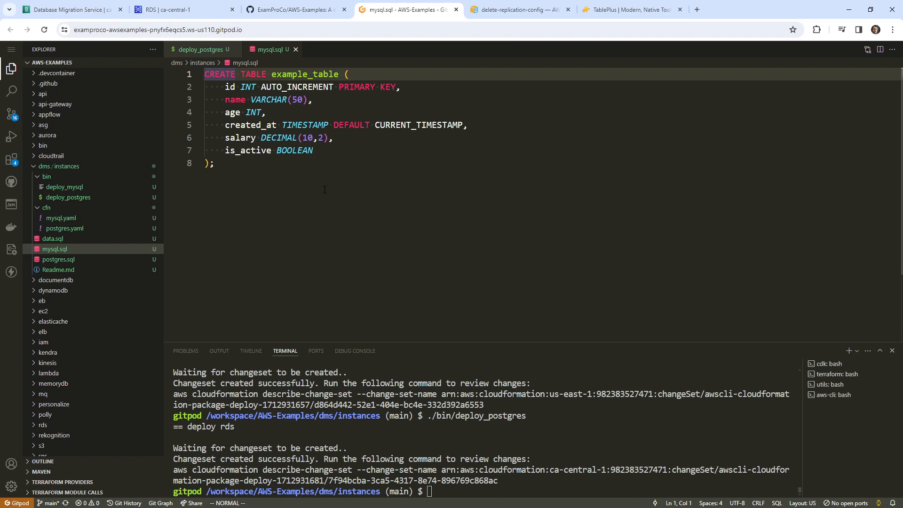
click(325, 190)
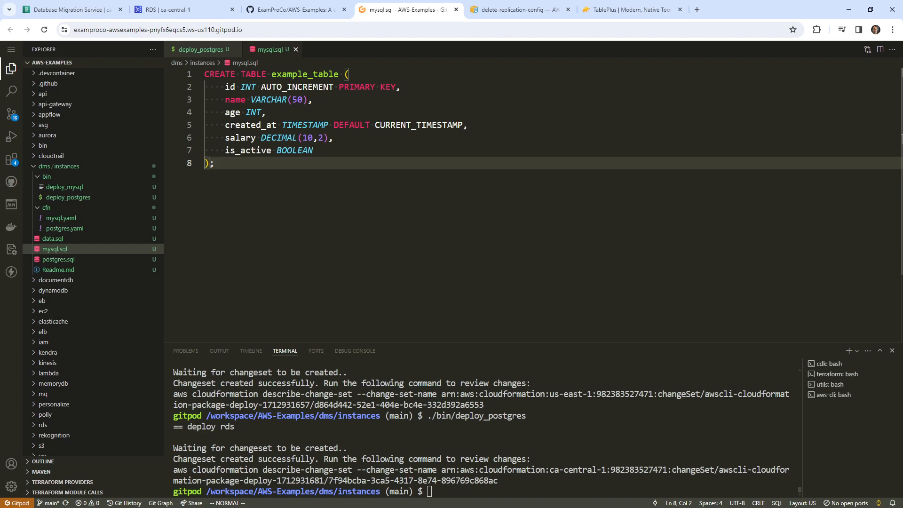
click(91, 15)
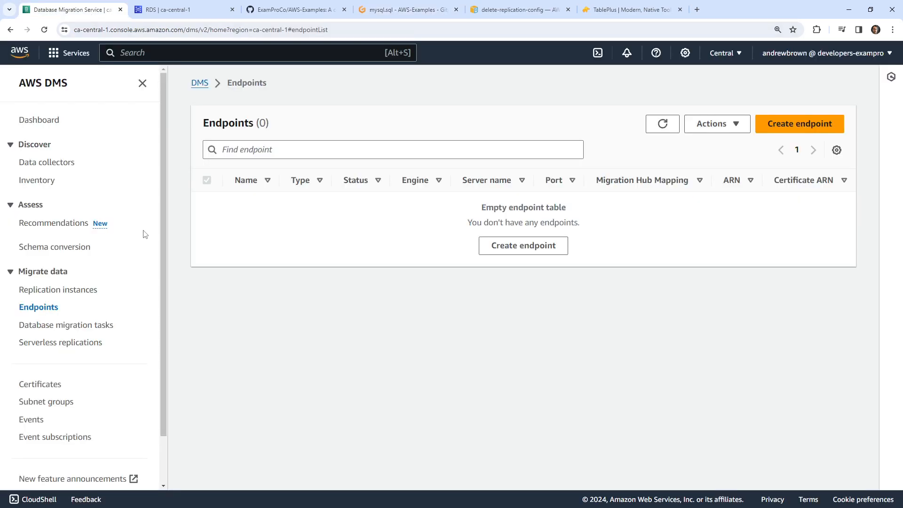
- Start a new DMS endpoint based on the existing postgres RDS instance
click(781, 127)
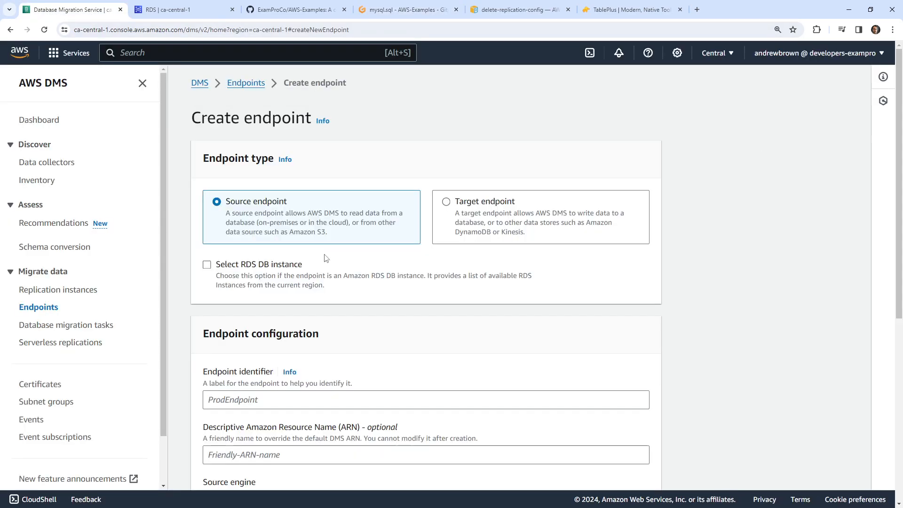
click(282, 264)
click(297, 341)
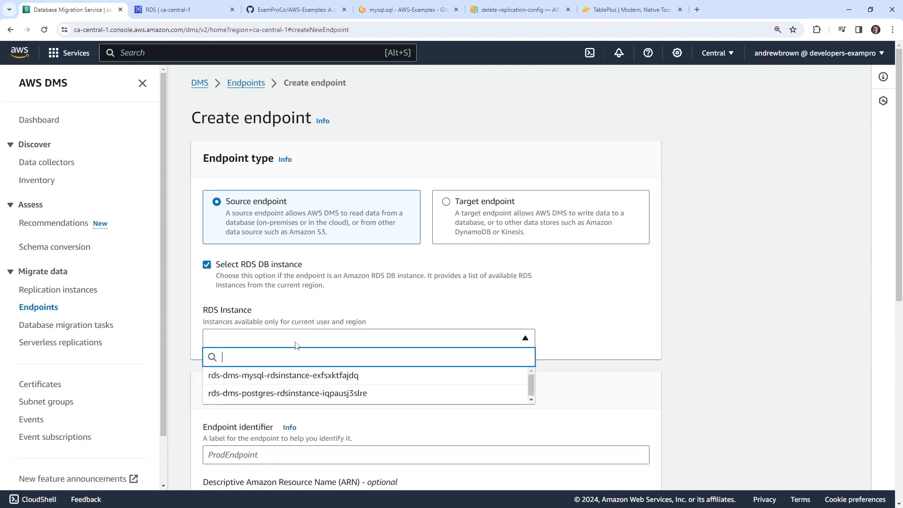
click(276, 394)
scroll(271, 313, down, 5)
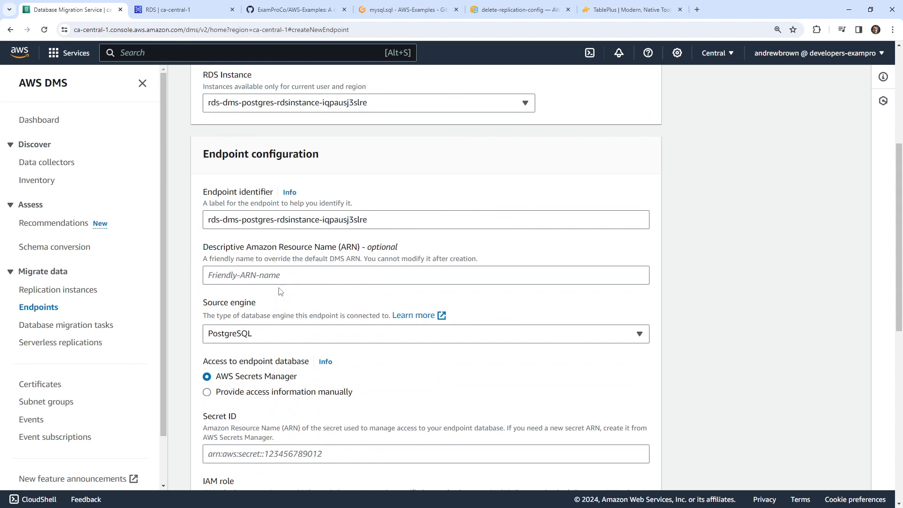
scroll(280, 291, down, 3)
- Provide access details manually, enter the database password, and set SSL mode to require
click(267, 254)
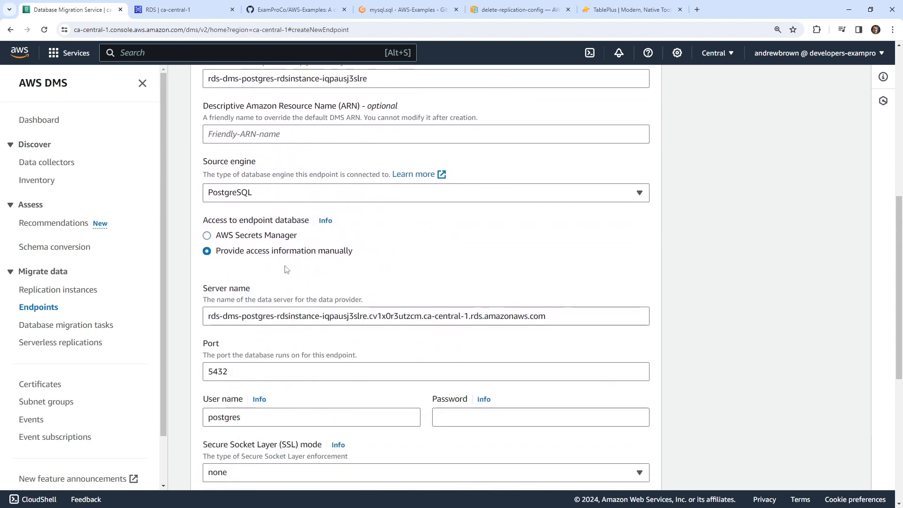
scroll(444, 347, down, 2)
click(467, 323)
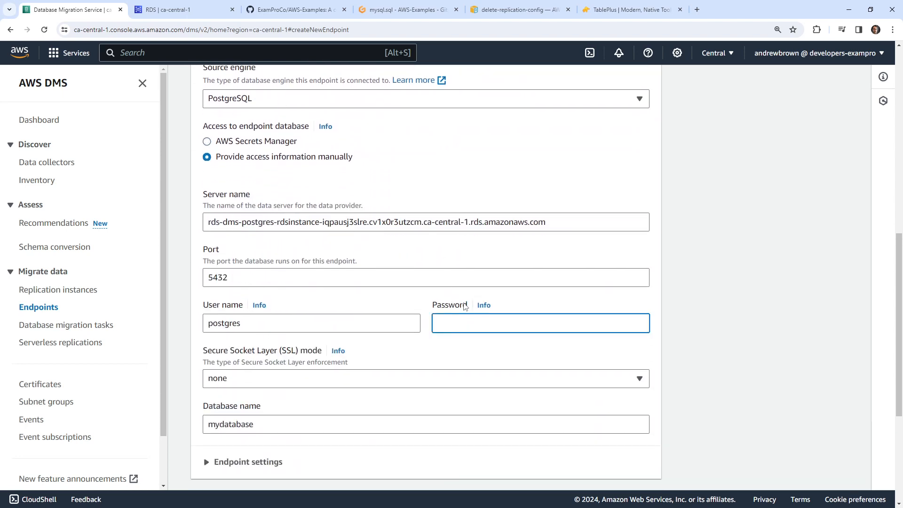
click(380, 376)
click(341, 415)
scroll(311, 313, down, 2)
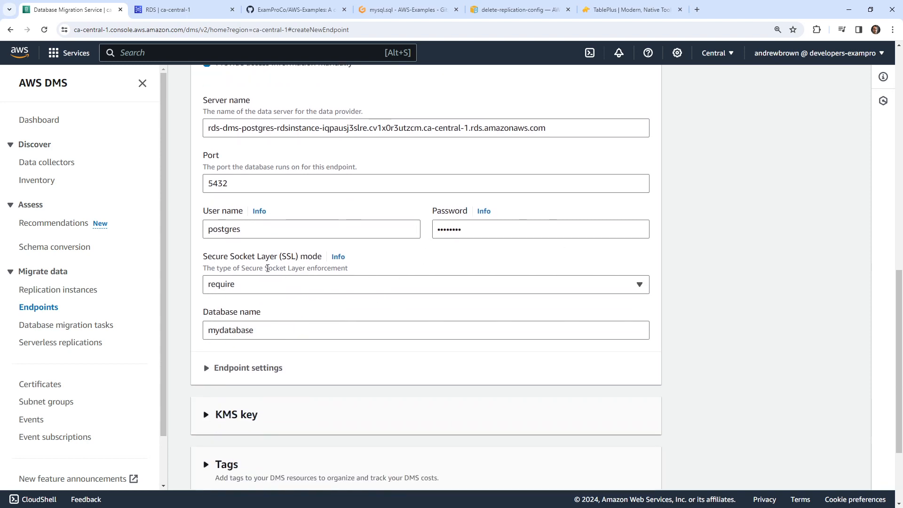
scroll(264, 278, down, 2)
- Expand endpoint settings and the connection test section, then create the PostgreSQL source endpoint
click(265, 278)
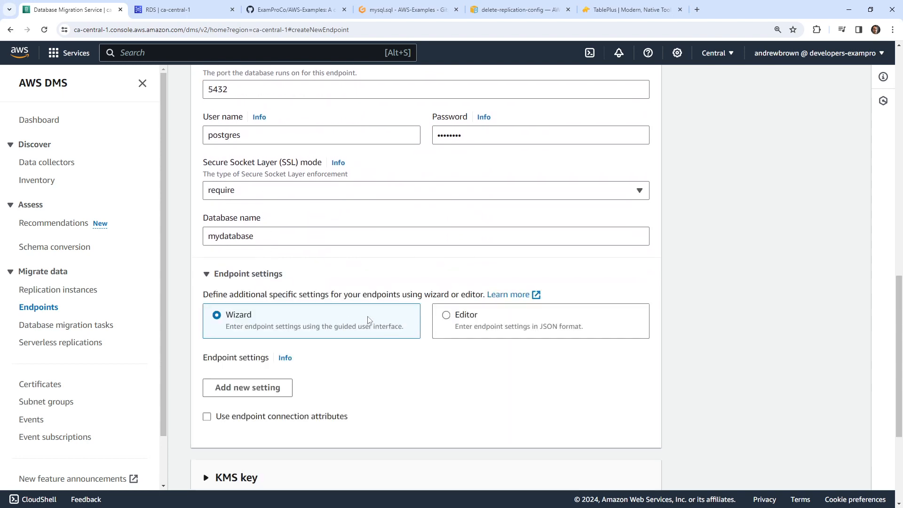
scroll(329, 283, down, 2)
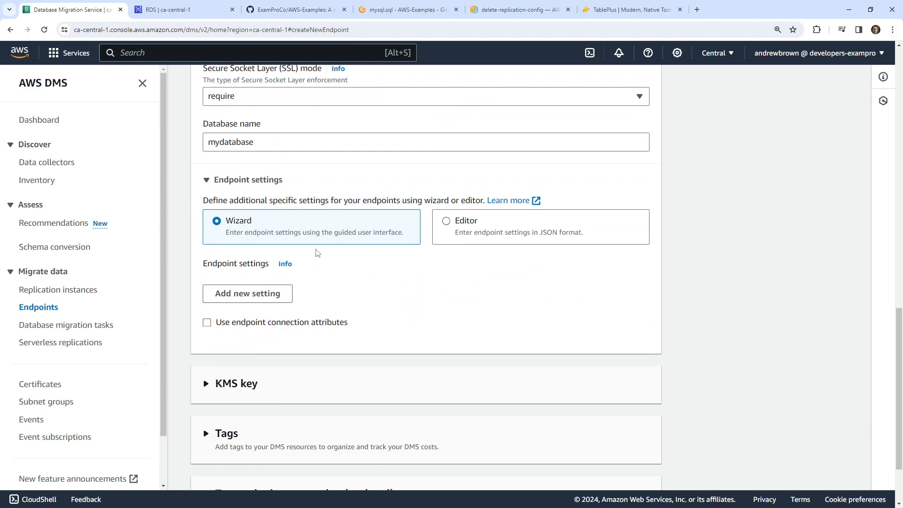
scroll(333, 246, down, 2)
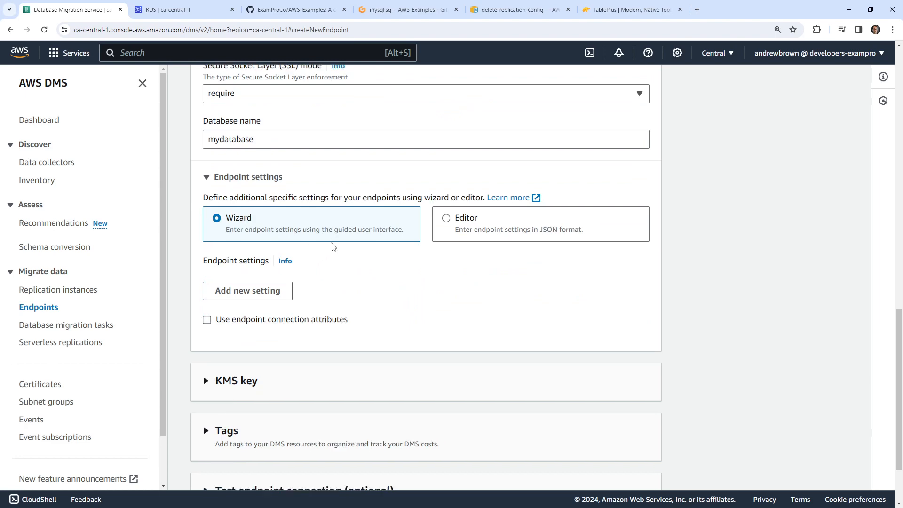
click(512, 419)
scroll(513, 418, down, 4)
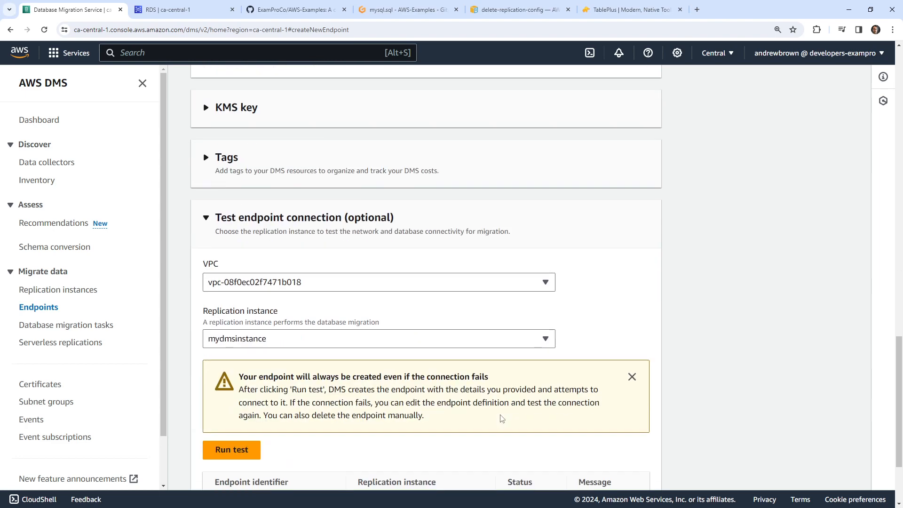
scroll(262, 222, down, 2)
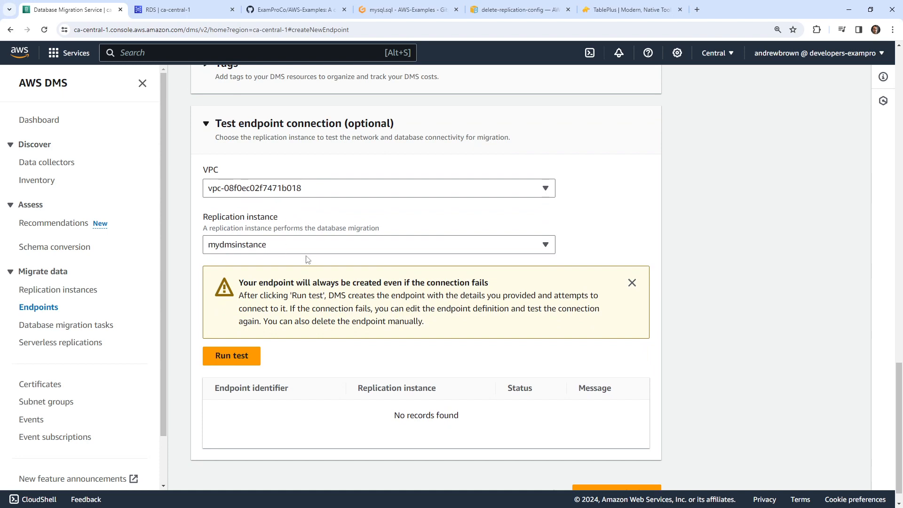
scroll(422, 350, down, 1)
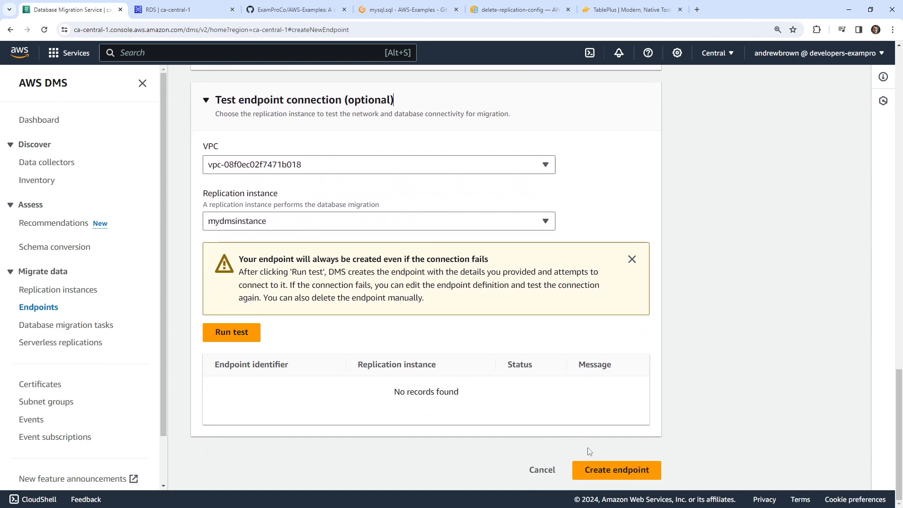
click(591, 469)
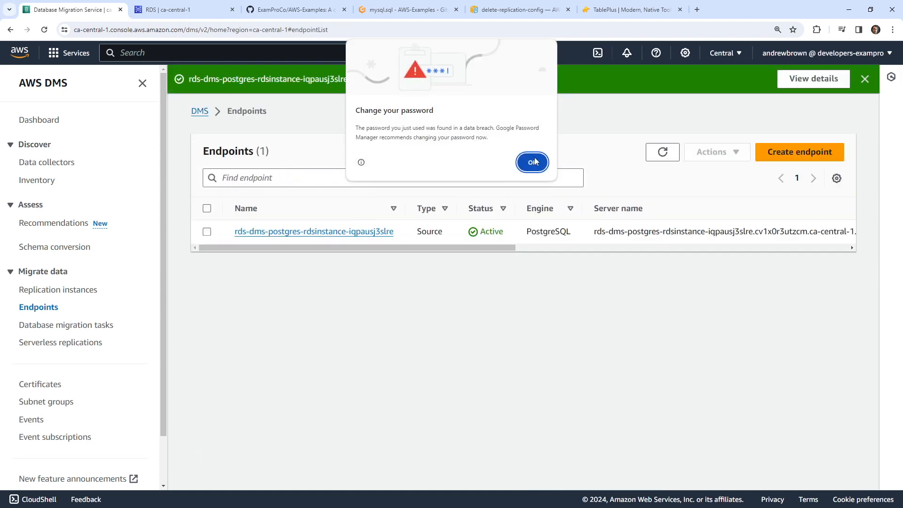
click(534, 162)
- Run the postgres endpoint's connection test against mydmsinstance and return to its details
click(207, 232)
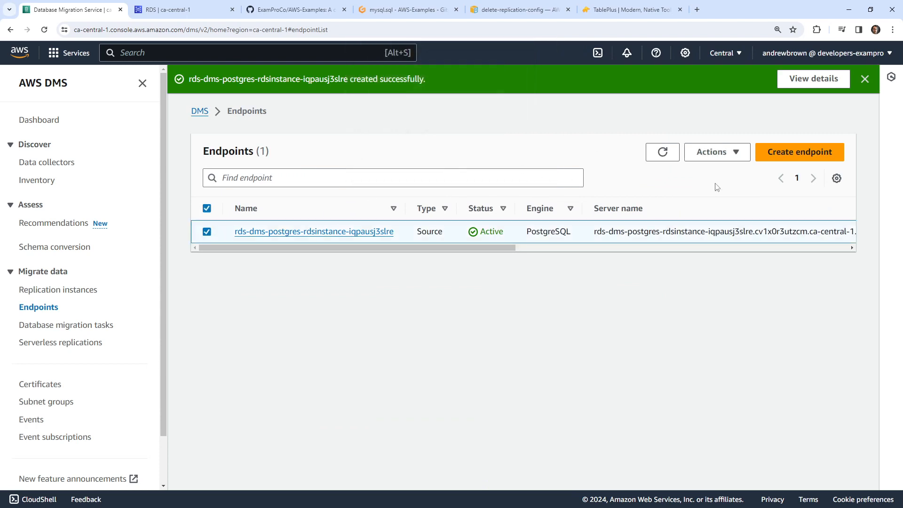
click(712, 152)
click(734, 189)
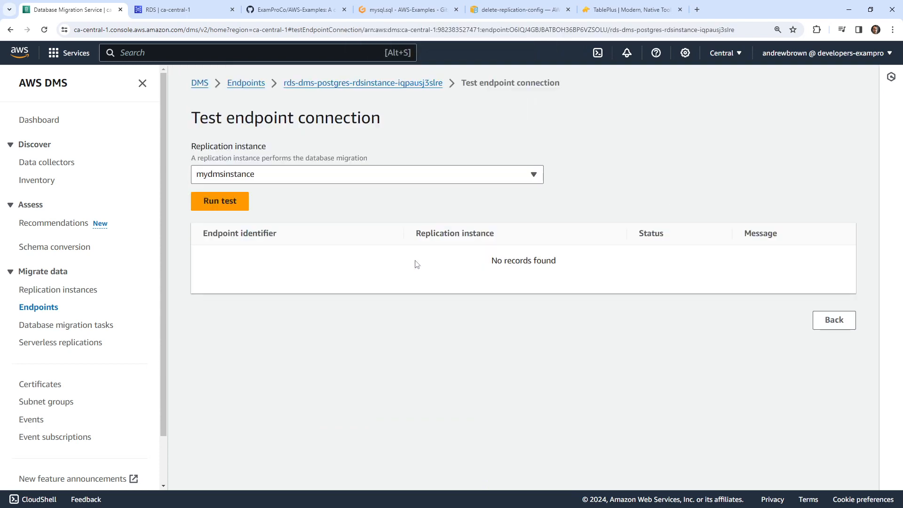
click(220, 201)
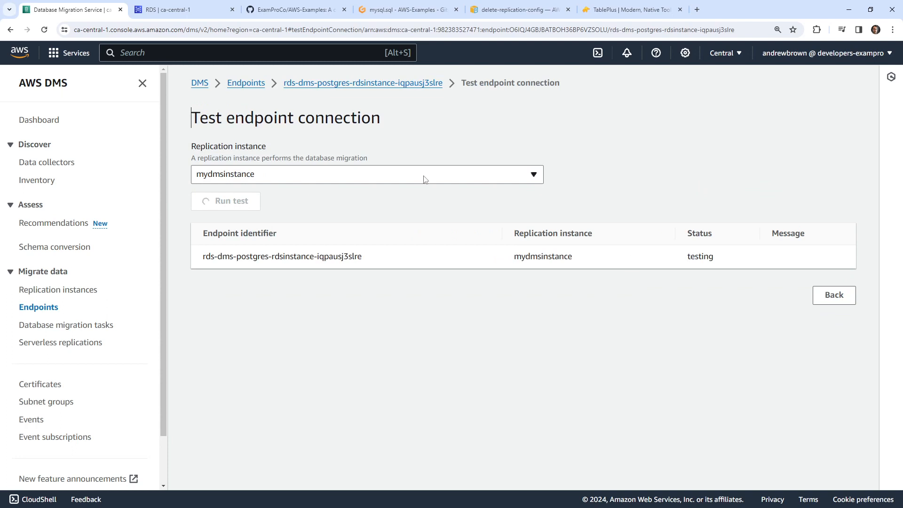
click(434, 83)
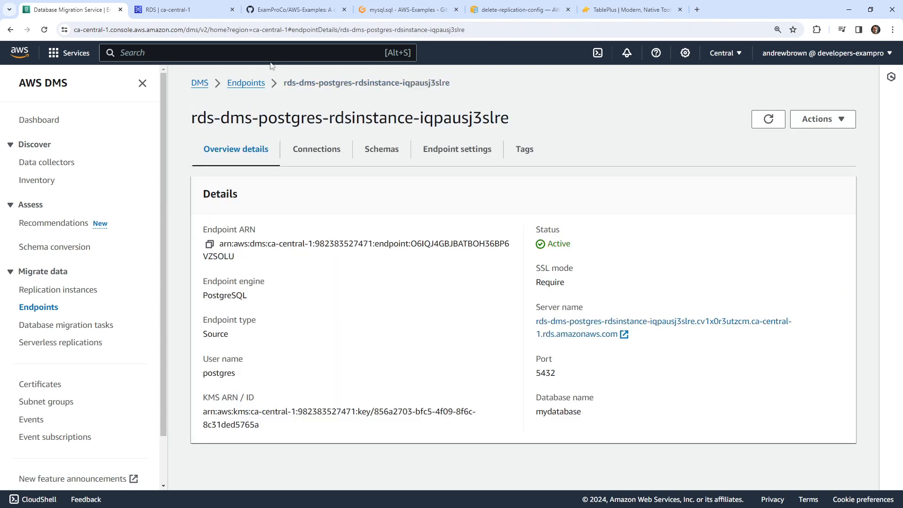
click(254, 83)
- Start a new target endpoint and type 'Mys' into its identifier
drag(495, 218, 883, 226)
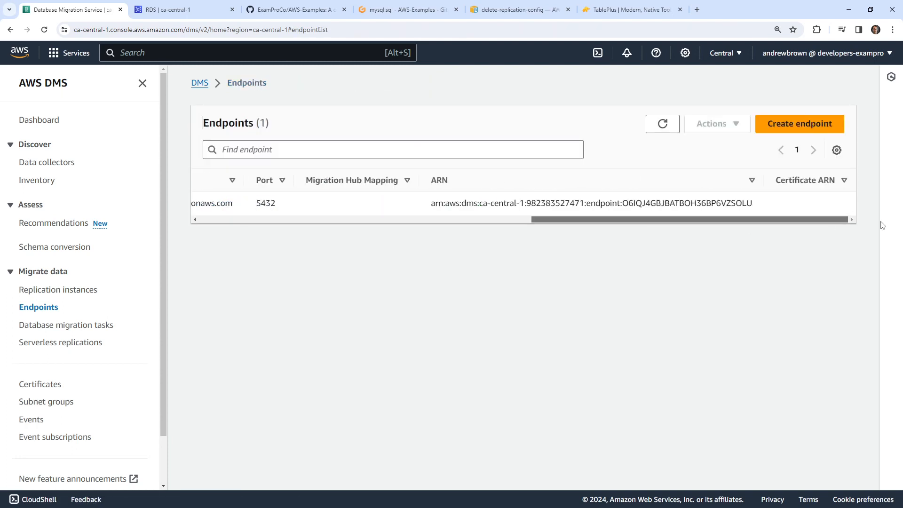
click(799, 123)
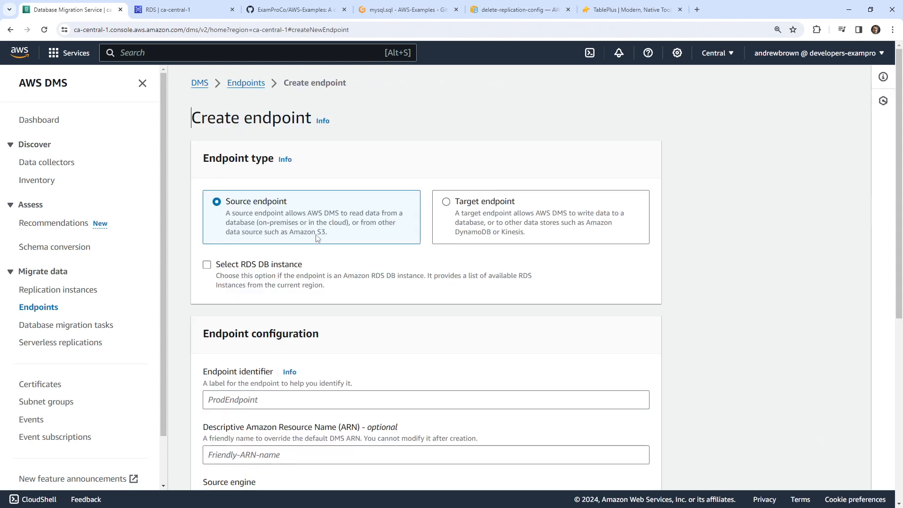
click(449, 214)
click(293, 262)
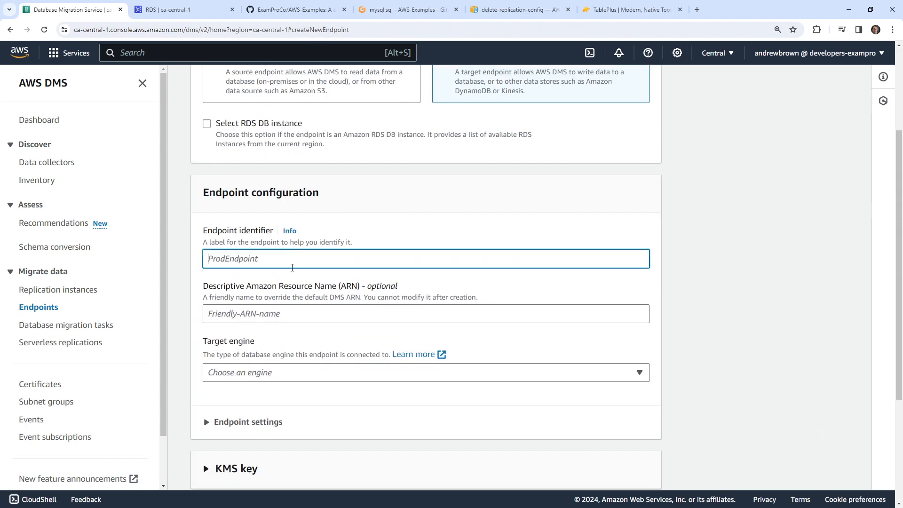
text(Mysql)
click(288, 373)
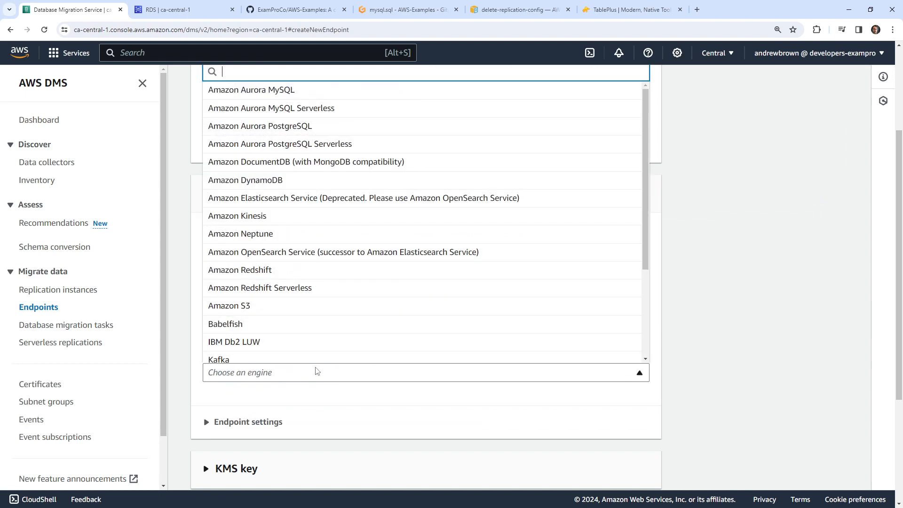
click(315, 373)
scroll(217, 214, up, 2)
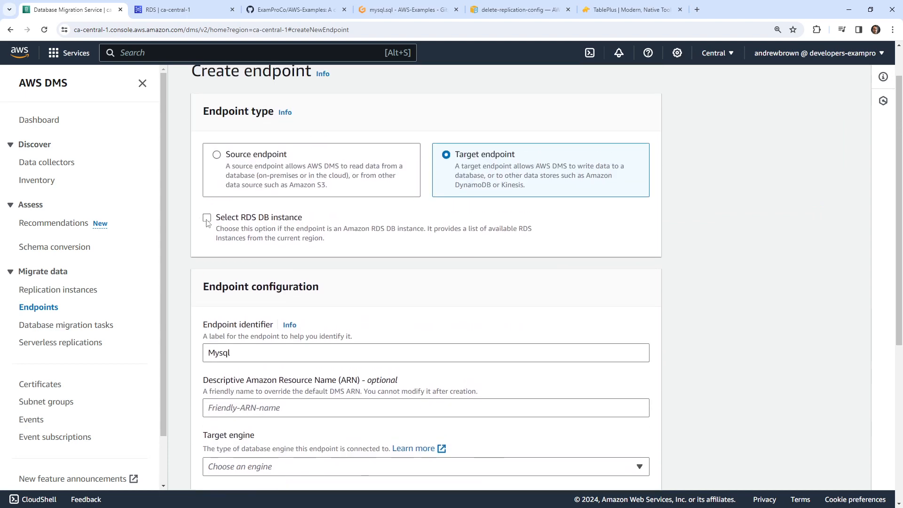
- Base the endpoint on the rds-dms-mysql RDS instance with manually provided access details
click(207, 218)
click(262, 290)
click(289, 335)
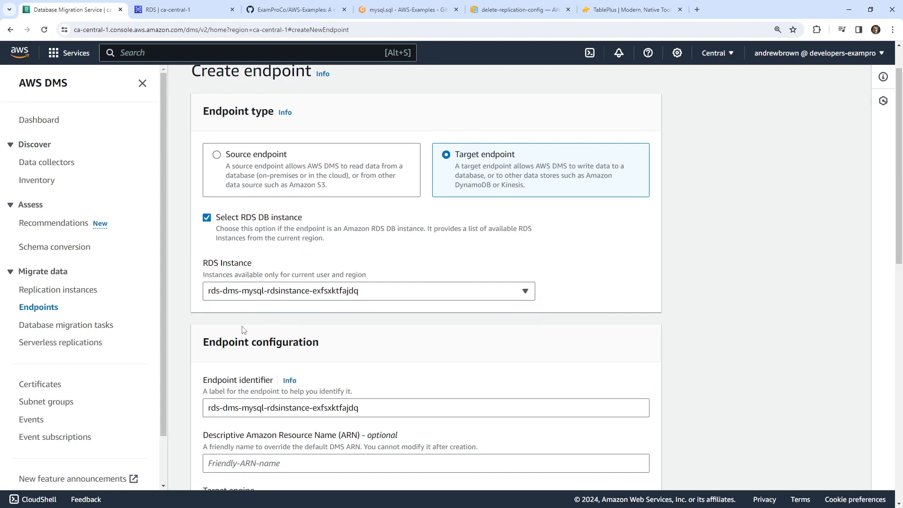
scroll(227, 314, down, 5)
click(227, 251)
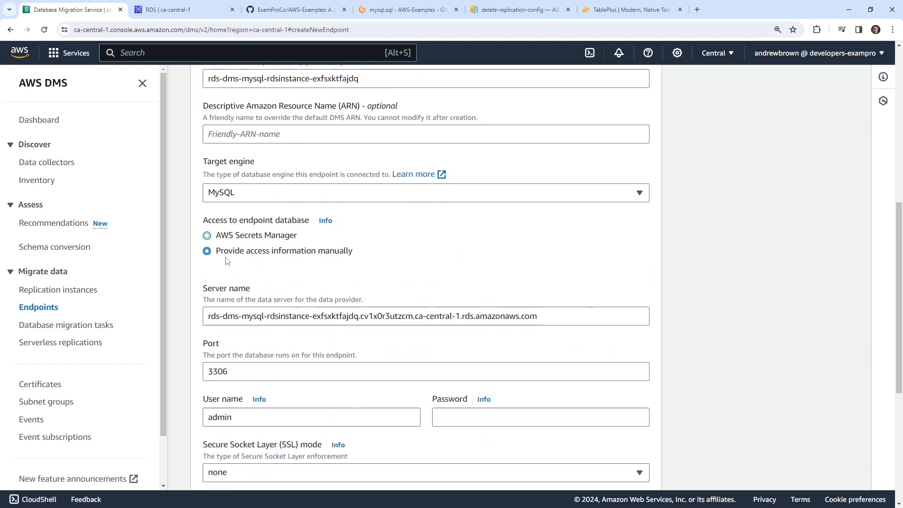
- Enter the database password, keep SSL mode none, and create the MySQL target endpoint
click(524, 409)
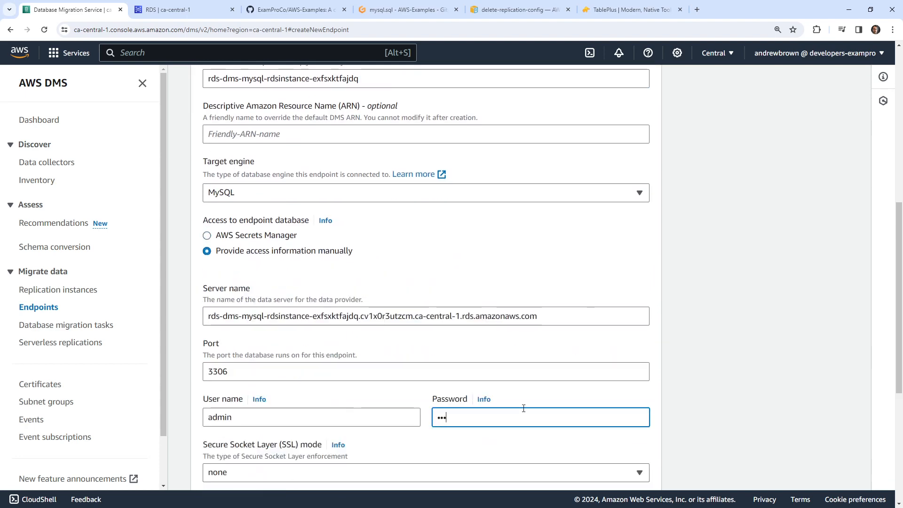
text(d)
scroll(565, 376, down, 4)
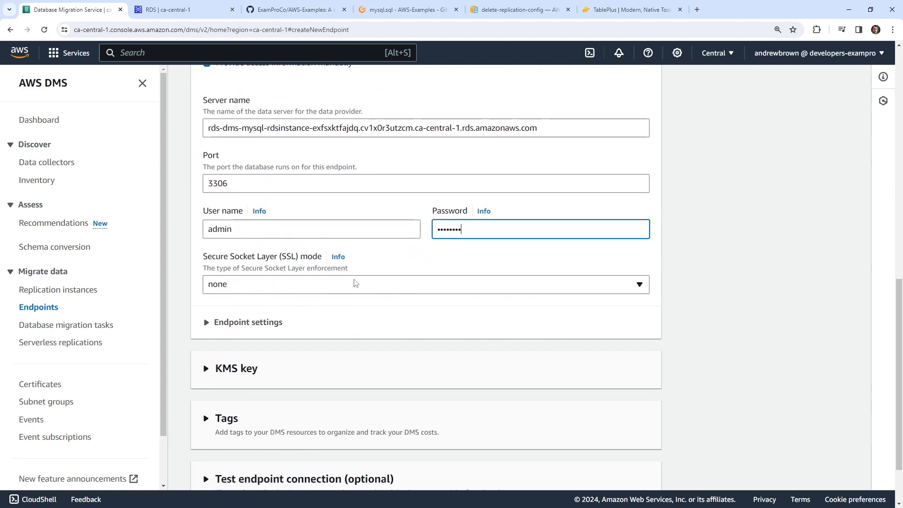
click(354, 285)
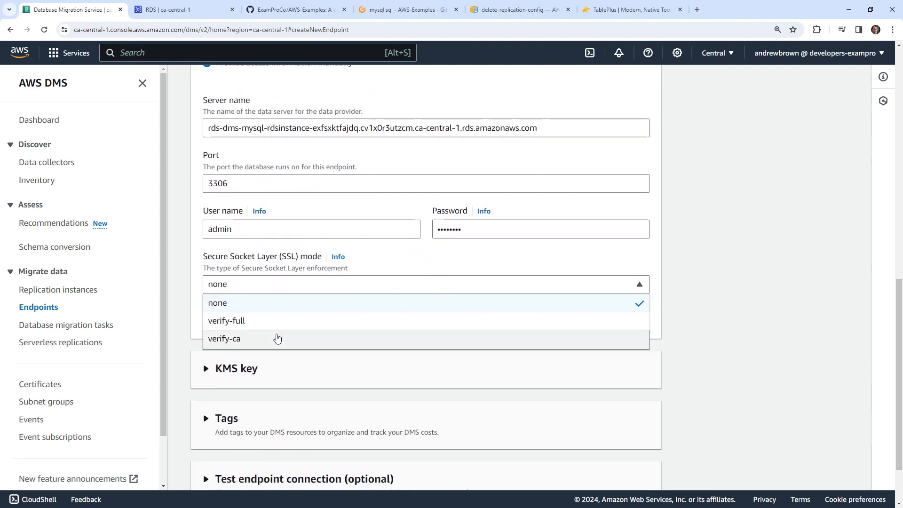
click(282, 305)
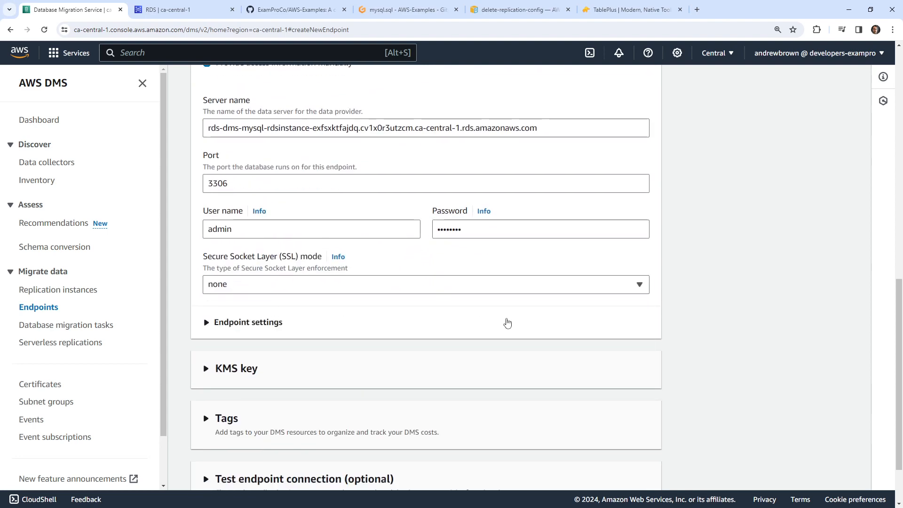
scroll(505, 325, down, 2)
click(617, 471)
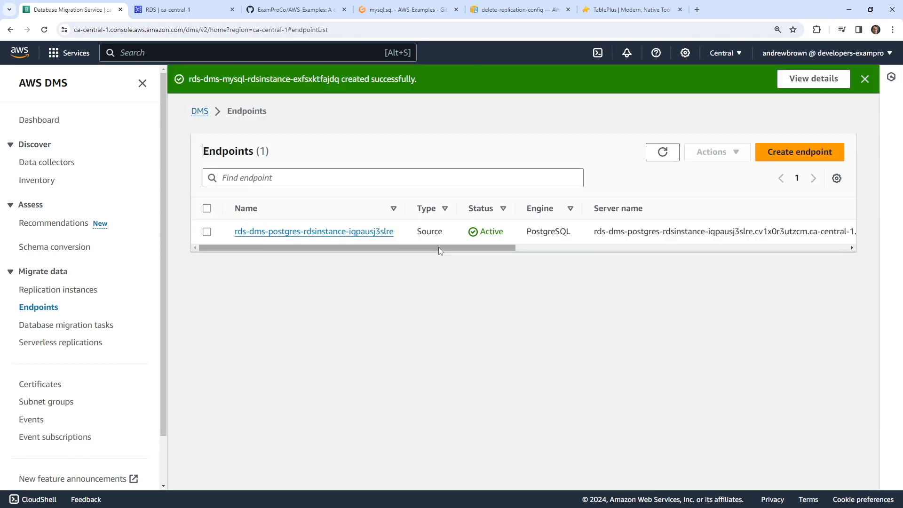
- Open the new MySQL endpoint and run its connection test against mydmsinstance
key(Return)
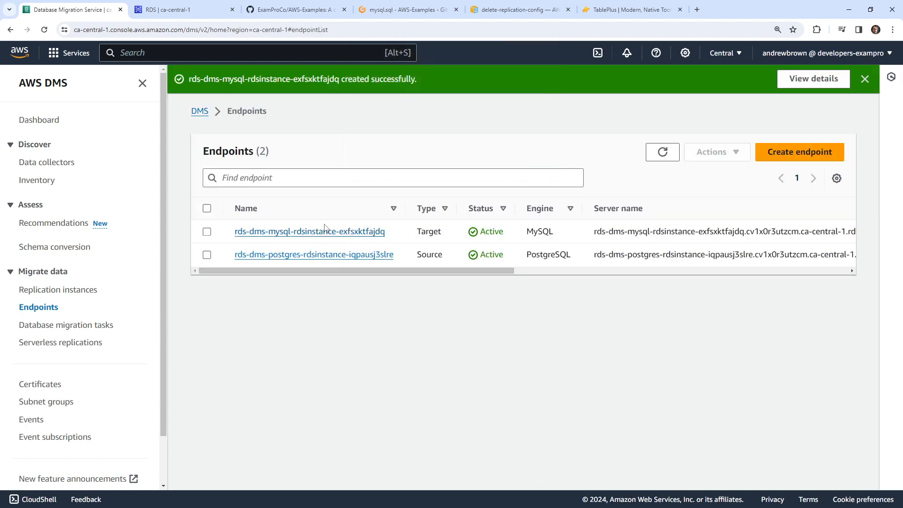
click(289, 232)
click(440, 154)
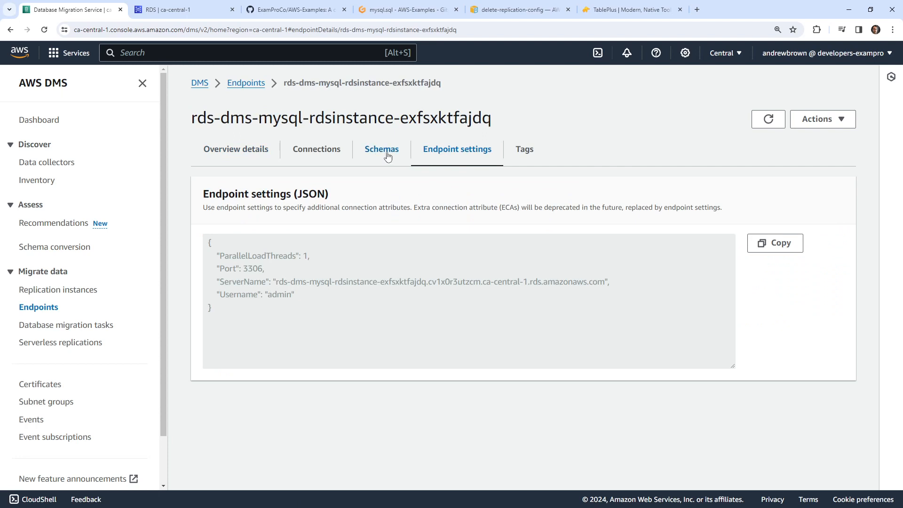
click(315, 157)
click(796, 195)
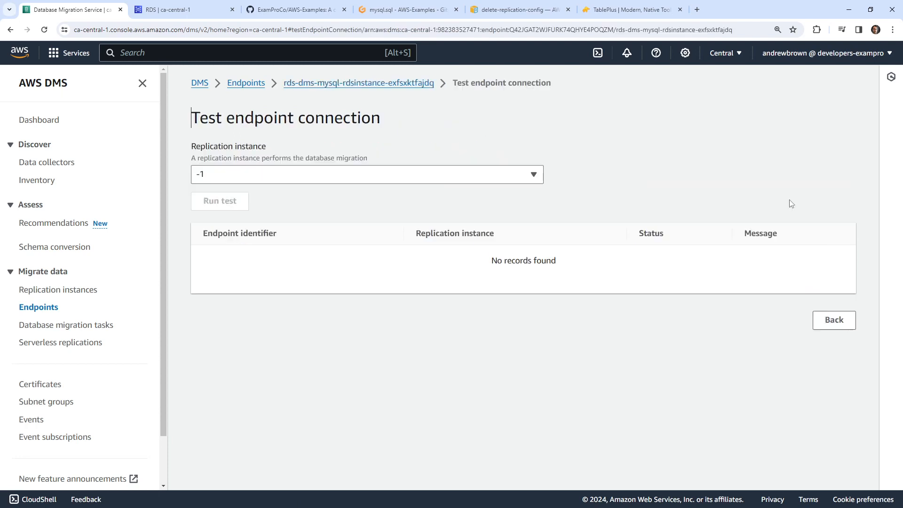
click(231, 203)
- Reopen the MySQL endpoint's Connections tab and refresh until the test status updates
click(281, 176)
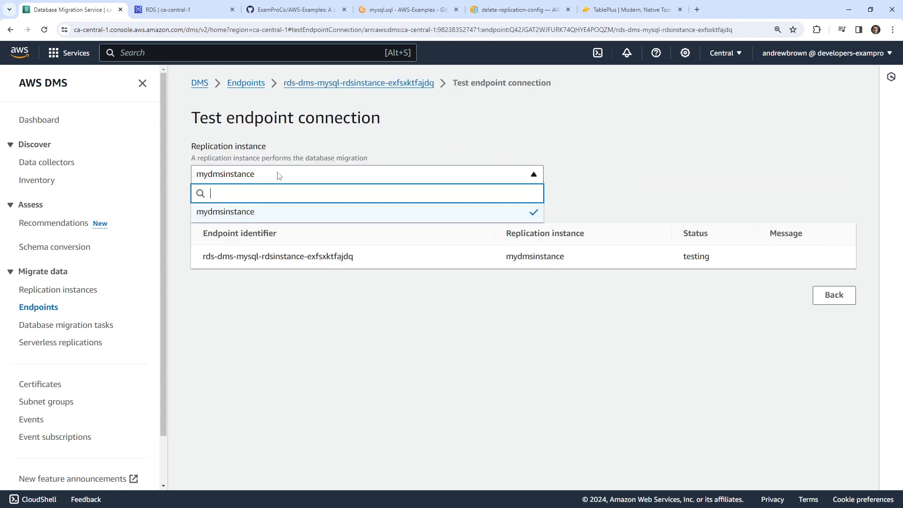
click(338, 328)
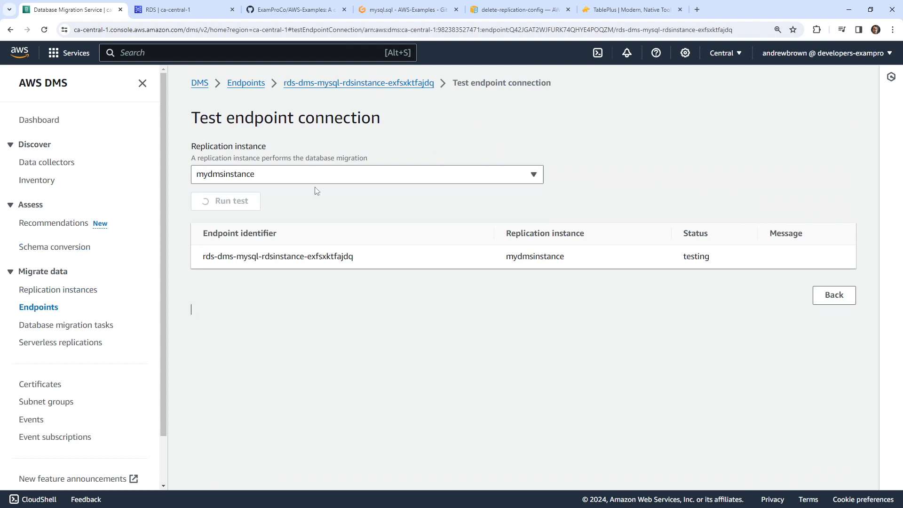
click(394, 84)
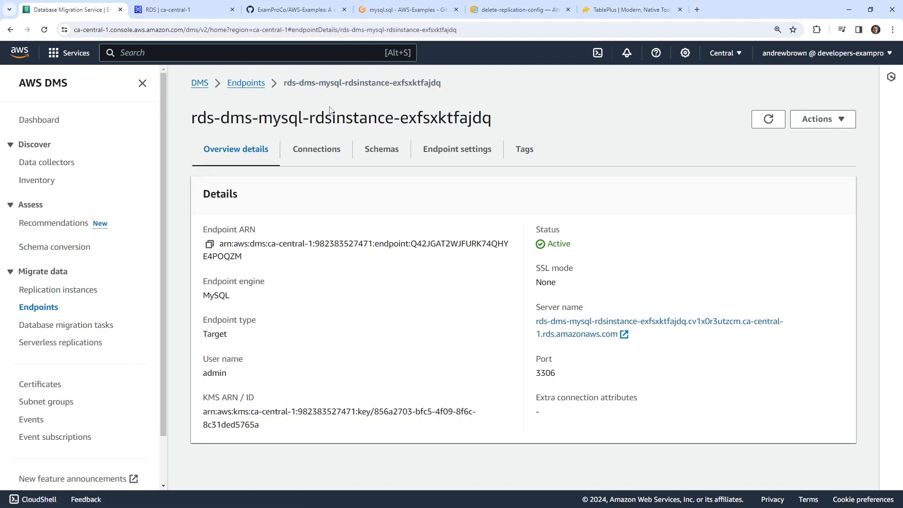
click(246, 84)
click(372, 201)
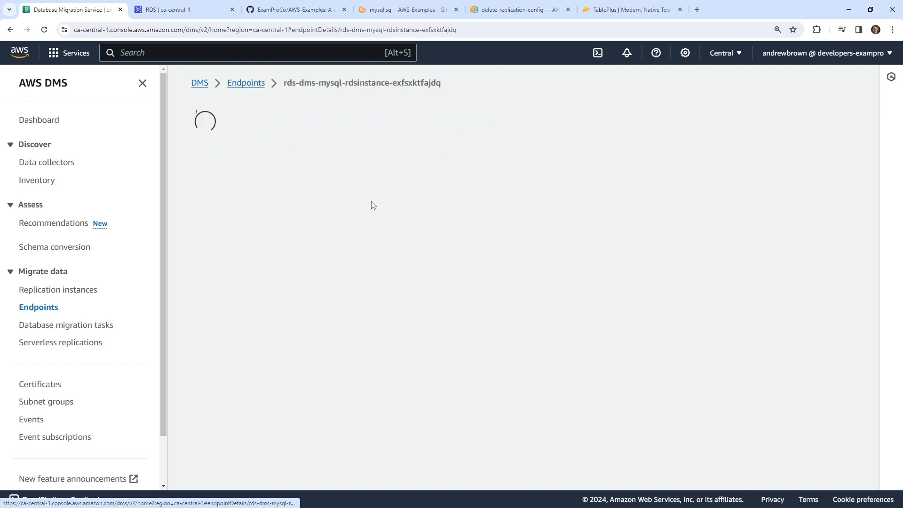
click(324, 159)
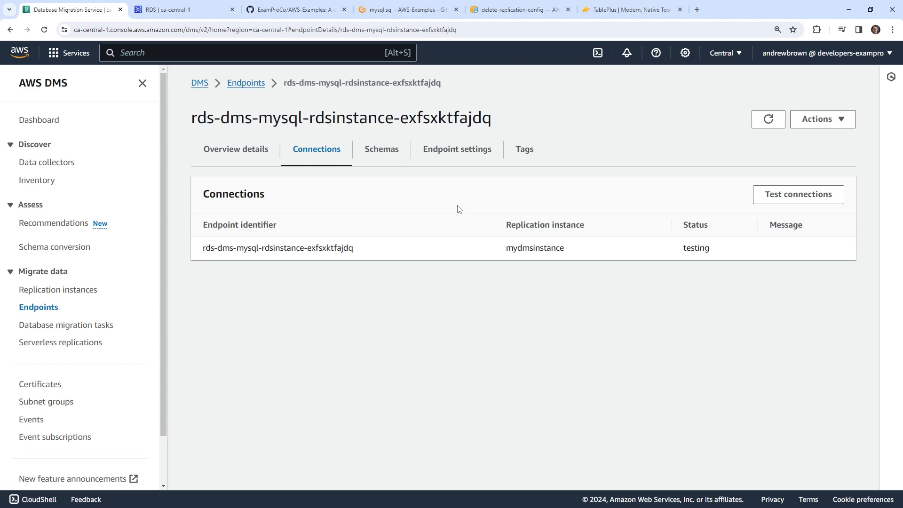
click(768, 119)
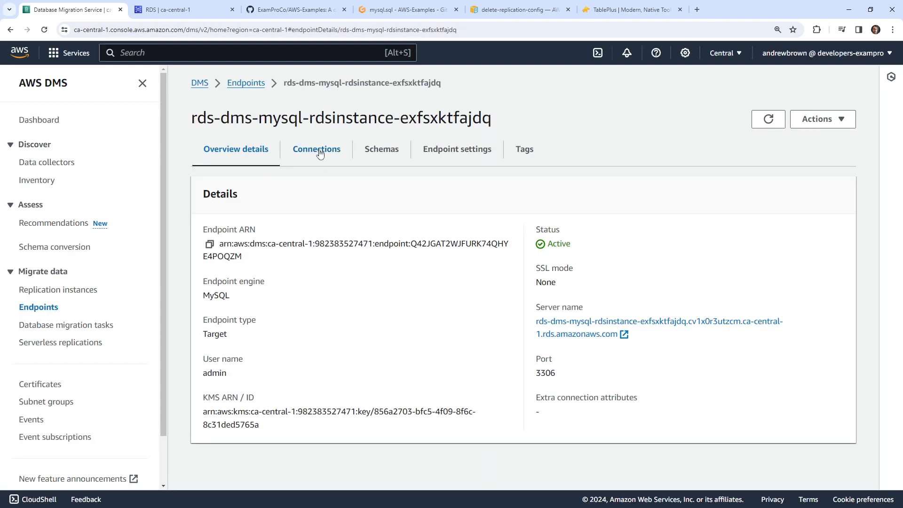
click(318, 151)
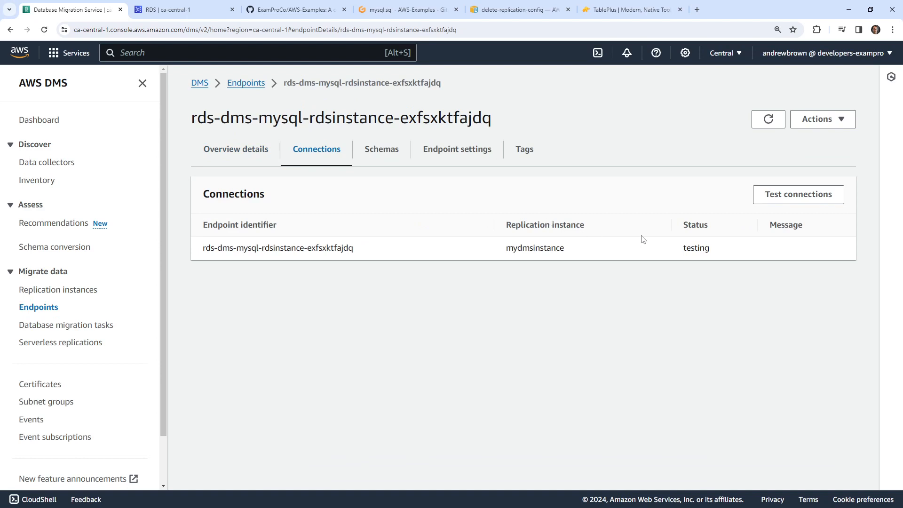
- Confirm the successful test status for mydmsinstance, then return to the Endpoints list
drag(615, 242, 826, 228)
click(708, 268)
drag(682, 245, 740, 252)
click(633, 261)
click(240, 149)
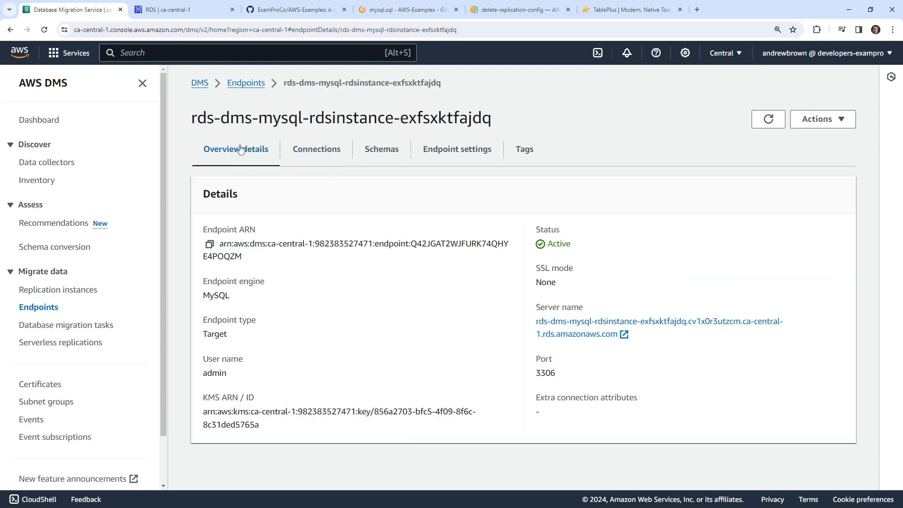
click(319, 152)
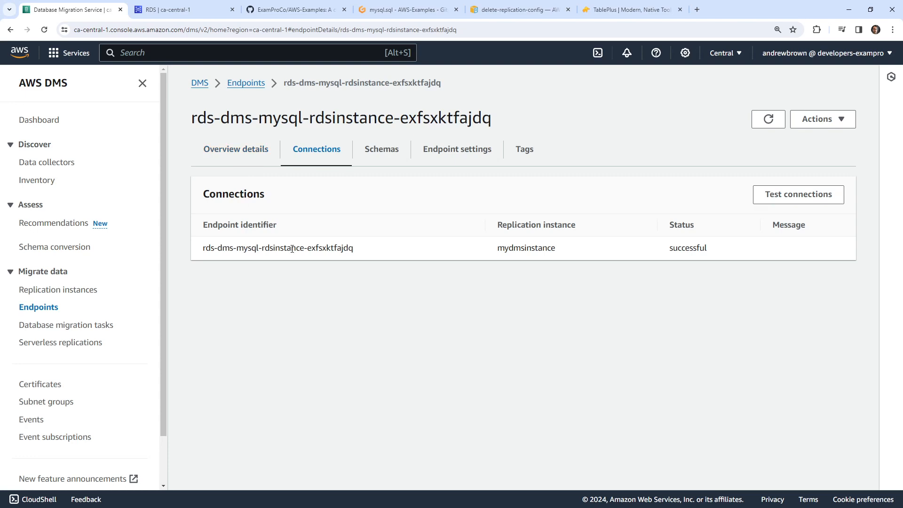
click(236, 158)
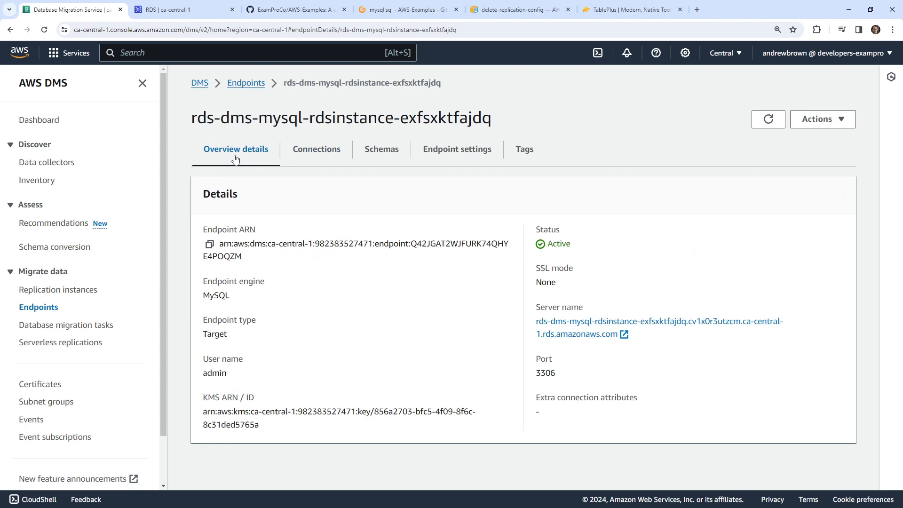
click(60, 308)
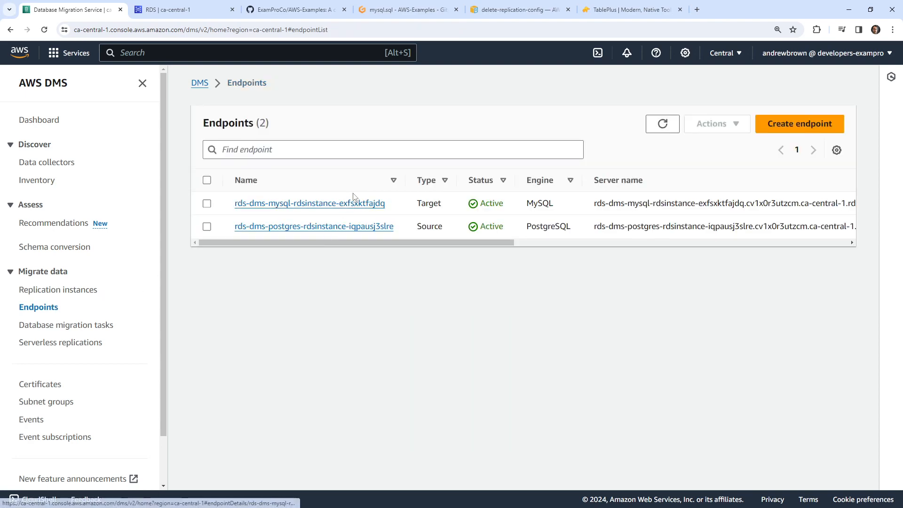
- Review the postgres source endpoint's tabs and its successful connection with mydmsinstance
click(351, 226)
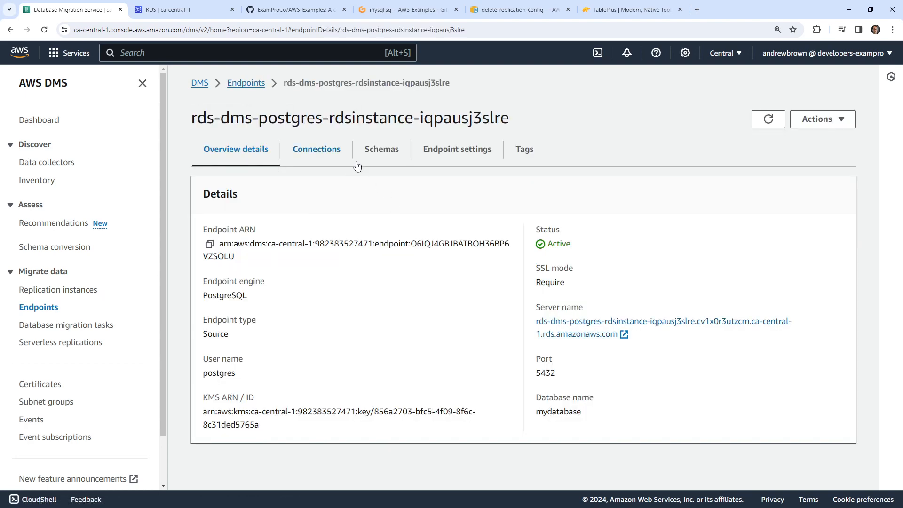
click(432, 157)
click(388, 159)
click(302, 160)
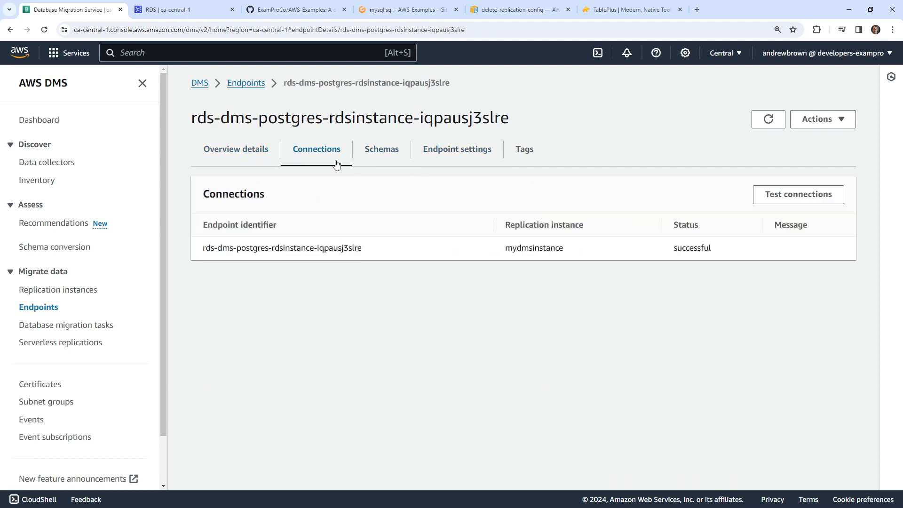
drag(471, 248, 786, 245)
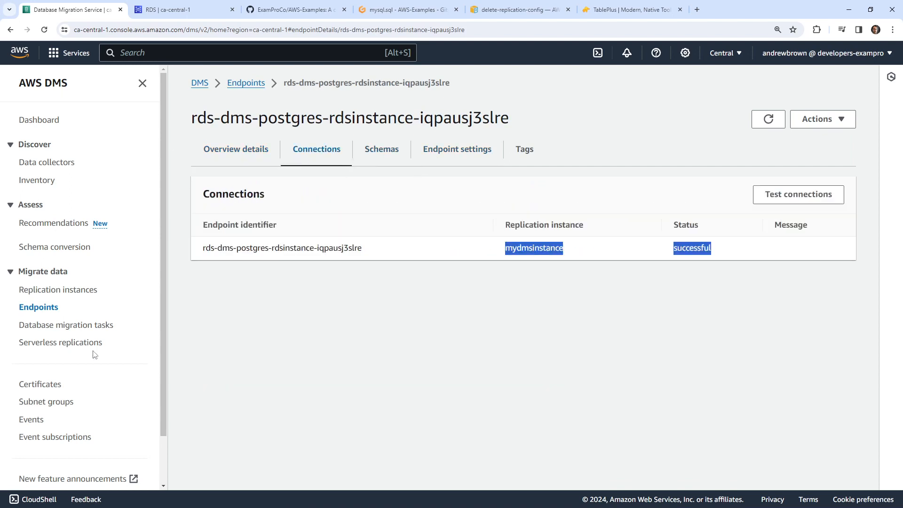
click(43, 308)
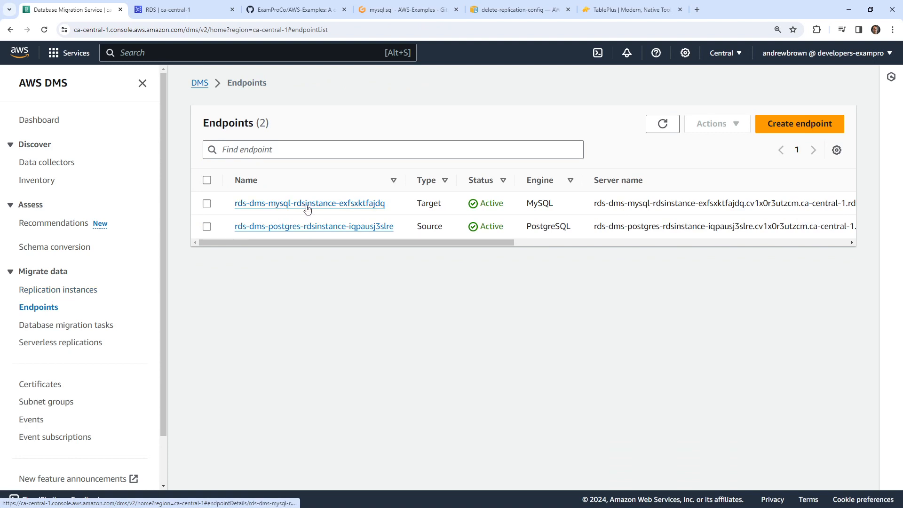
- Check the MySQL target endpoint's successful connection status, schemas and available actions
click(329, 203)
click(335, 157)
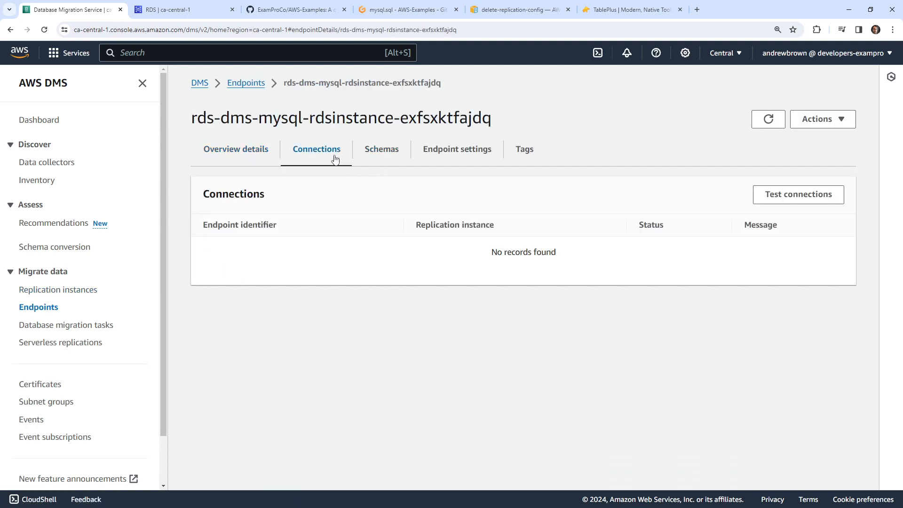
drag(674, 248, 707, 248)
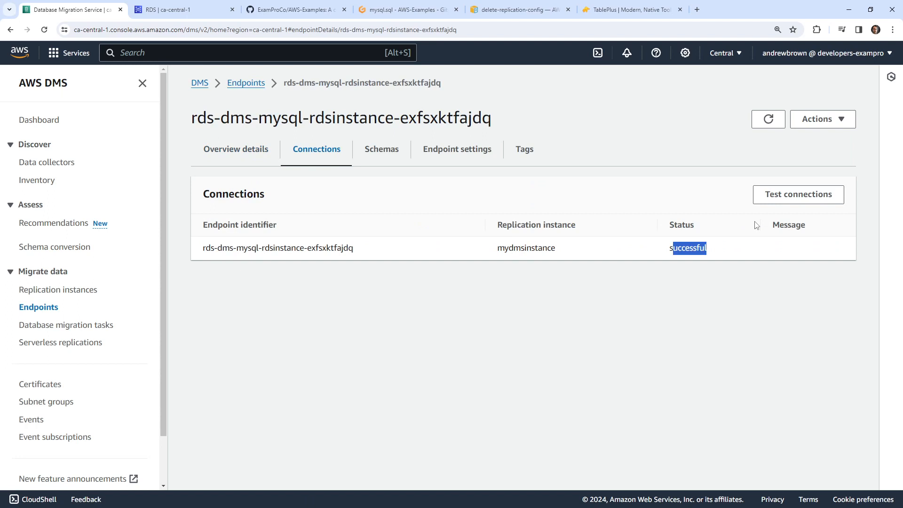
click(356, 150)
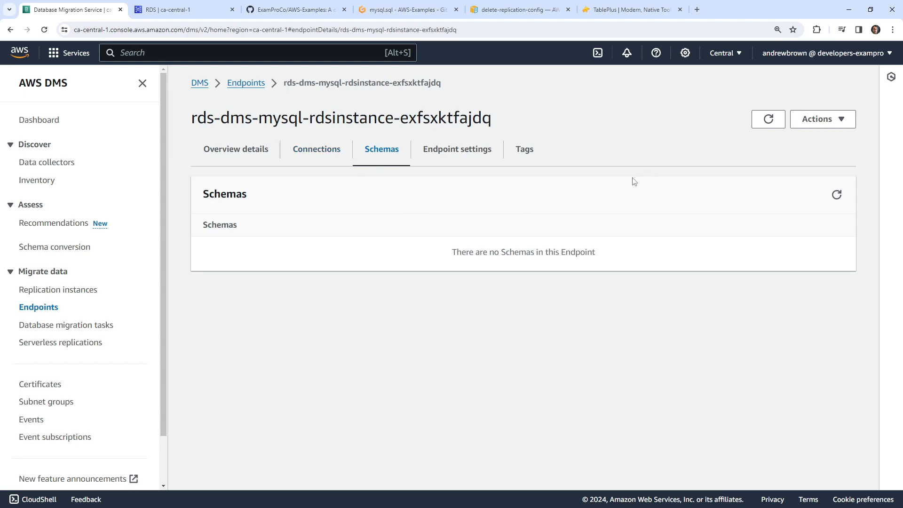
click(821, 121)
click(838, 119)
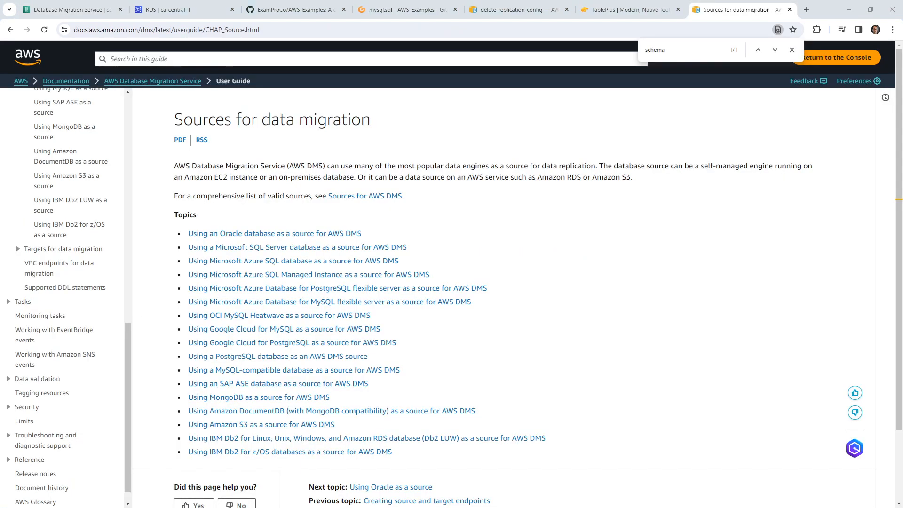
- View the MySQL endpoint's settings JSON with port 3306, then go to Database migration tasks
click(630, 9)
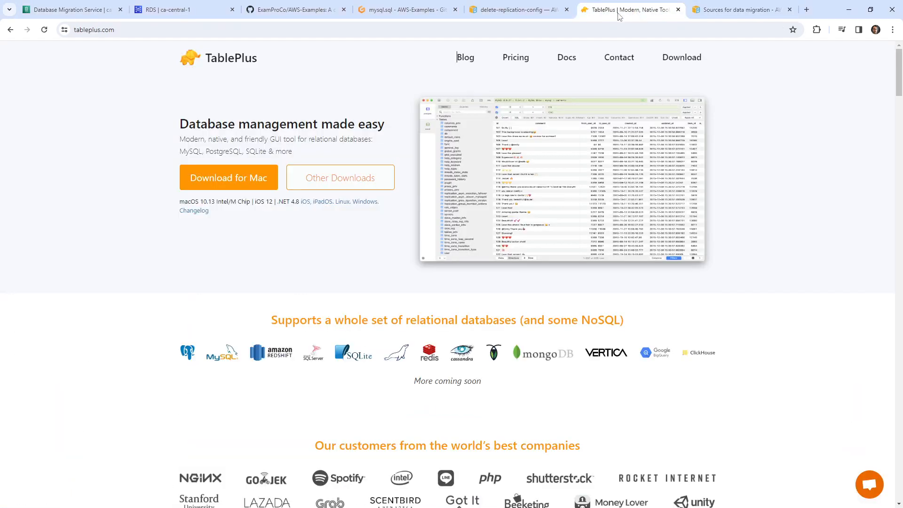
click(390, 9)
click(292, 9)
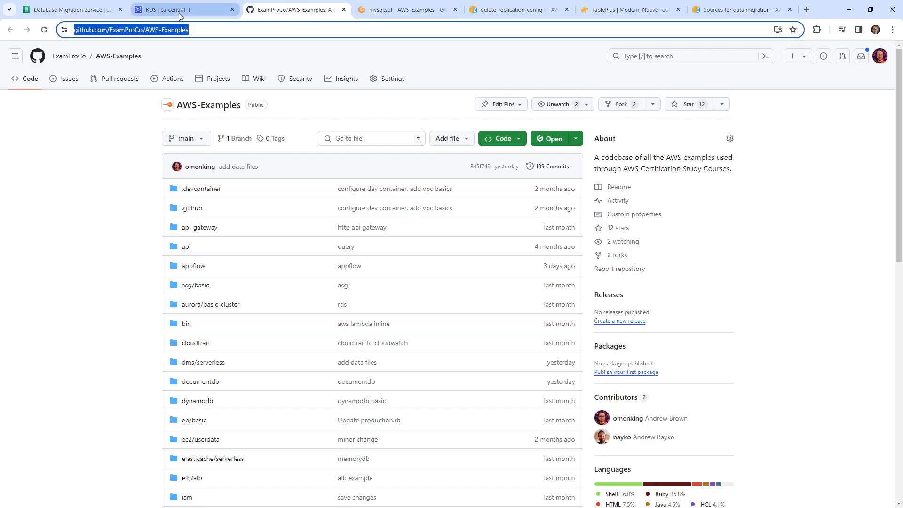
click(181, 10)
click(106, 13)
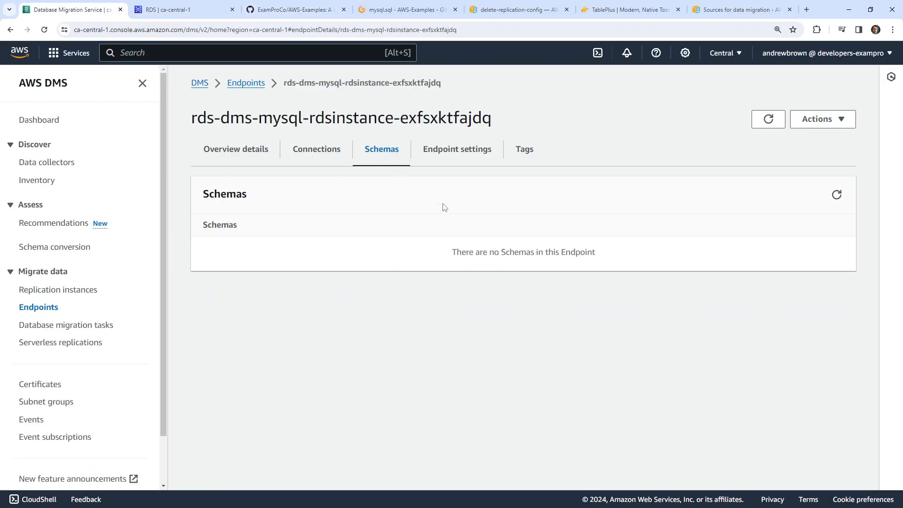
click(446, 152)
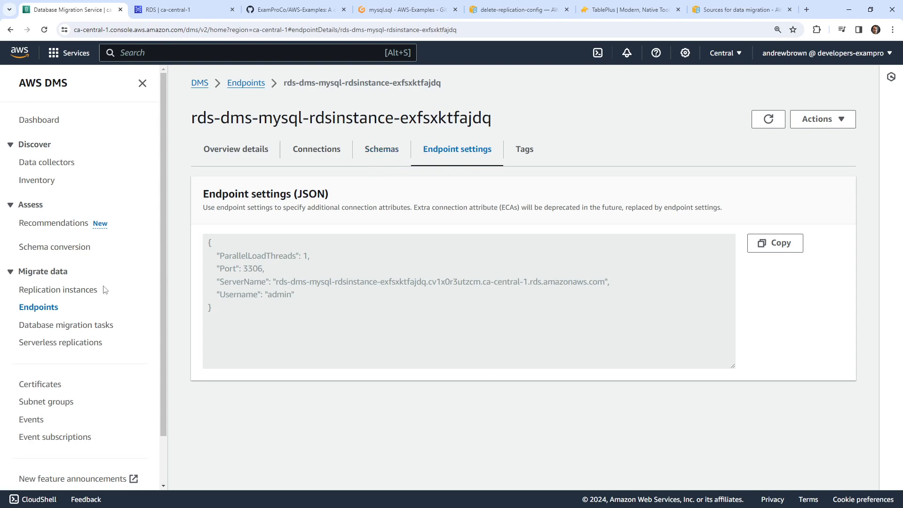
click(84, 330)
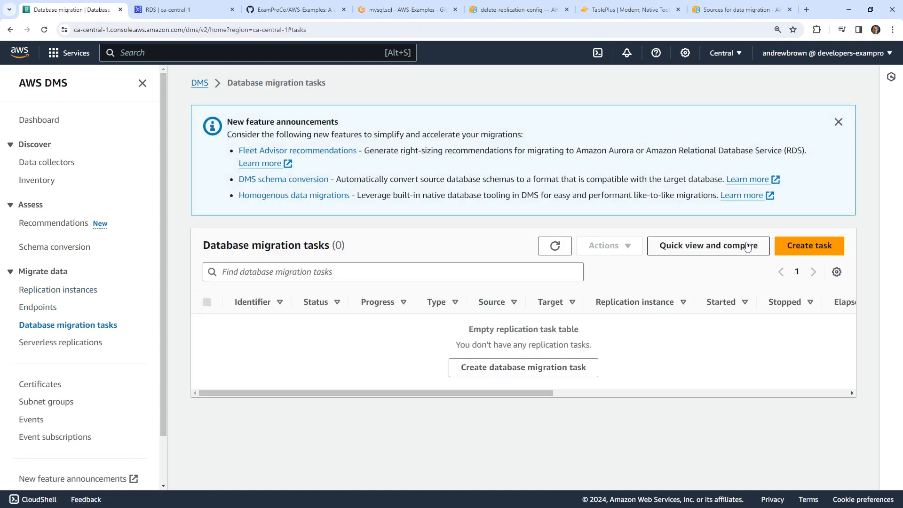
- Start a new migration task named migrate-simple using the mydmsinstance replication instance
click(801, 245)
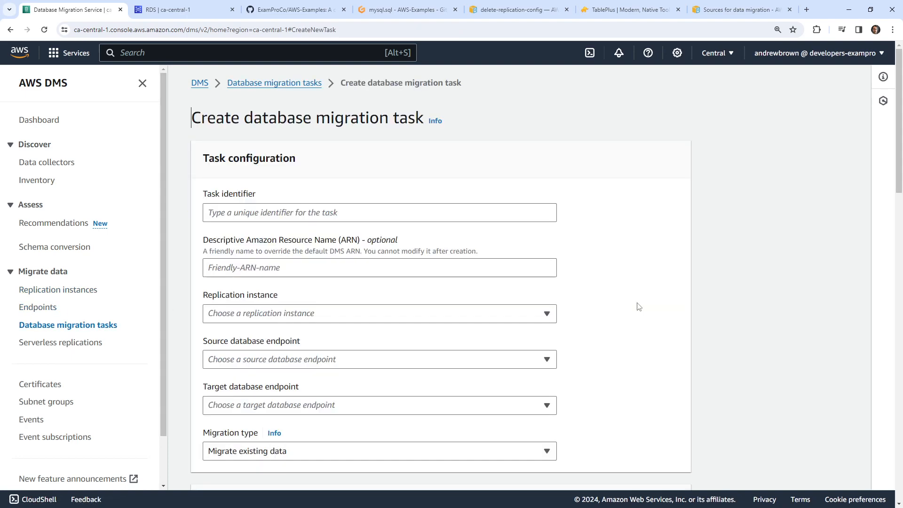
click(349, 210)
text(migrate-si)
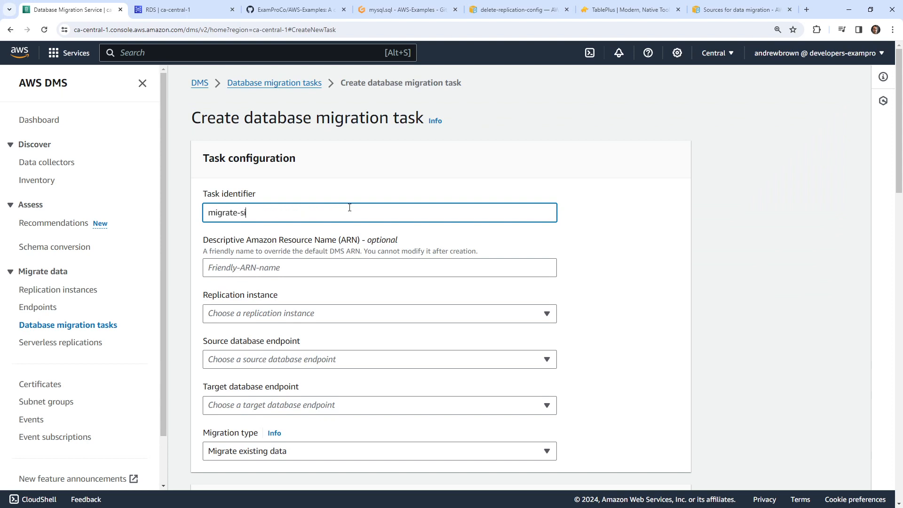
text(mple)
click(291, 313)
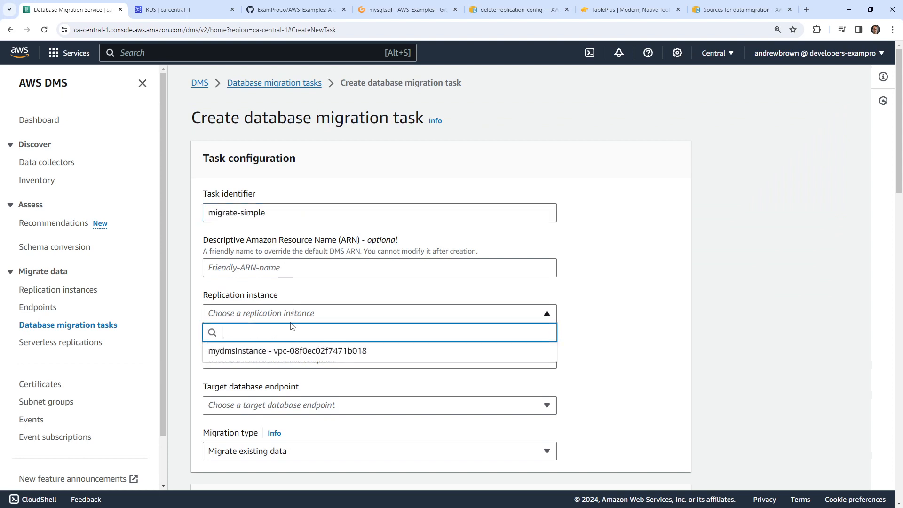
click(294, 350)
scroll(283, 284, down, 2)
- Choose the Postgres endpoint as source and the MySQL endpoint as target
click(285, 266)
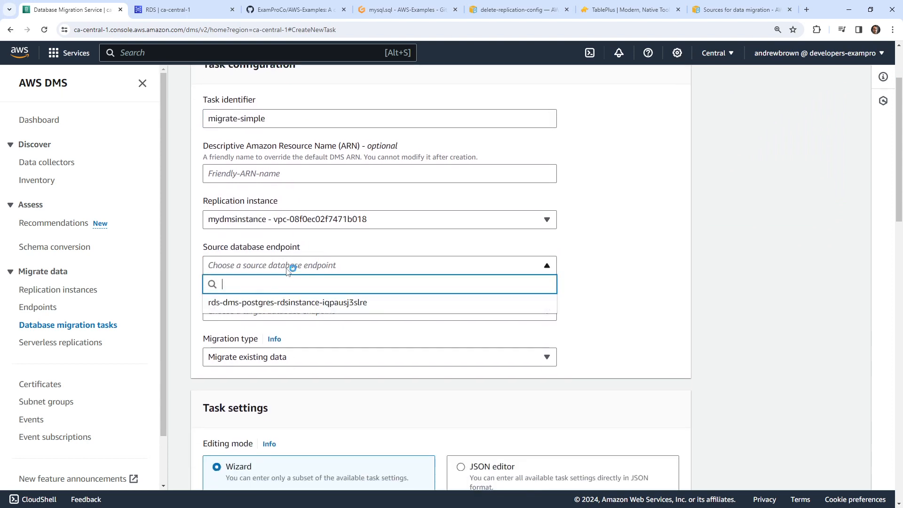
click(287, 303)
click(284, 312)
click(284, 348)
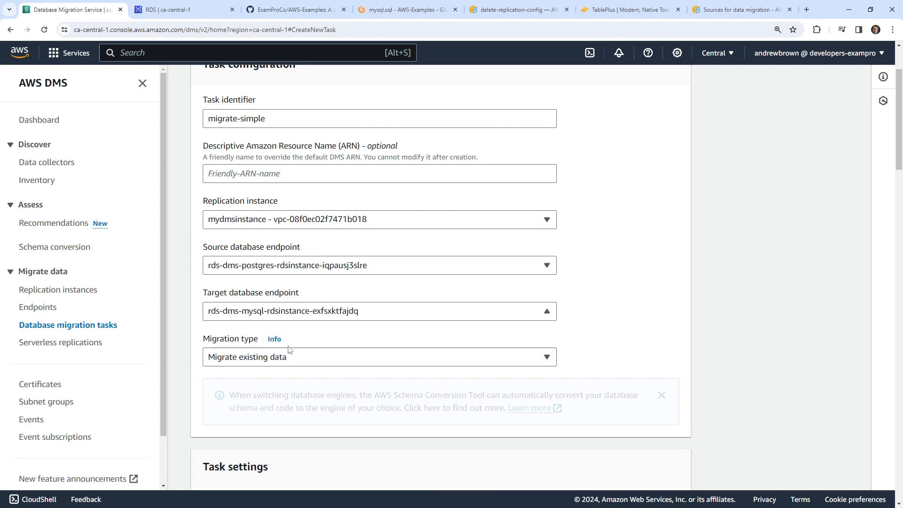
scroll(296, 282, down, 3)
- Keep Migrate existing data, view migration type help, and open Serverless replications in a new tab
click(306, 215)
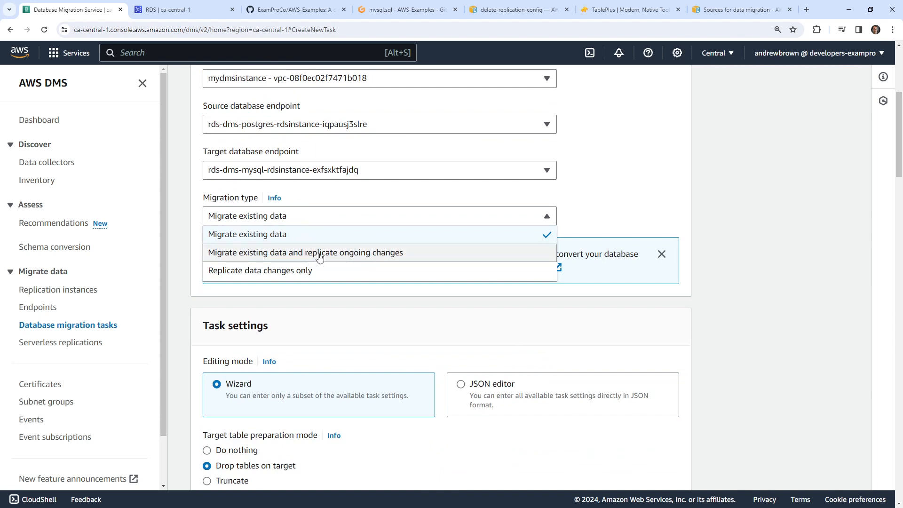
click(776, 215)
click(275, 198)
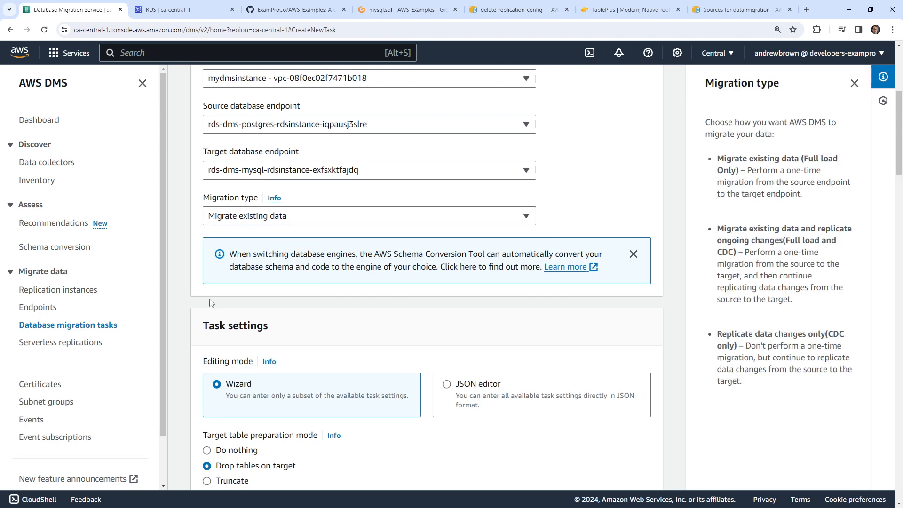
right_click(33, 333)
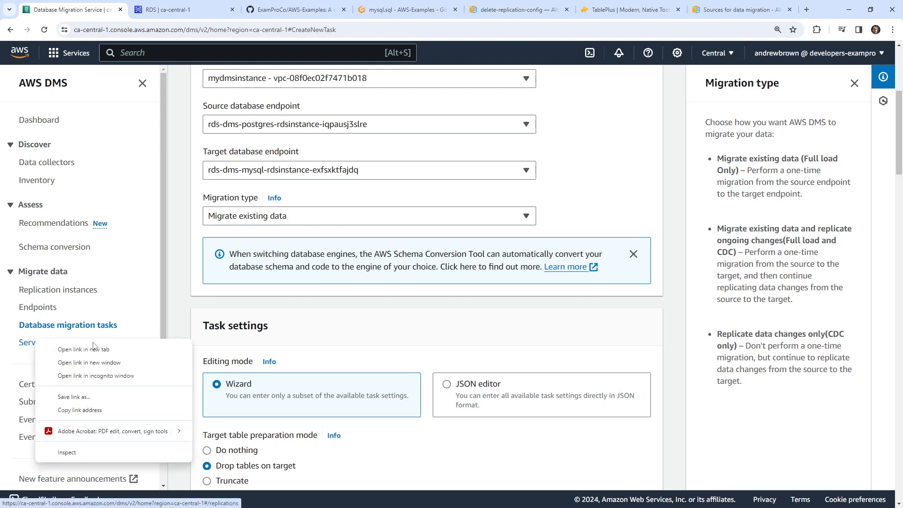
click(65, 351)
- In the new tab, start a serverless replication and review its CDC replication types
key(ctrl+Tab)
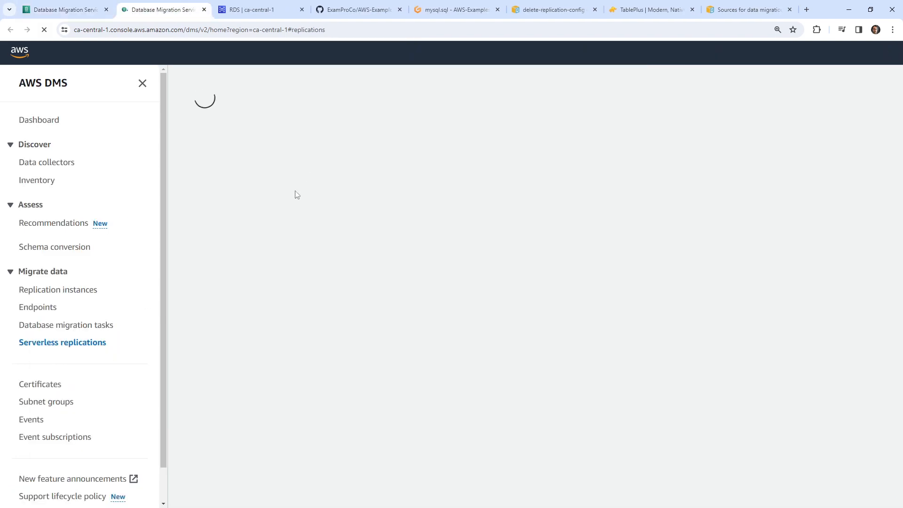
click(796, 178)
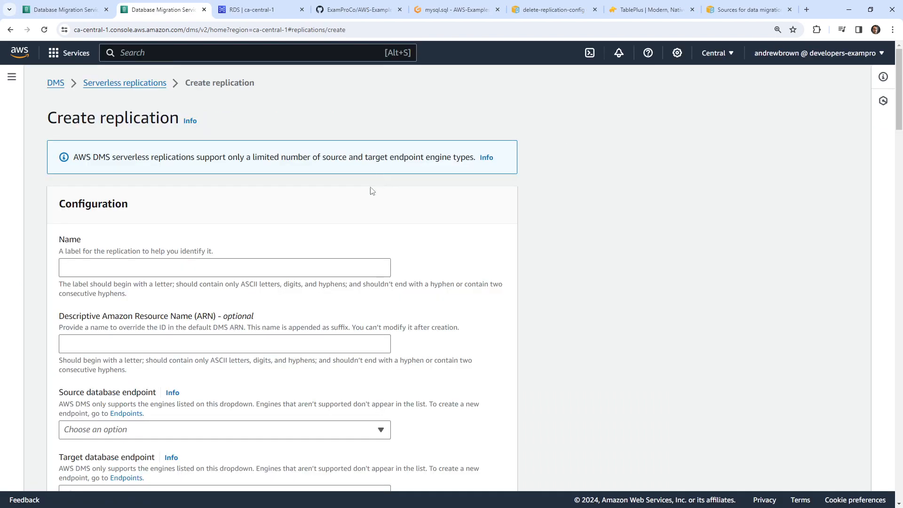
scroll(275, 208, down, 8)
drag(171, 198, 222, 197)
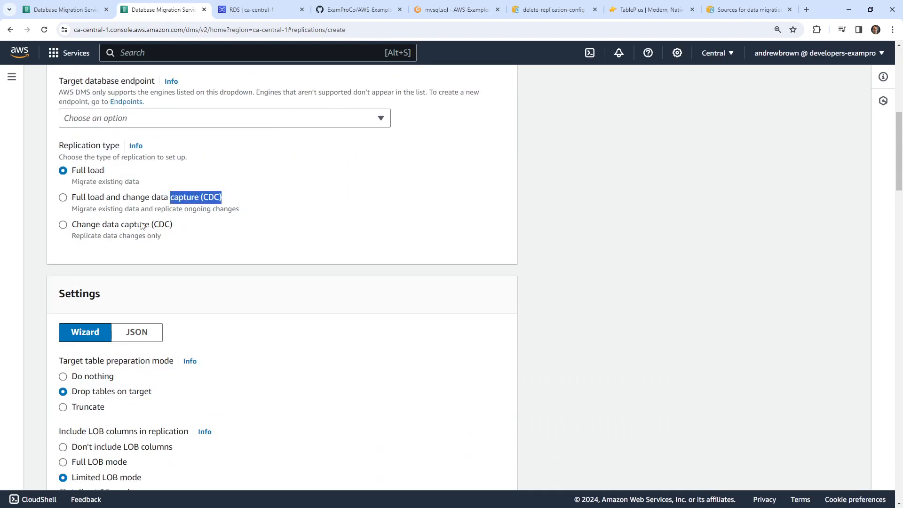
drag(134, 225, 201, 226)
drag(102, 227, 185, 228)
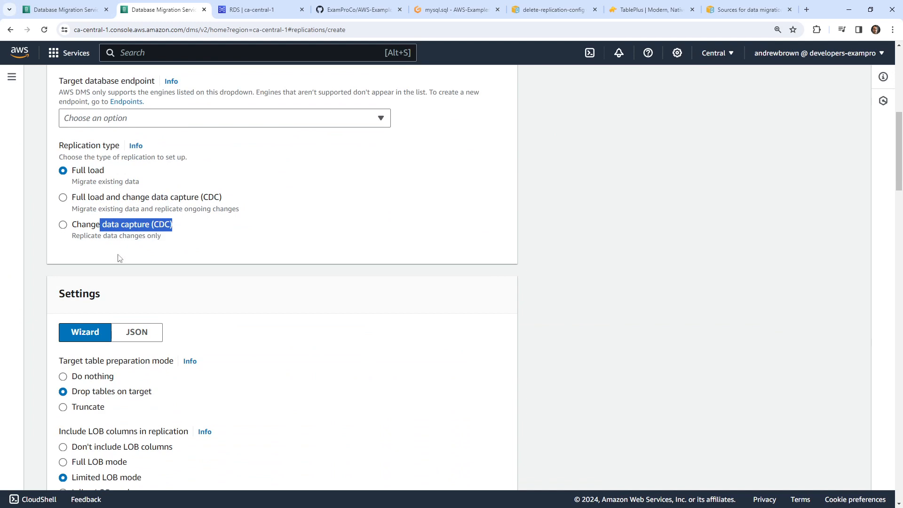
- Back on the task form, keep Migrate existing data and scroll to Task settings
click(83, 15)
scroll(342, 245, up, 1)
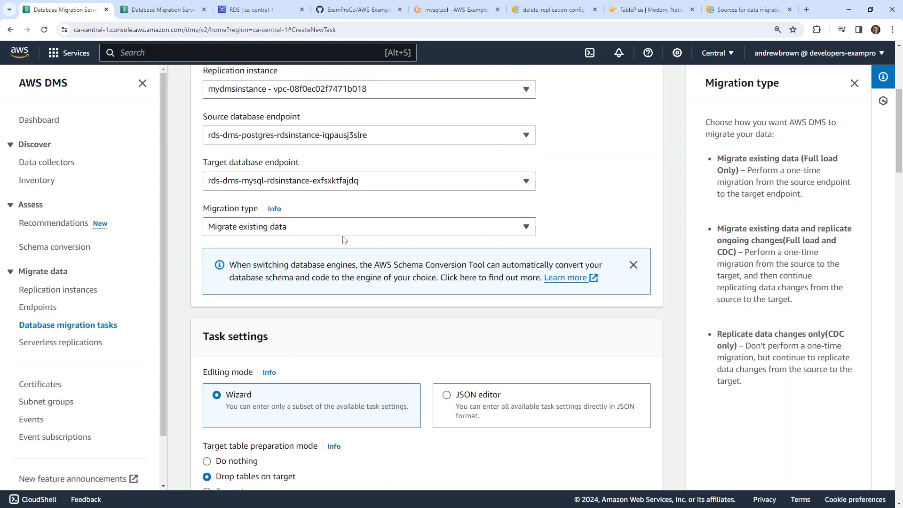
click(277, 270)
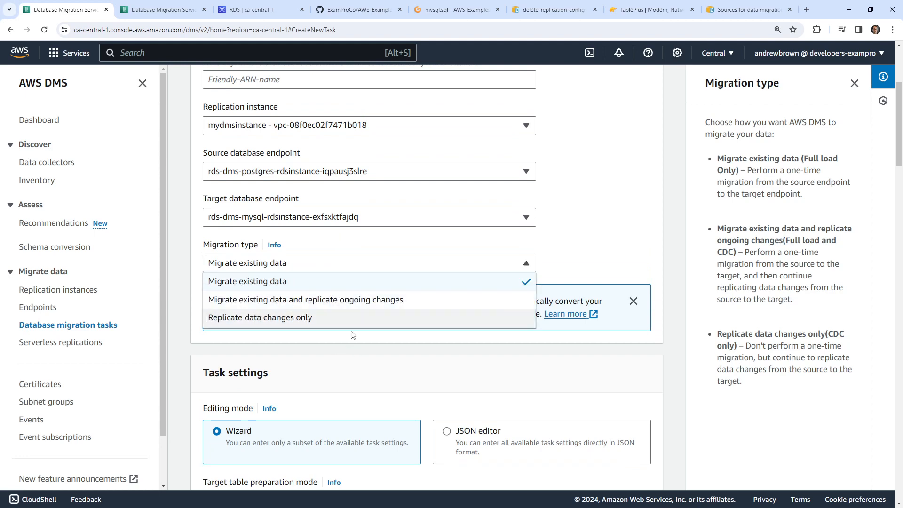
click(318, 269)
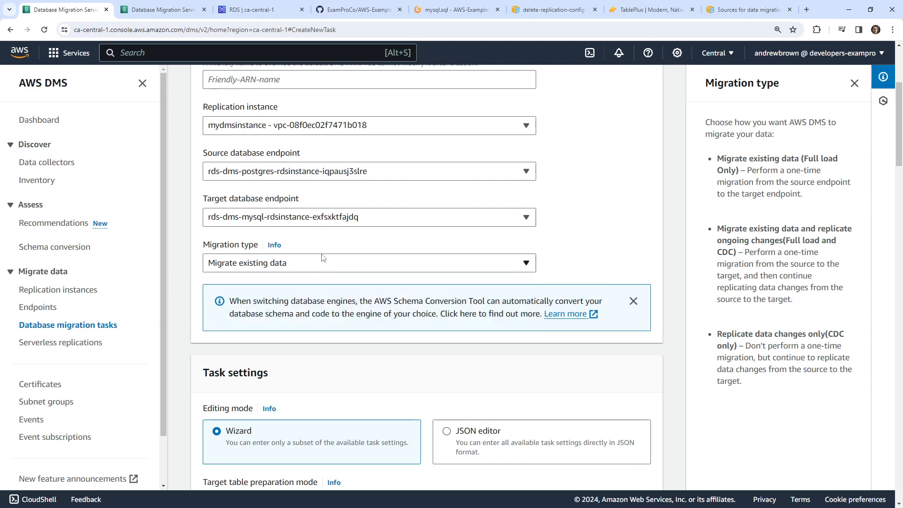
scroll(602, 221, down, 3)
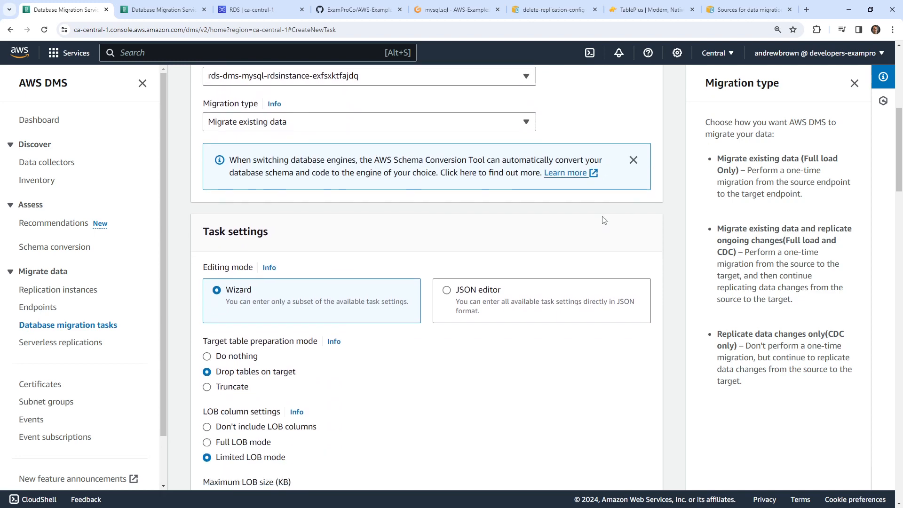
scroll(605, 221, down, 2)
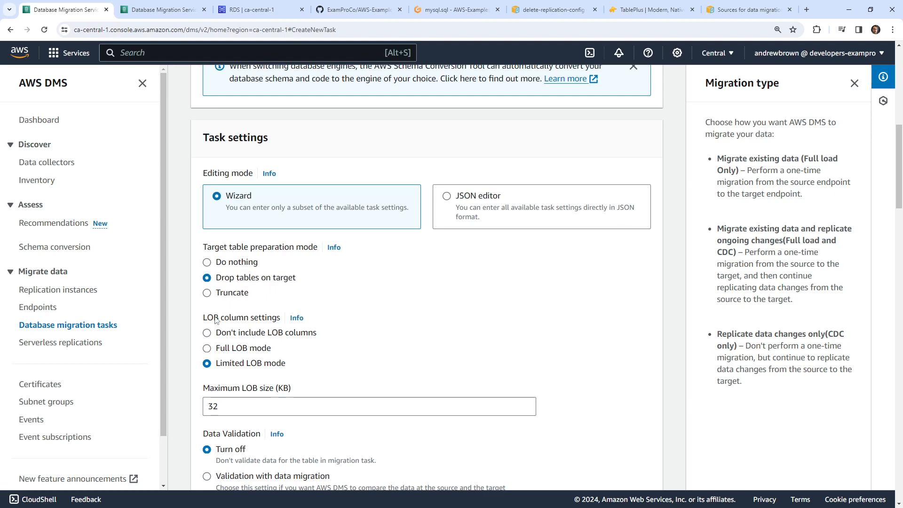
- Review the LOB column settings and their help description, keeping Limited LOB mode
drag(214, 318, 271, 320)
drag(223, 366, 350, 374)
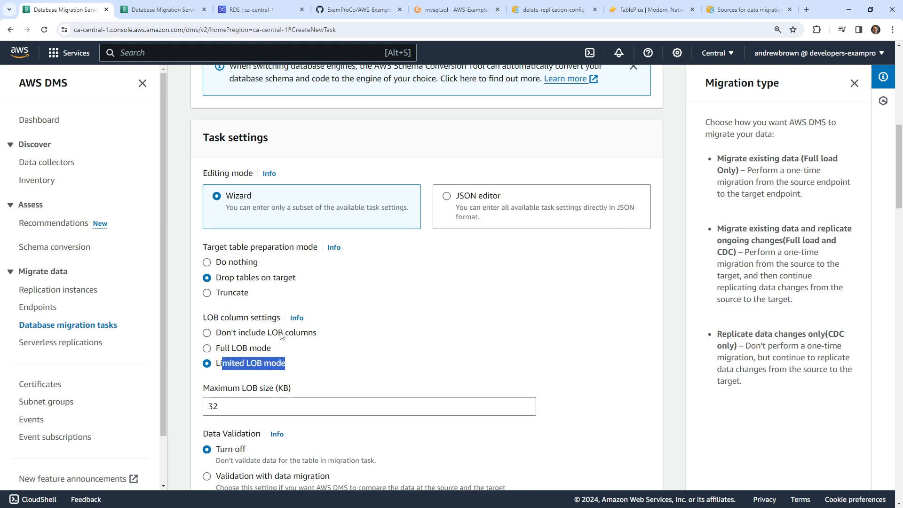
scroll(283, 335, down, 3)
click(297, 177)
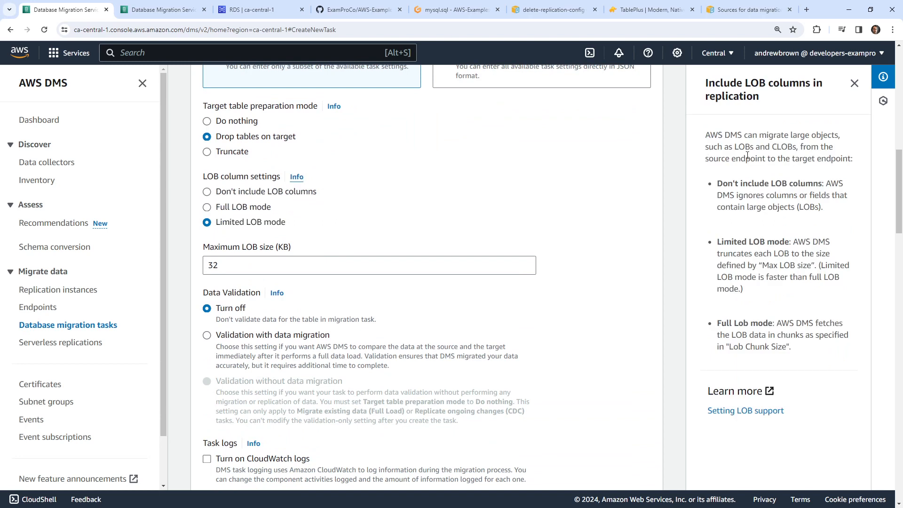
drag(752, 135, 785, 158)
click(815, 149)
scroll(230, 243, down, 2)
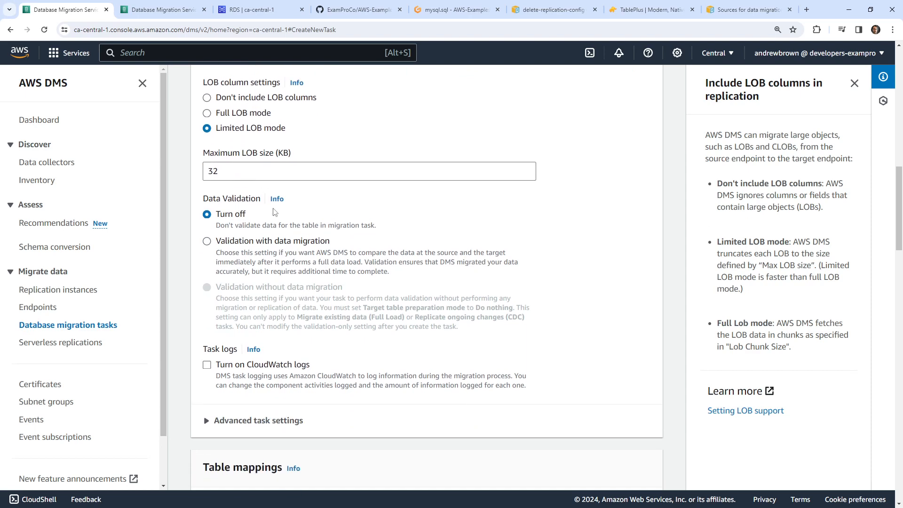
- After reading the data validation requirements, set Data validation to Turn off
click(318, 247)
click(277, 200)
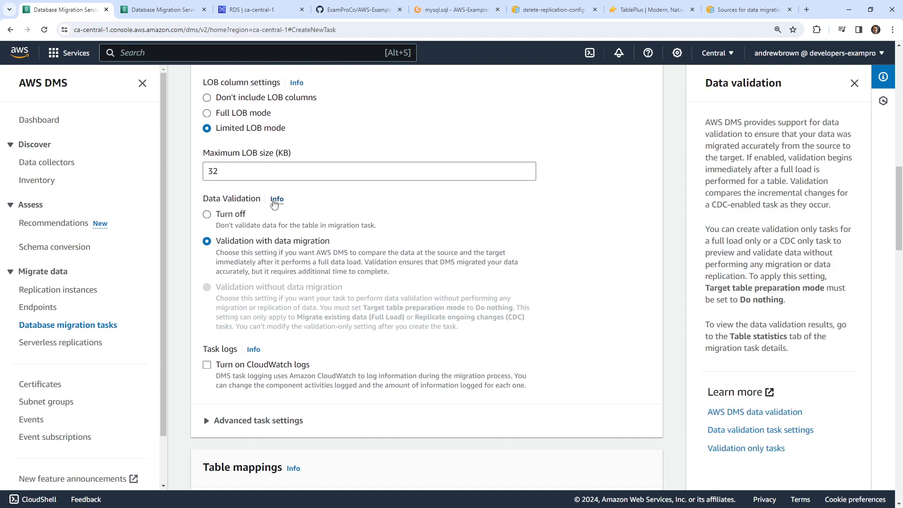
drag(800, 158, 842, 299)
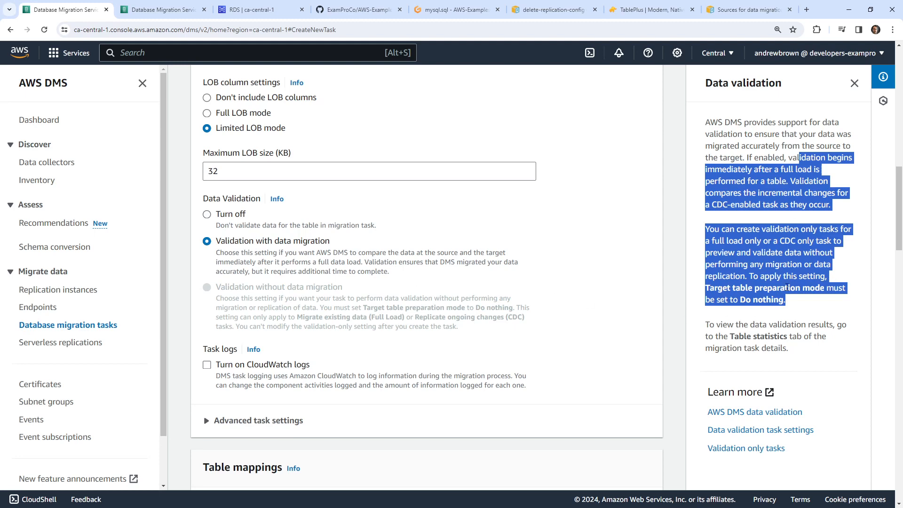
scroll(390, 267, down, 10)
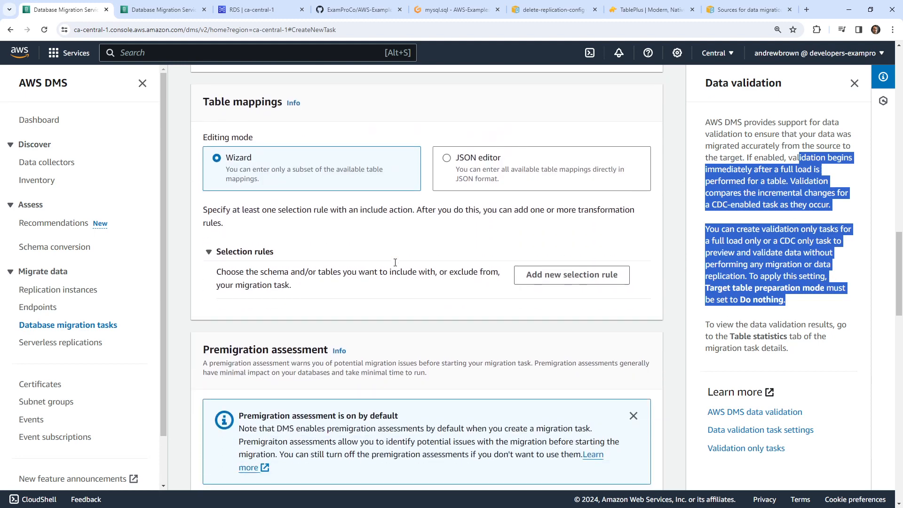
scroll(374, 303, down, 2)
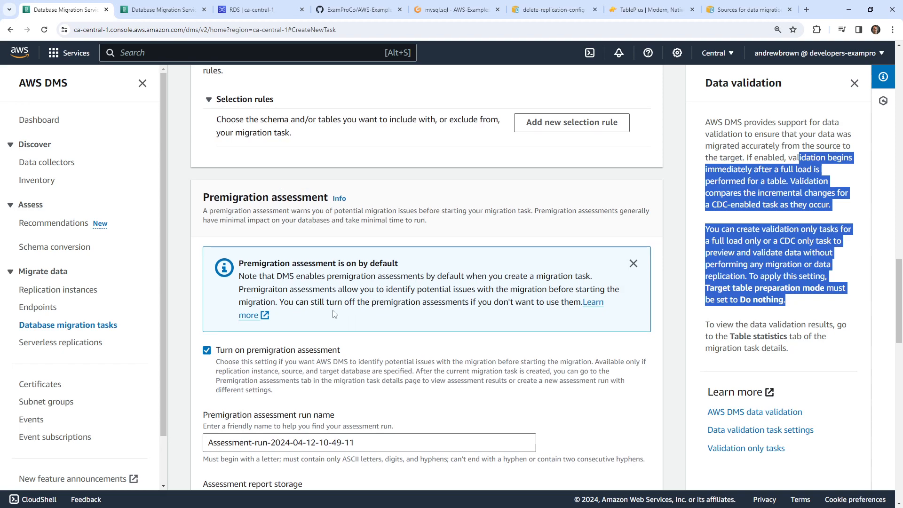
scroll(337, 315, up, 10)
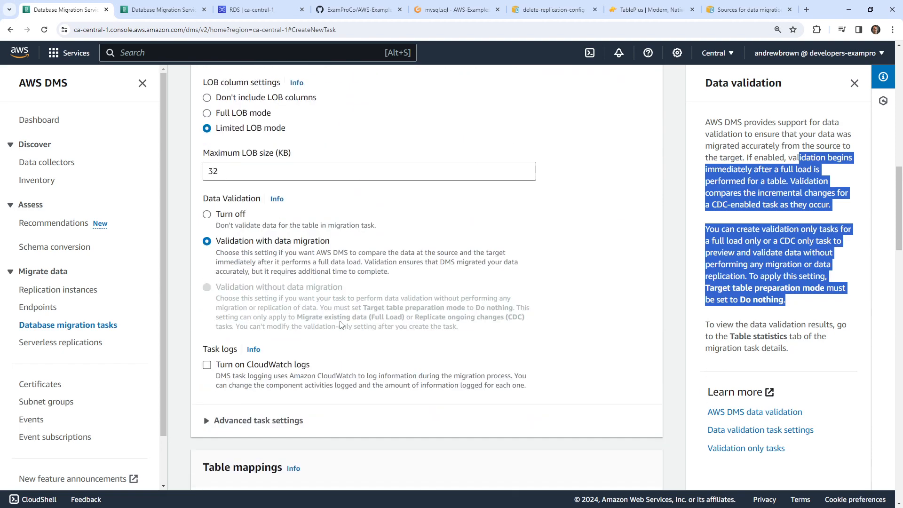
click(223, 216)
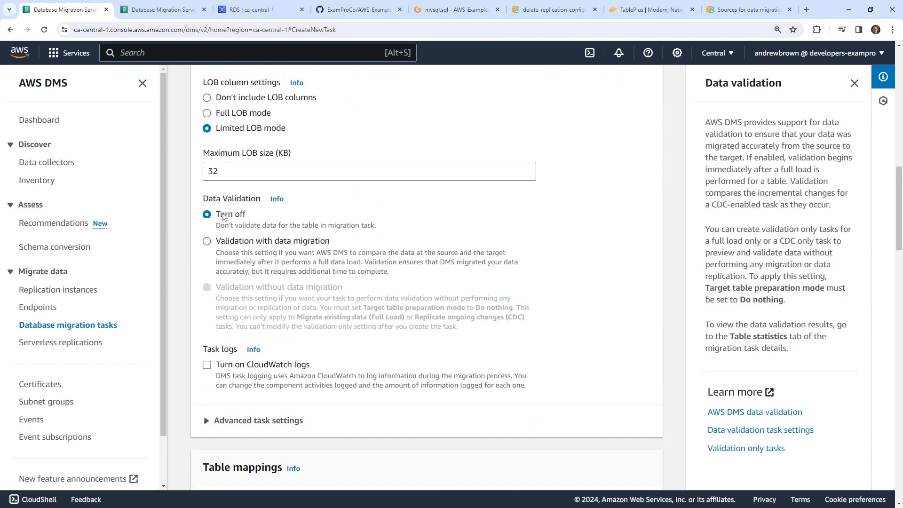
click(225, 240)
click(230, 218)
scroll(258, 242, down, 3)
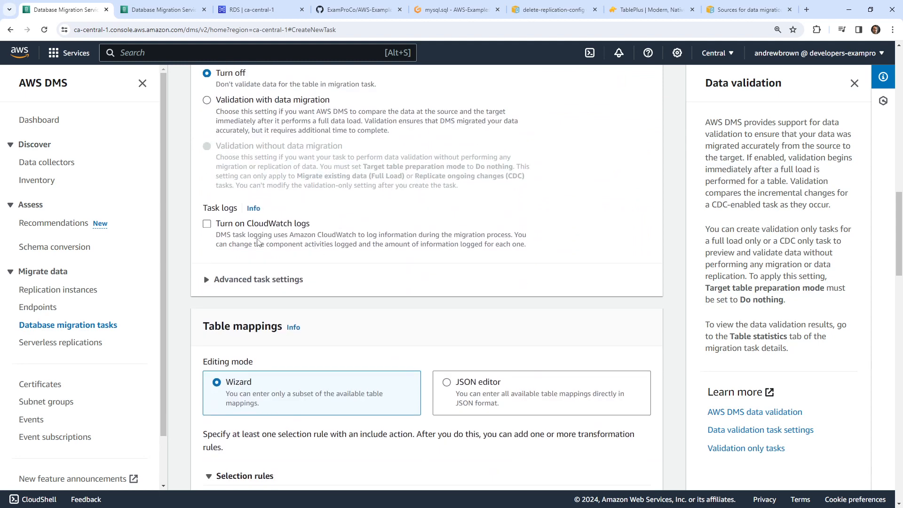
- Turn on CloudWatch logs, leaving log severity levels and advanced task settings unchanged
click(208, 225)
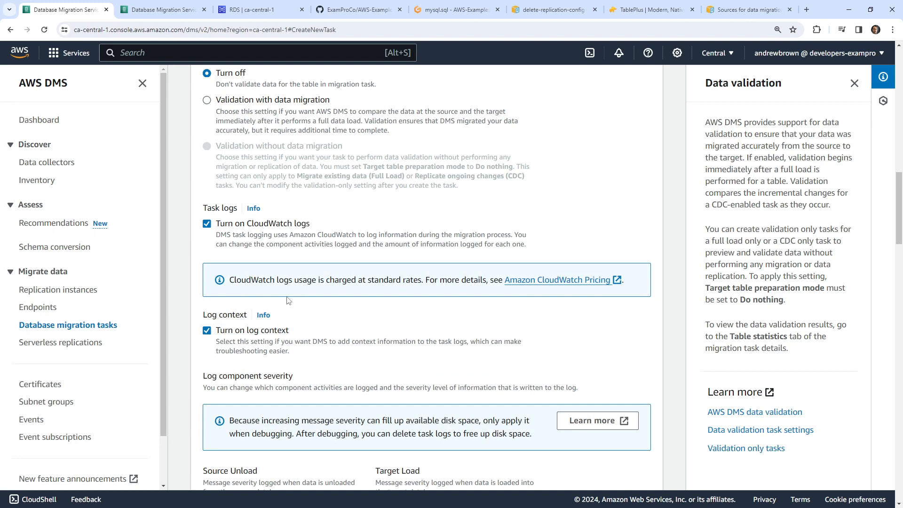
scroll(289, 301, down, 3)
scroll(295, 251, down, 1)
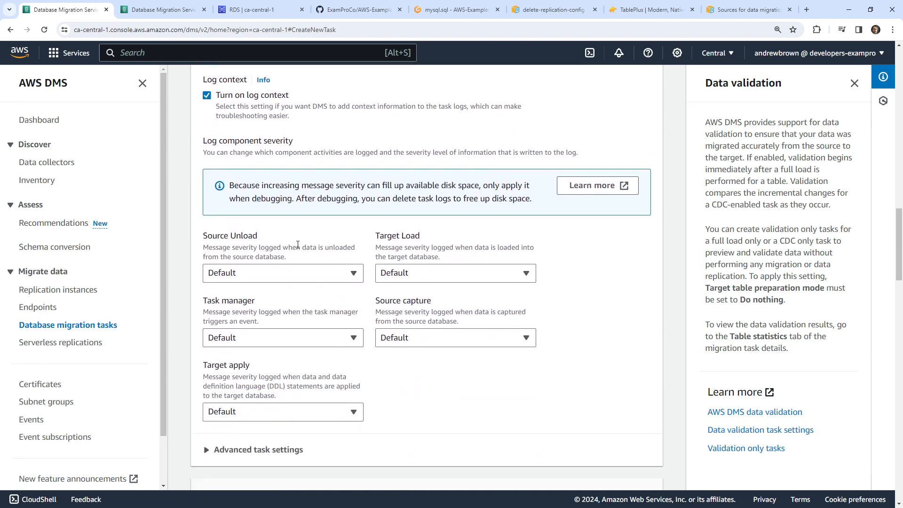
click(304, 273)
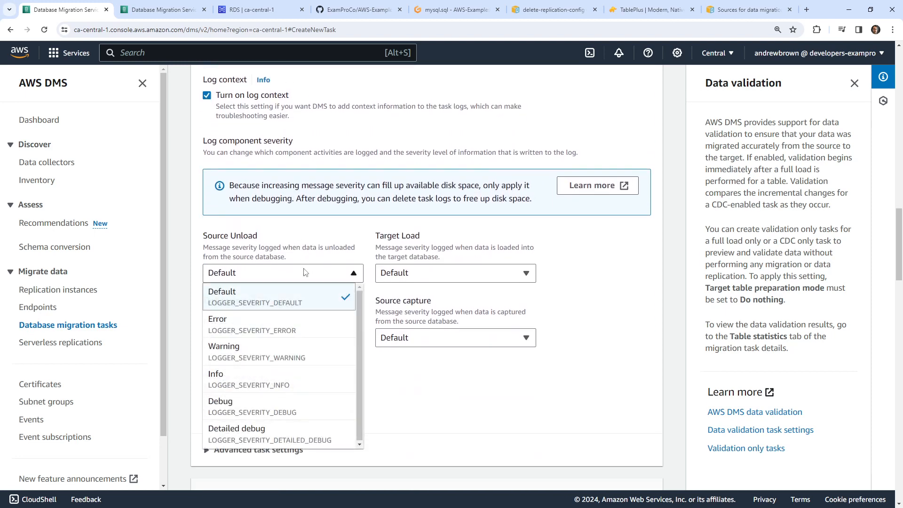
click(304, 273)
scroll(309, 203, down, 4)
scroll(278, 197, up, 1)
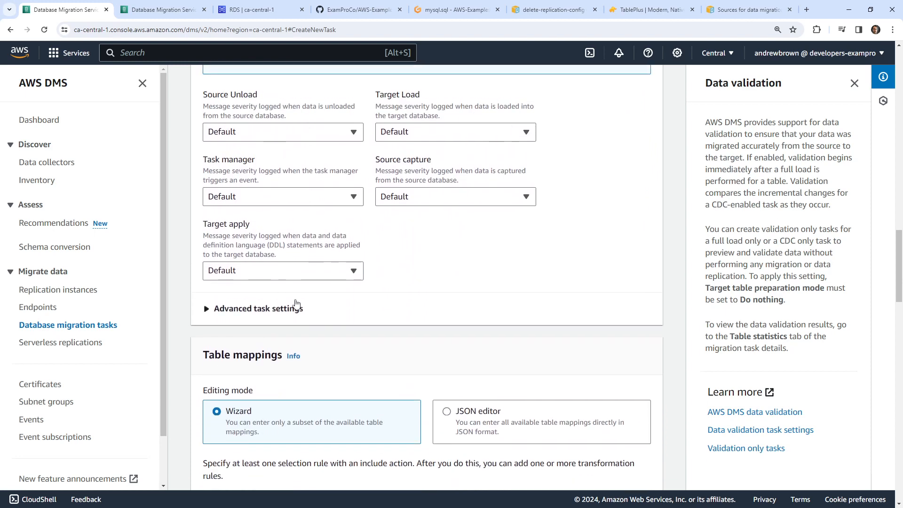
click(295, 308)
scroll(303, 270, down, 3)
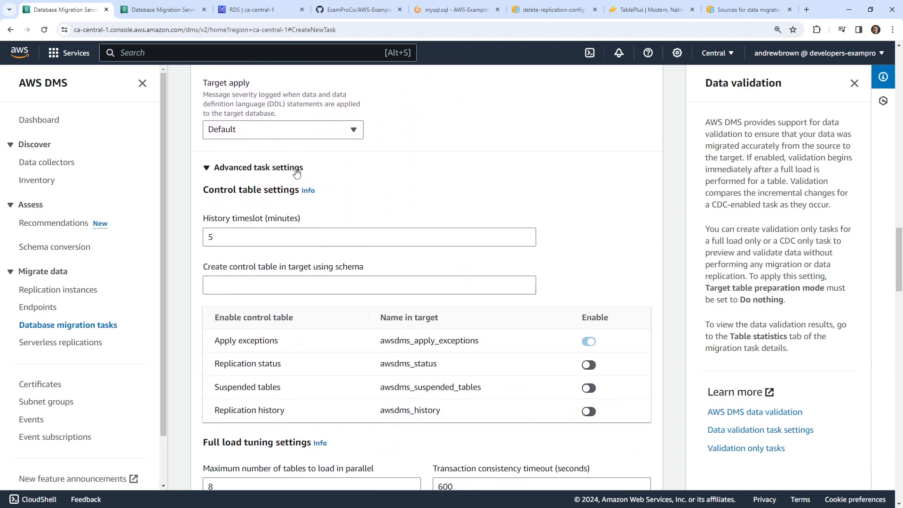
click(296, 169)
scroll(338, 207, down, 3)
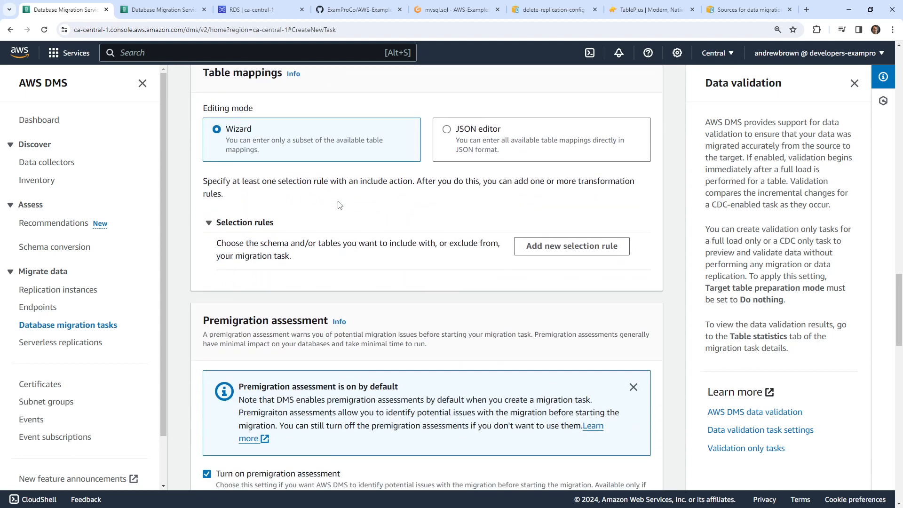
scroll(334, 201, up, 1)
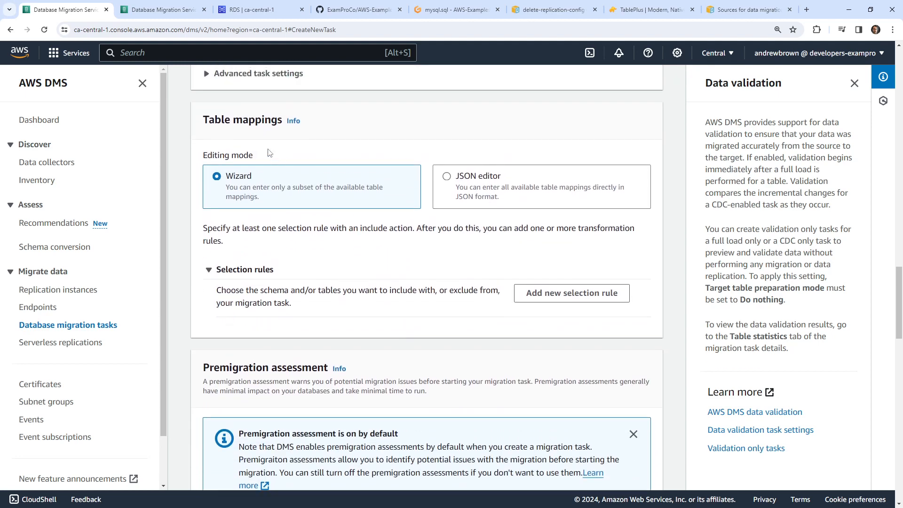
- Switch the table mappings to the JSON editor after viewing the table mappings help
click(293, 122)
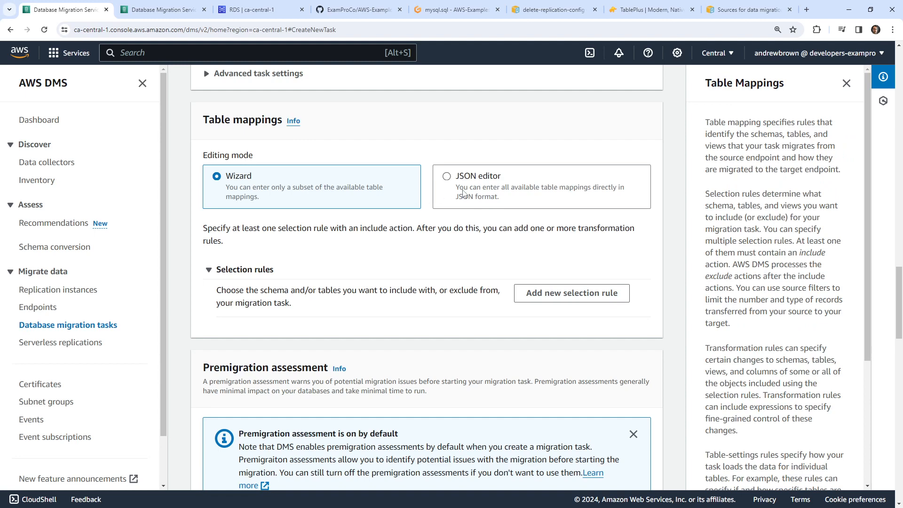
click(460, 205)
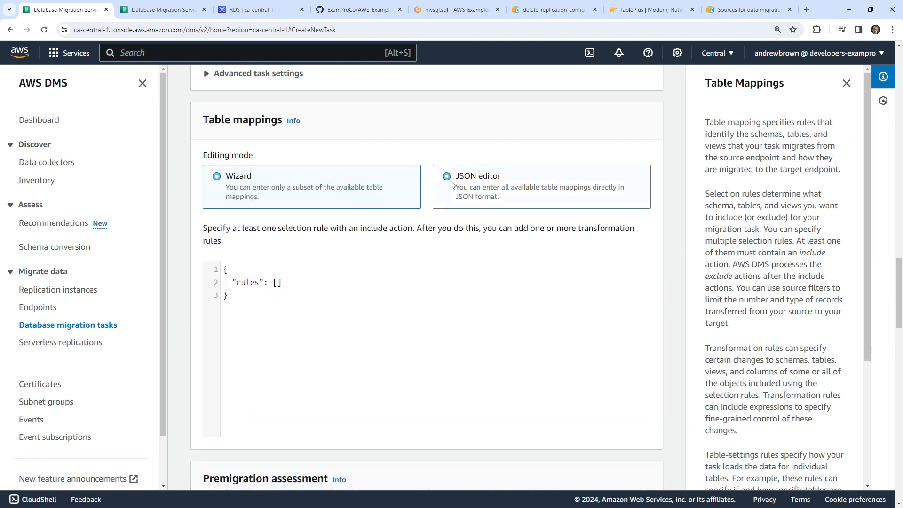
click(280, 182)
click(487, 177)
click(564, 12)
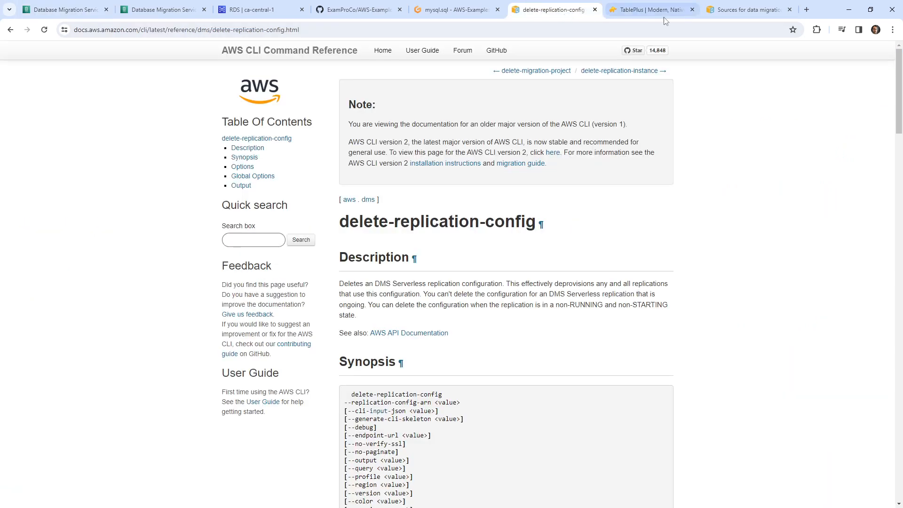
- Search the web for DMS selection rule JSON examples
click(748, 9)
click(683, 30)
text(sleection)
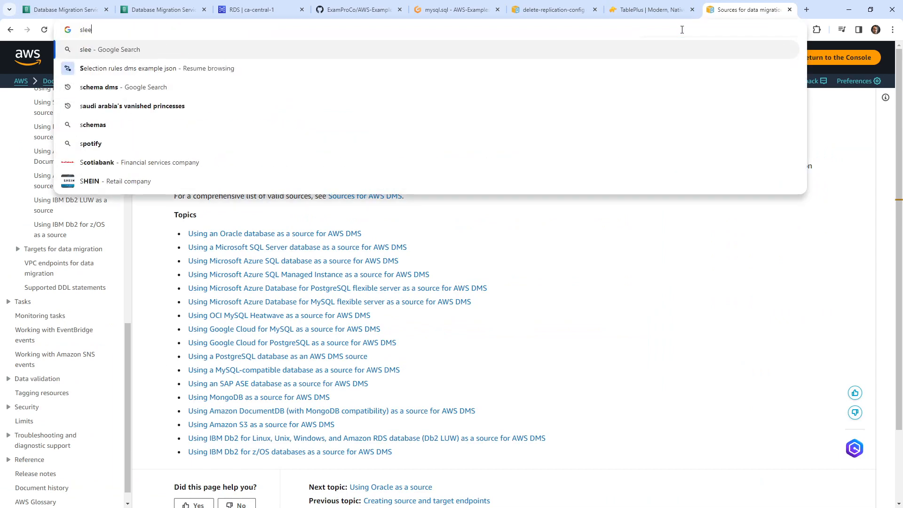
key(ctrl+a)
text(selection)
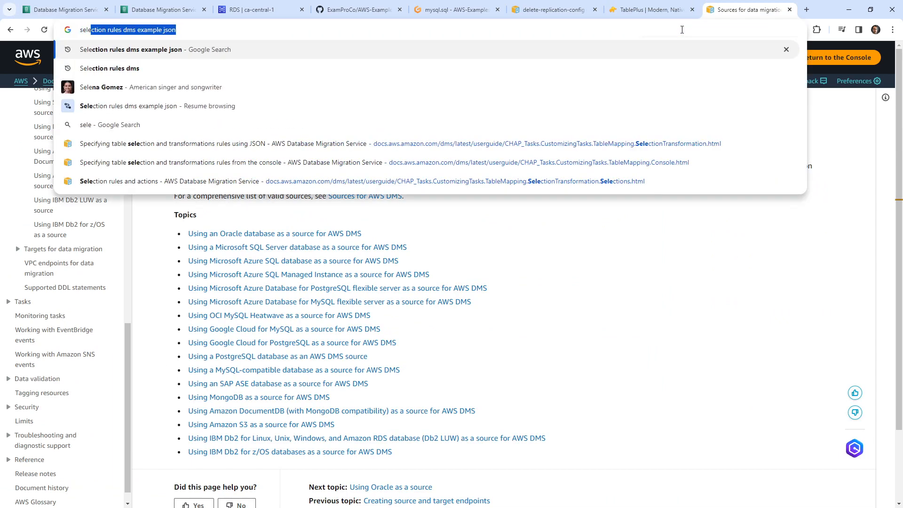
key(Return)
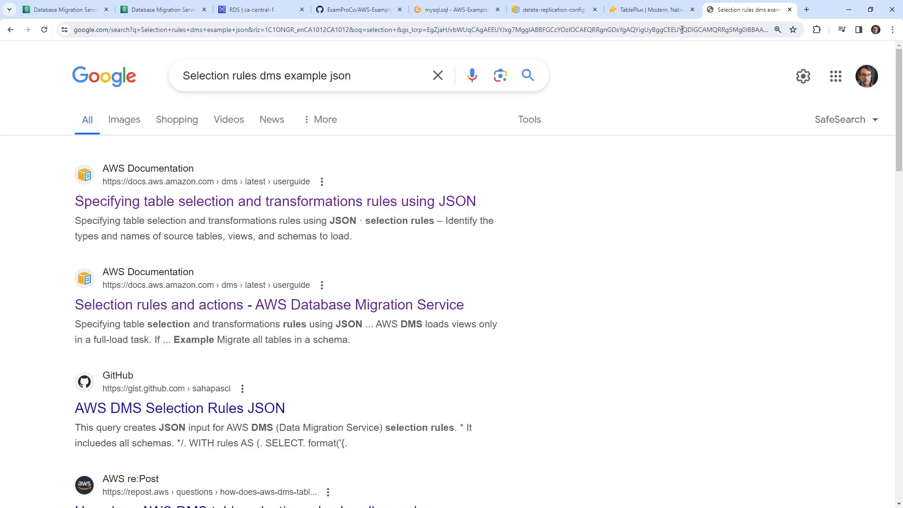
- Select the first migrate-all-tables example JSON on the Selection rules and actions page
click(357, 201)
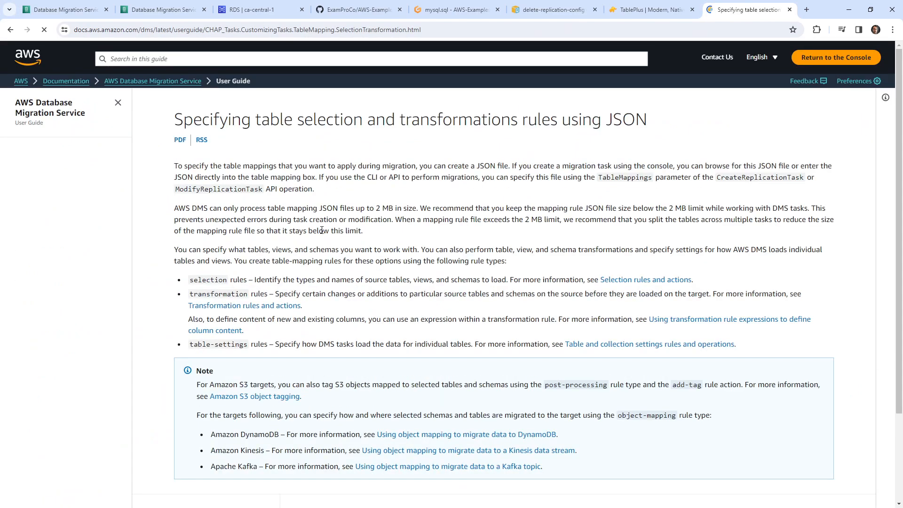
click(10, 29)
click(353, 301)
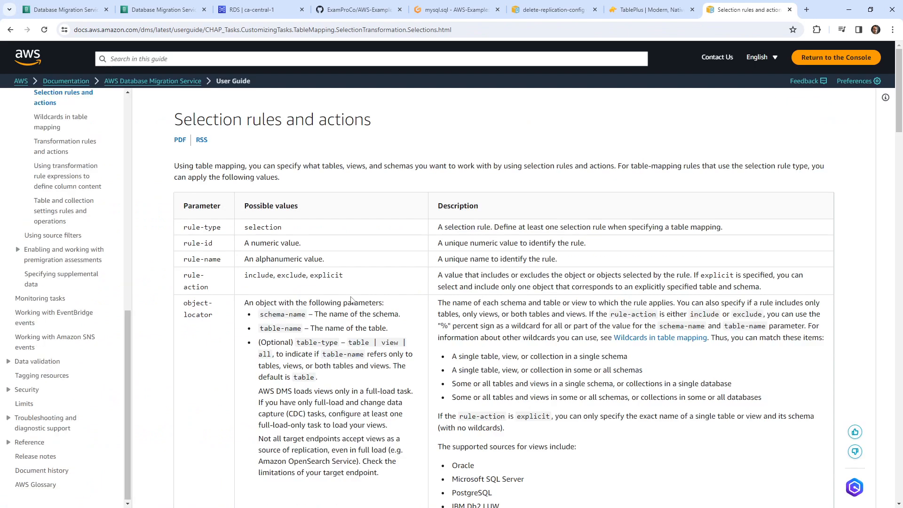
scroll(348, 272, down, 20)
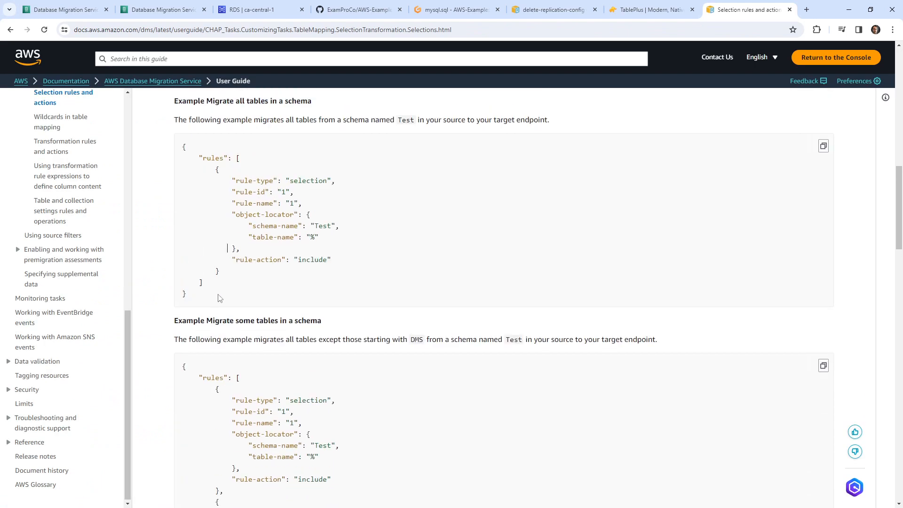
drag(221, 297, 179, 152)
key(ctrl+c)
scroll(320, 349, down, 1)
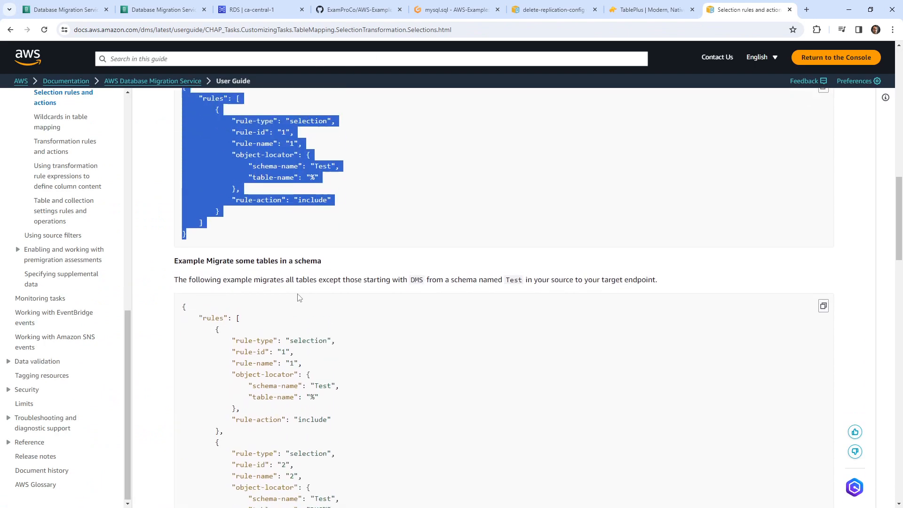
scroll(320, 349, up, 2)
click(177, 10)
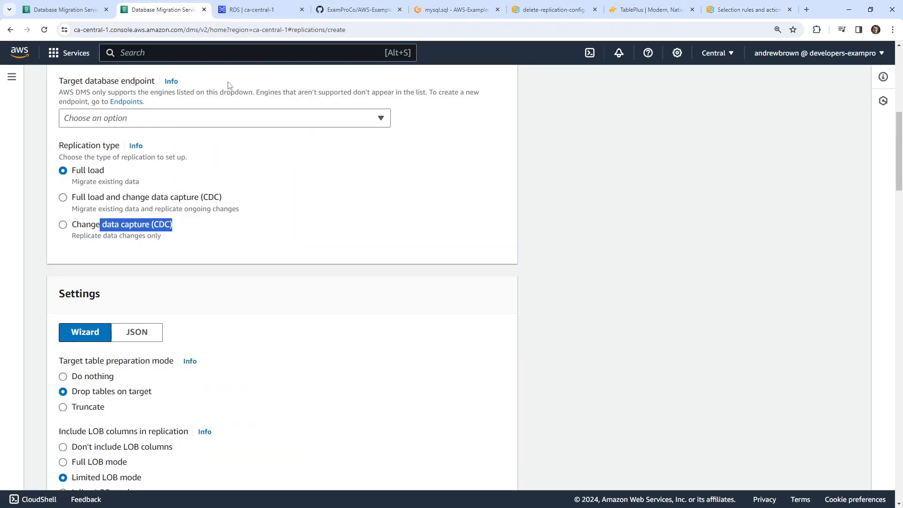
- Replace the default table mappings JSON with the pasted example selection rule
click(77, 10)
drag(333, 336, 193, 246)
key(ctrl+v)
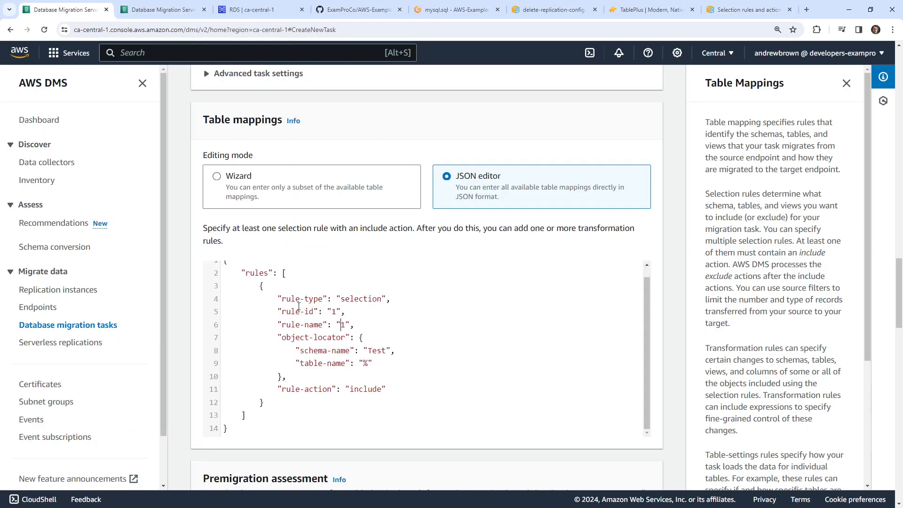
- Change the rule's schema-name from Test to public and table-name from % to example_table
drag(259, 299, 408, 296)
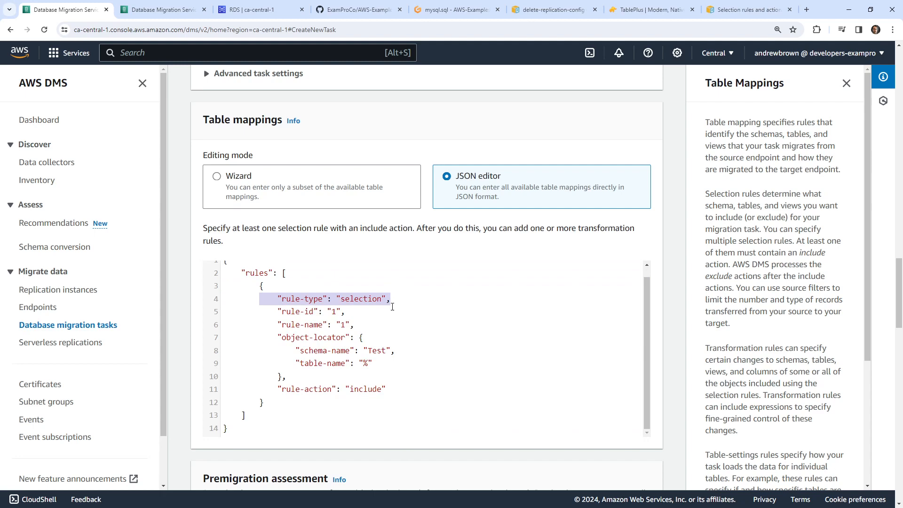
double_click(385, 350)
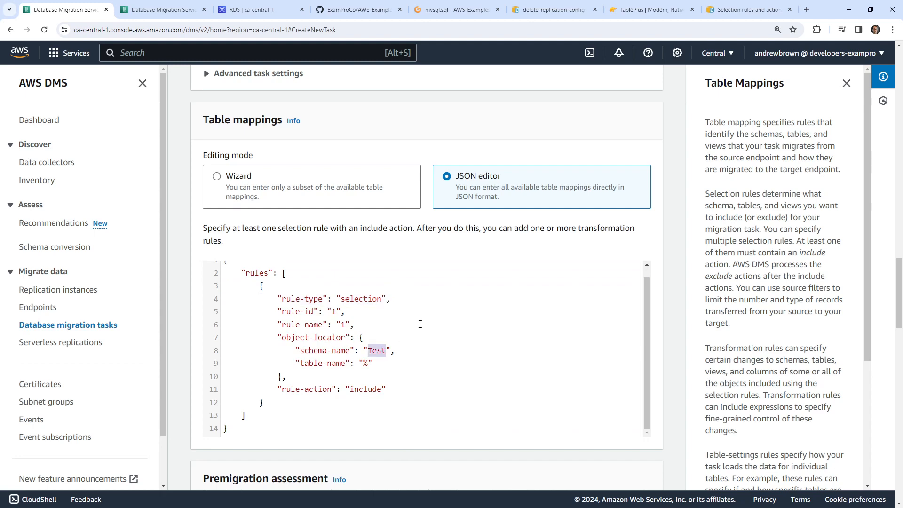
text(public)
click(435, 14)
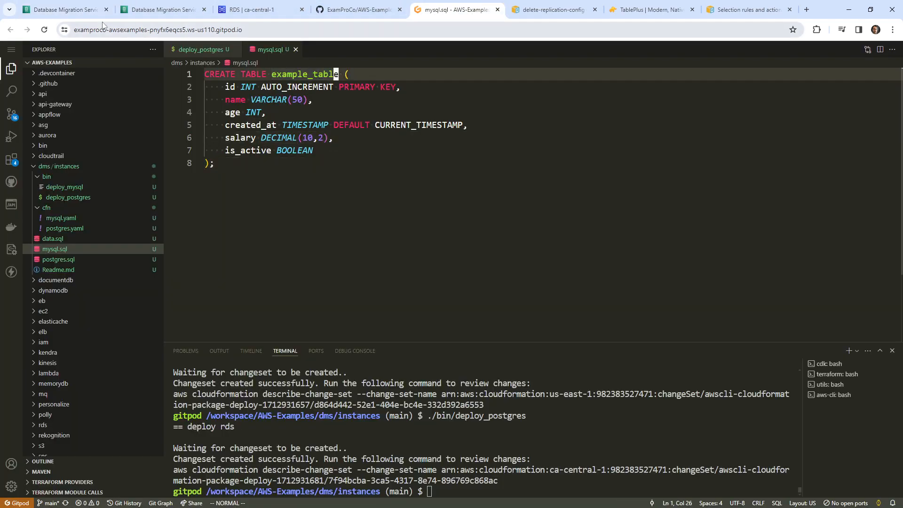
click(66, 10)
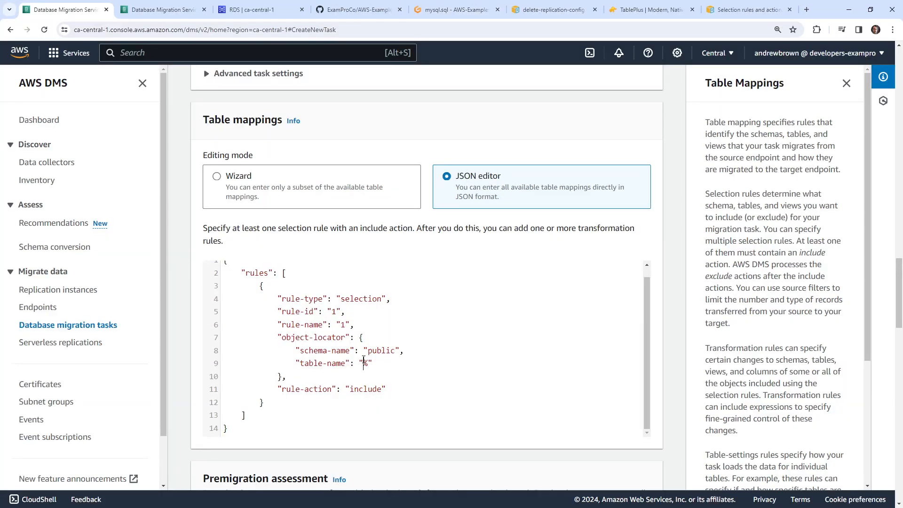
drag(364, 363, 369, 360)
text(example_table)
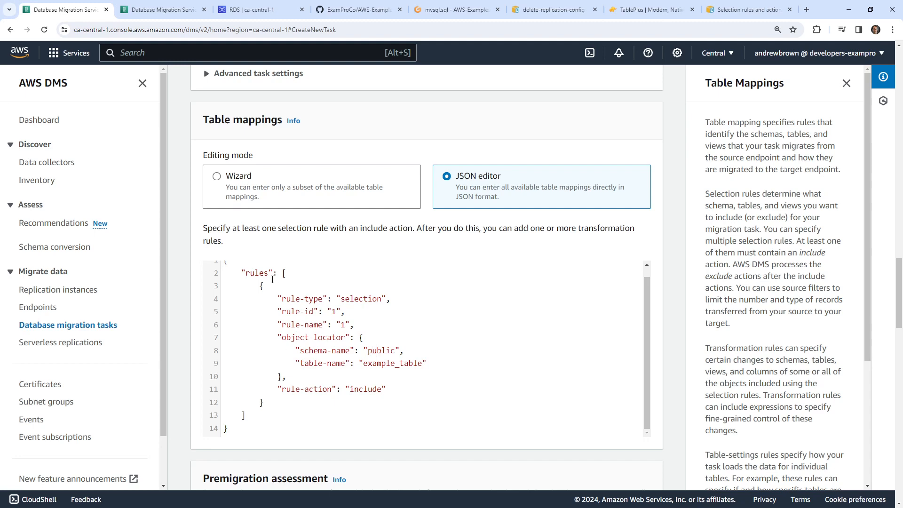
- Highlight the "rule-action": "include" line in the table-mapping JSON and view the selection rules docs
drag(272, 279, 282, 376)
drag(385, 389, 232, 389)
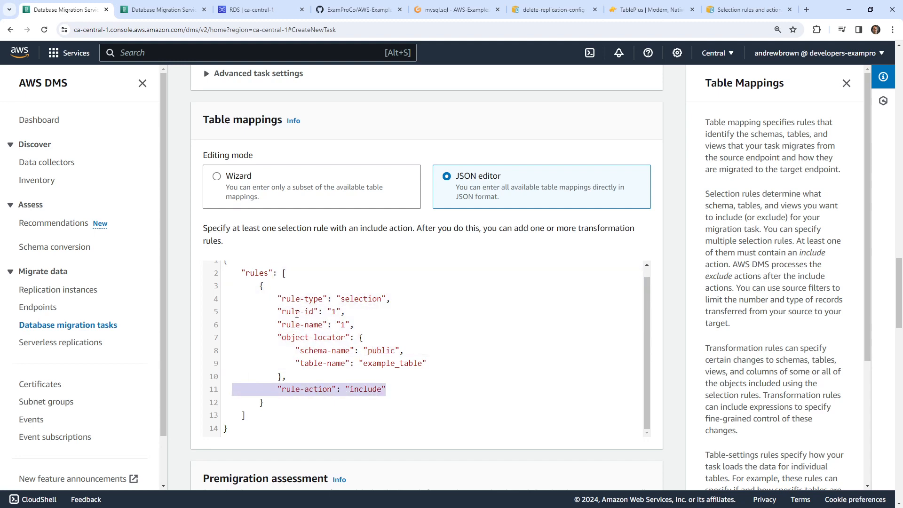
click(748, 9)
scroll(552, 181, up, 10)
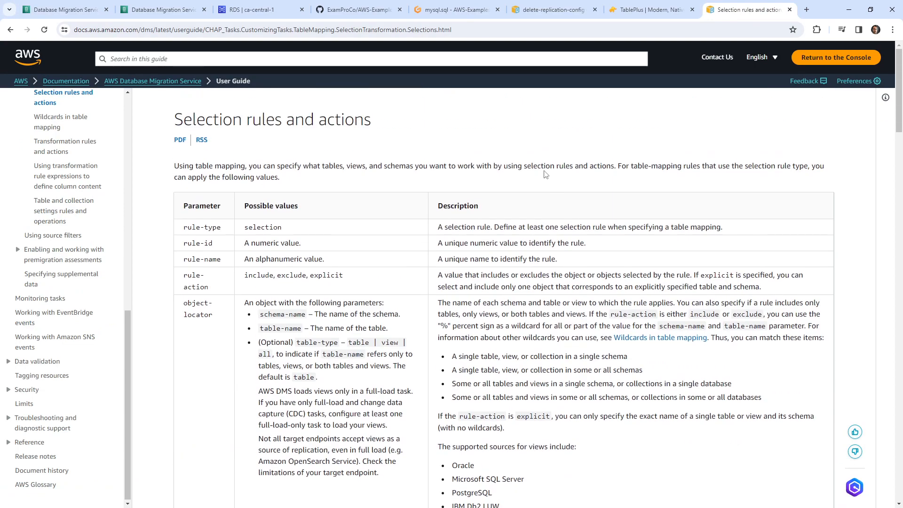
- Find 'include' on the selection rules documentation page, then go back to the DMS table mappings
key(ctrl+f)
text(include)
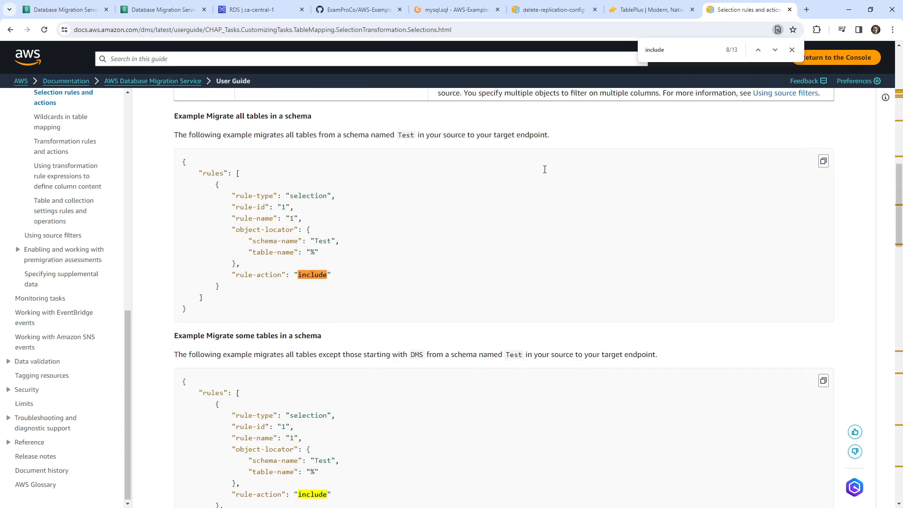
scroll(545, 170, up, 10)
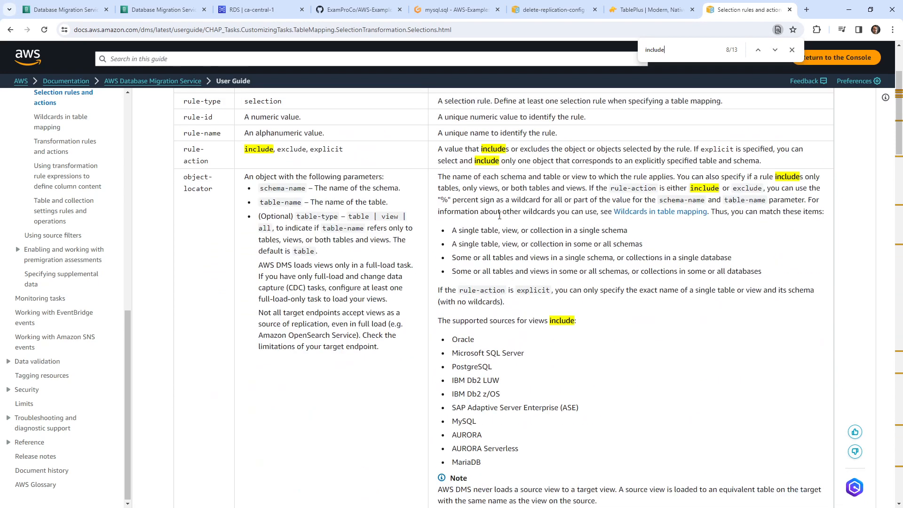
scroll(499, 215, up, 2)
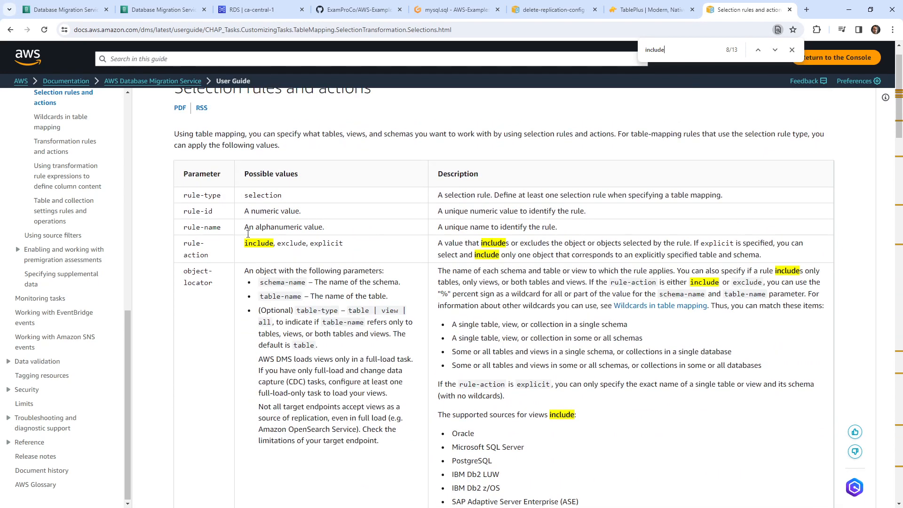
click(449, 12)
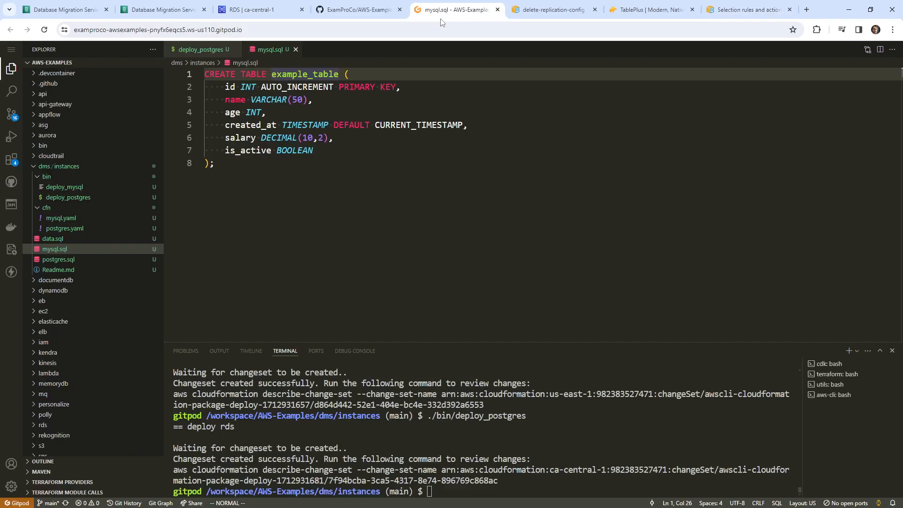
click(66, 9)
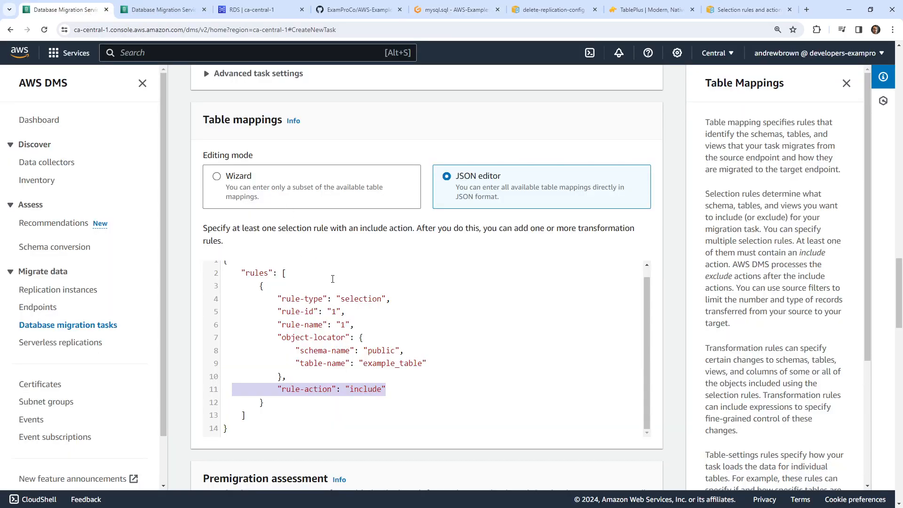
scroll(657, 281, down, 6)
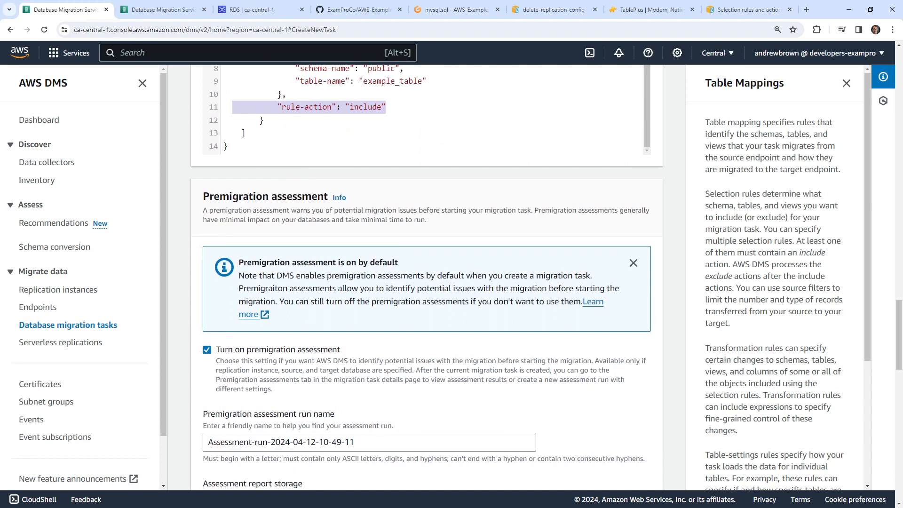
drag(257, 213, 618, 210)
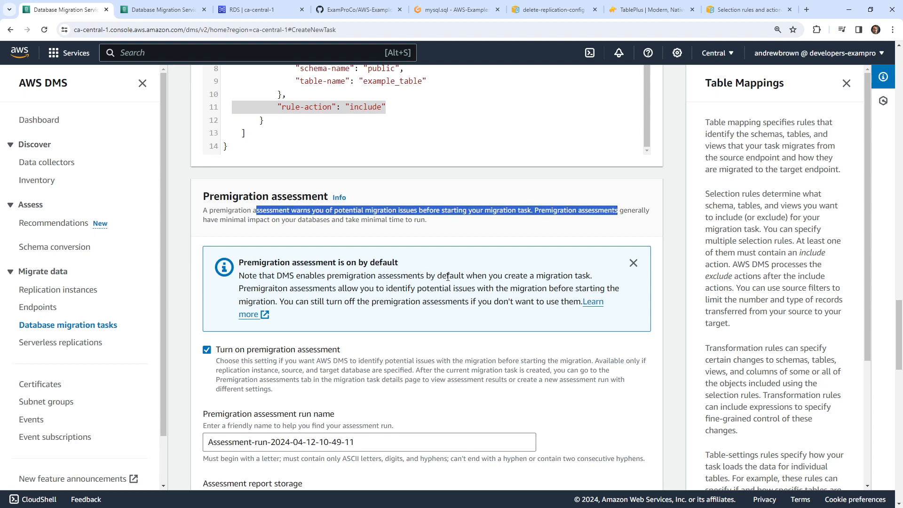
scroll(305, 284, down, 2)
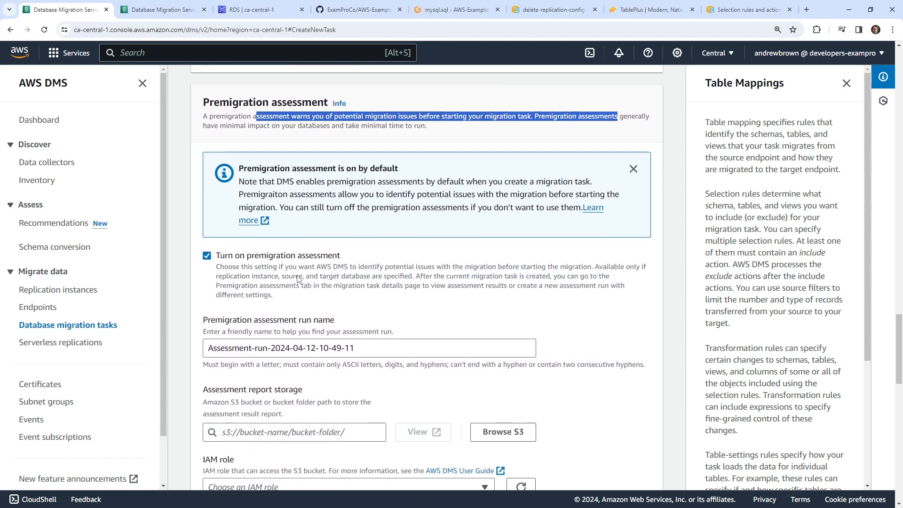
scroll(292, 364, up, 10)
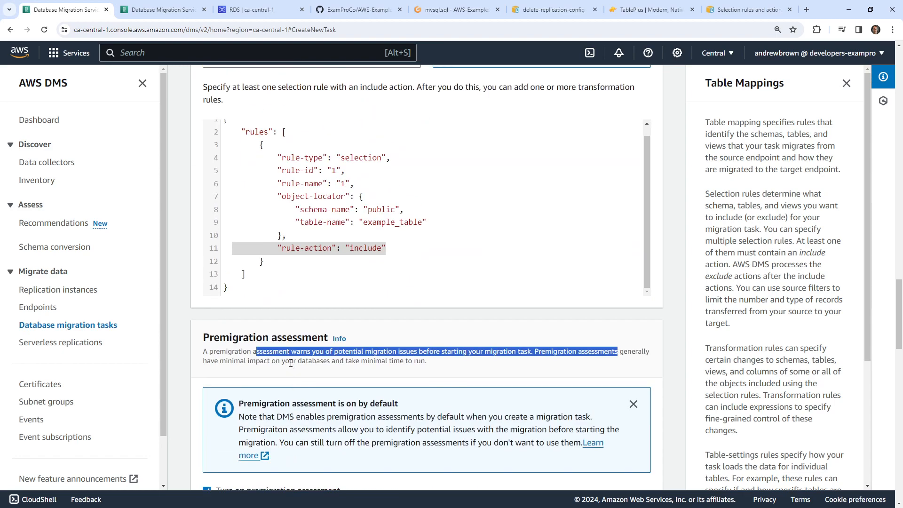
scroll(296, 268, down, 11)
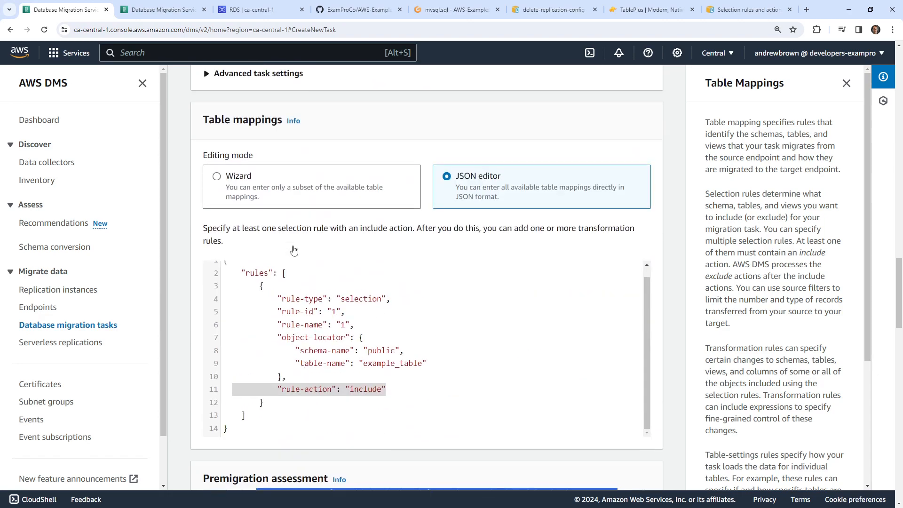
scroll(282, 330, down, 4)
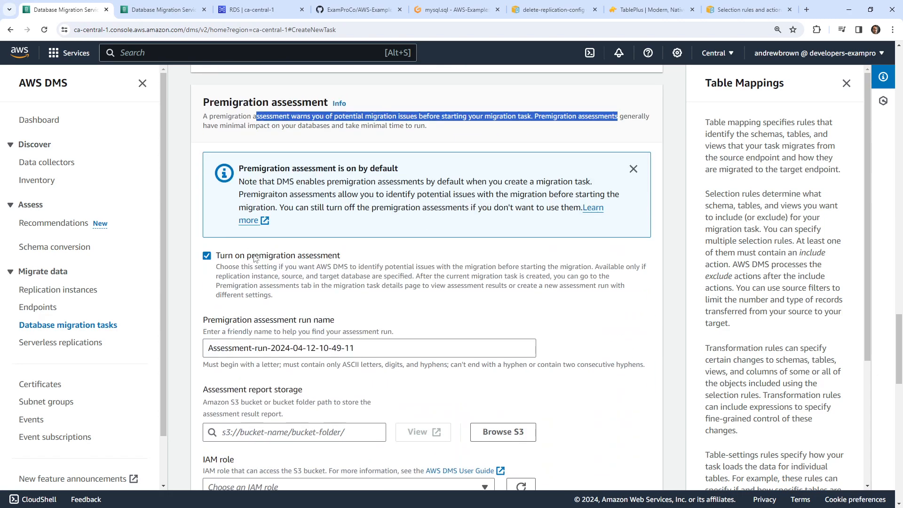
scroll(317, 255, up, 6)
scroll(395, 269, down, 9)
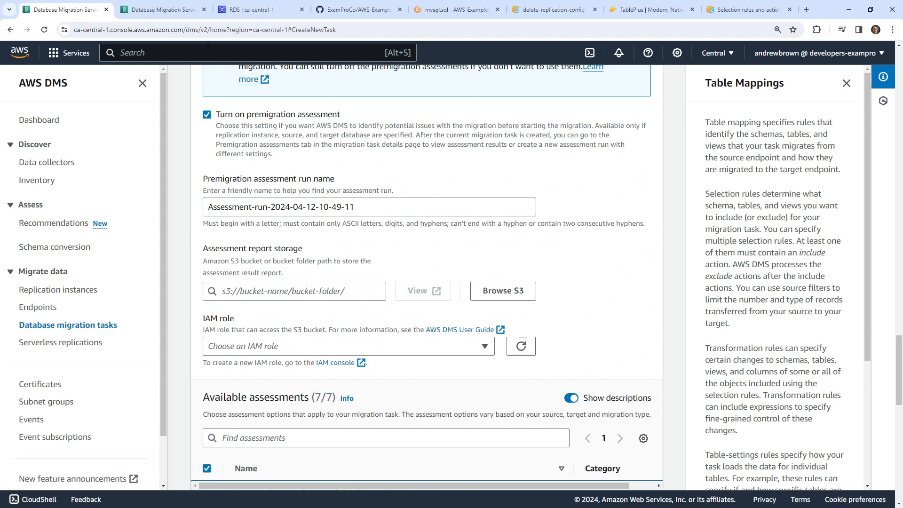
right_click(33, 54)
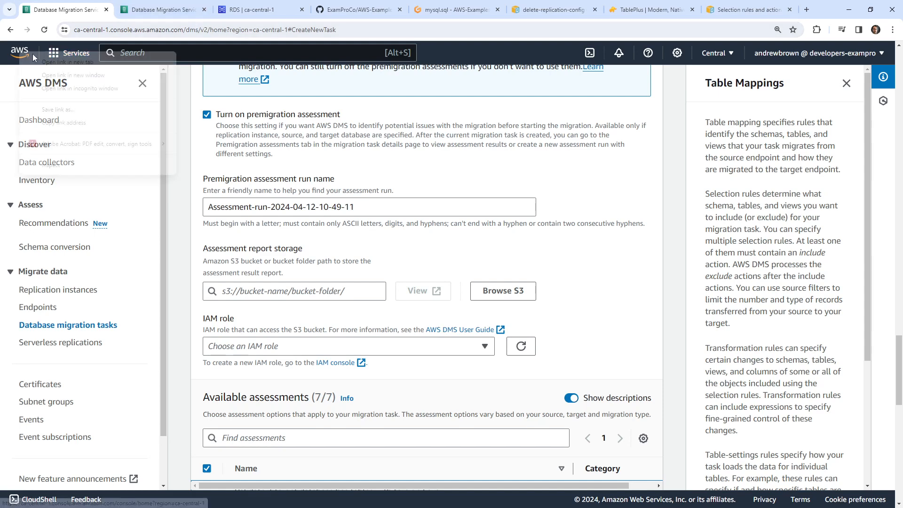
- Open Console Home in a new tab and go to the S3 service
click(67, 62)
click(146, 10)
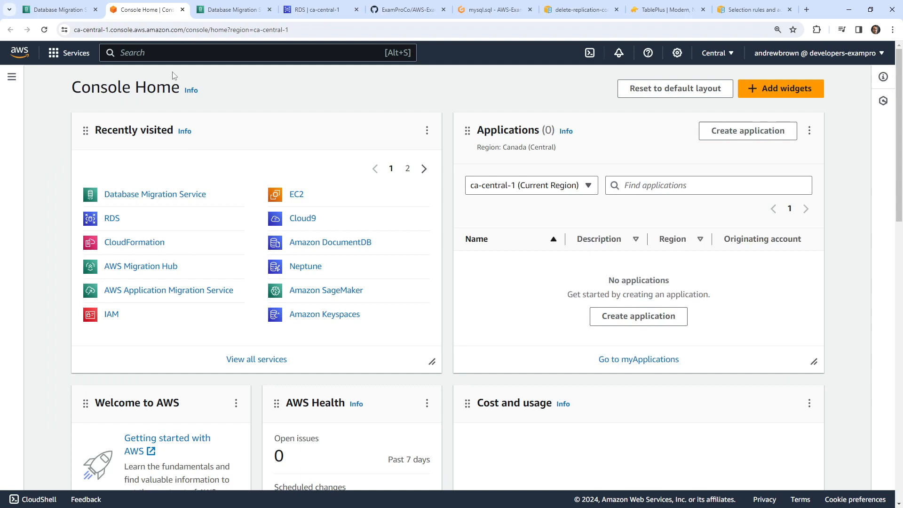
click(179, 51)
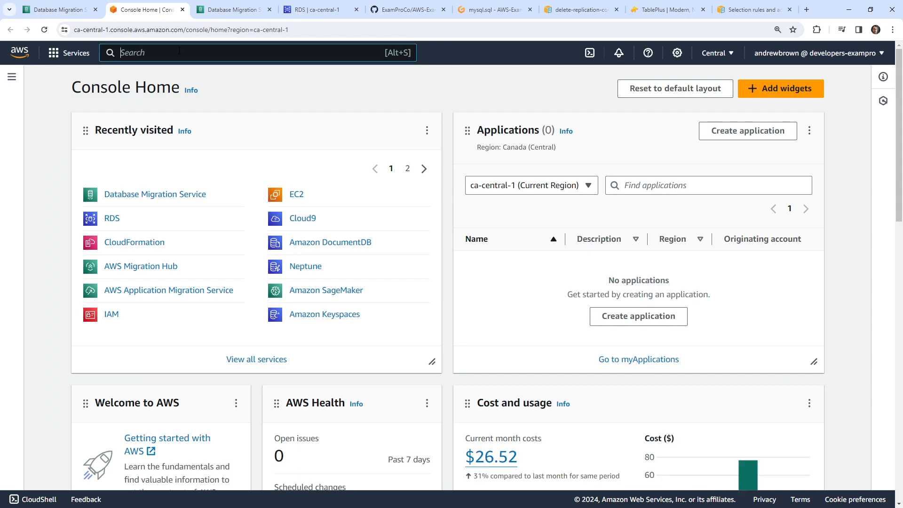
text(s3)
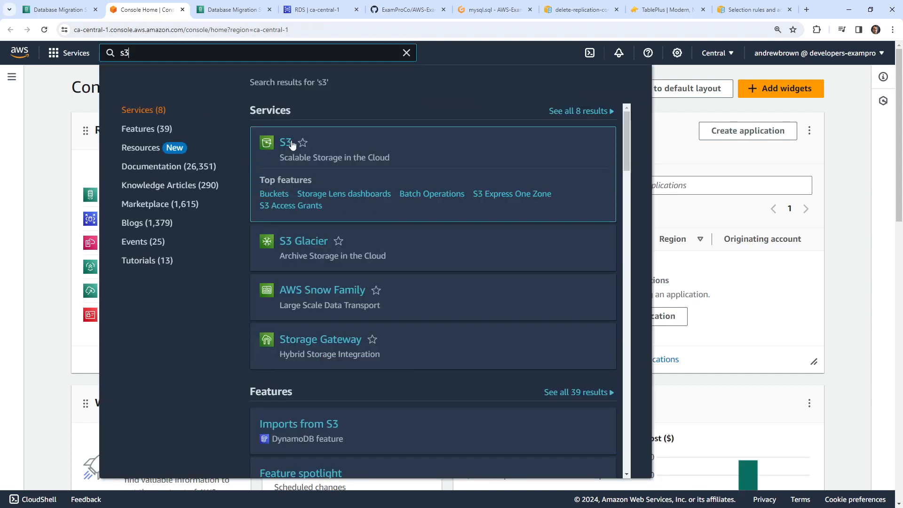
click(304, 147)
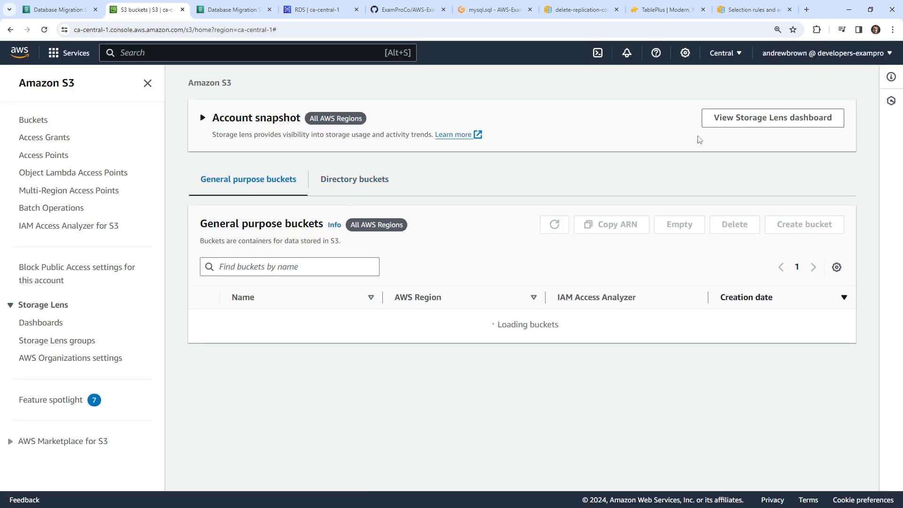
- Start a new S3 bucket and enter the name dms-migration
click(797, 224)
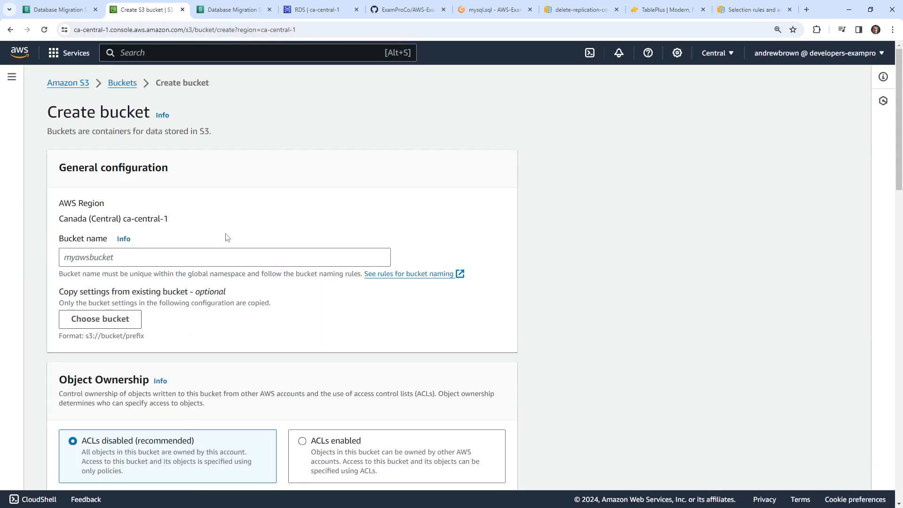
click(130, 258)
drag(88, 219, 156, 222)
click(130, 263)
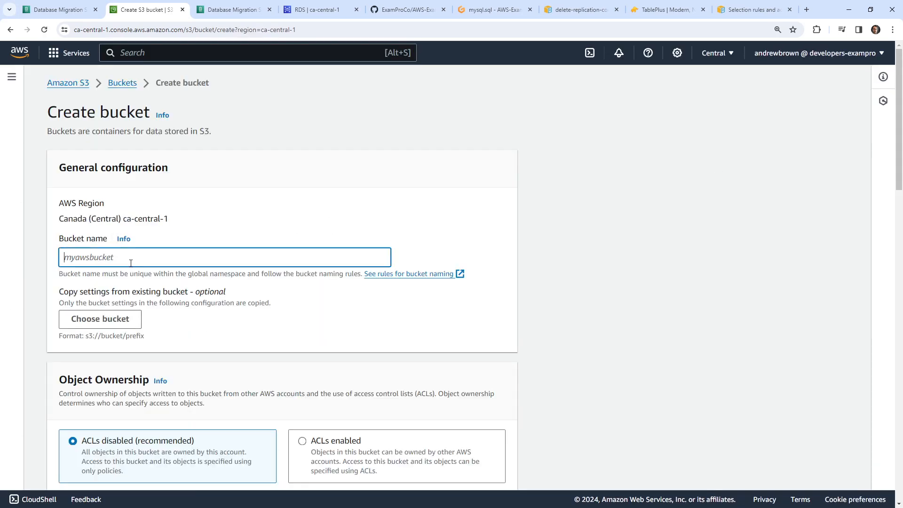
text(dms)
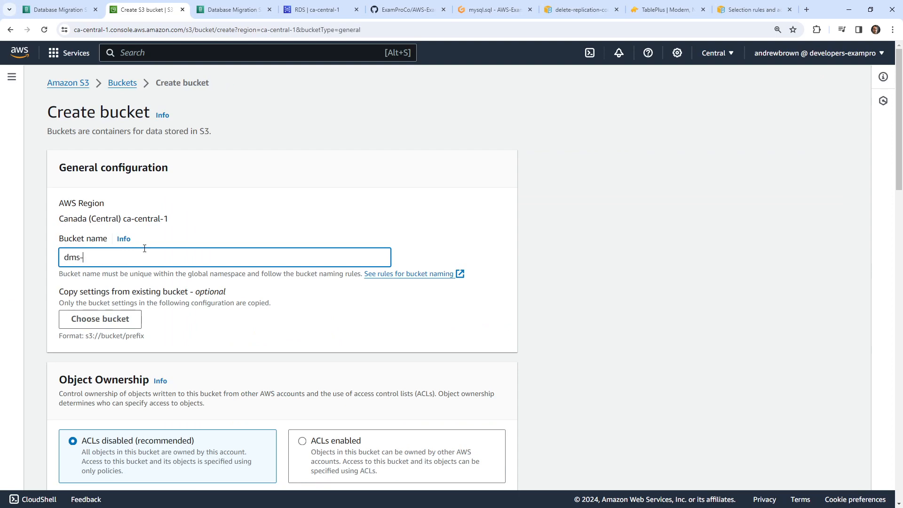
text(-migration)
key(ctrl+a)
- Glance back at the DMS create-task page, then return to the bucket form
click(71, 11)
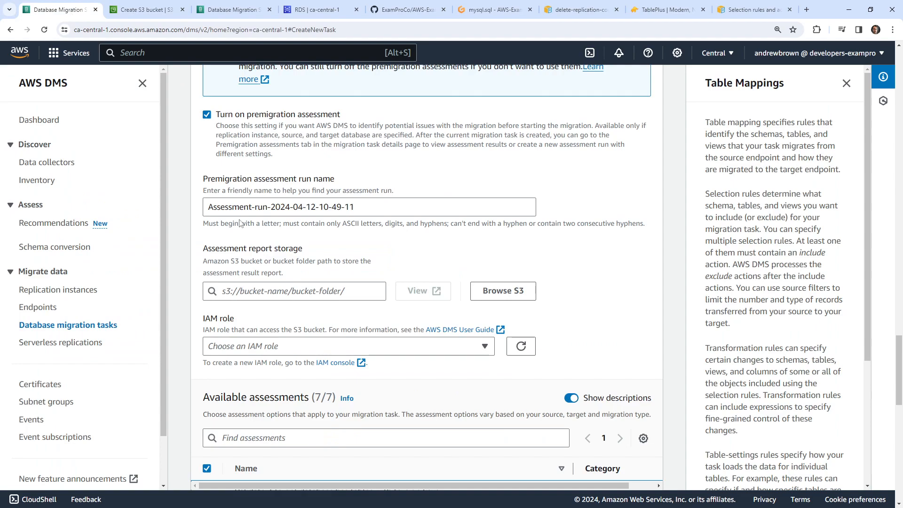
scroll(240, 223, up, 2)
scroll(212, 188, down, 3)
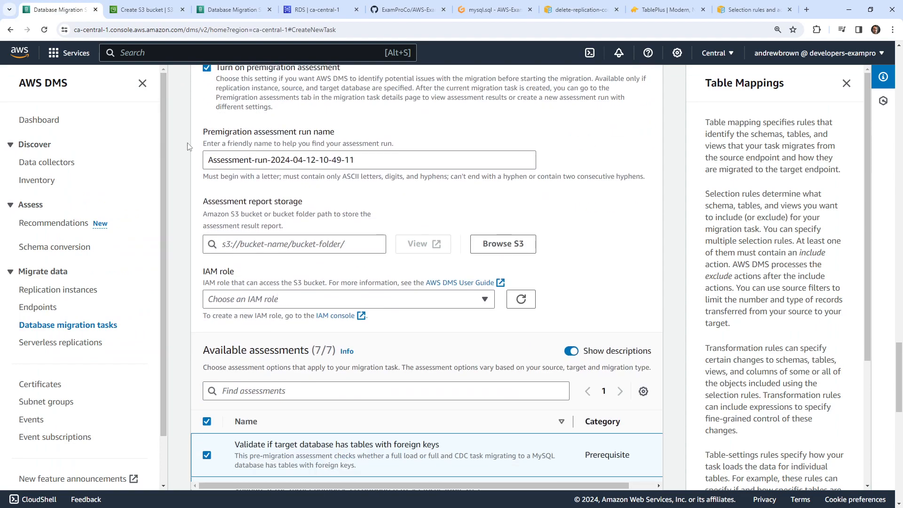
click(134, 11)
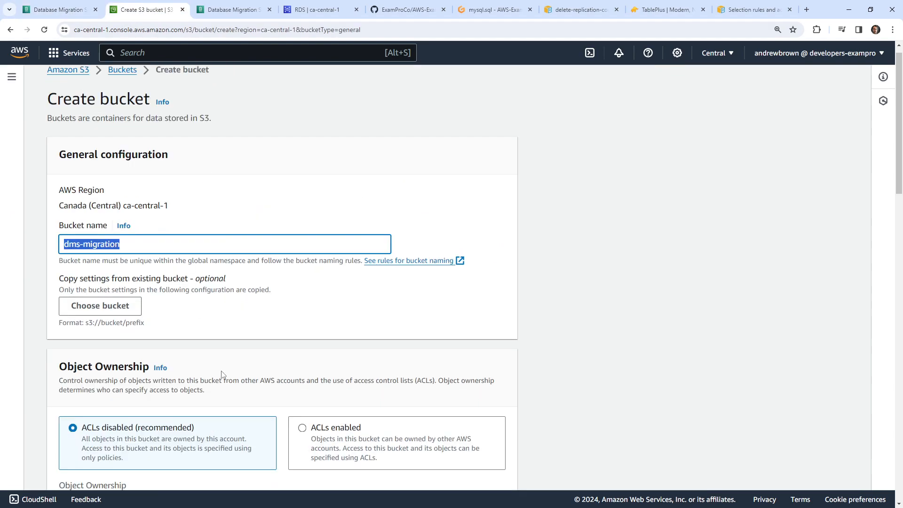
scroll(231, 353, down, 10)
scroll(231, 352, down, 10)
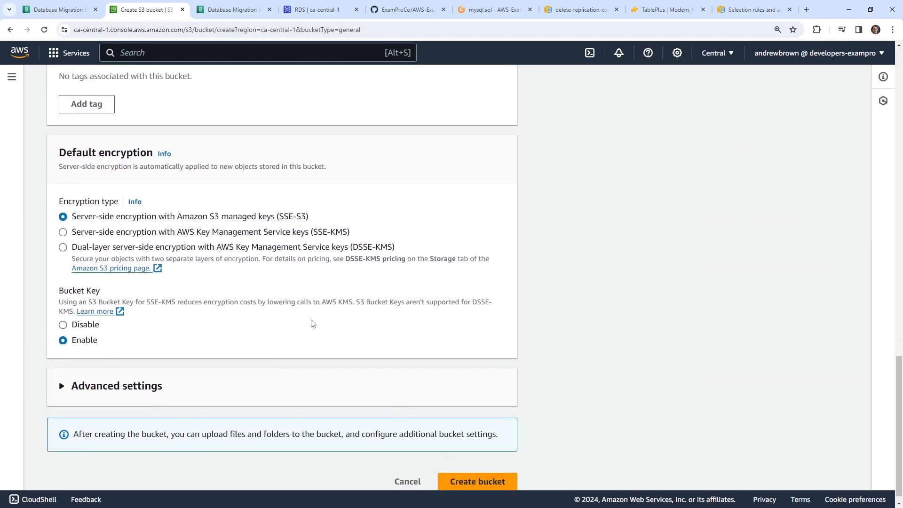
scroll(282, 310, up, 15)
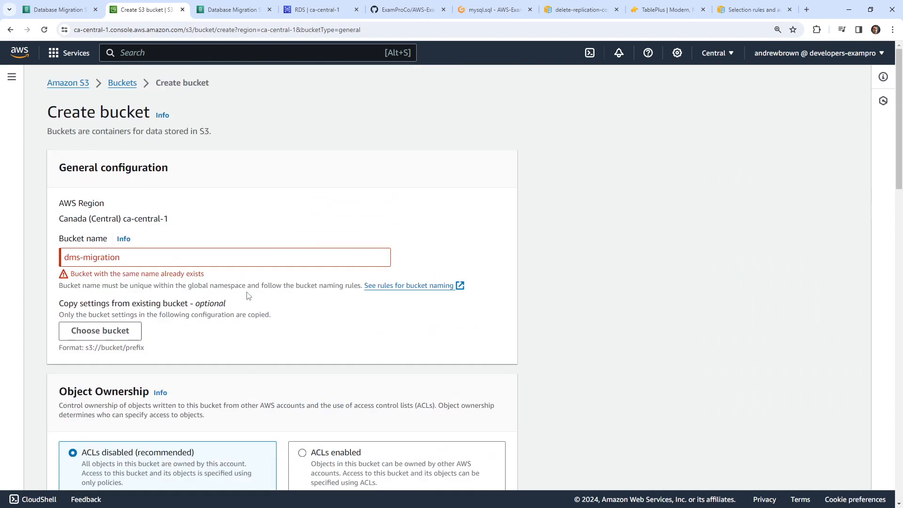
- Make the bucket name unique as dms-migration-456 and create the bucket
click(143, 259)
text(-456)
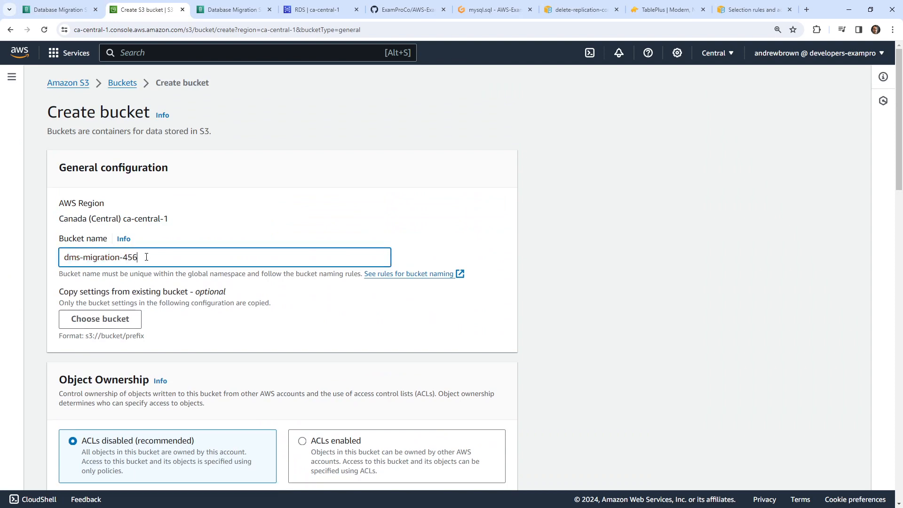
drag(146, 256, 47, 259)
scroll(367, 381, down, 20)
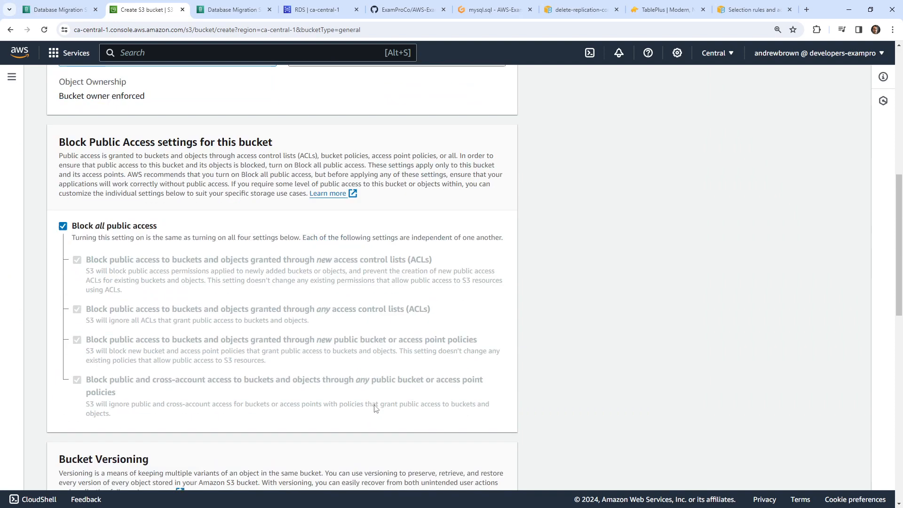
click(459, 470)
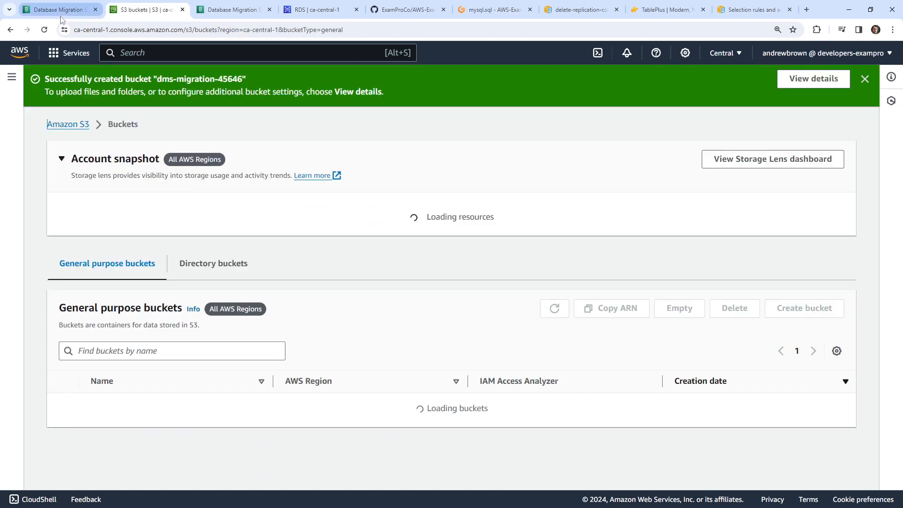
click(61, 16)
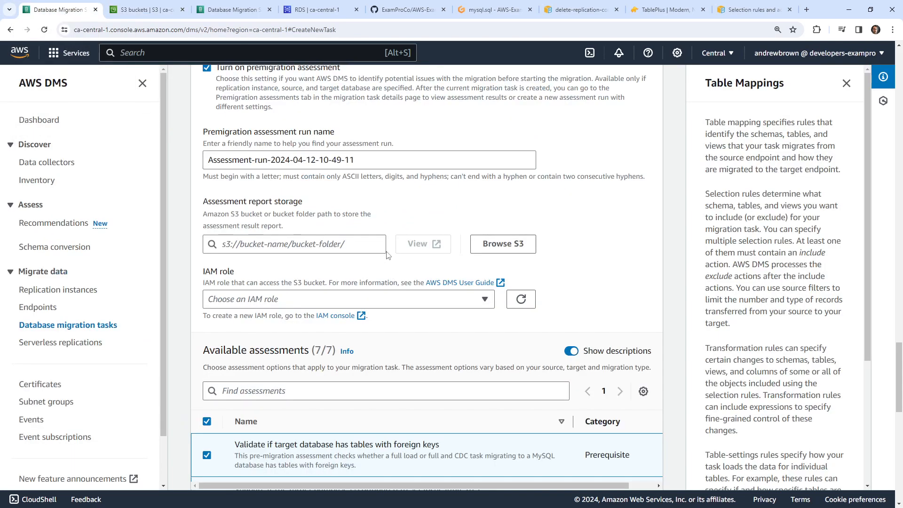
- Browse S3 buckets filtered for dms-migration-45646, then close the browser without choosing one
click(488, 251)
click(205, 174)
text(dms-migration-45646)
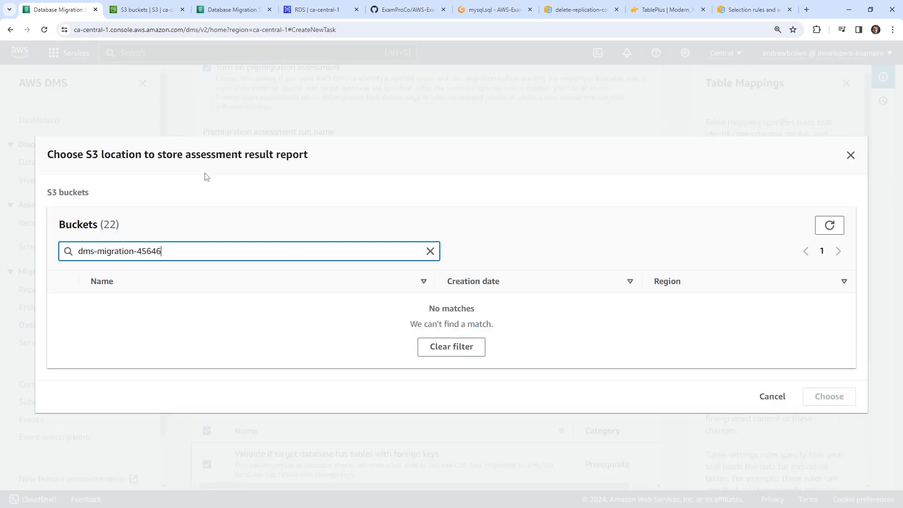
click(829, 225)
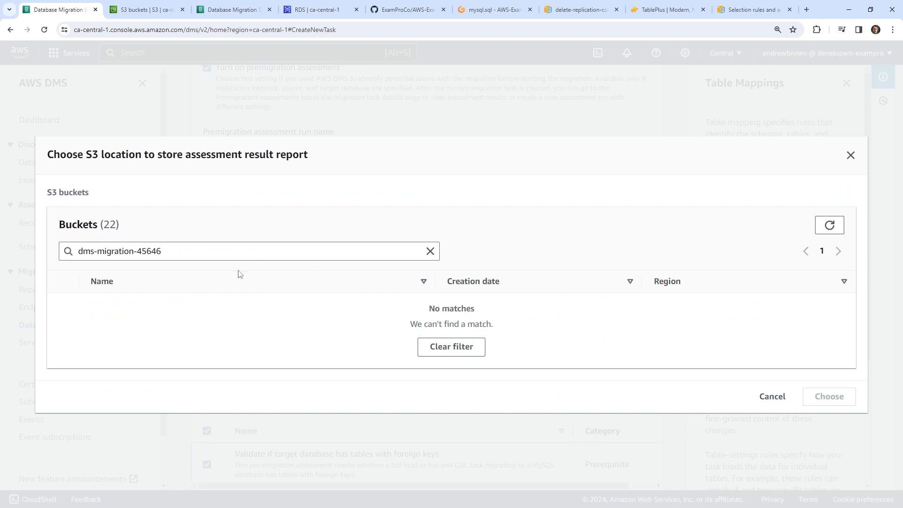
click(851, 156)
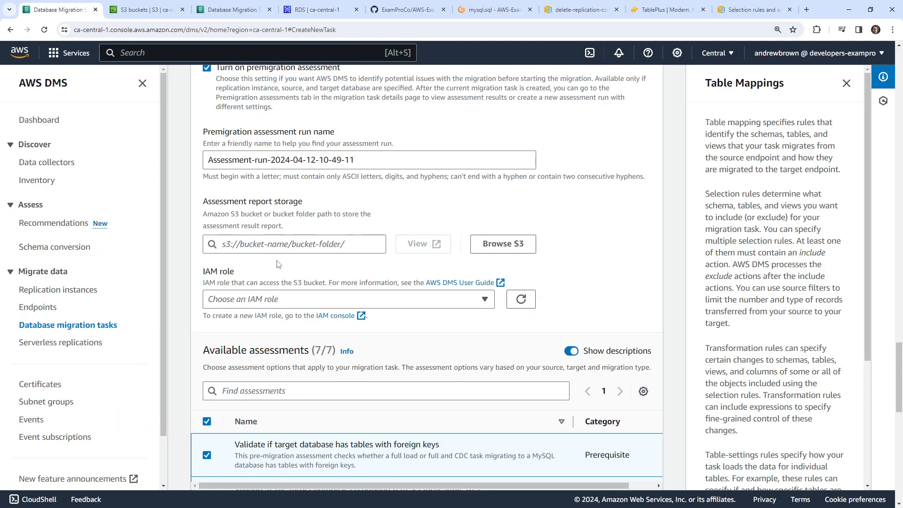
- Set the assessment report storage path to s3://dms-migration-45646/report/
click(276, 245)
text(s3)
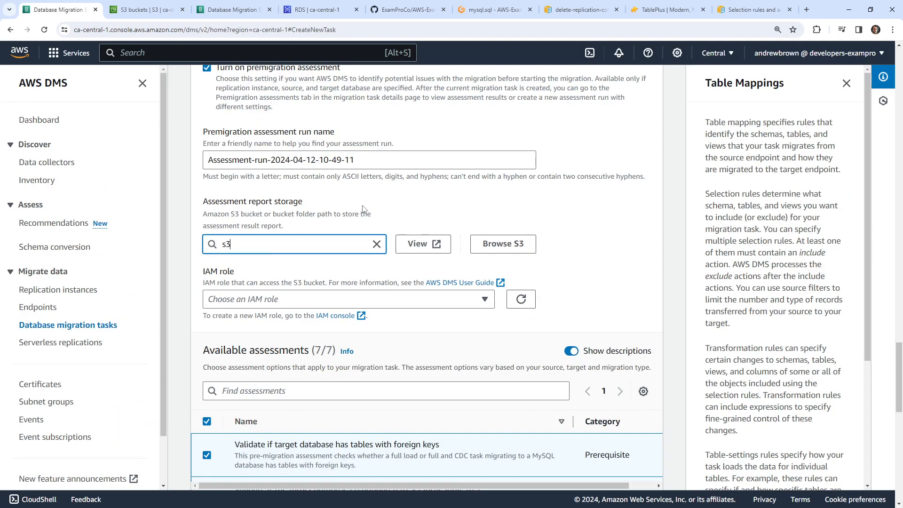
text(://)
text(dms-migration-45646)
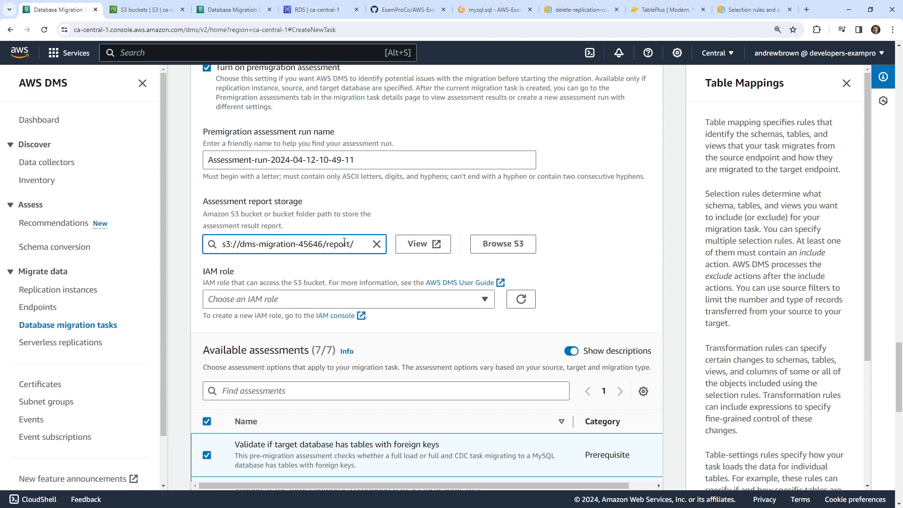
key(ctrl+a)
key(ctrl+c)
key(BackSpace)
key(ctrl+v)
- Check the IAM role list without choosing a role, and open Console Home in a new tab
click(412, 304)
click(413, 304)
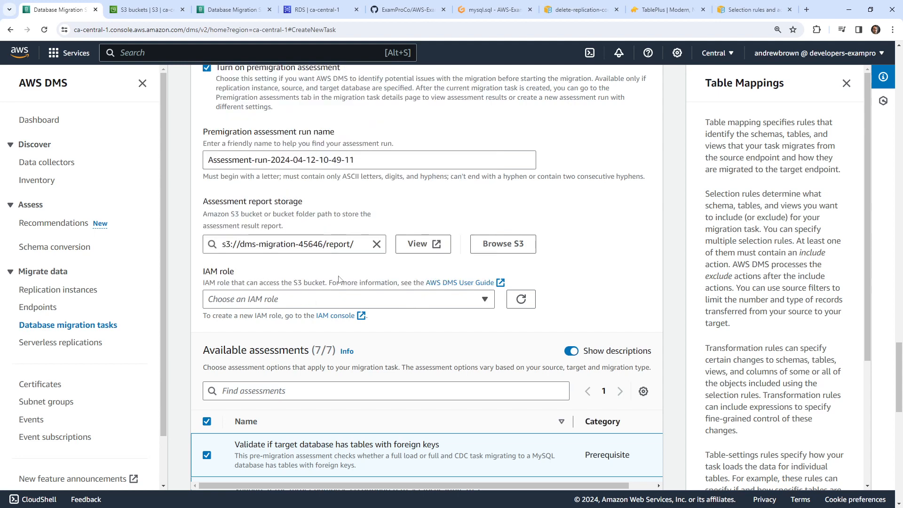
click(429, 305)
click(427, 304)
right_click(20, 52)
click(41, 62)
- Go to the IAM service from the new Console Home tab
drag(189, 12, 113, 13)
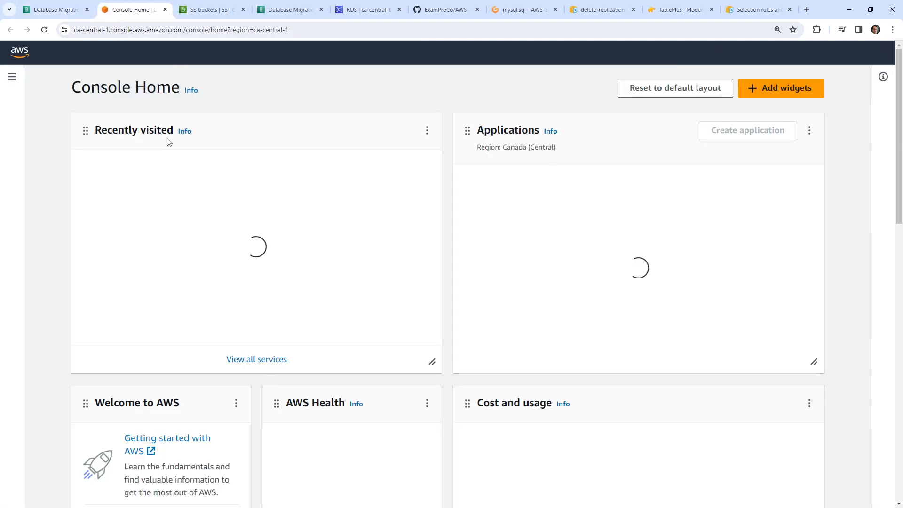
click(159, 55)
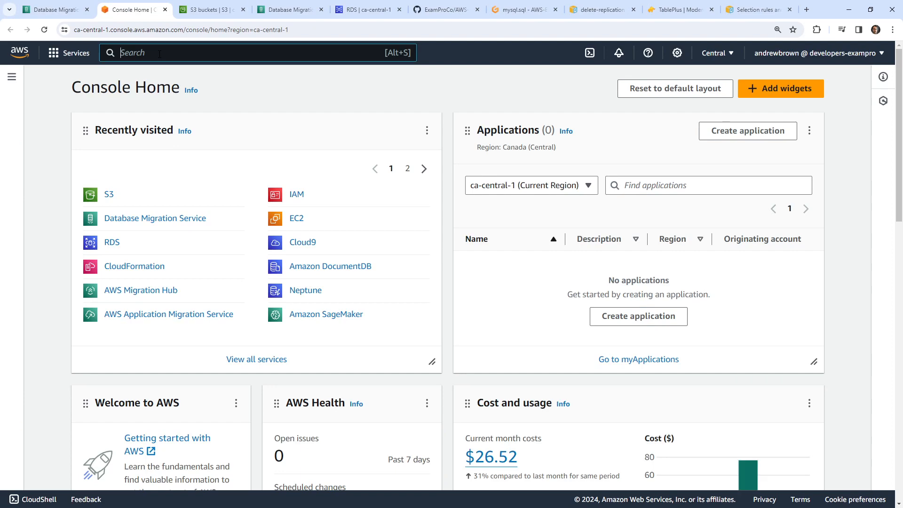
text(iam)
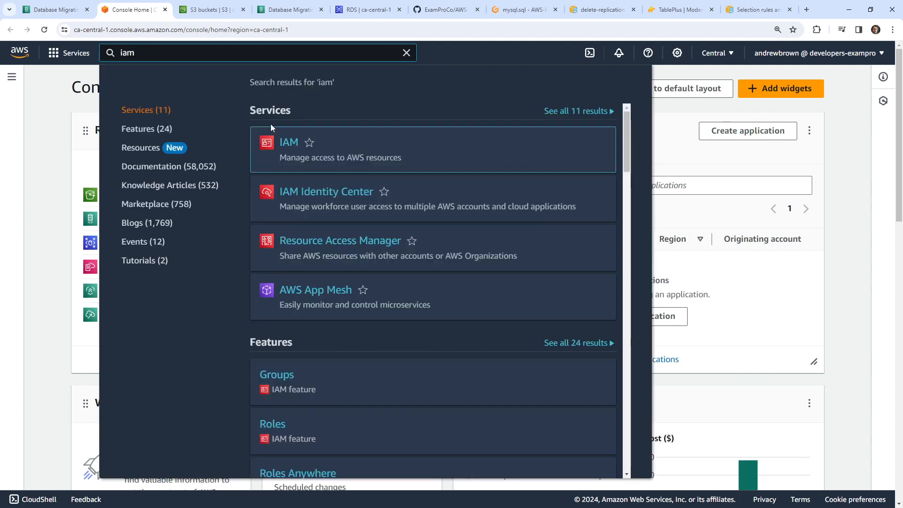
click(290, 143)
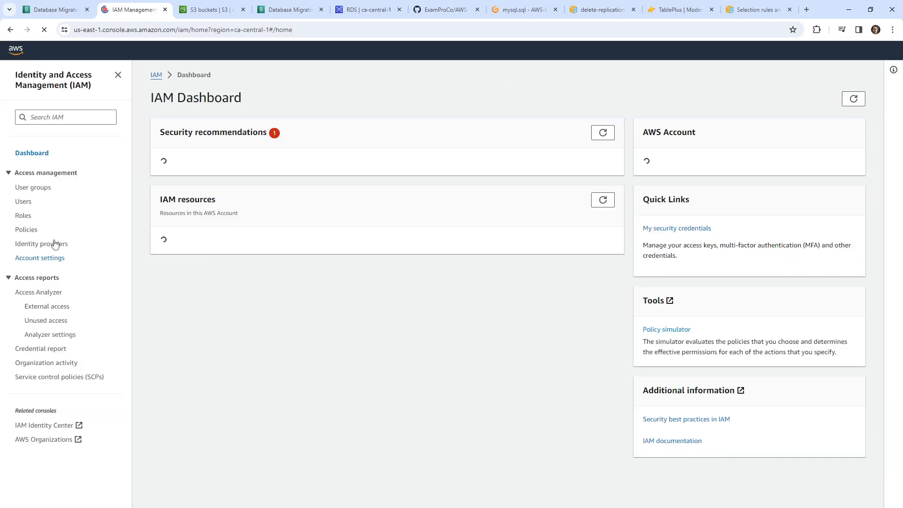
- Start creating a new IAM policy from the Policies list
click(23, 216)
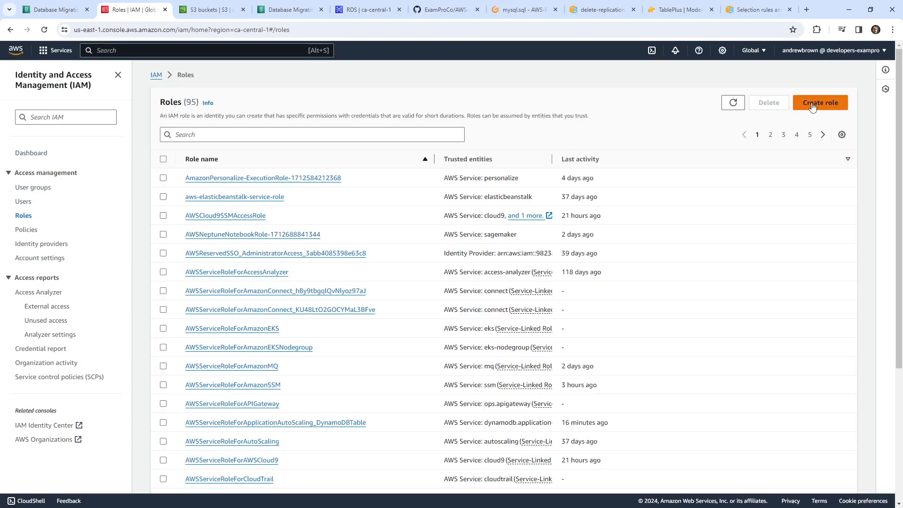
click(813, 107)
click(11, 31)
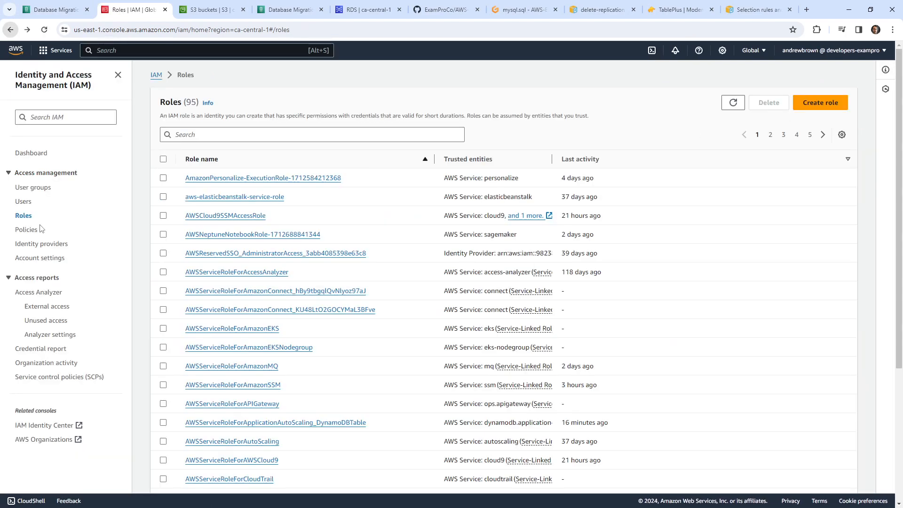
click(33, 231)
click(837, 106)
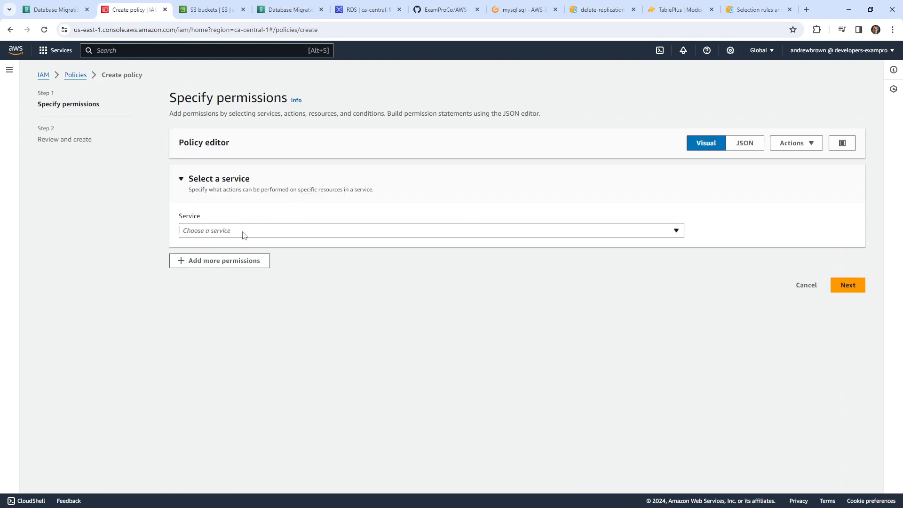
click(245, 232)
click(745, 143)
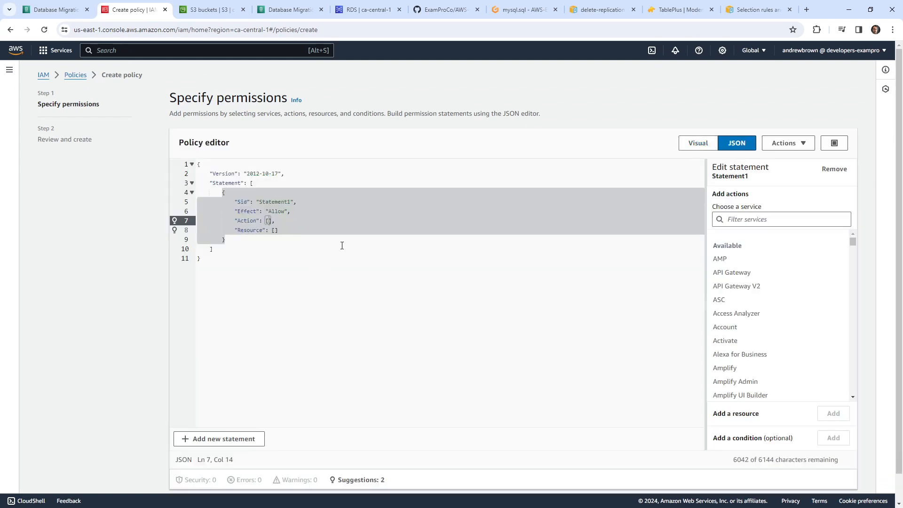
- Switch the policy editor to JSON and set the Action to s3:*
click(238, 212)
click(269, 221)
text("s3:*)
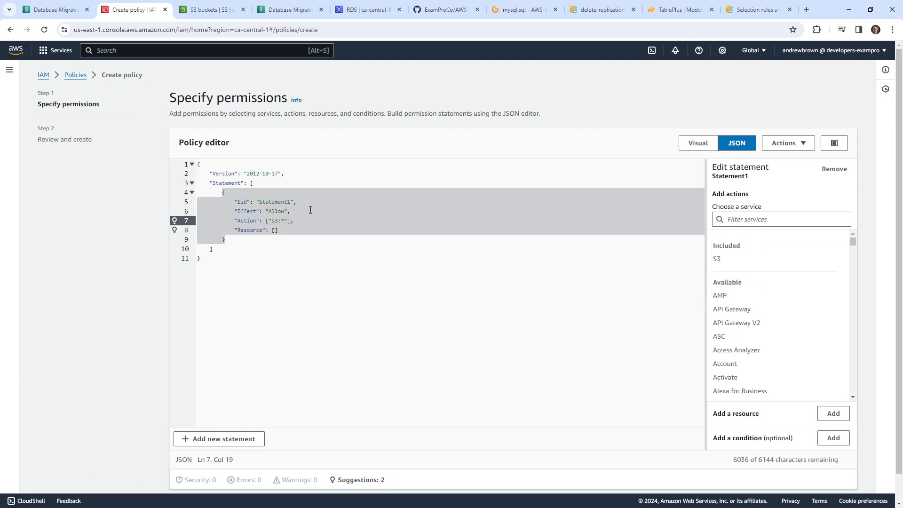
key(Down)
key(Left)
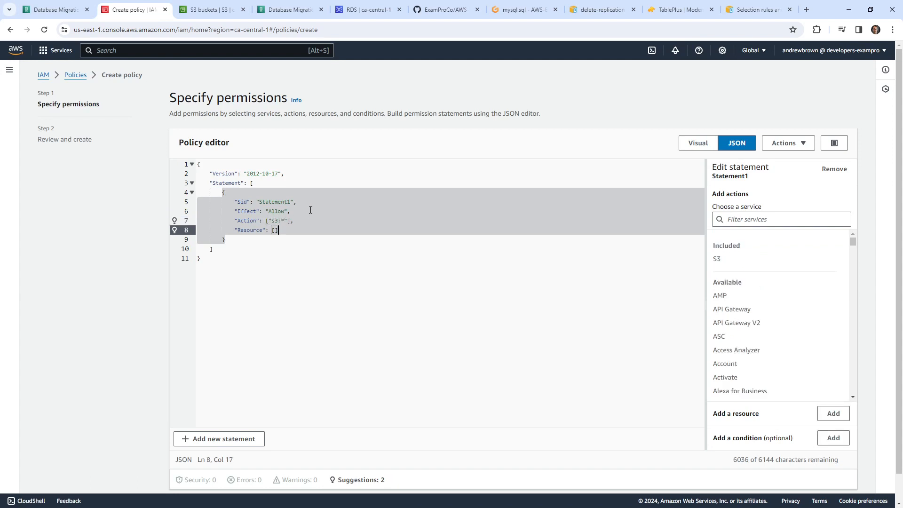
key(Return)
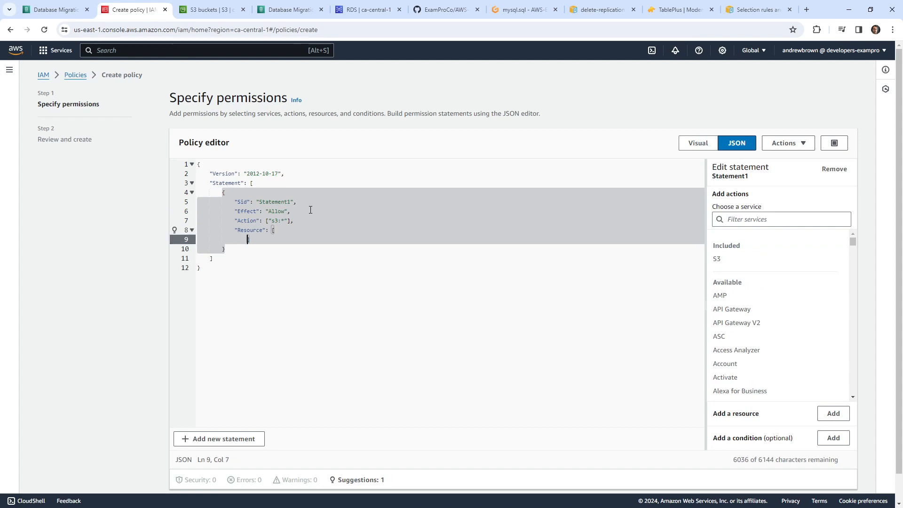
- Add an S3 resource and replace it with the s3://dms-migration-45646/report/ path
scroll(749, 374, down, 2)
click(834, 414)
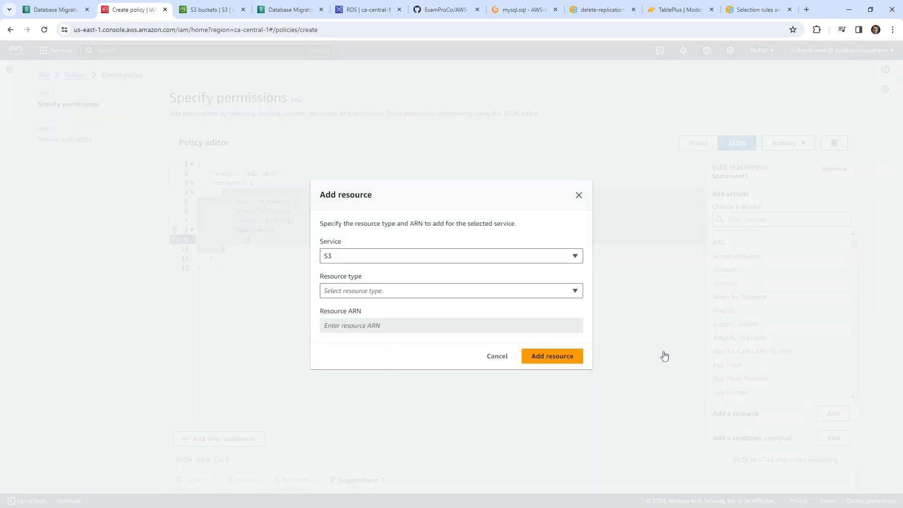
click(390, 291)
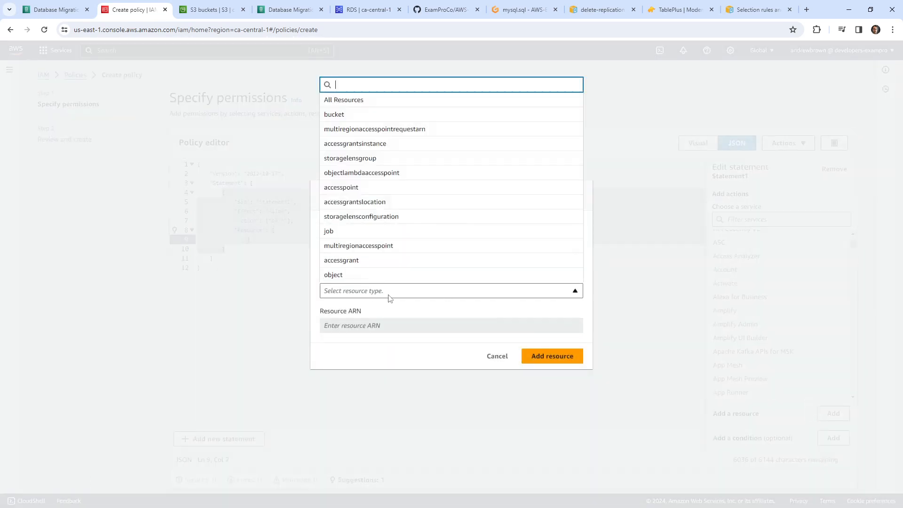
click(373, 101)
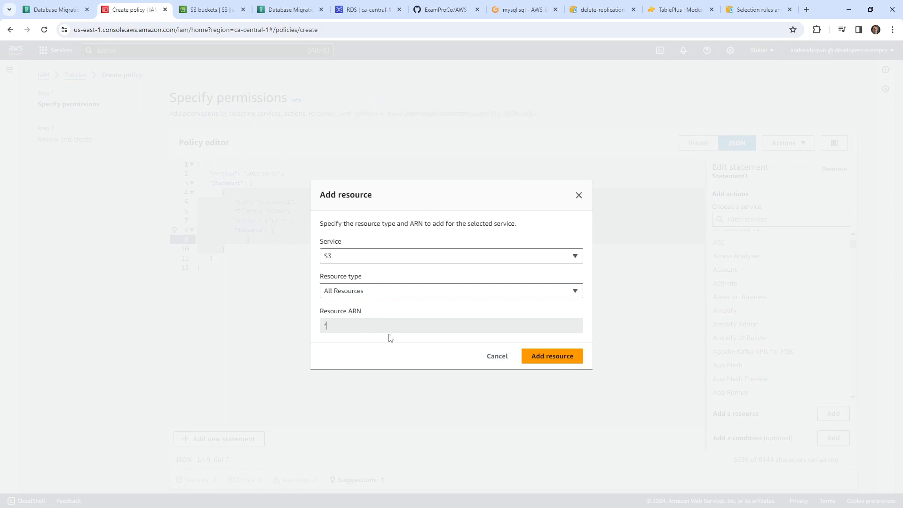
click(552, 359)
click(212, 286)
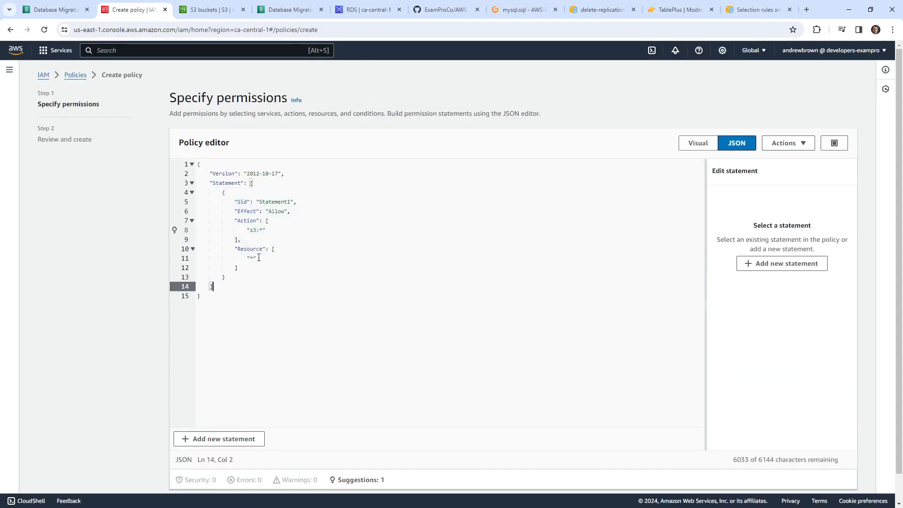
click(250, 258)
key(ctrl+v)
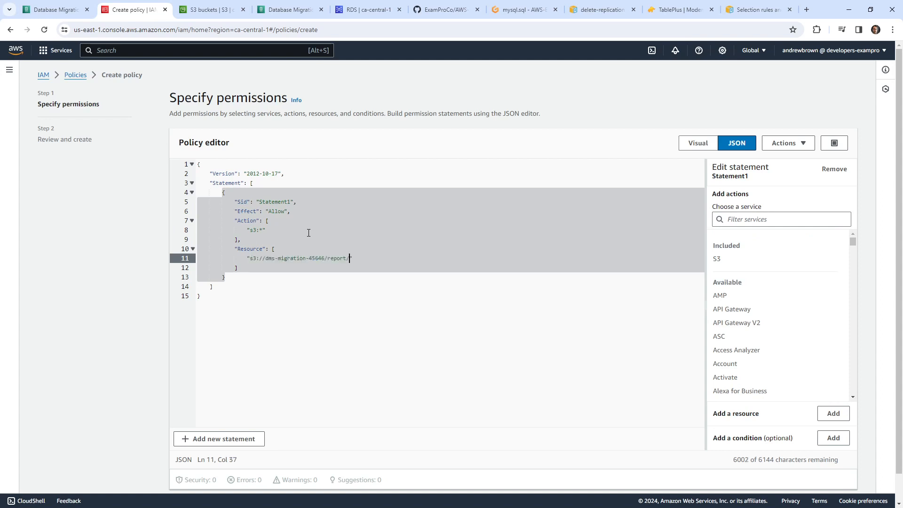
- Add a second Resource entry for the report/* path
mouse_move(359, 259)
mouse_down()
mouse_move(234, 258)
mouse_move(248, 258)
mouse_up()
key(ctrl+c)
click(358, 256)
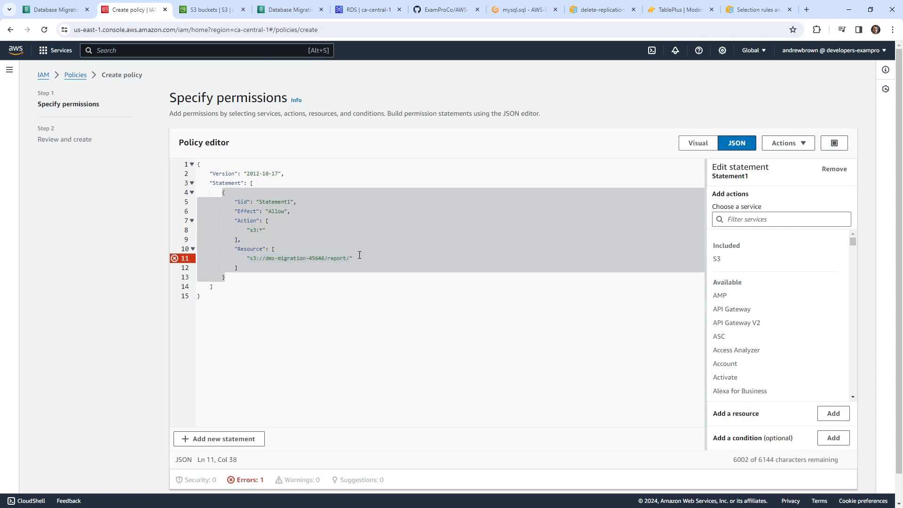
text(,)
key(Return)
key(ctrl+v)
text(*)
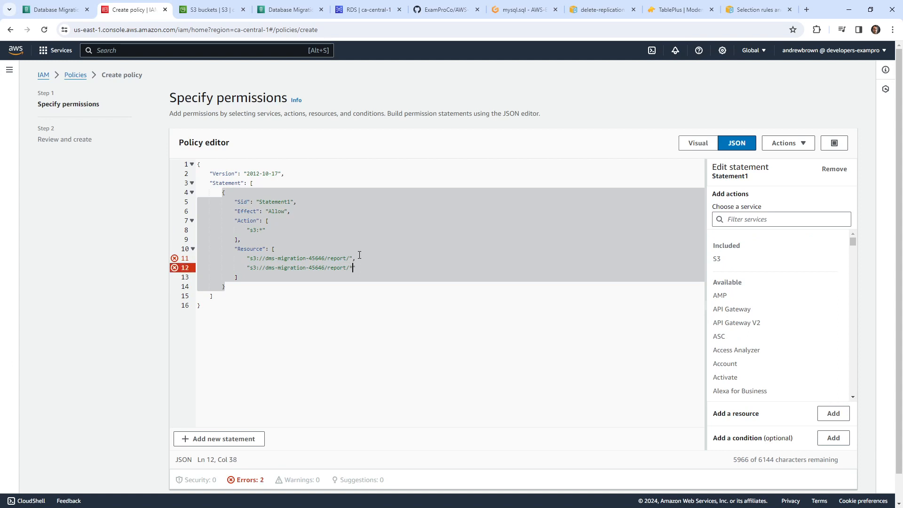
key(Down)
mouse_move(174, 259)
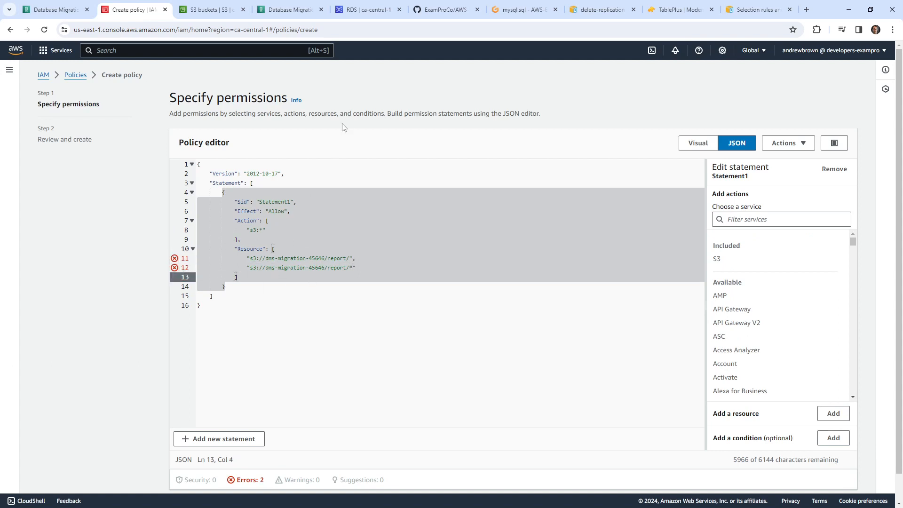
key(ctrl+Tab)
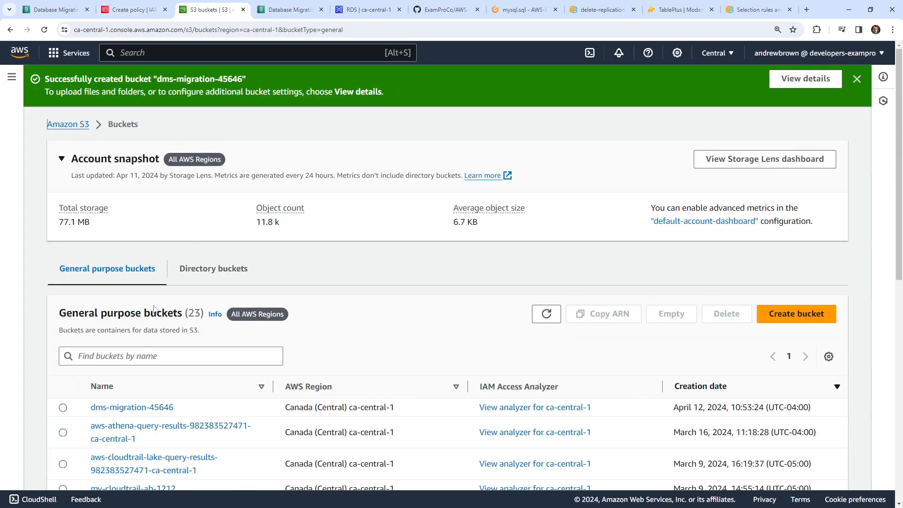
- Copy the dms-migration-45646 bucket's ARN from its Properties tab
scroll(154, 308, down, 1)
click(131, 358)
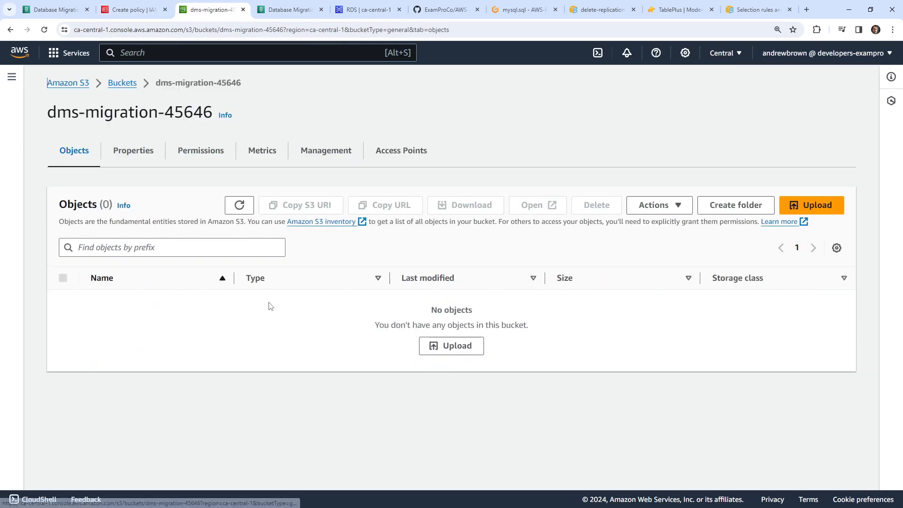
click(116, 156)
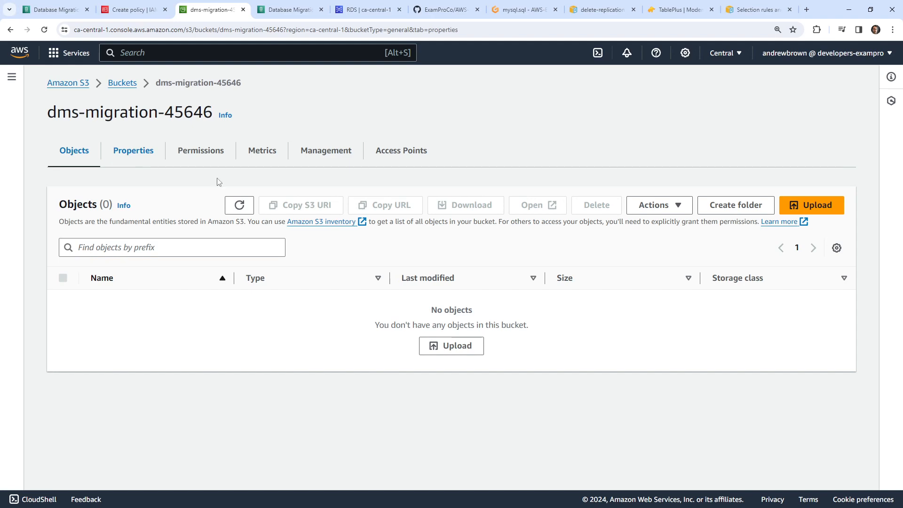
click(329, 248)
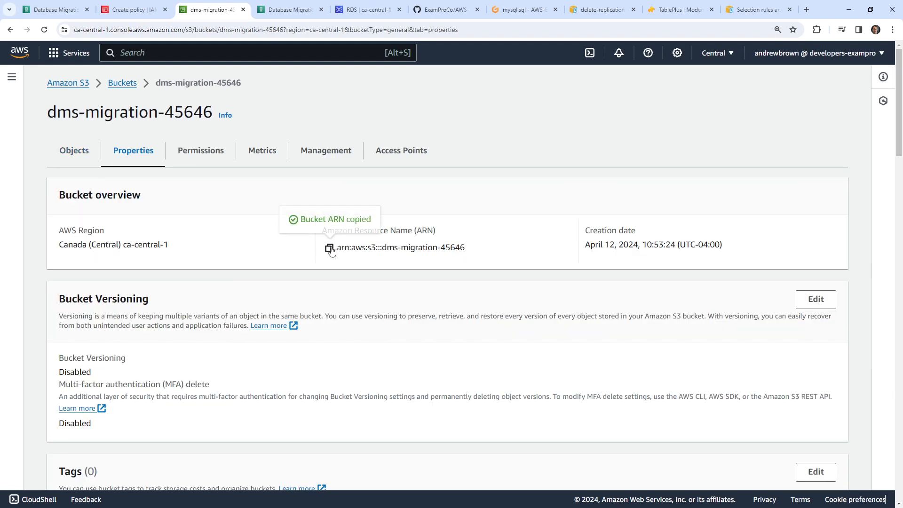
click(134, 9)
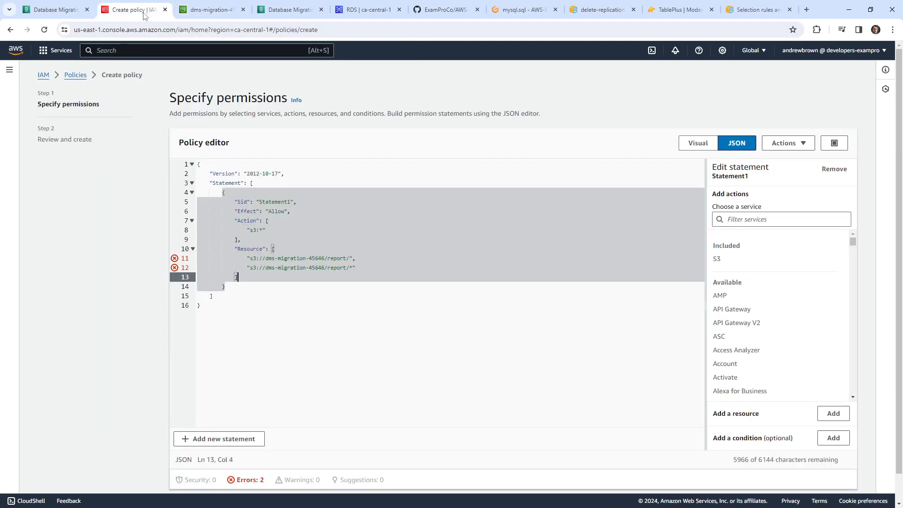
- Replace both Resource paths with the dms-migration-45646 bucket ARN and ARN/*
drag(250, 259, 354, 258)
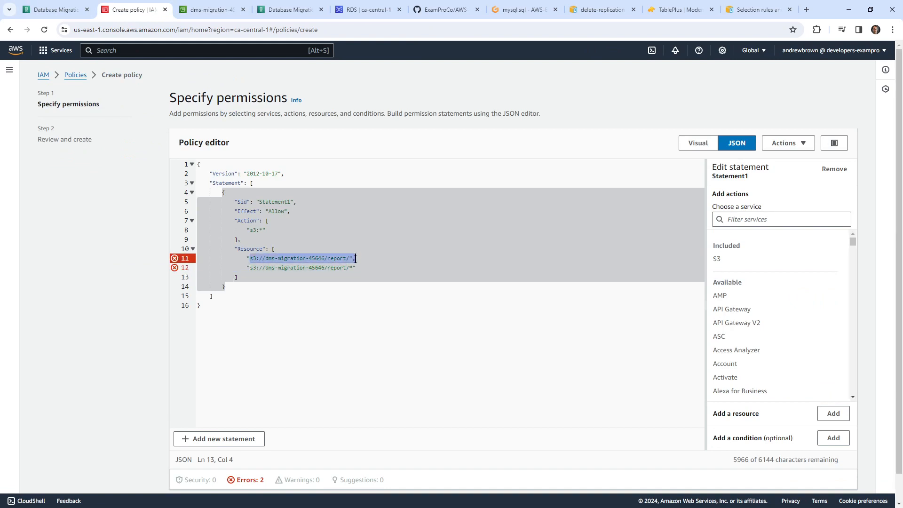
key(ctrl+v)
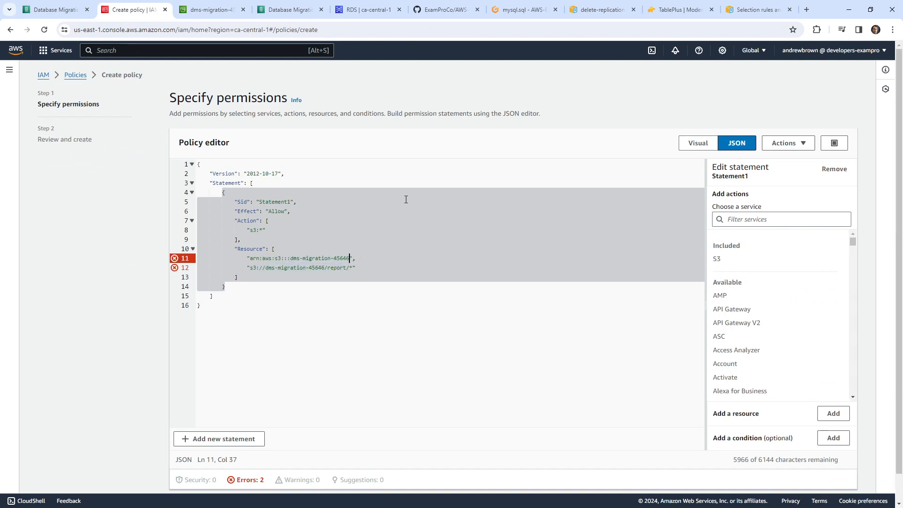
text(/)
drag(352, 268, 254, 268)
key(BackSpace)
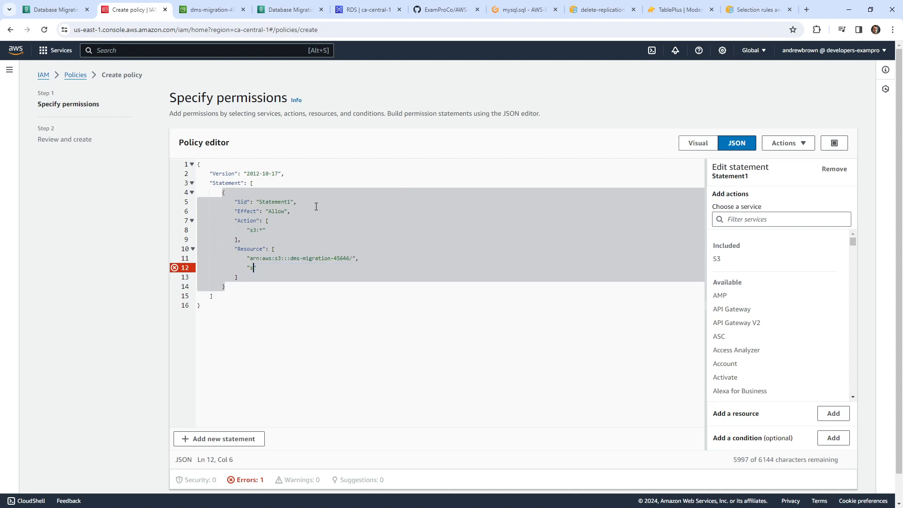
key(ctrl+v)
key(Up)
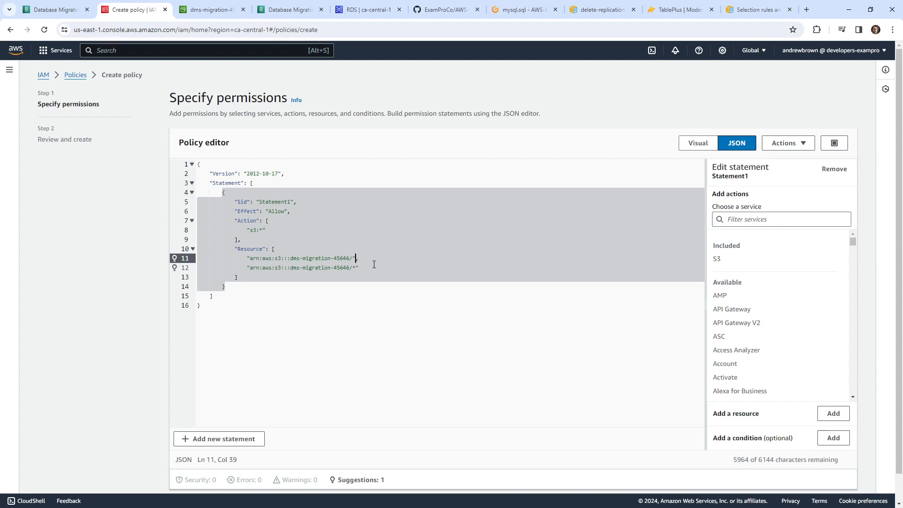
key(Up)
key(Up)
key(Up)
drag(320, 296, 297, 207)
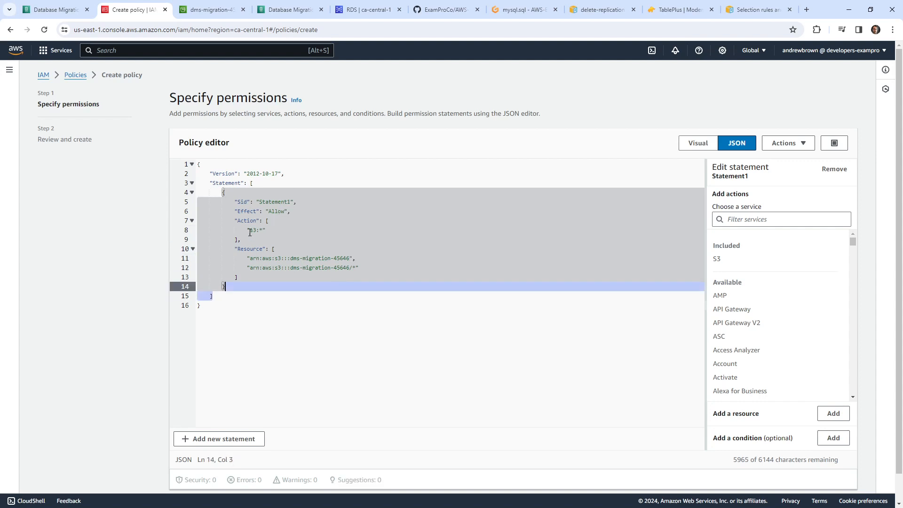
- Advance to the policy review step and its name field
scroll(756, 306, down, 3)
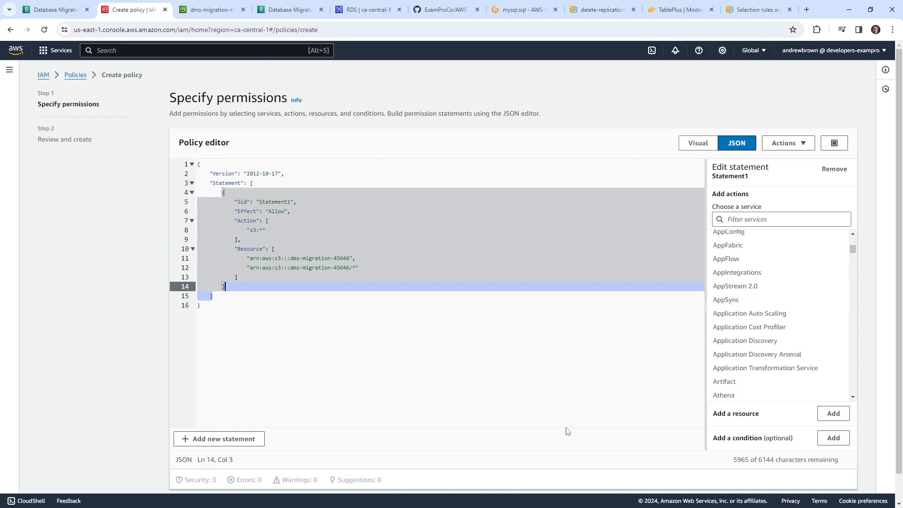
scroll(569, 429, down, 1)
click(840, 479)
click(286, 195)
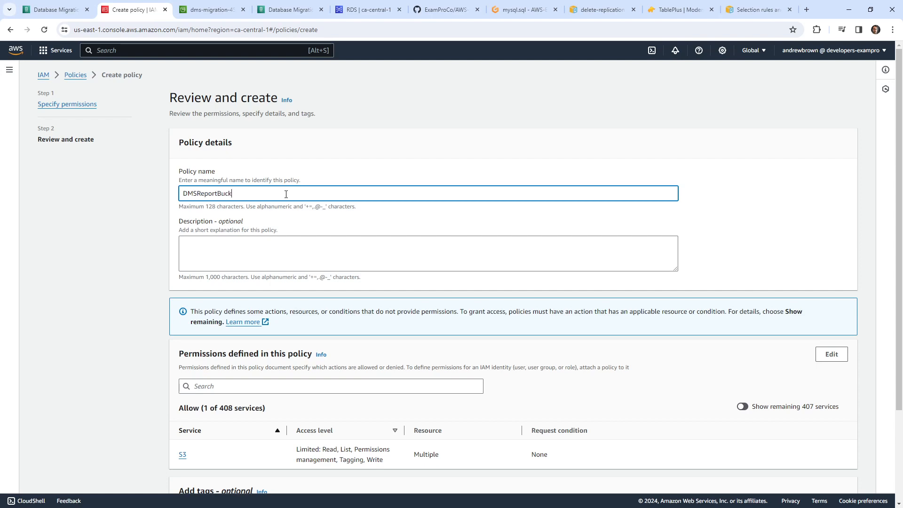
- Create the policy named DMSReportBucketPolicy, then go to IAM Roles
text(DMSReportBucketPolicy)
key(ctrl+a)
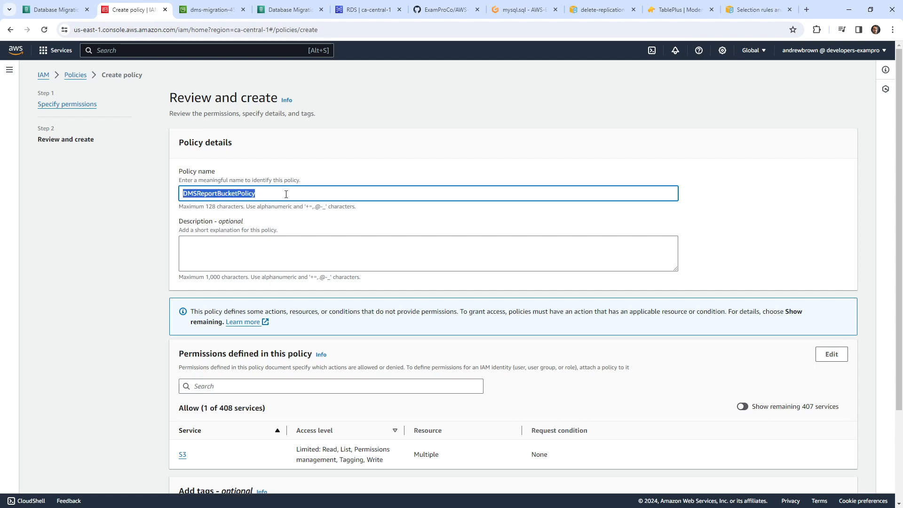
scroll(438, 349, down, 3)
click(827, 478)
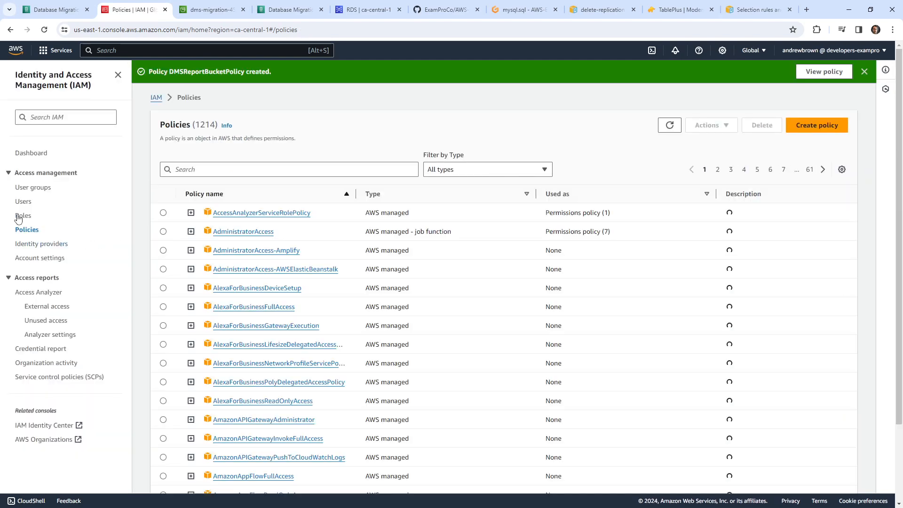
click(14, 219)
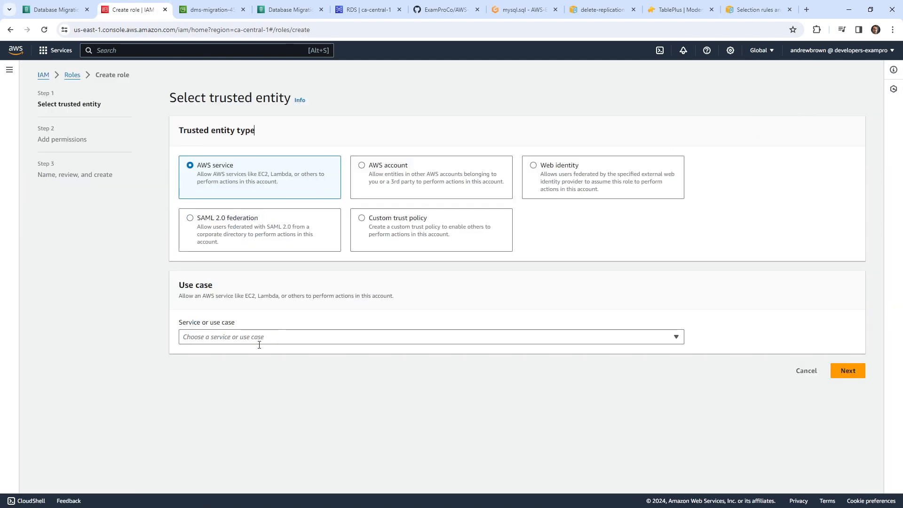
- Choose DMS as the new role's trusted AWS service
click(259, 343)
text(dms)
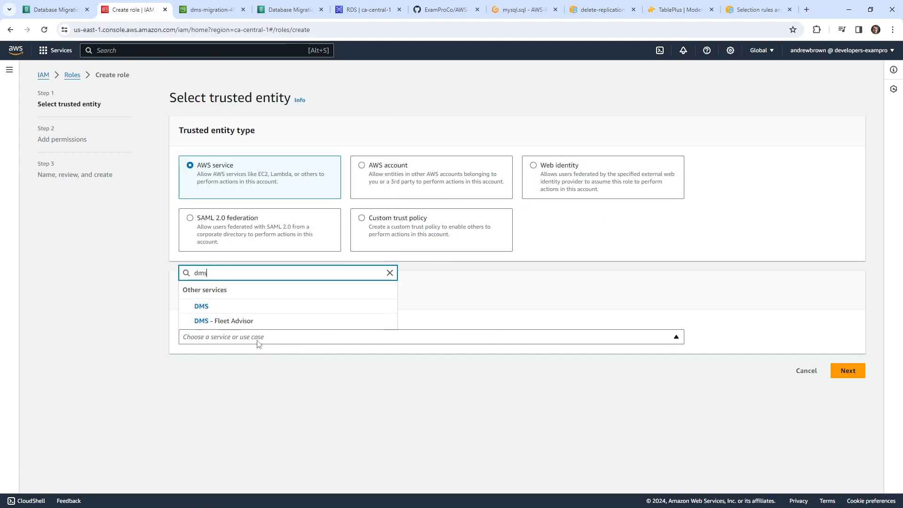
click(258, 308)
click(849, 421)
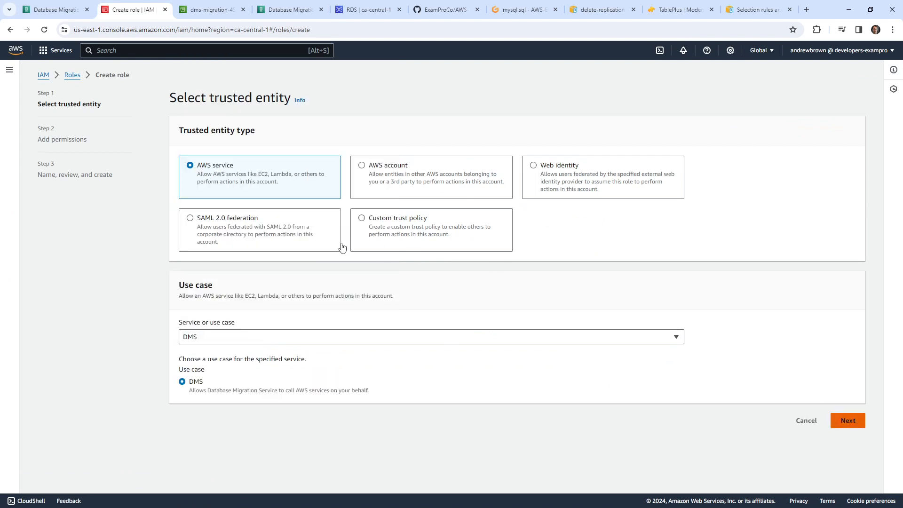
- Attach DMSReportBucketPolicy to the role's permissions
click(259, 180)
key(ctrl+v)
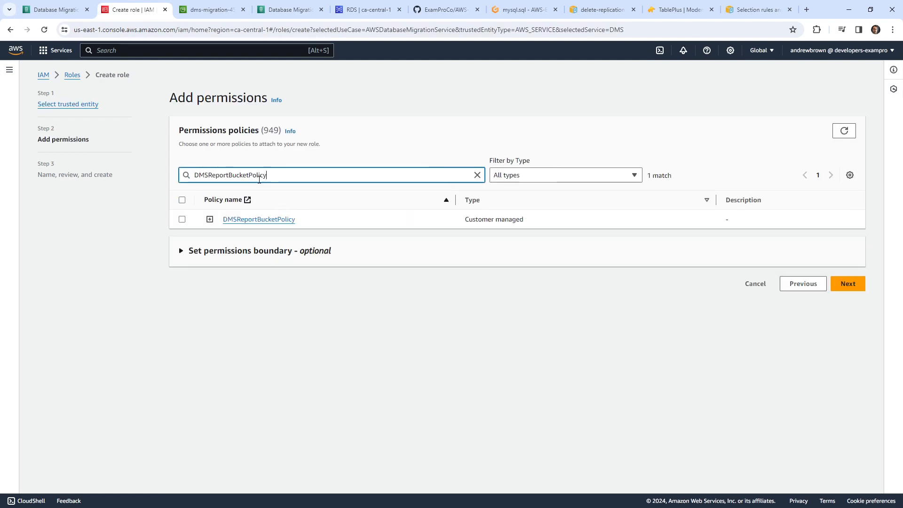
click(182, 219)
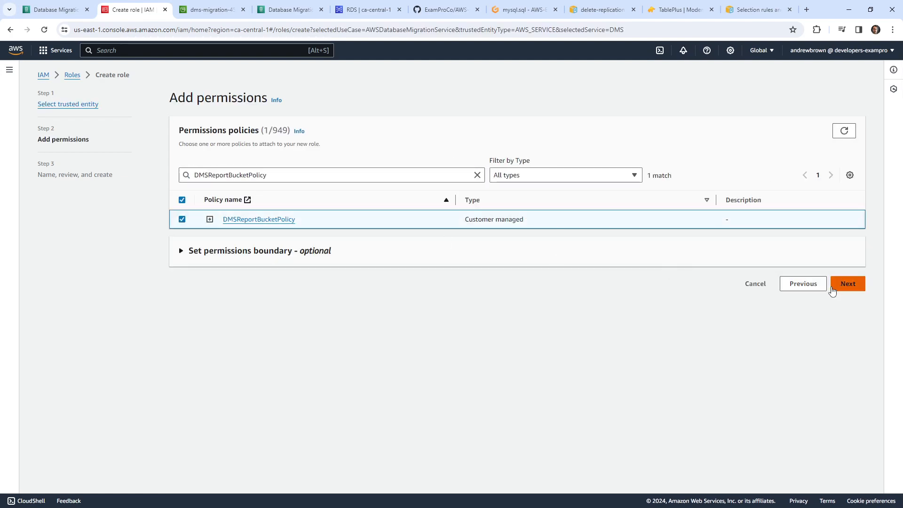
click(847, 283)
- Name the role DMSReportBucketRole, create it, and return to the DMS task form
click(261, 181)
key(ctrl+v)
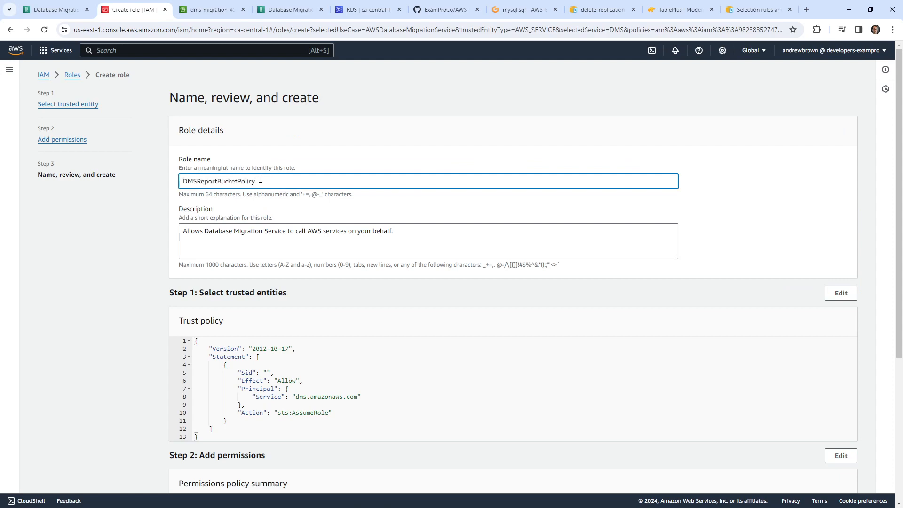
drag(250, 182, 270, 179)
text(Role)
scroll(843, 418, down, 5)
scroll(843, 417, up, 3)
key(ctrl+a)
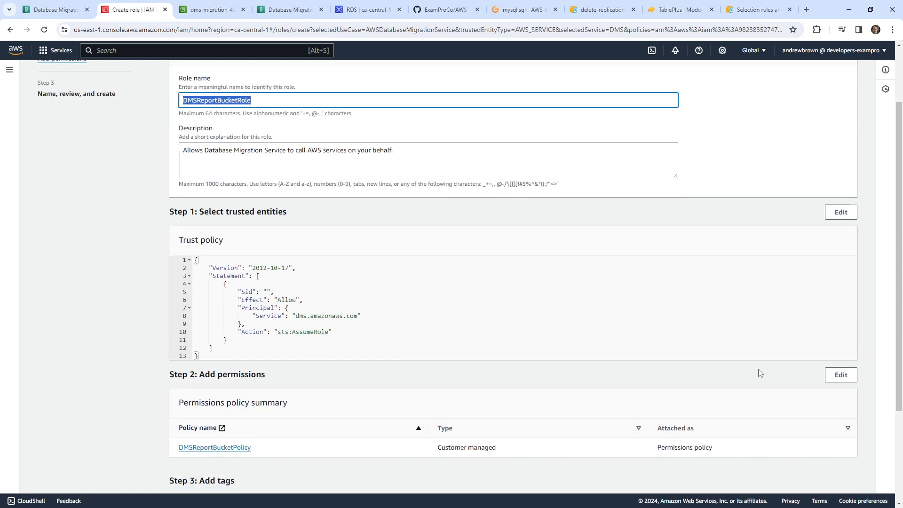
scroll(761, 374, down, 3)
click(830, 477)
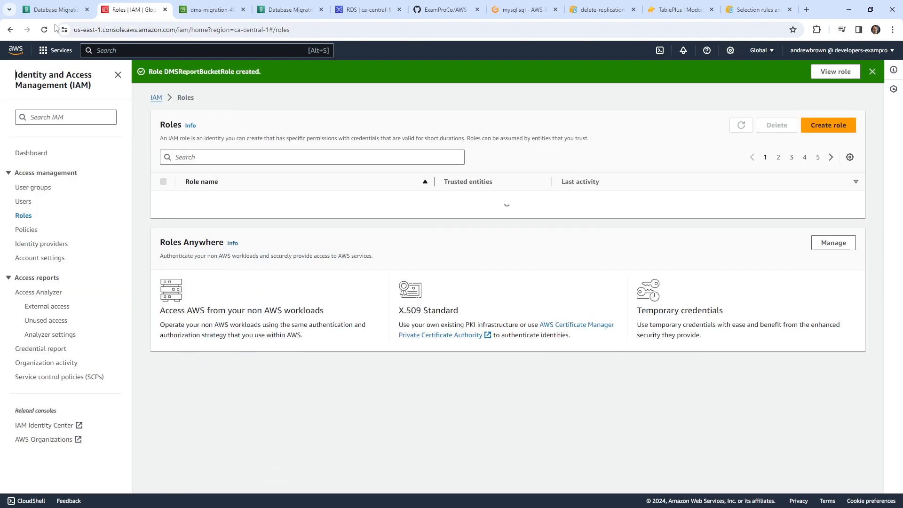
click(52, 9)
click(521, 300)
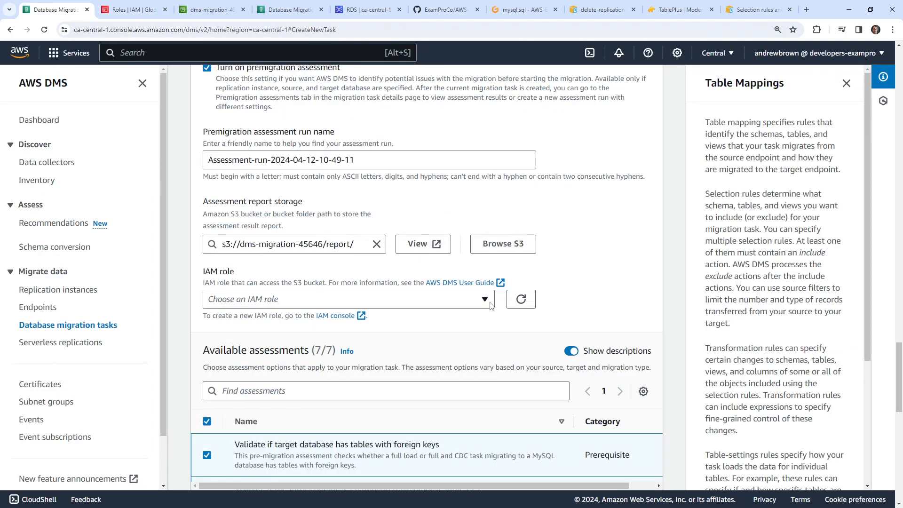
click(476, 302)
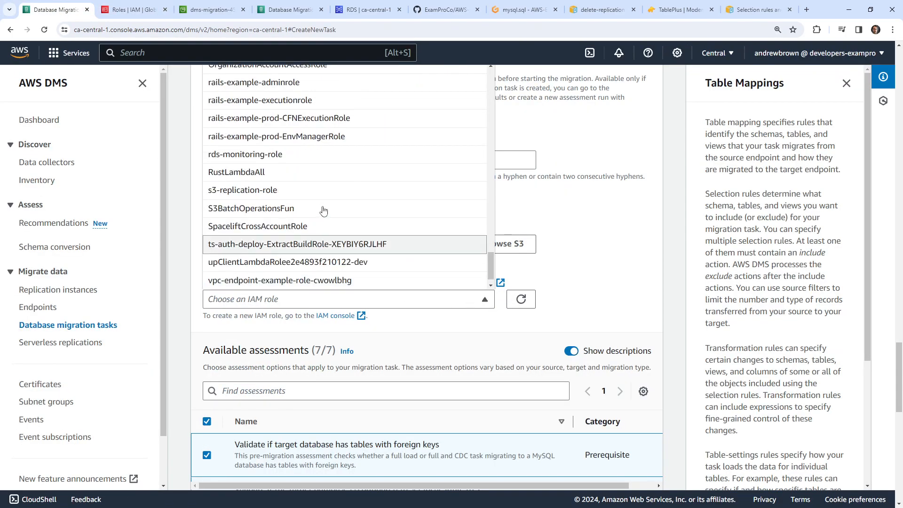
scroll(323, 207, up, 10)
scroll(640, 217, up, 3)
scroll(639, 218, up, 1)
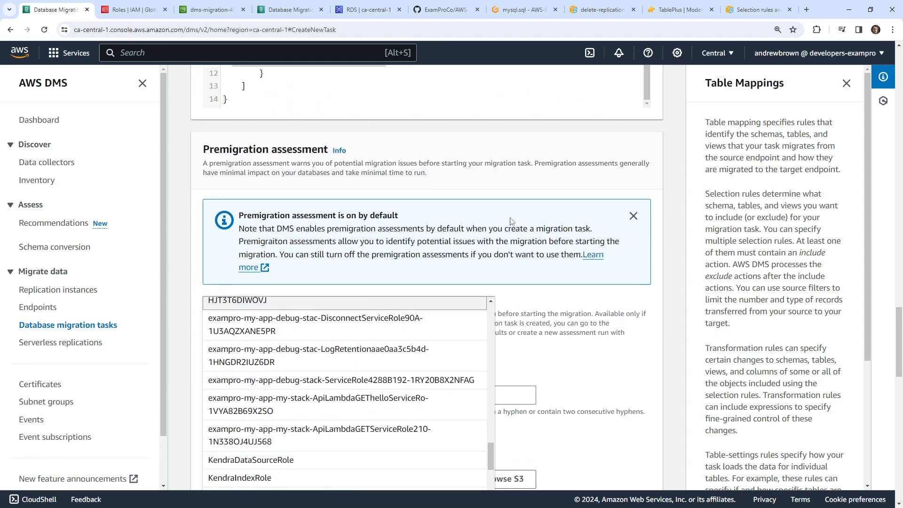
scroll(512, 221, down, 4)
scroll(303, 308, down, 9)
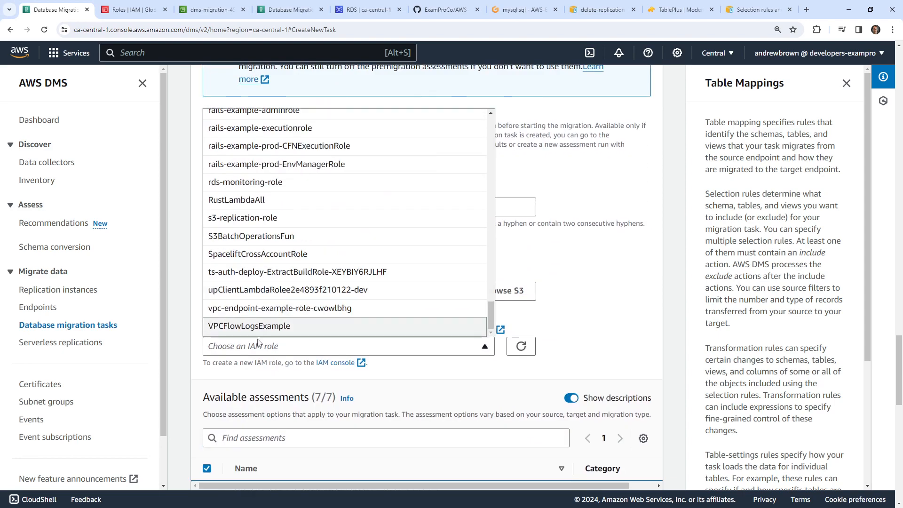
scroll(282, 291, up, 10)
scroll(276, 279, up, 3)
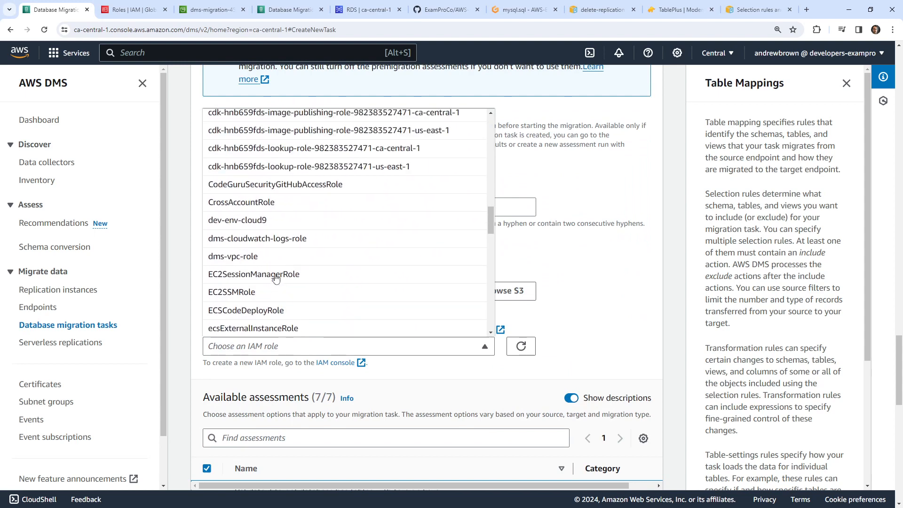
click(291, 239)
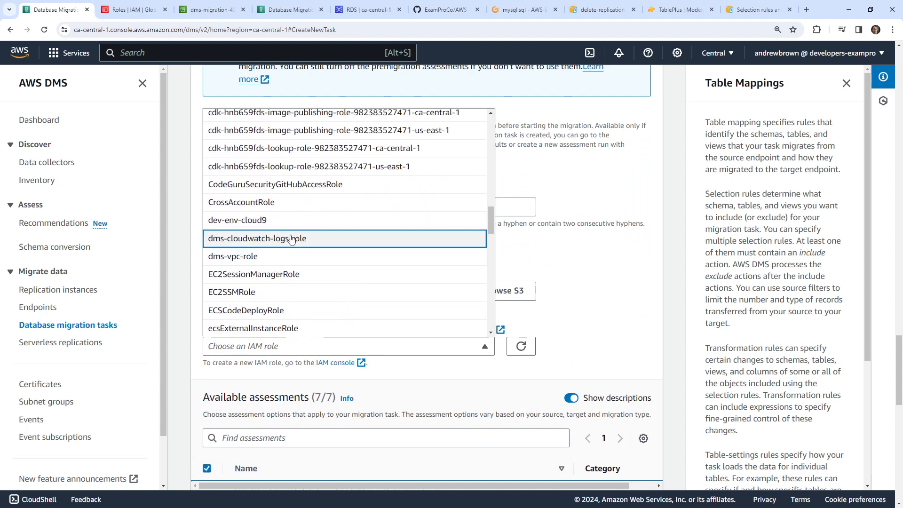
scroll(294, 240, up, 10)
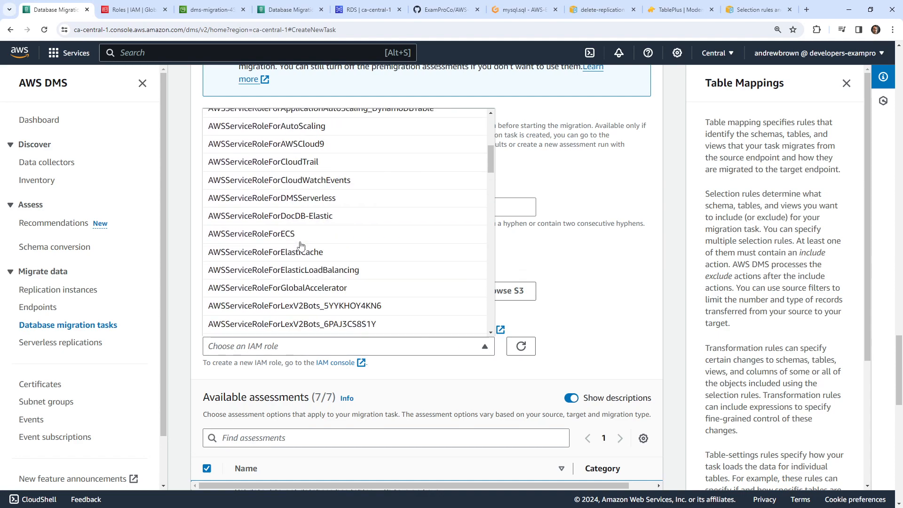
scroll(302, 245, up, 6)
scroll(302, 246, down, 8)
scroll(380, 290, up, 1)
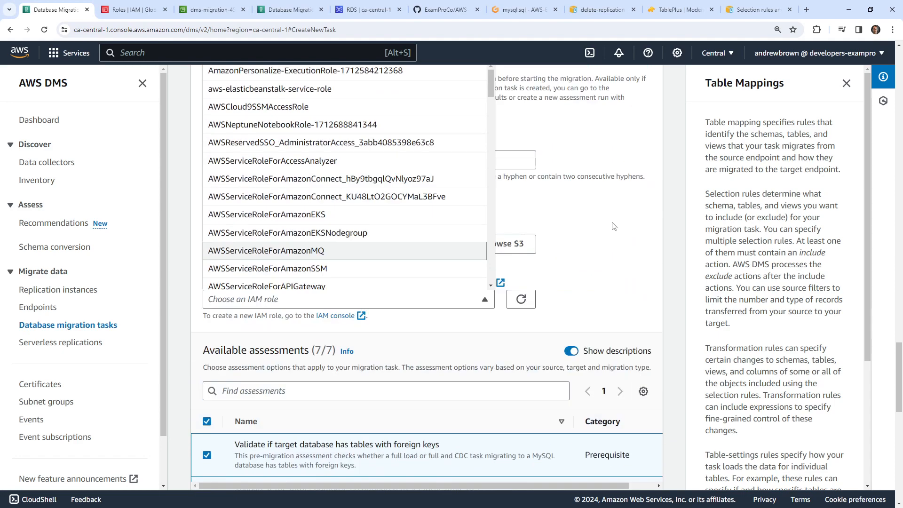
click(602, 250)
click(464, 304)
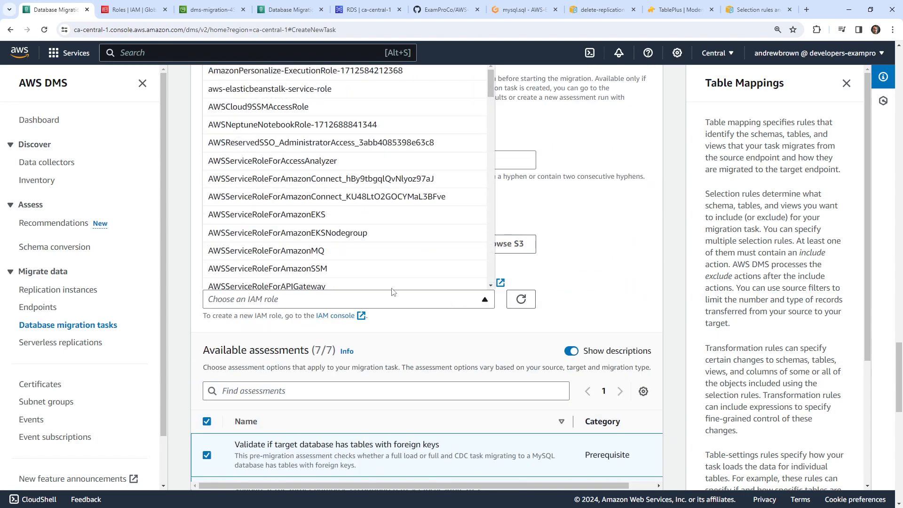
scroll(357, 241, down, 15)
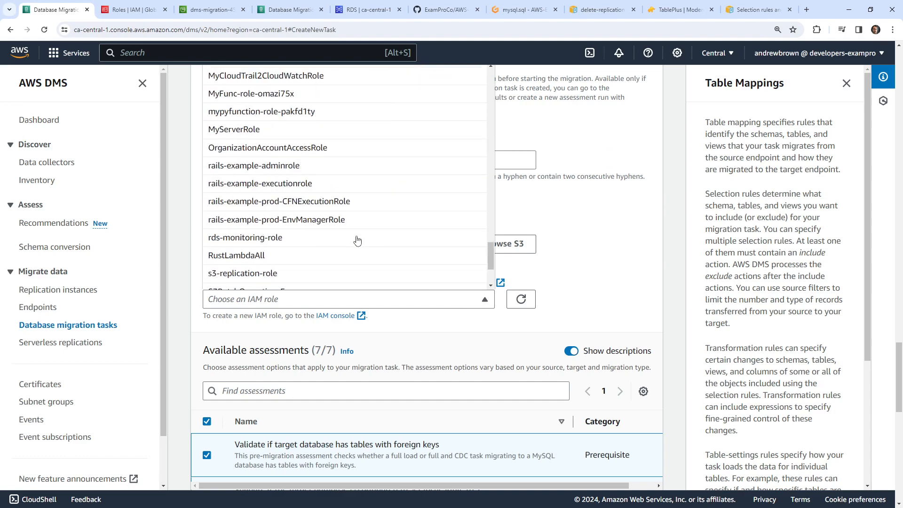
scroll(358, 241, down, 6)
scroll(608, 229, up, 4)
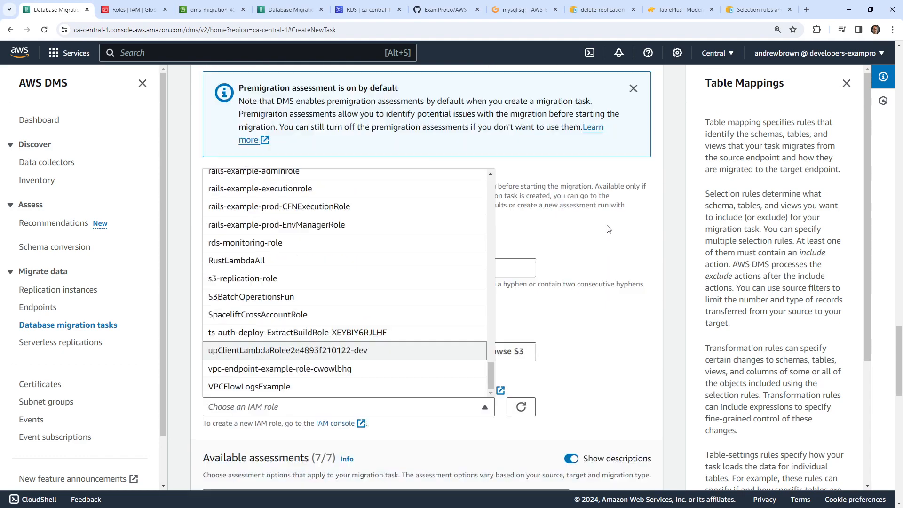
scroll(608, 230, up, 1)
scroll(367, 312, up, 12)
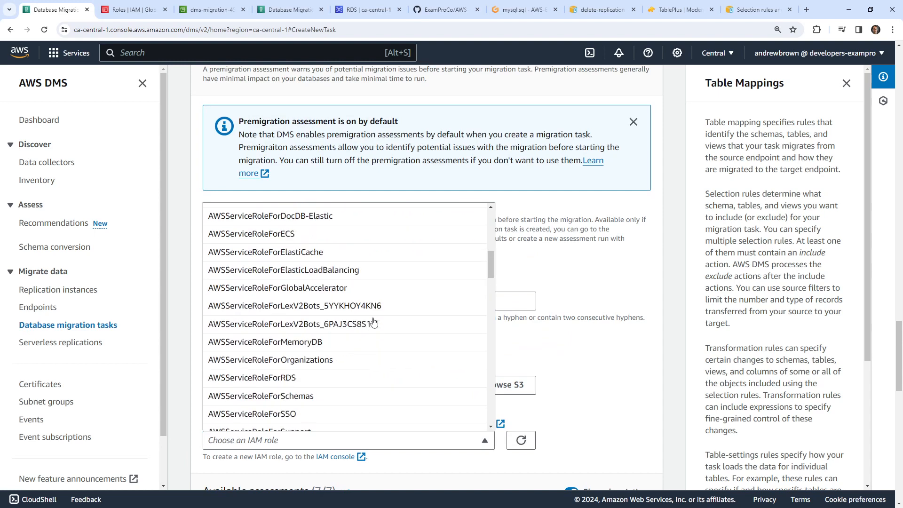
scroll(373, 321, down, 5)
scroll(372, 317, up, 2)
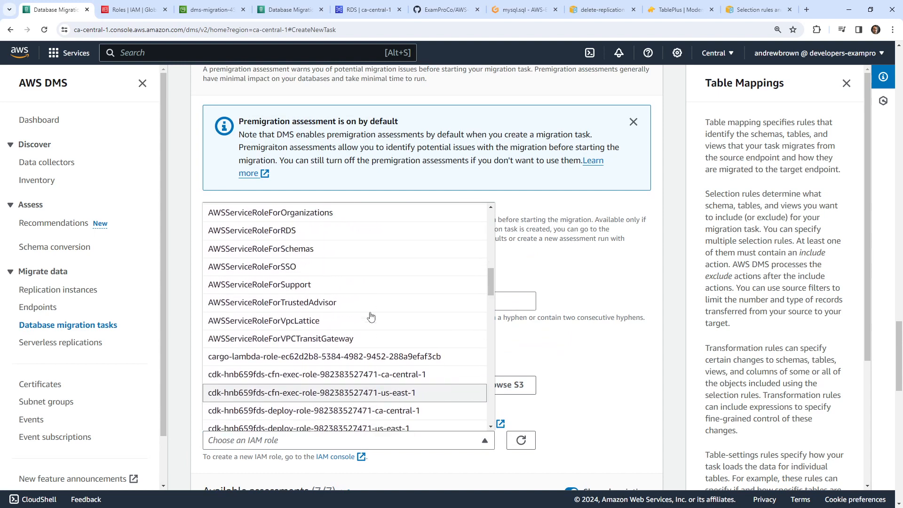
scroll(370, 318, up, 12)
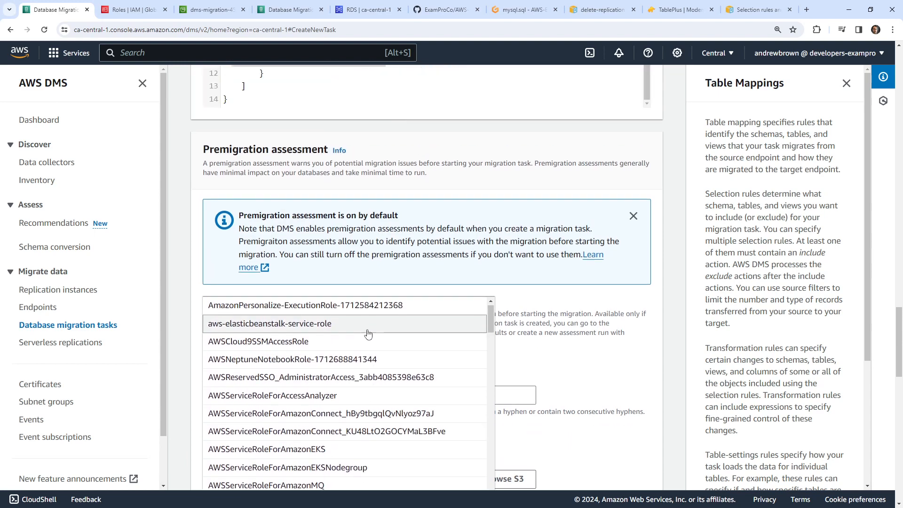
scroll(369, 333, down, 10)
scroll(395, 302, down, 2)
scroll(408, 284, down, 3)
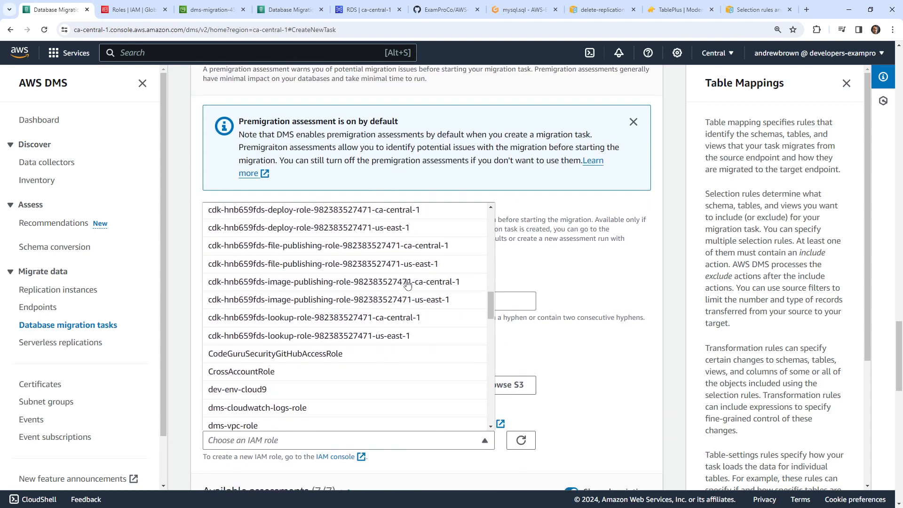
scroll(407, 284, down, 3)
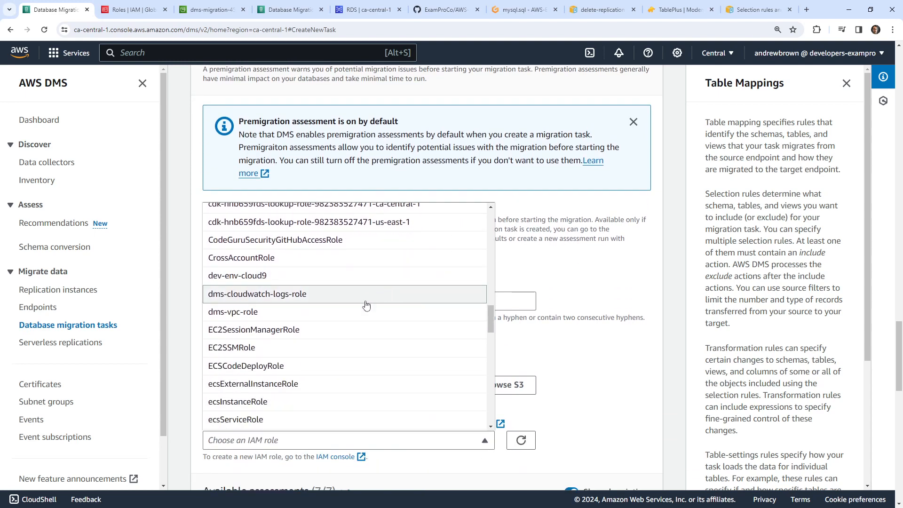
scroll(363, 319, down, 5)
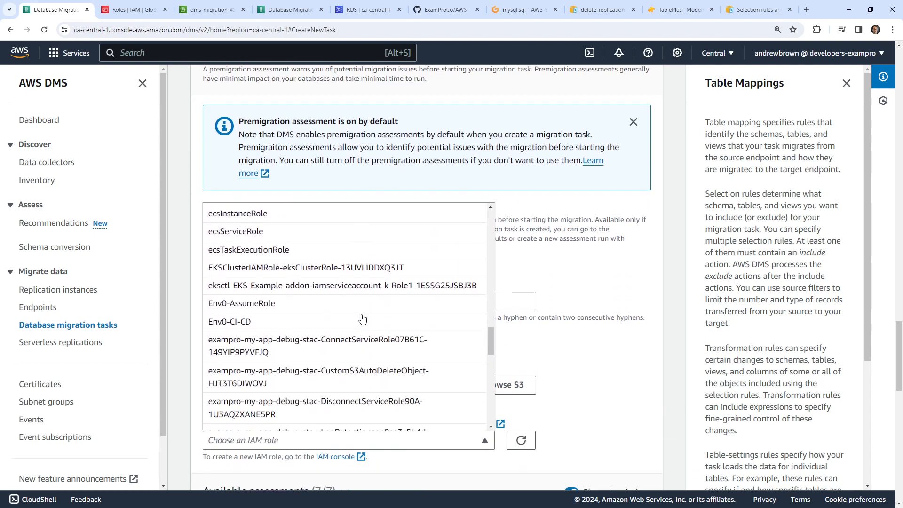
scroll(363, 319, down, 15)
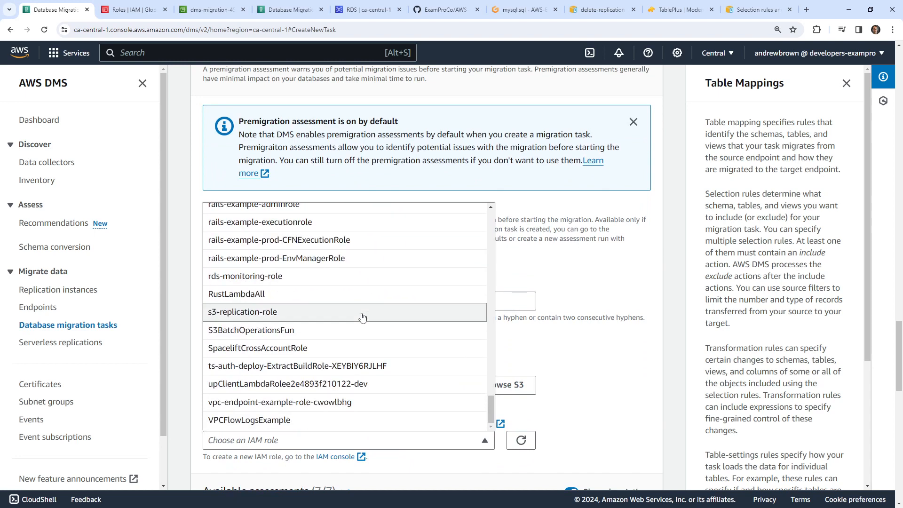
scroll(353, 371, up, 3)
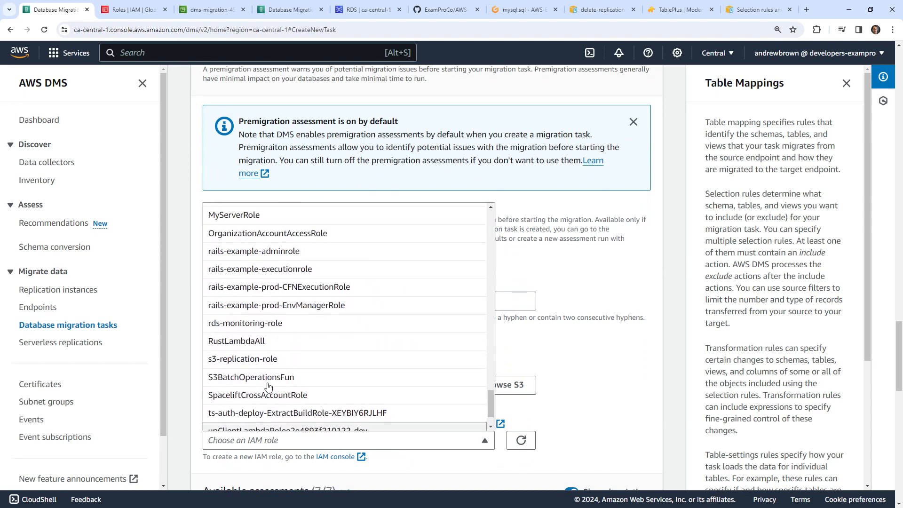
- Confirm DMSReportBucketRole appears in the IAM roles list
click(125, 10)
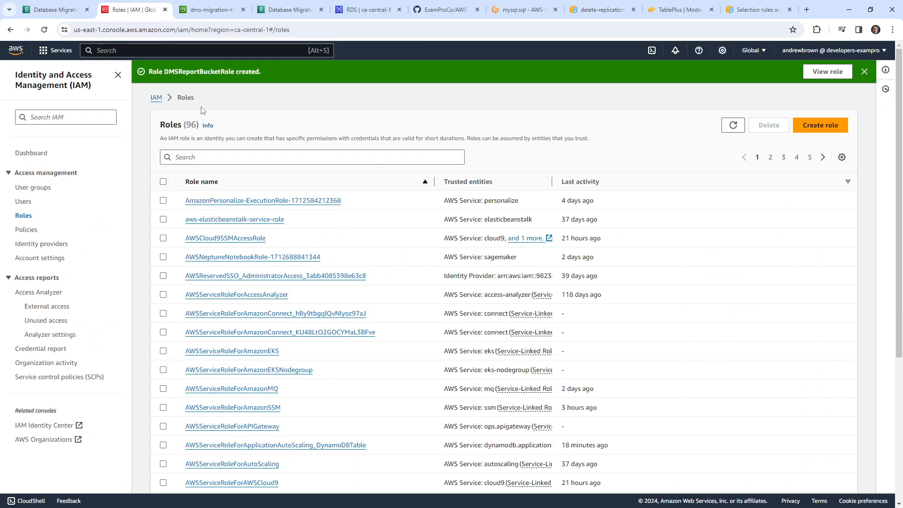
click(237, 160)
text(DMSReportBucketRole)
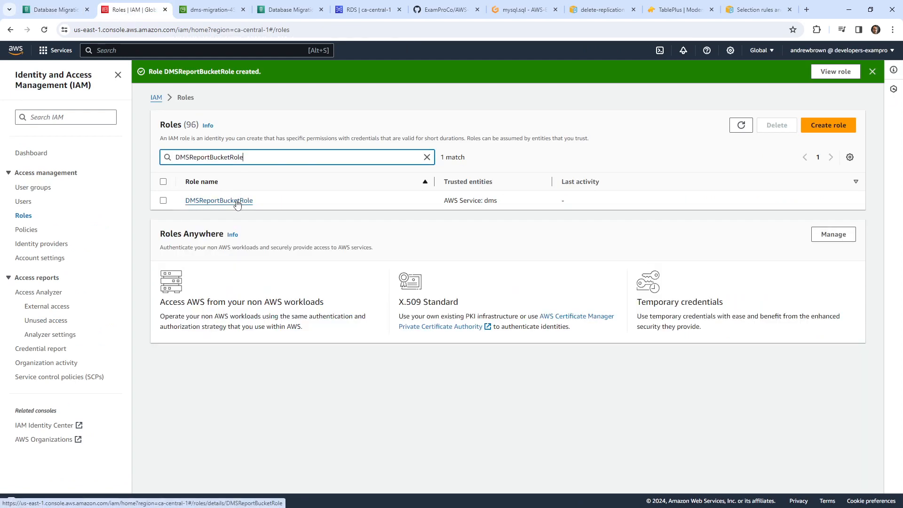
click(51, 9)
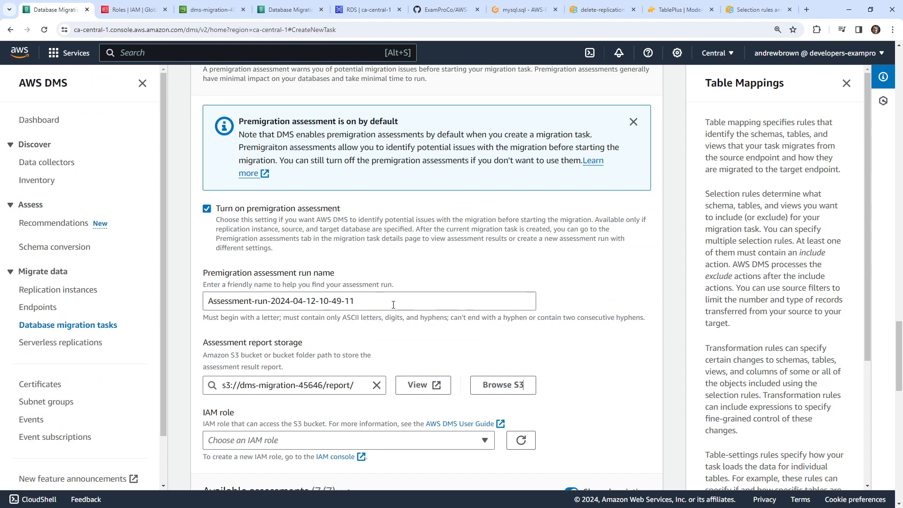
- Check the report IAM role choices and select all the table-mapping JSON
click(395, 441)
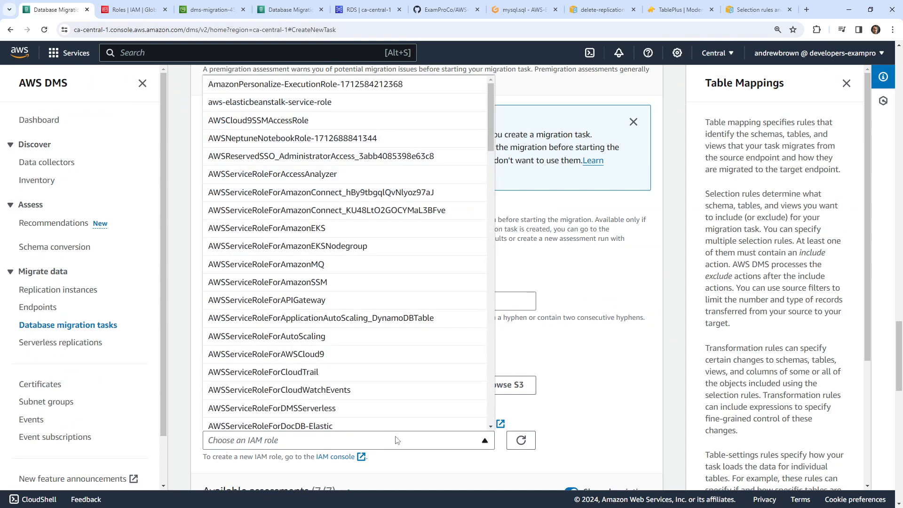
click(395, 441)
scroll(231, 335, up, 10)
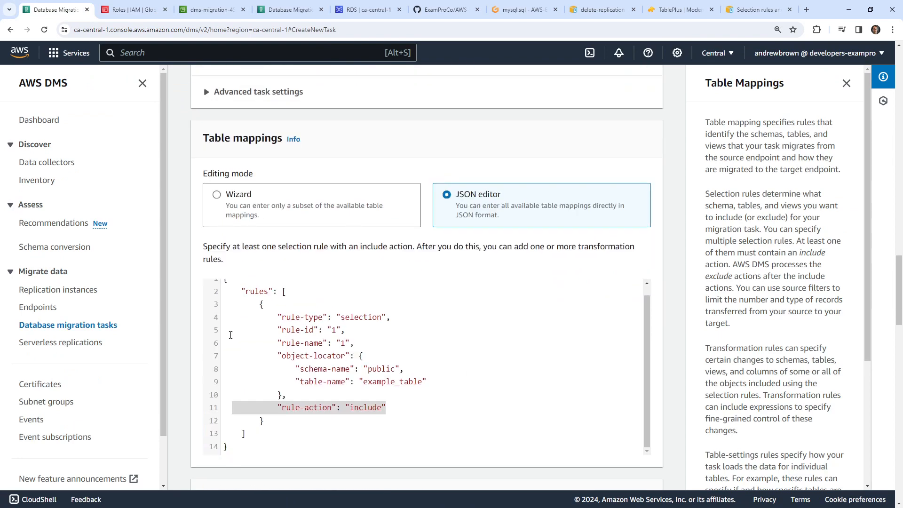
scroll(261, 384, down, 3)
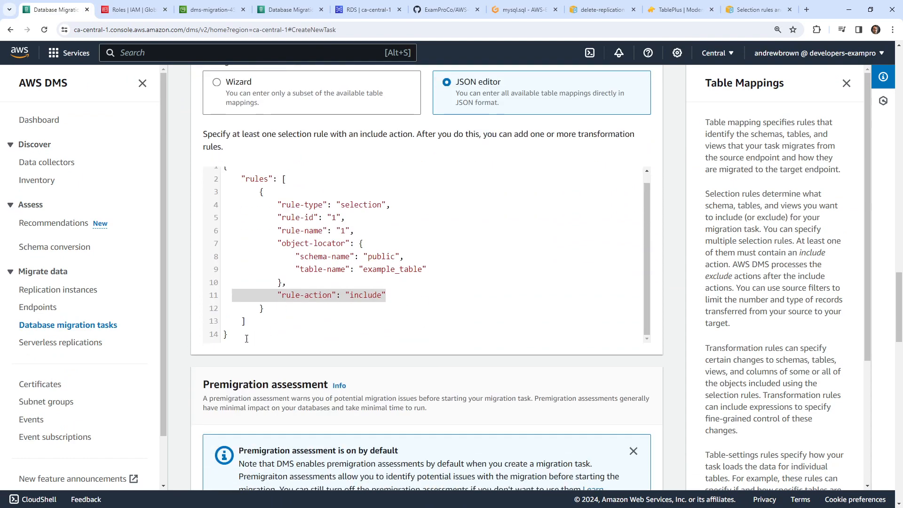
key(ctrl+a)
key(ctrl+c)
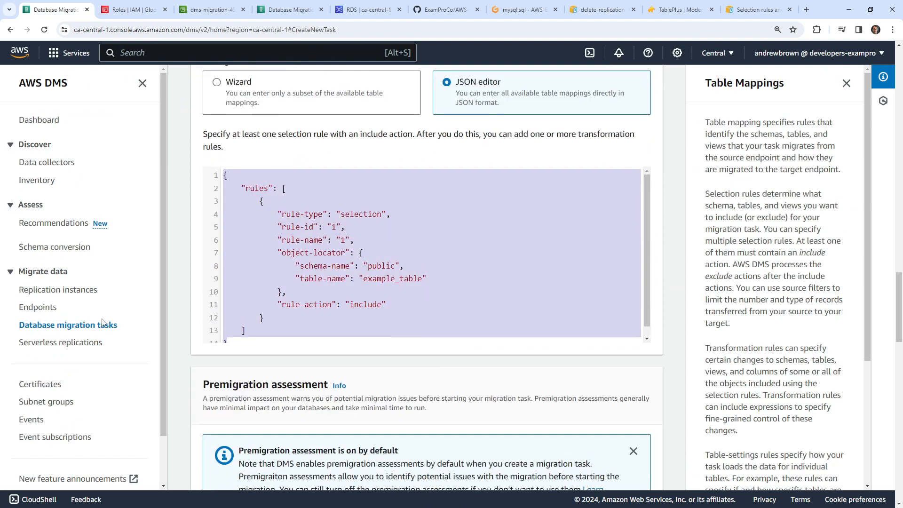
click(102, 325)
- Start a new migration task named dmstask using mydmsinstance, the Postgres source and the MySQL target
click(807, 244)
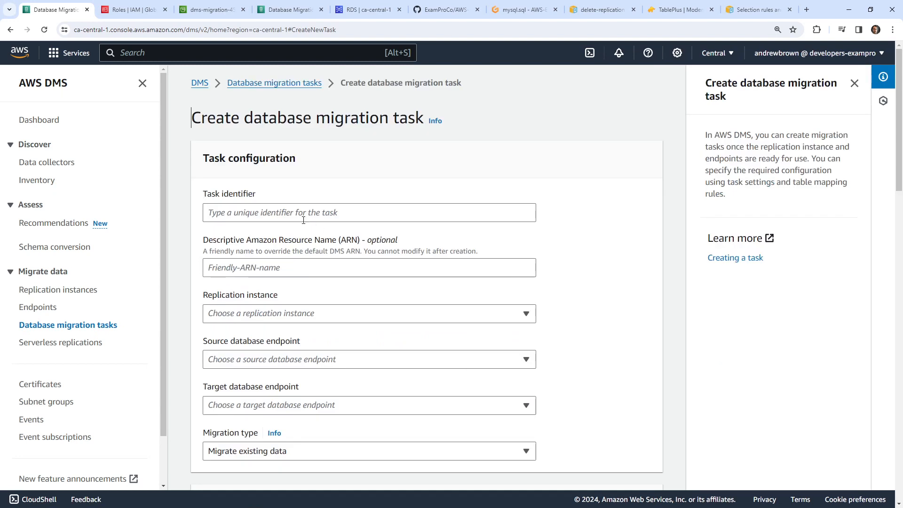
click(300, 212)
text(dmstask)
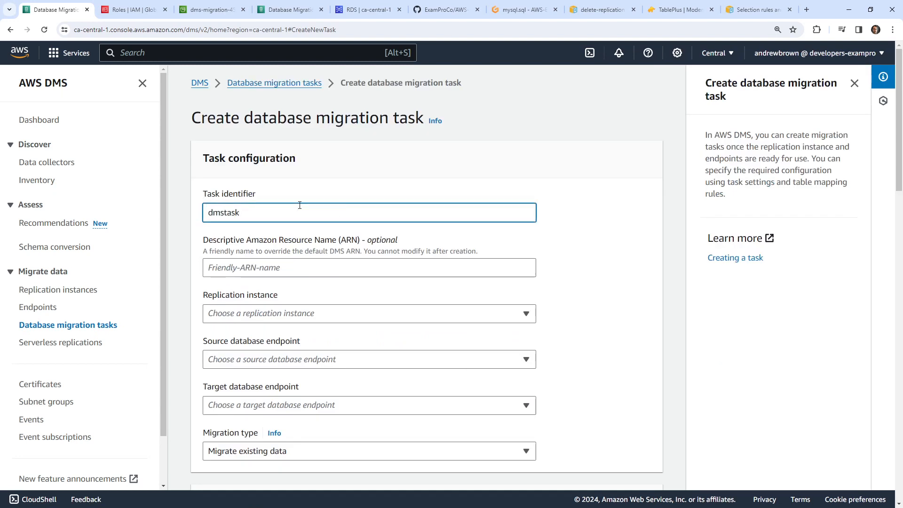
click(298, 313)
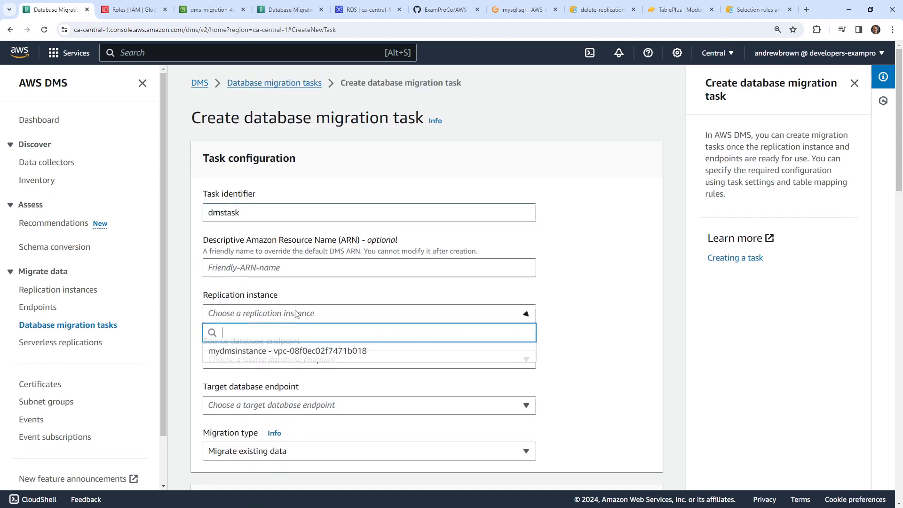
click(302, 352)
scroll(282, 282, down, 2)
click(281, 266)
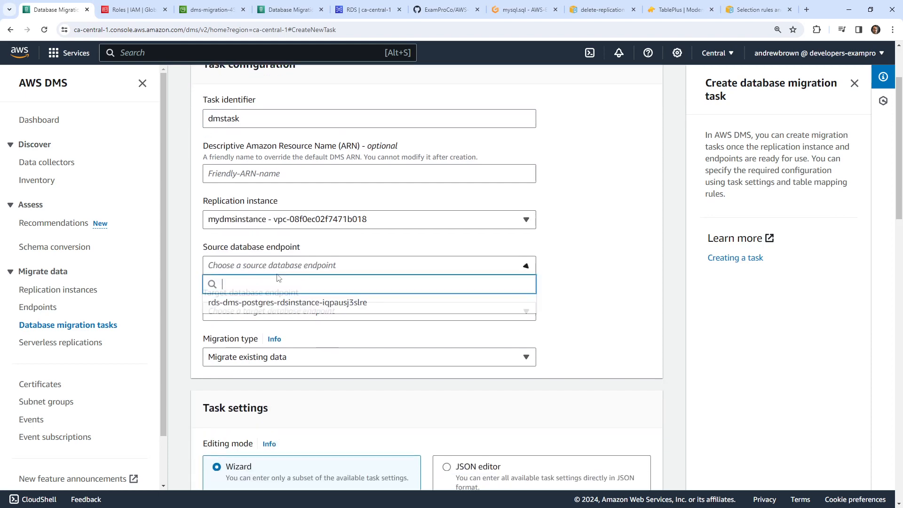
click(281, 266)
click(282, 266)
click(277, 303)
click(277, 310)
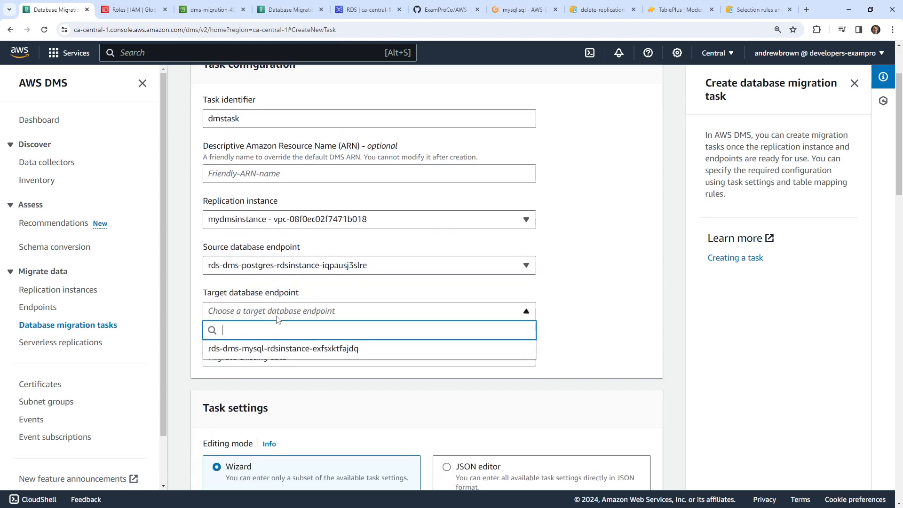
click(276, 347)
- Keep Migrate existing data as the migration type and turn on CloudWatch logs
scroll(295, 283, down, 2)
click(294, 268)
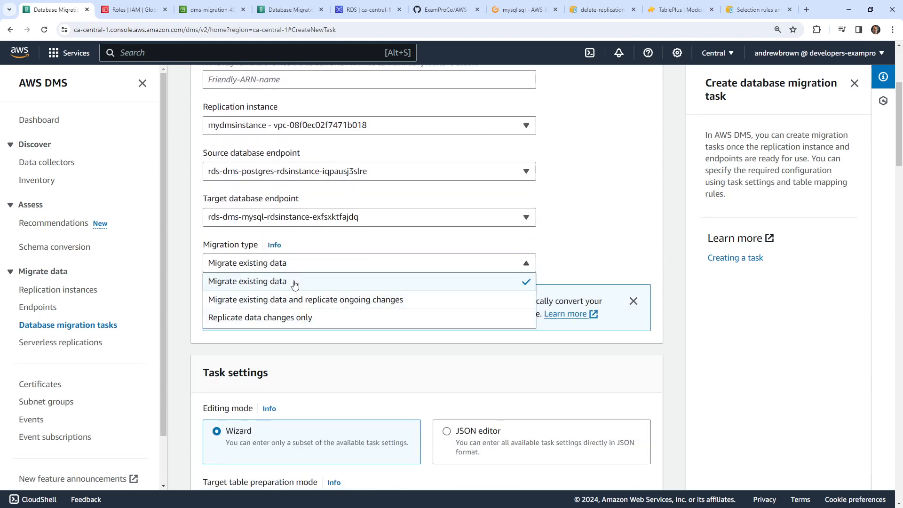
click(295, 281)
scroll(197, 269, down, 6)
scroll(197, 270, down, 1)
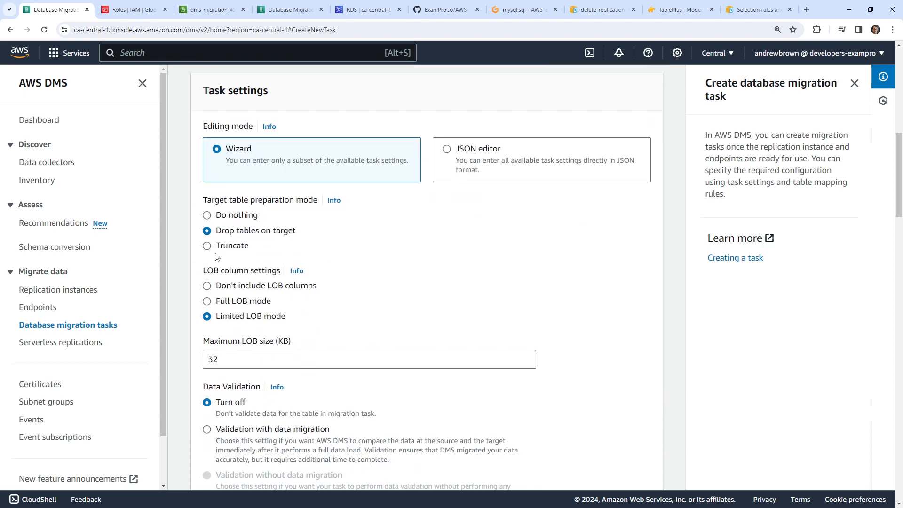
scroll(311, 321, down, 3)
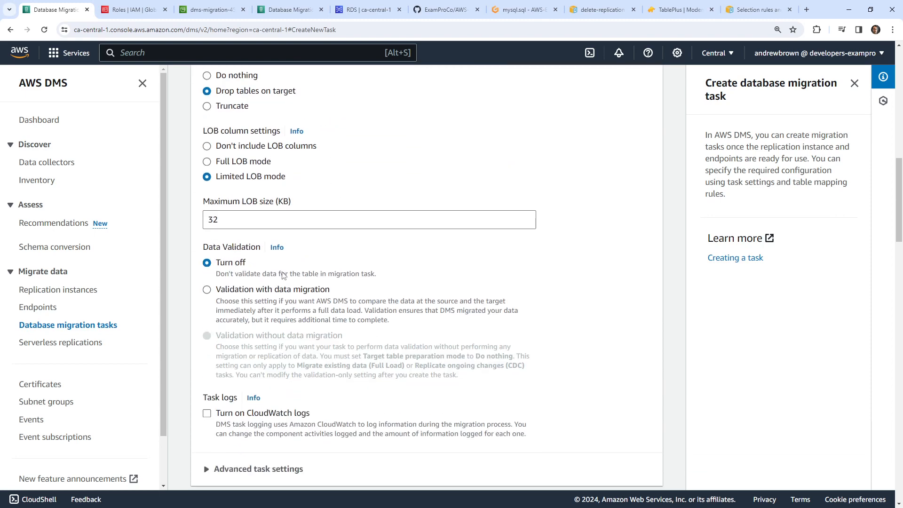
scroll(231, 314, down, 2)
click(207, 320)
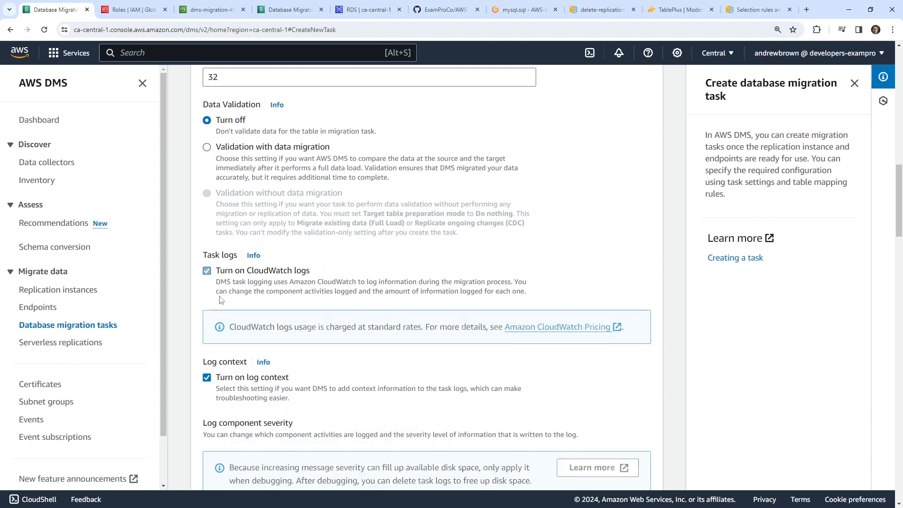
scroll(202, 313, down, 6)
scroll(199, 310, down, 5)
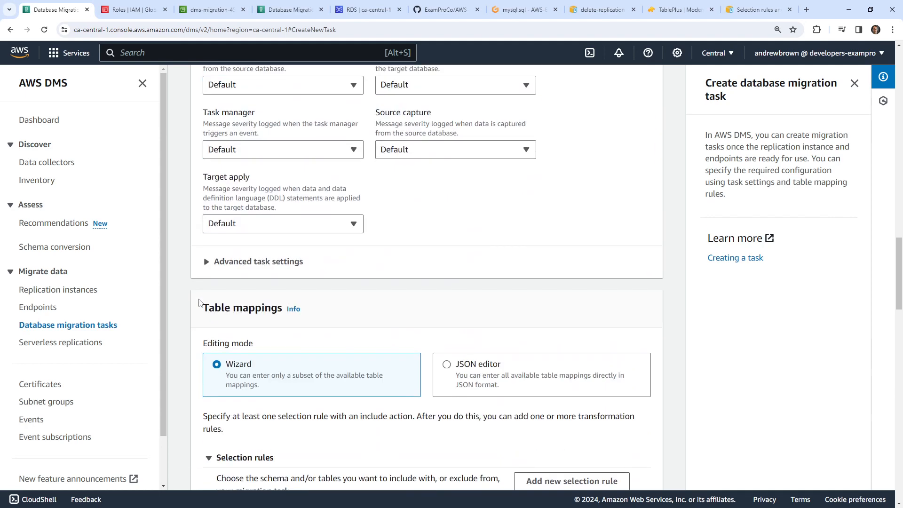
scroll(200, 303, down, 3)
- Replace the default table mappings with the copied selection-rule JSON
click(463, 233)
click(330, 327)
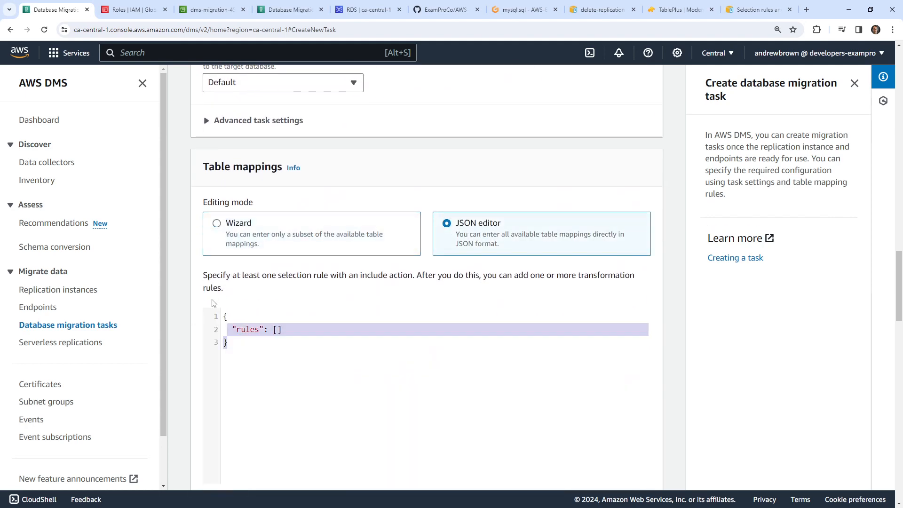
key(ctrl+a)
key(ctrl+v)
scroll(241, 314, down, 9)
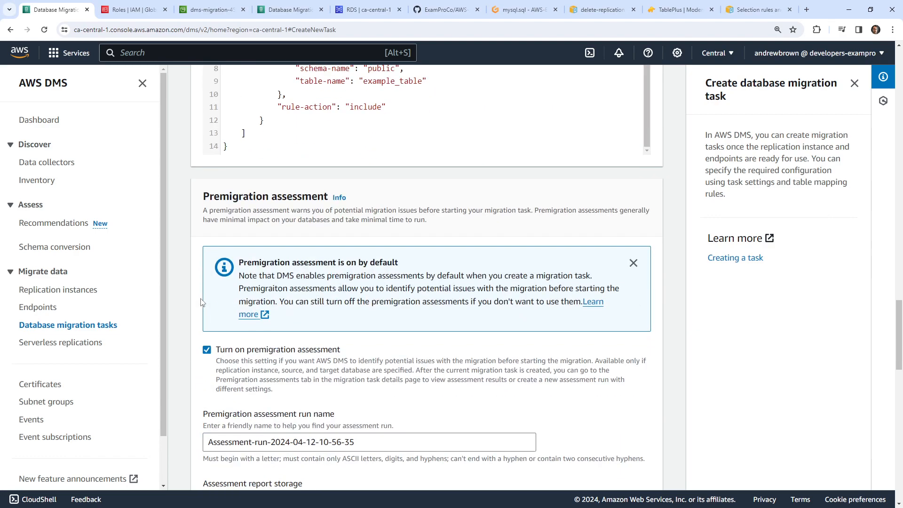
scroll(288, 301, down, 3)
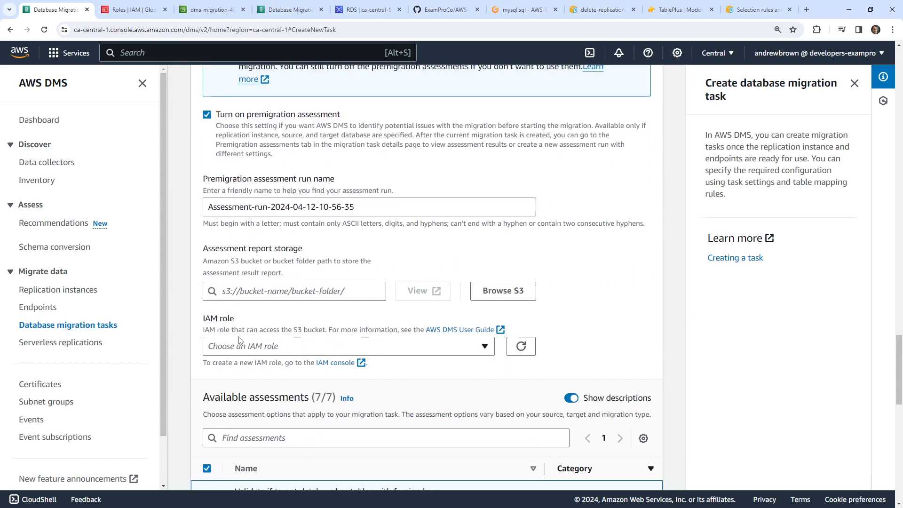
- Store assessment reports in the dms-migration-45646 bucket using DMSReportBucketRole
click(503, 291)
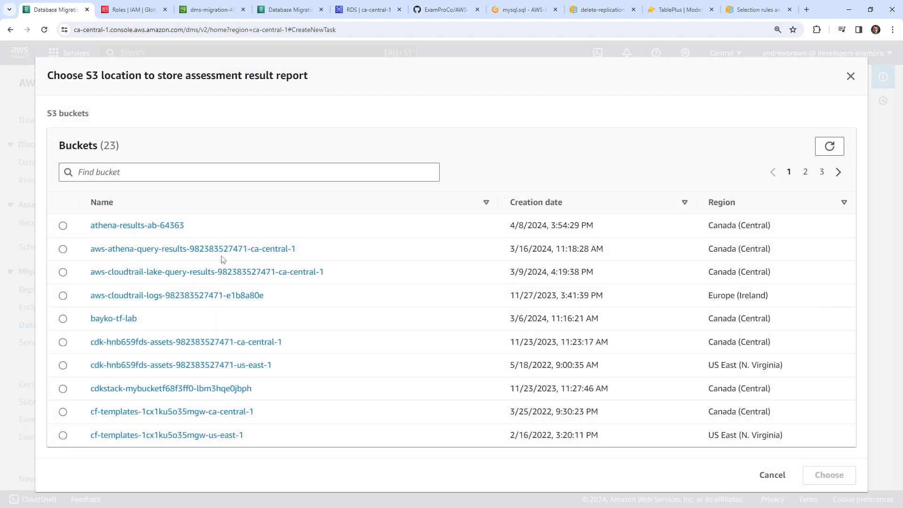
click(156, 178)
text(dm)
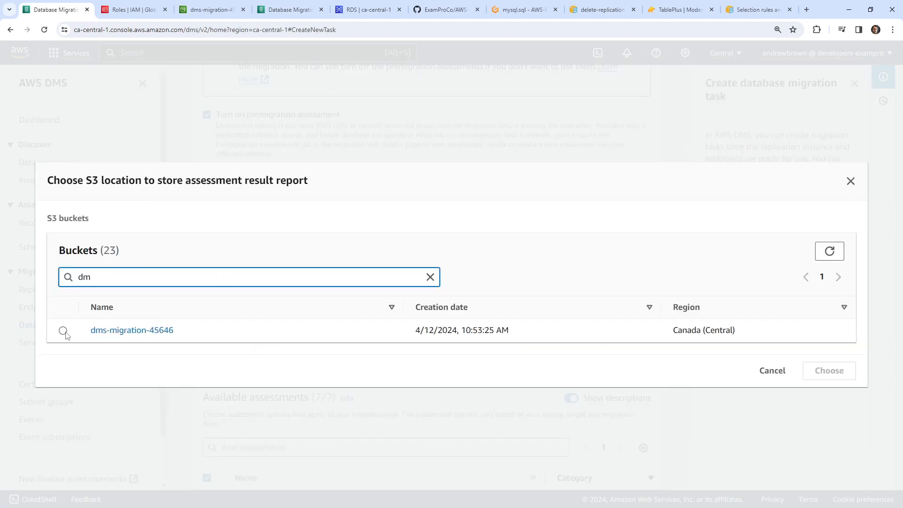
click(63, 330)
click(821, 370)
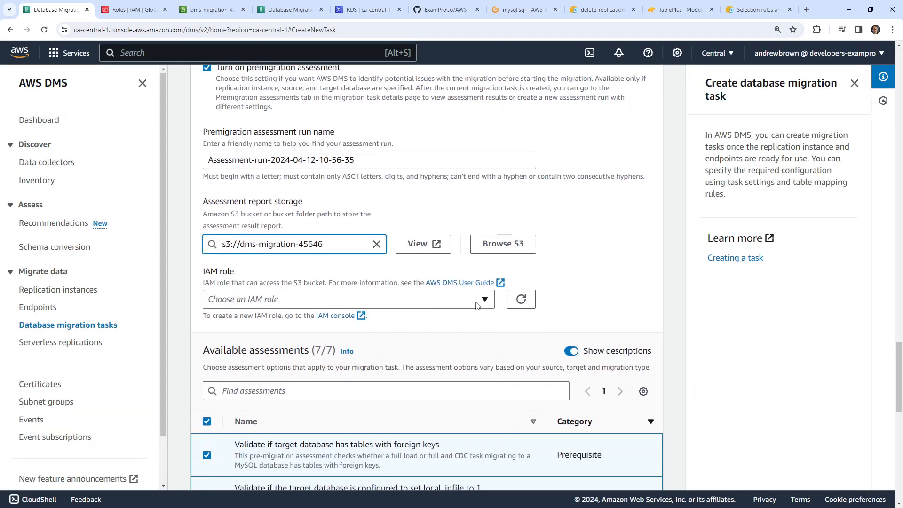
click(477, 306)
scroll(380, 243, down, 10)
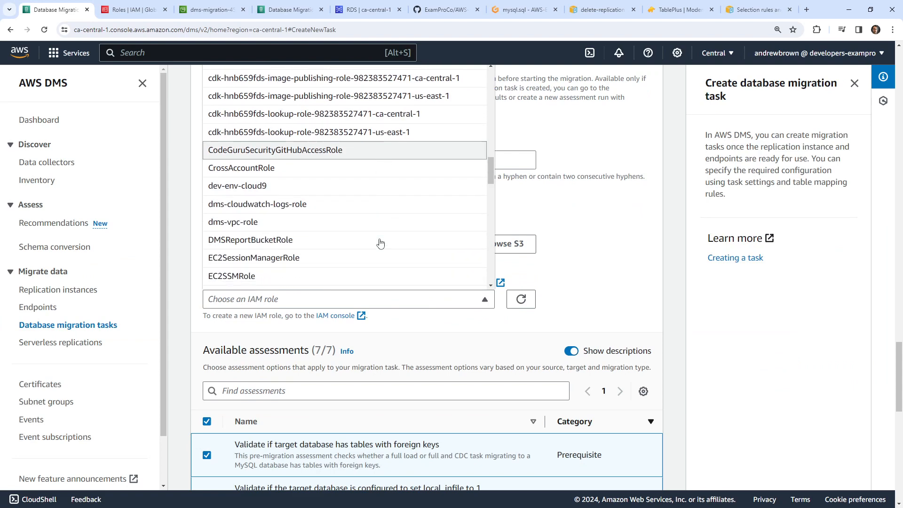
click(363, 241)
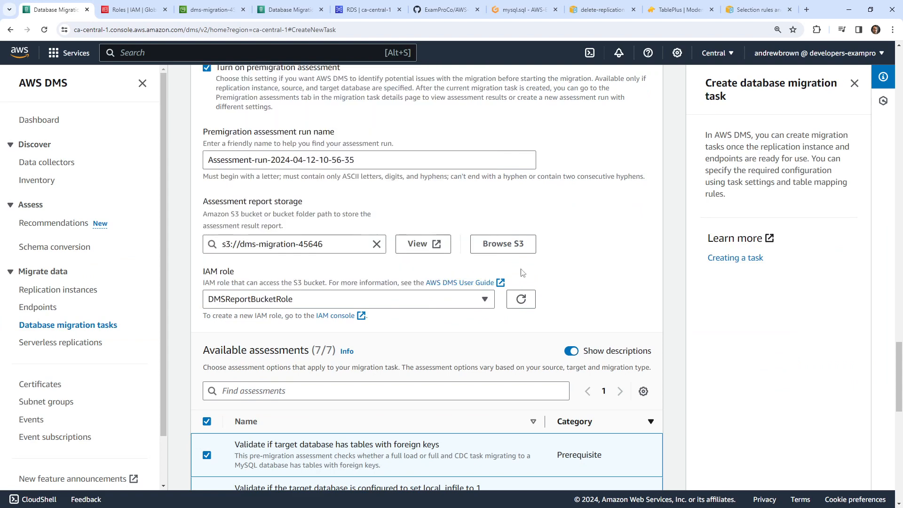
- Review the report encryption options and the note that assessments run after task creation
scroll(522, 273, down, 3)
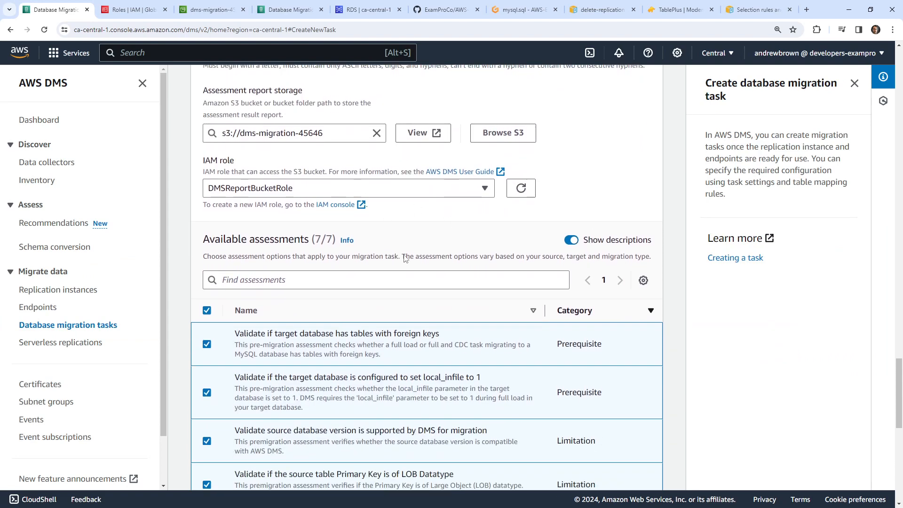
scroll(405, 257, down, 2)
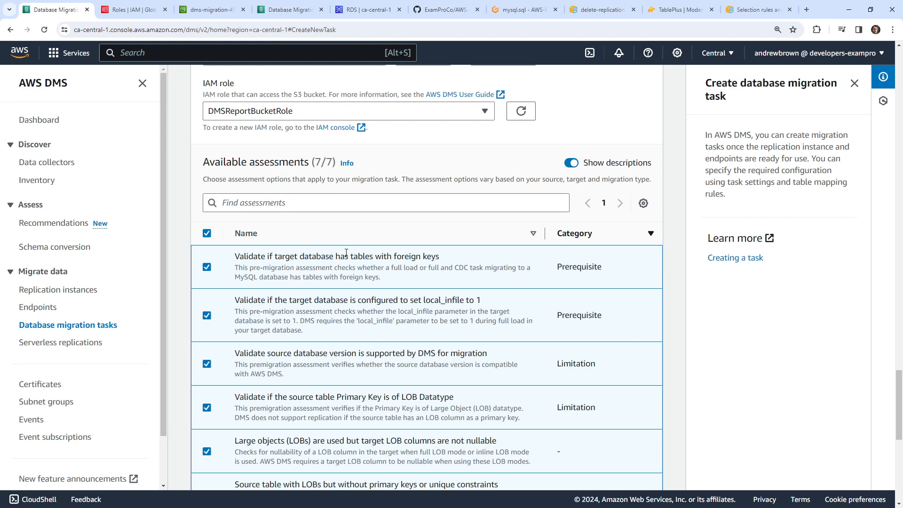
scroll(346, 253, down, 4)
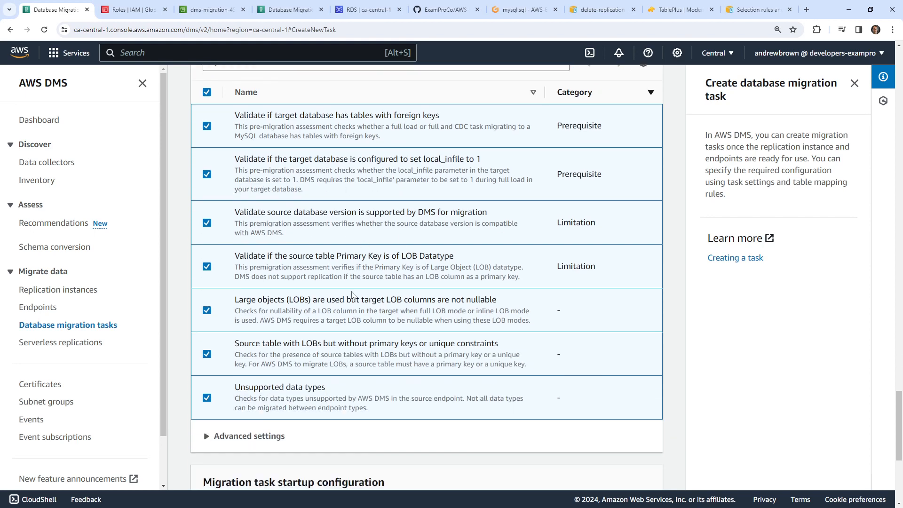
click(277, 436)
scroll(344, 318, down, 3)
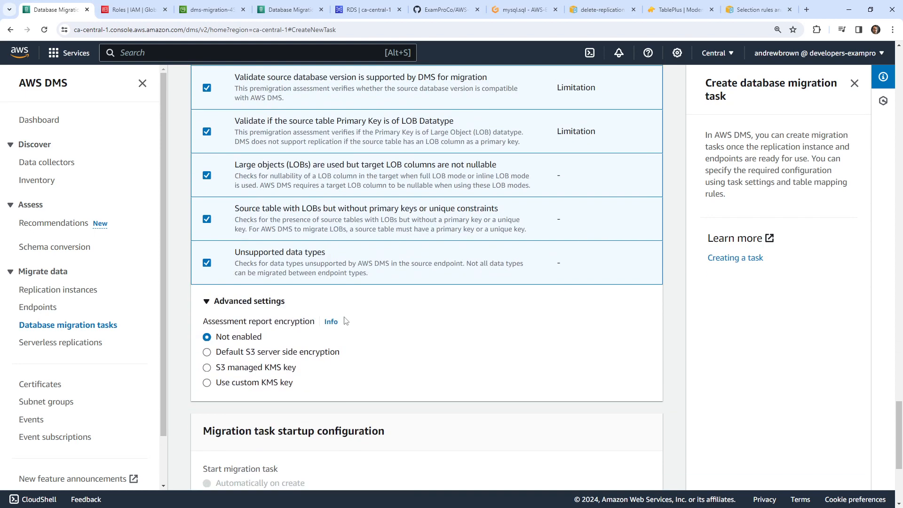
scroll(431, 347, down, 4)
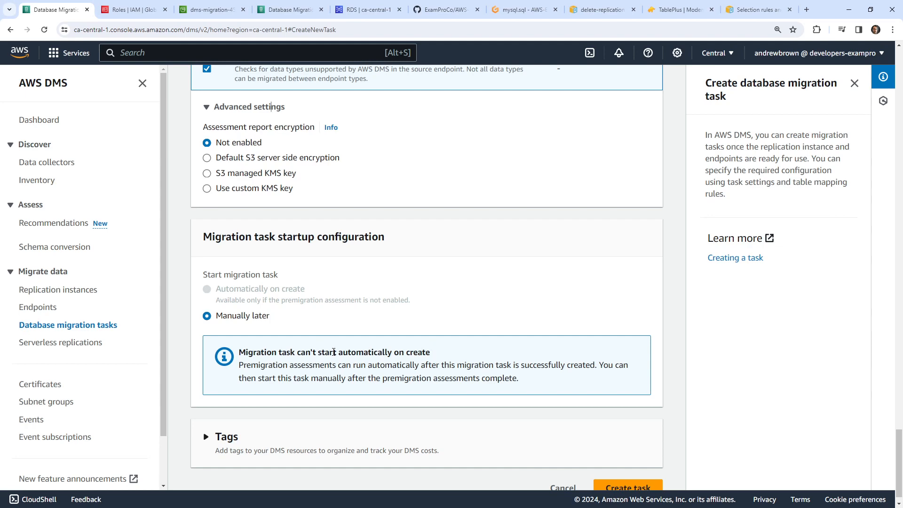
drag(294, 366, 567, 367)
scroll(384, 366, down, 1)
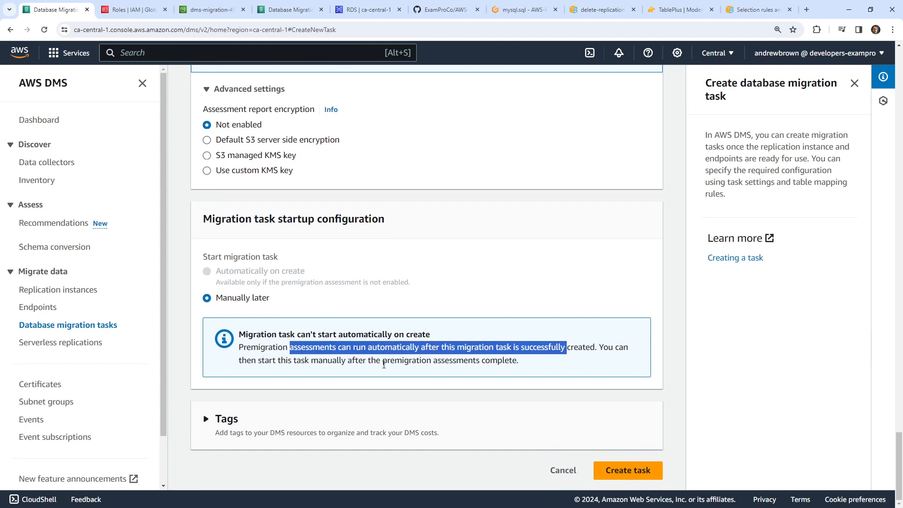
- Create dmstask and open its premigration assessment run to see why it warns
click(629, 470)
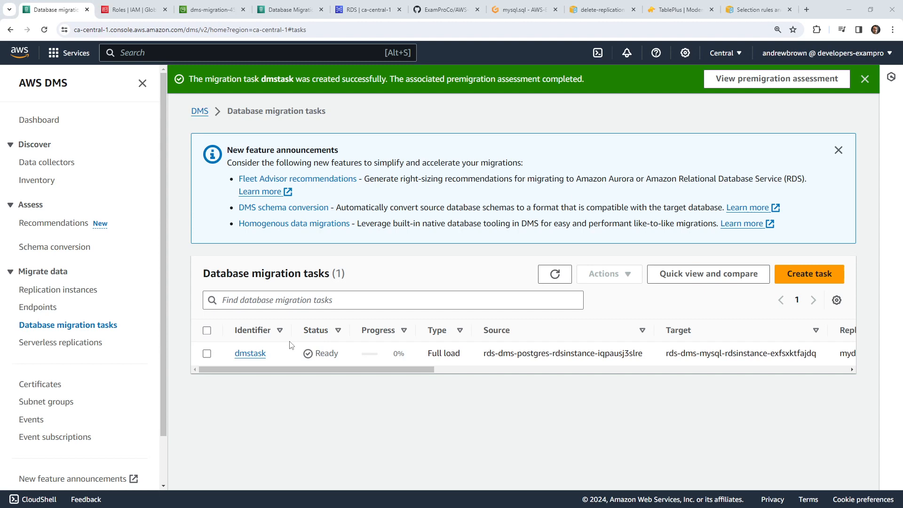
click(256, 354)
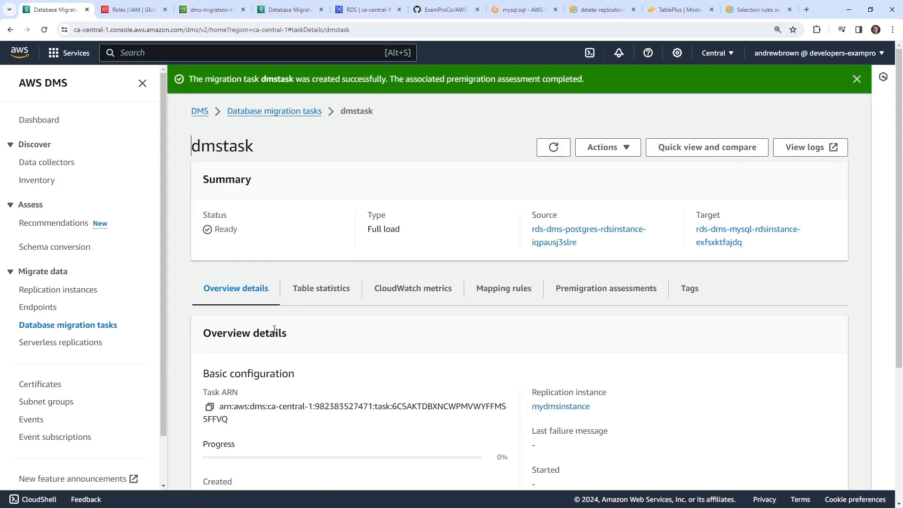
click(614, 295)
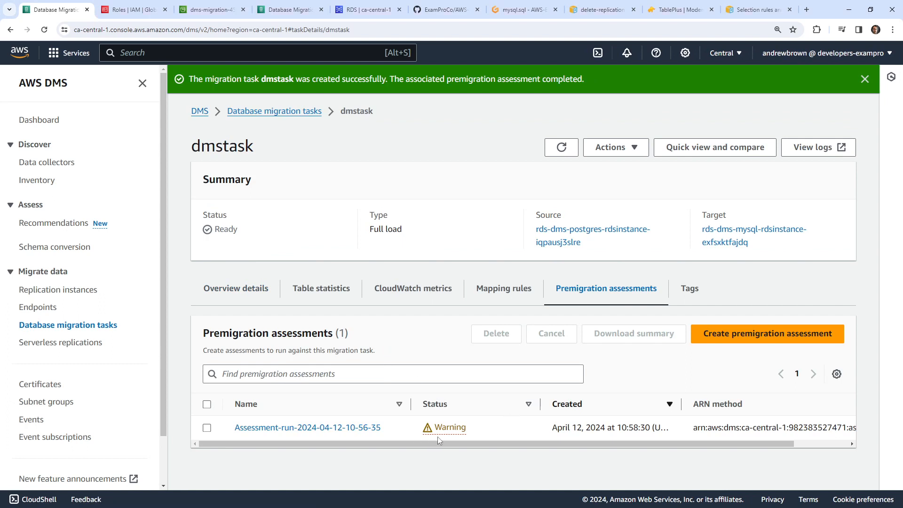
mouse_move(447, 444)
mouse_down()
mouse_move(562, 448)
mouse_move(447, 428)
mouse_up()
click(445, 427)
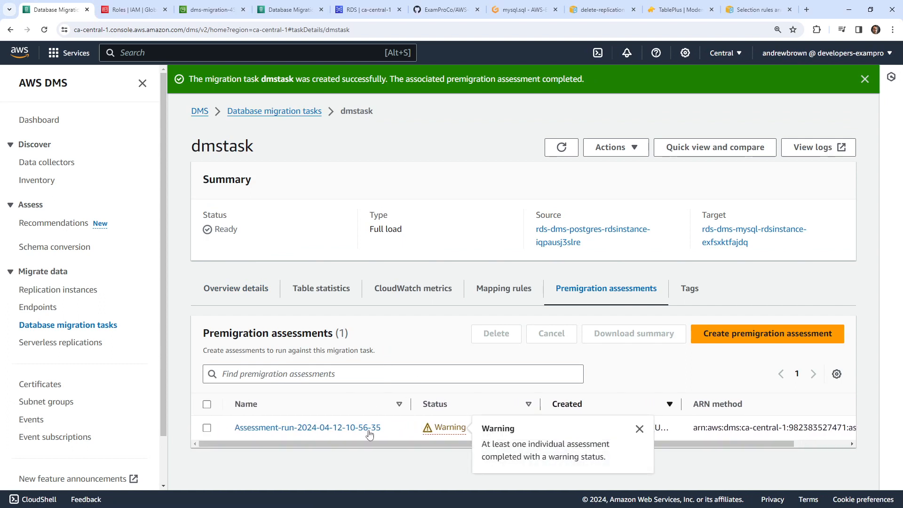
click(367, 428)
- Open the Unsupported data types result showing example_table's salary column as partially supported
scroll(367, 330, down, 3)
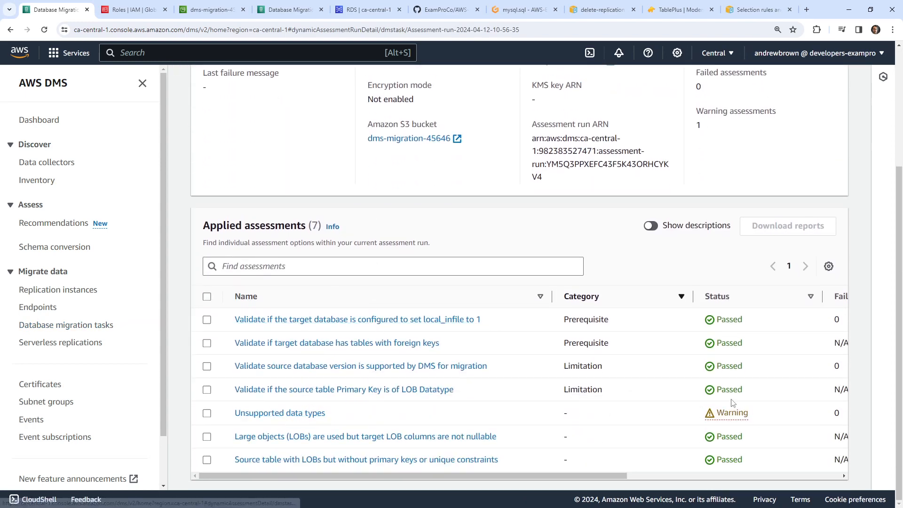
drag(547, 475, 425, 463)
click(316, 413)
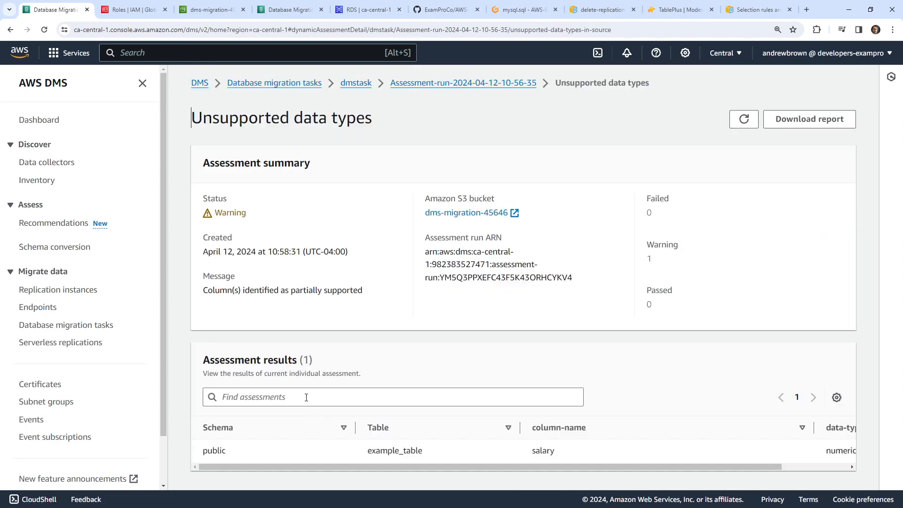
drag(644, 467, 589, 456)
drag(265, 292, 372, 296)
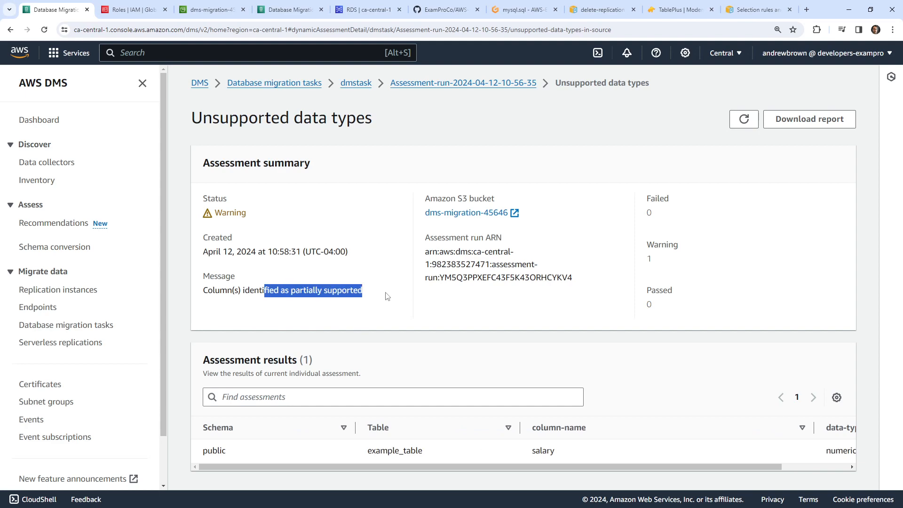
drag(515, 471, 489, 454)
scroll(528, 450, right, 3)
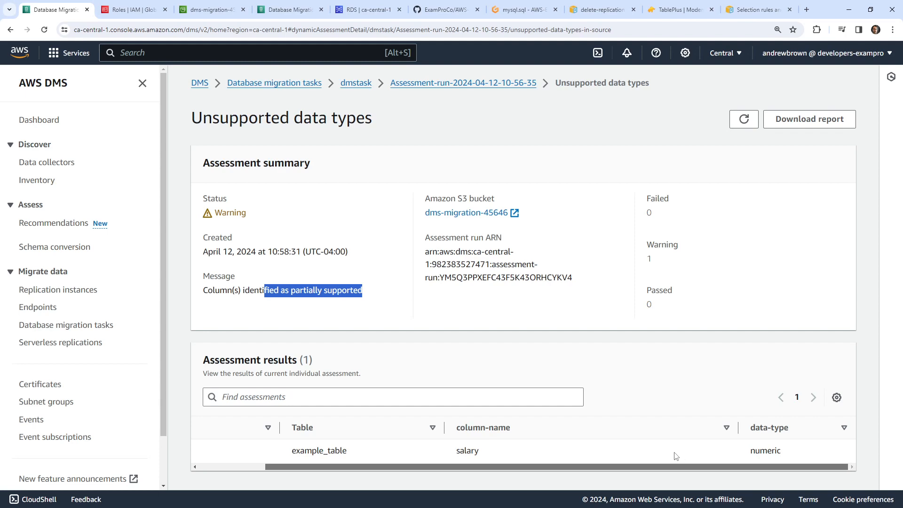
scroll(593, 454, left, 3)
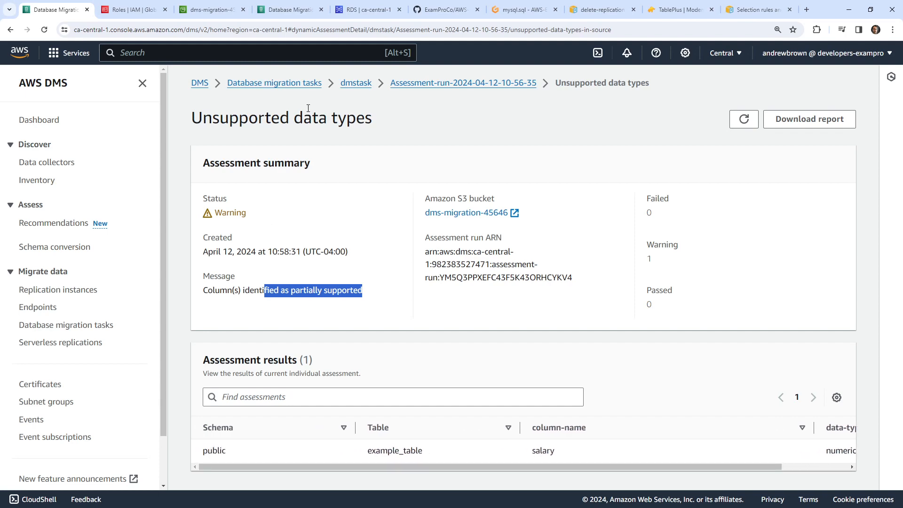
- Open postgres.sql in Gitpod and highlight the salary DECIMAL(10, 2) definition
click(512, 10)
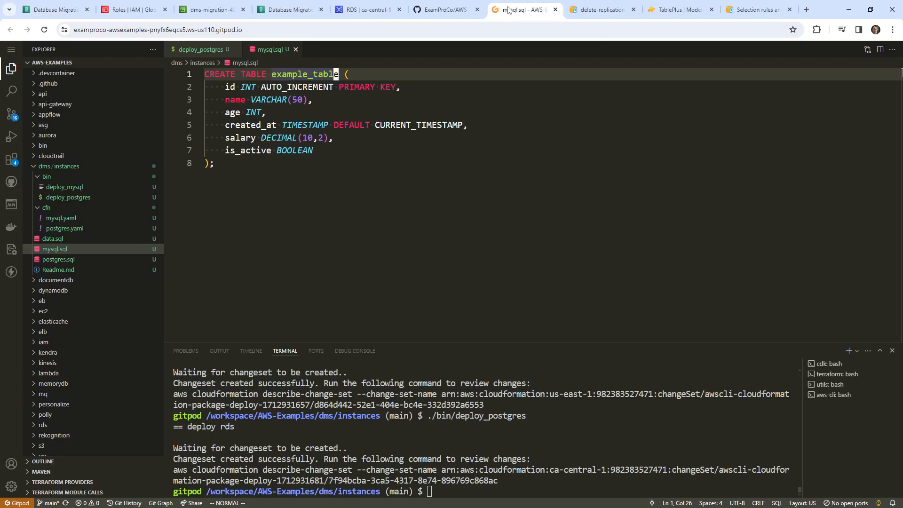
click(67, 261)
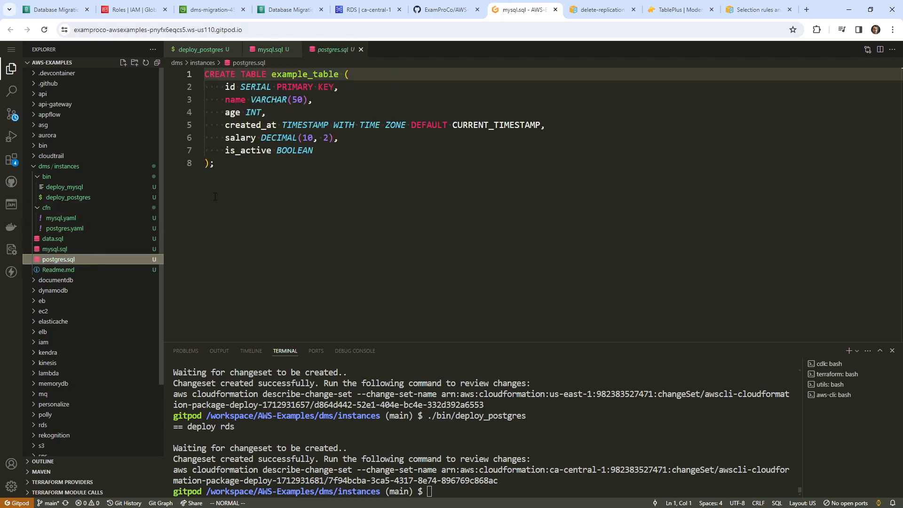
drag(351, 141, 205, 138)
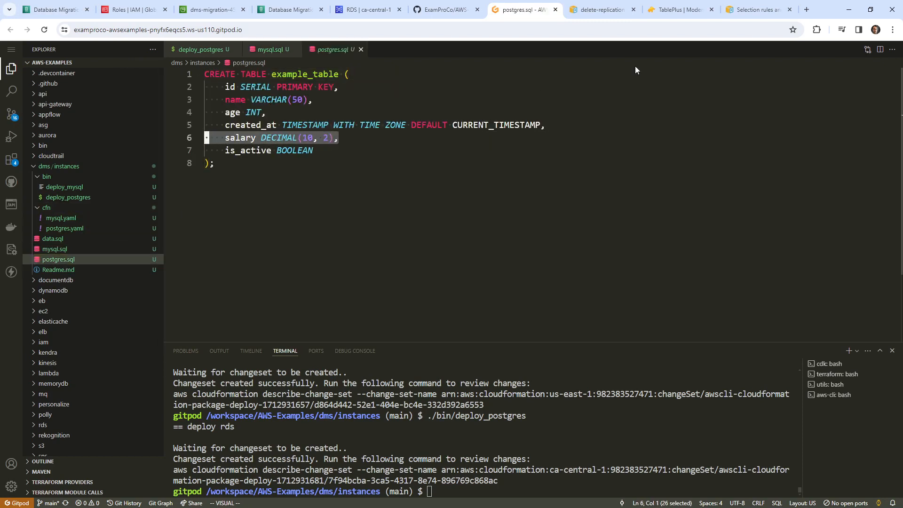
- Search for mysql data types and open the MySQL 8.0 Data Types manual page
click(601, 9)
click(600, 29)
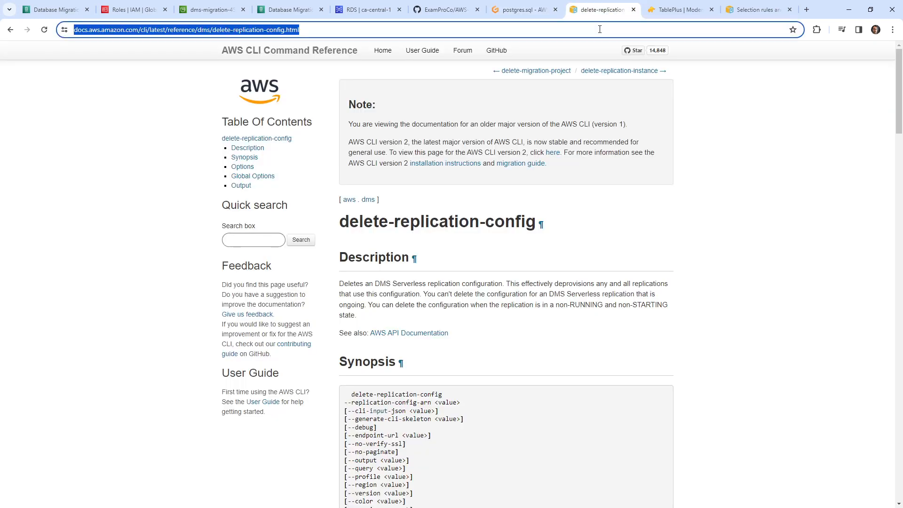
text(mysql data typ)
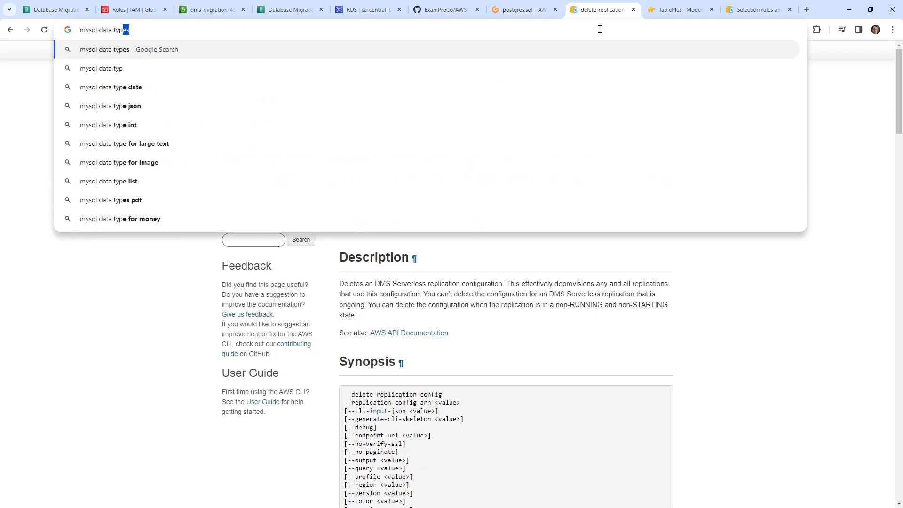
key(Return)
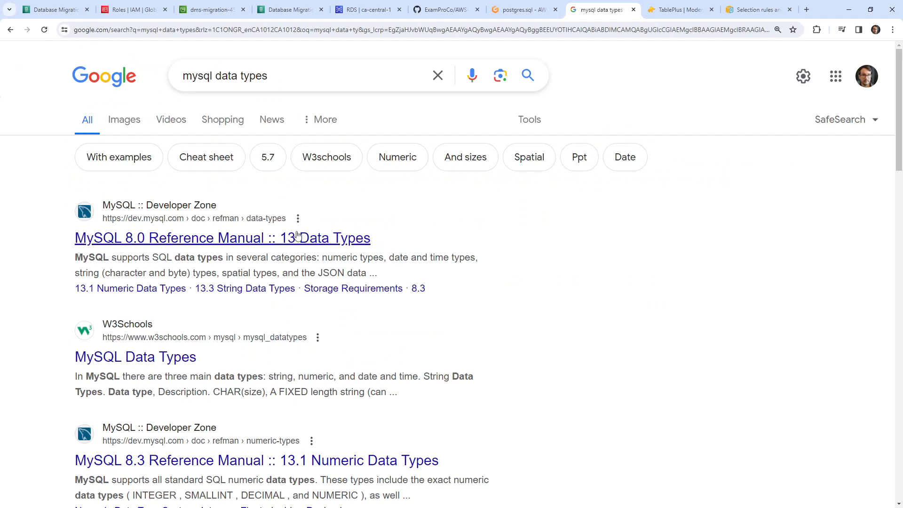
click(298, 236)
- Go to Numeric Data Types, then Floating-Point Types, noting the DOUBLE PRECISION(M,D) syntax, then return to postgres.sql
scroll(333, 342, down, 1)
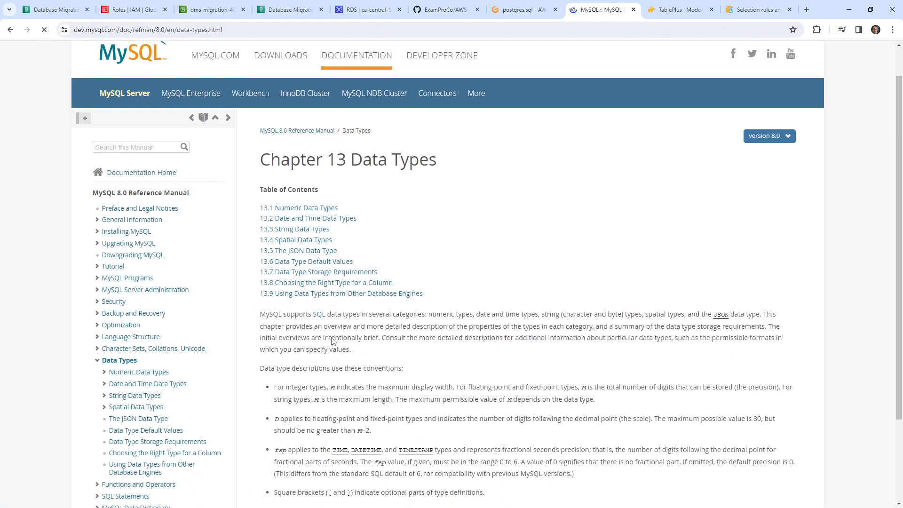
scroll(333, 341, down, 2)
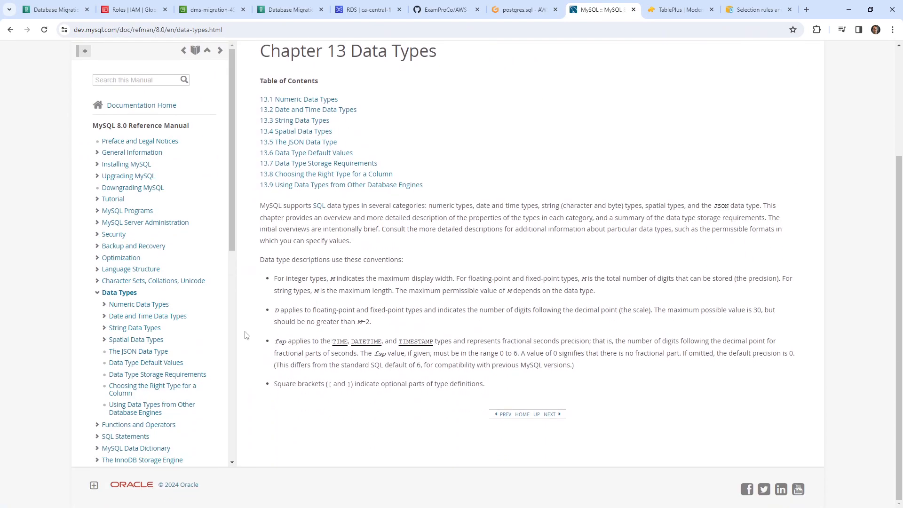
click(163, 307)
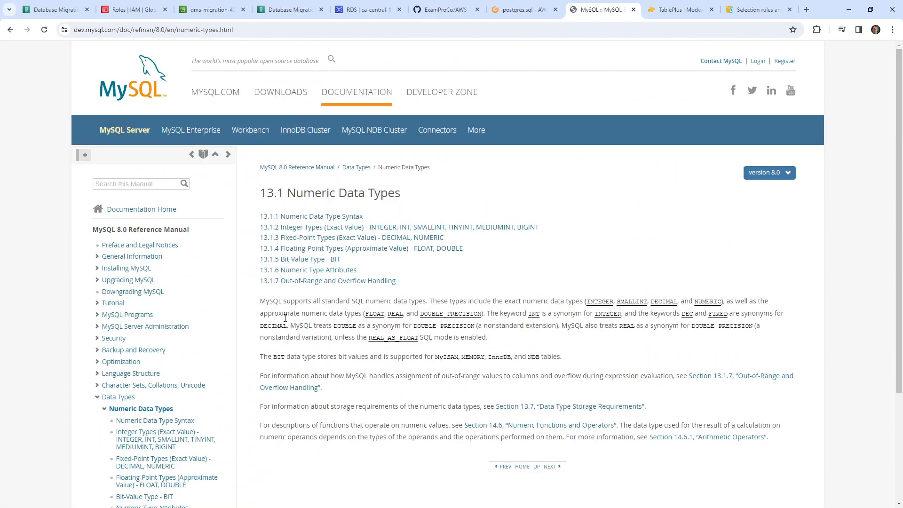
scroll(285, 318, down, 3)
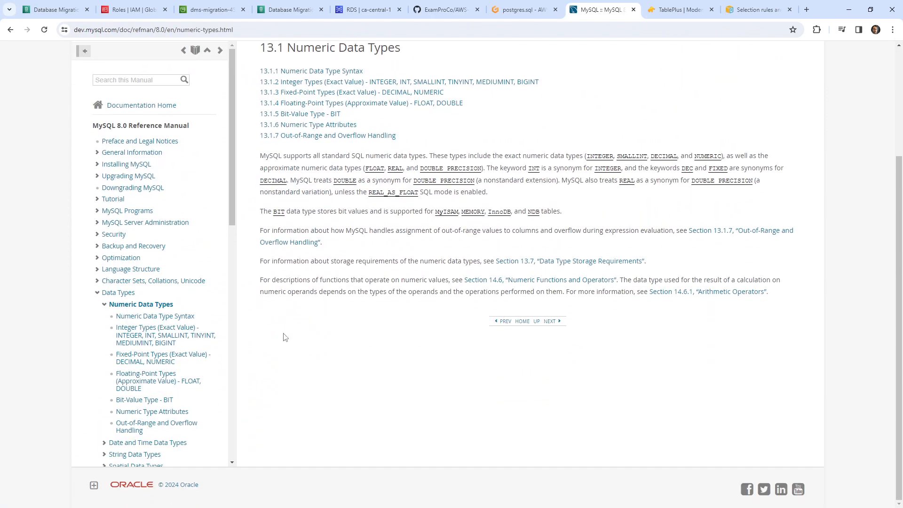
click(173, 382)
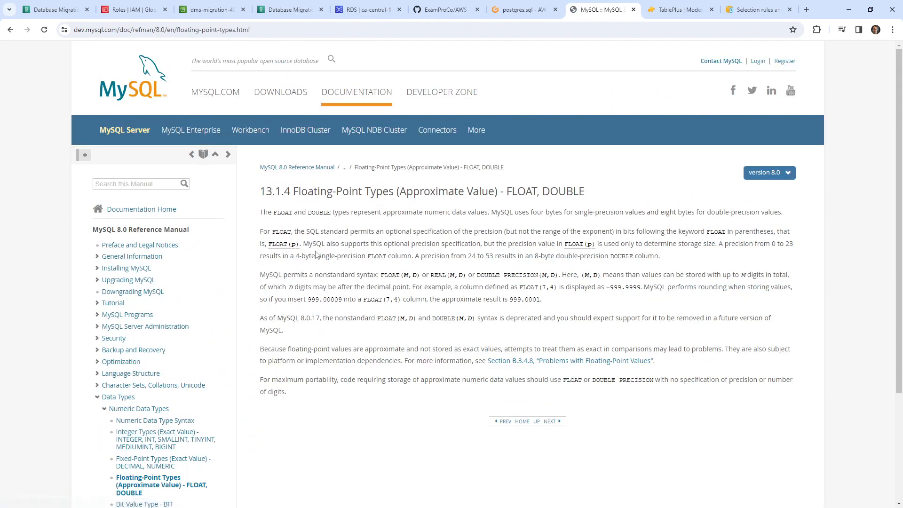
drag(481, 276, 559, 276)
click(521, 9)
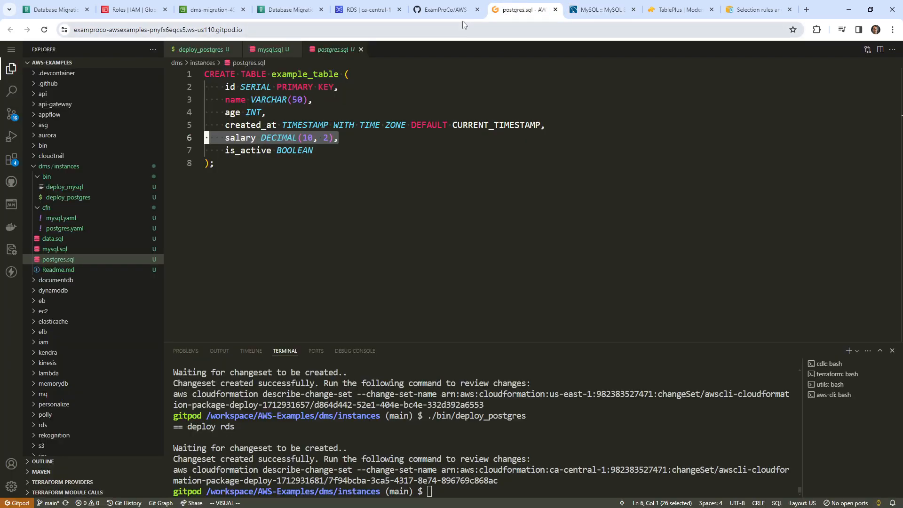
- Check the dms-migration-45646 bucket and DMSReportBucketRole, then return to the Unsupported data types result
click(289, 10)
click(210, 10)
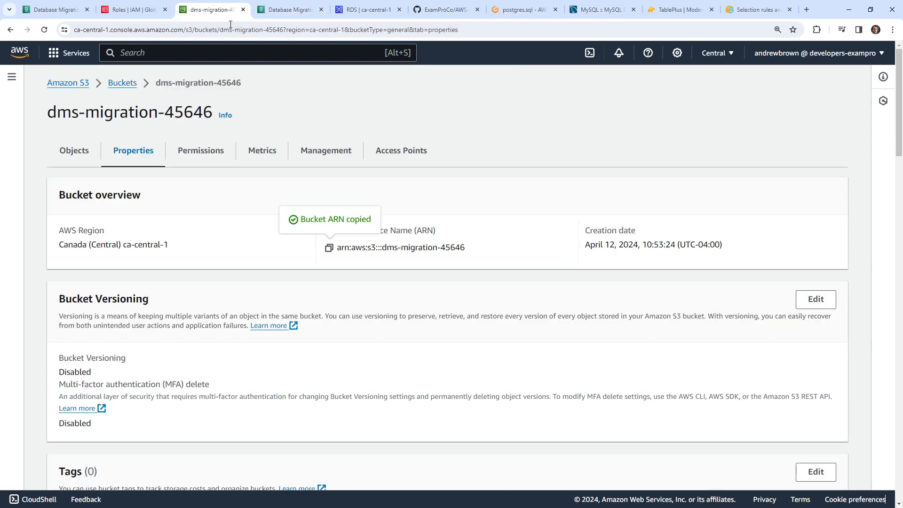
click(127, 11)
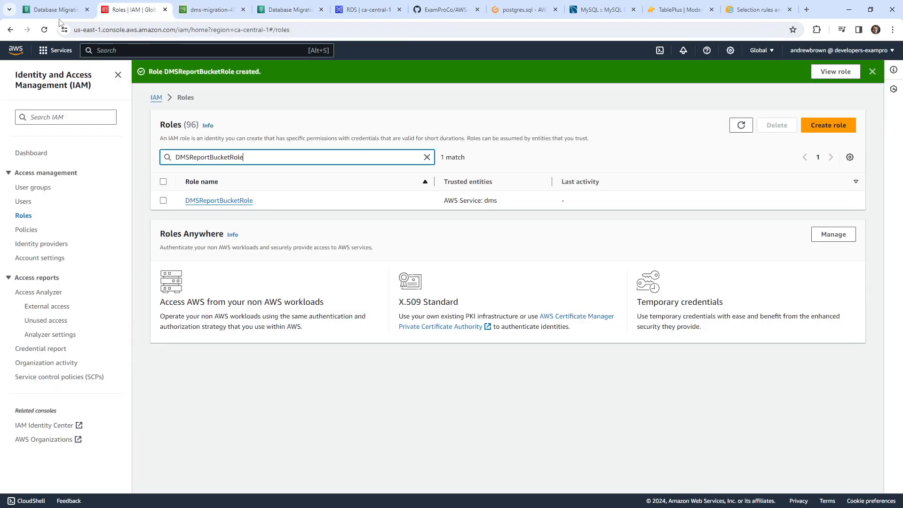
click(60, 11)
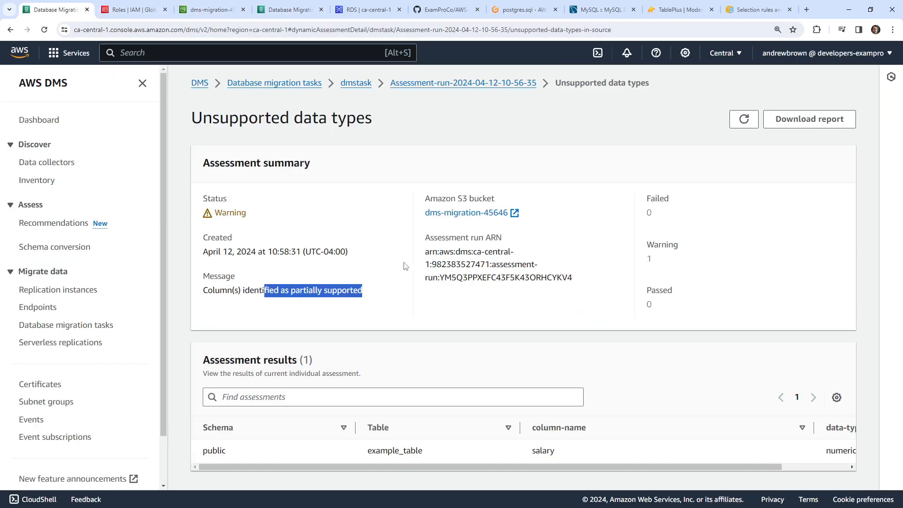
click(398, 211)
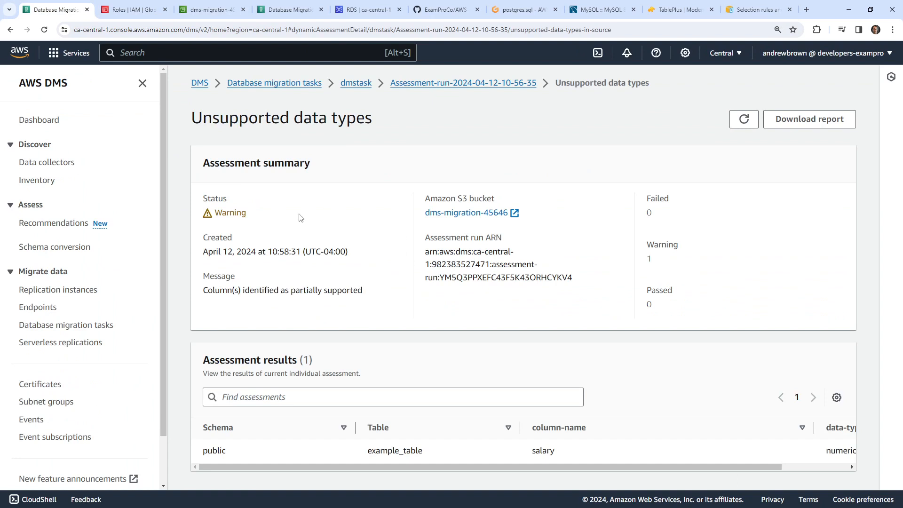
drag(212, 118, 356, 119)
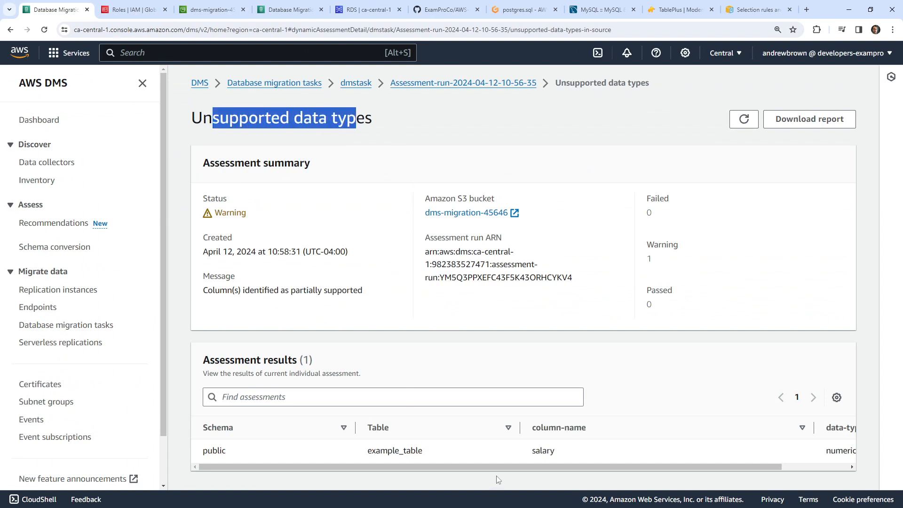
- Review the assessment run overview's seven assessments: 6 passed, 0 failed, 1 warning
drag(523, 466, 677, 461)
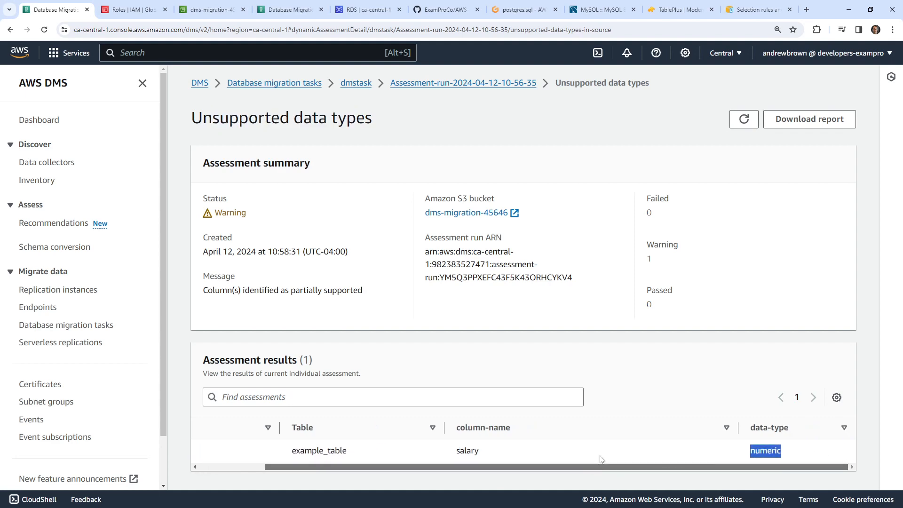
drag(600, 456, 503, 443)
click(472, 327)
click(461, 84)
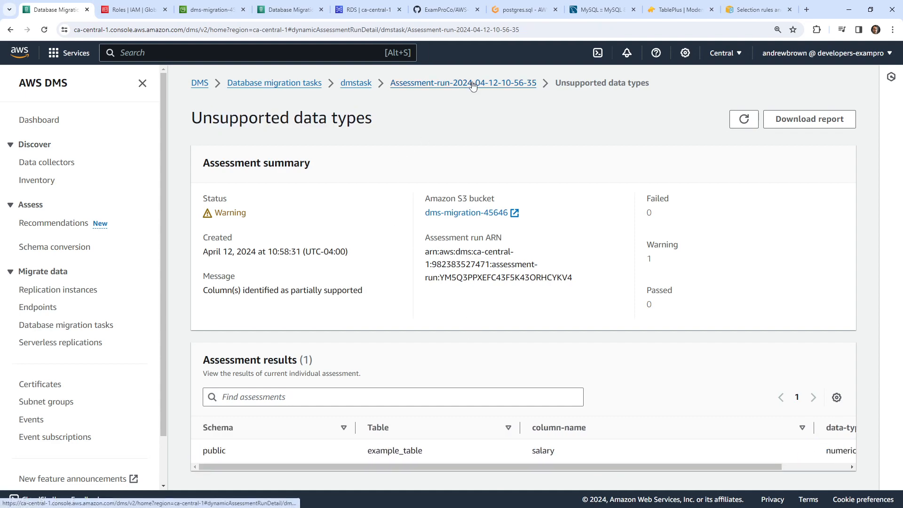
scroll(328, 190, down, 4)
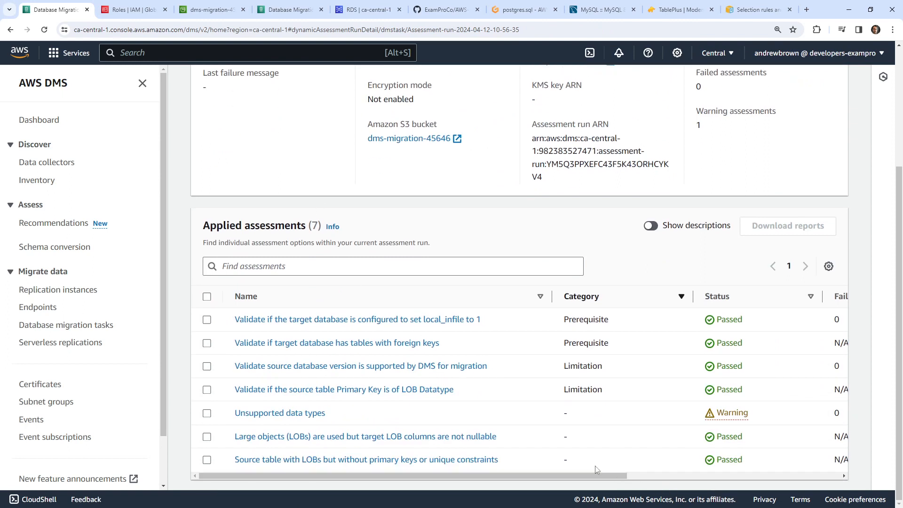
drag(565, 474, 397, 473)
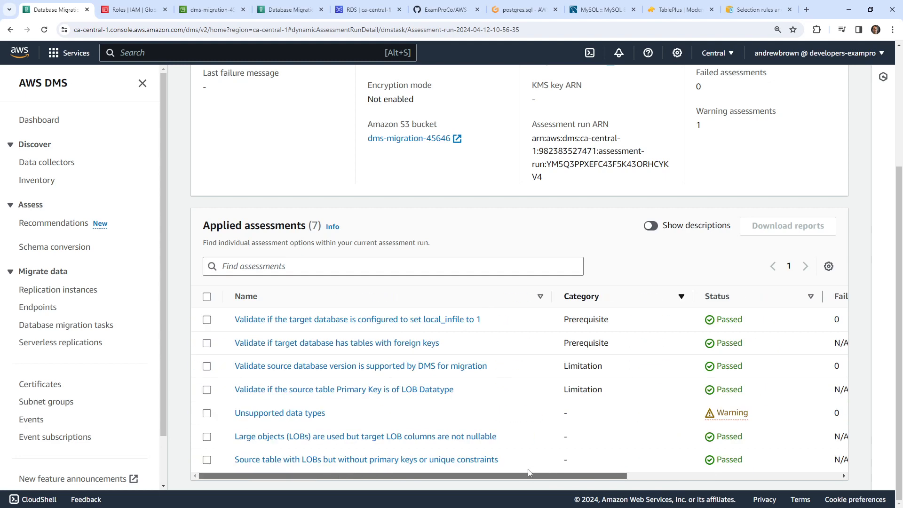
mouse_move(562, 474)
mouse_down()
mouse_move(776, 473)
mouse_move(562, 474)
mouse_up()
scroll(477, 390, up, 5)
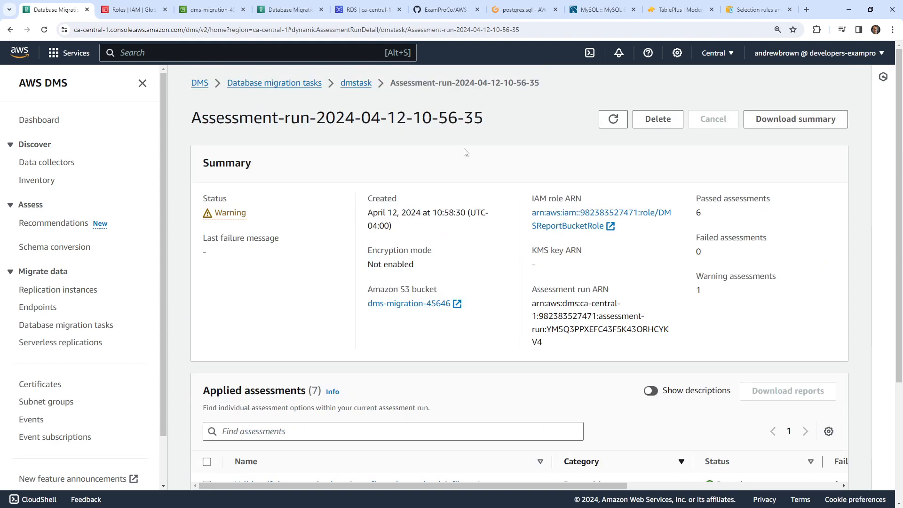
- Check dmstask's table statistics, CloudWatch metrics and mapping rules in Quick view and compare, then return to the tasks list
click(362, 85)
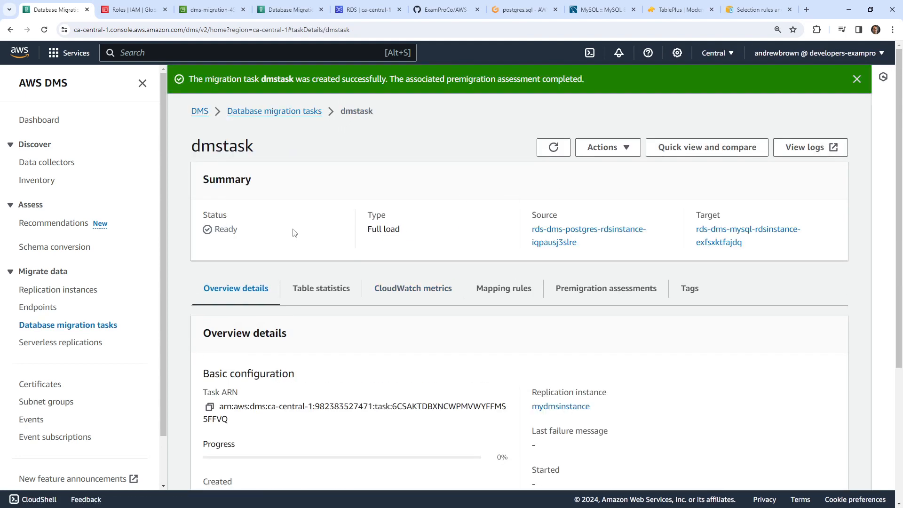
click(603, 149)
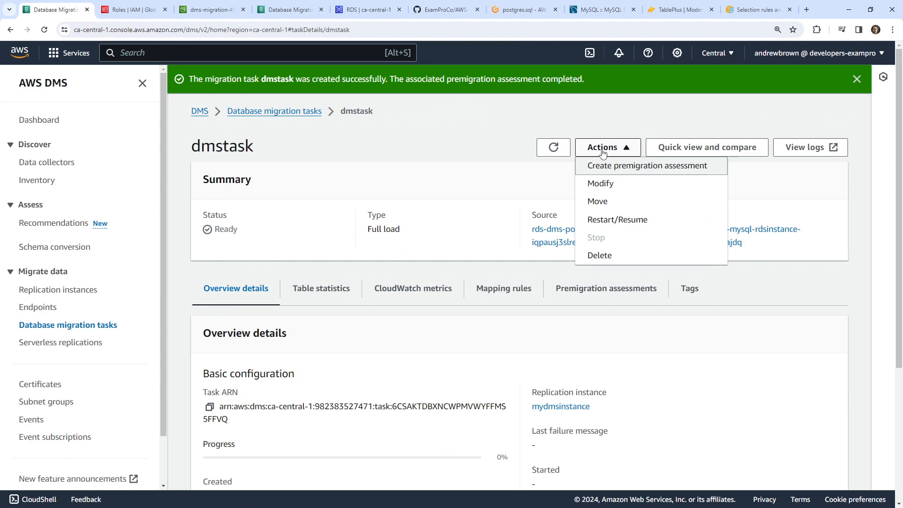
click(707, 148)
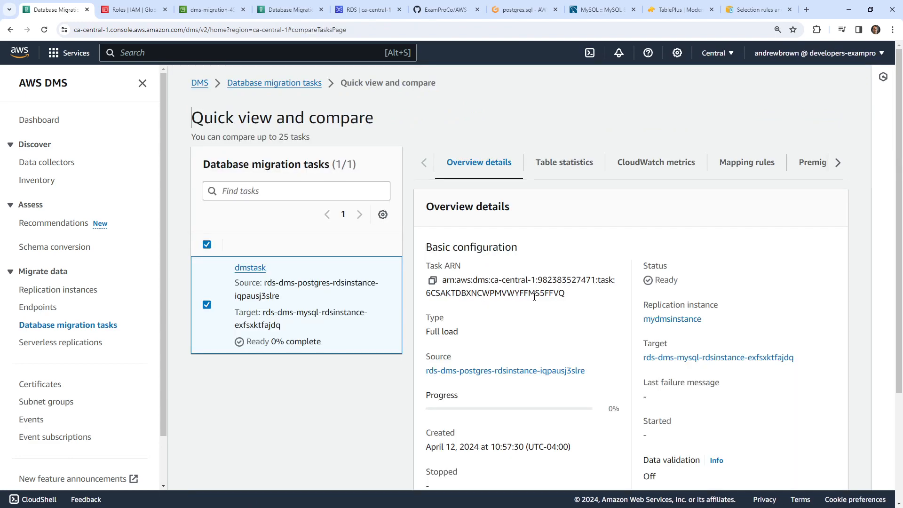
scroll(535, 296, down, 3)
scroll(524, 300, up, 3)
scroll(525, 276, down, 3)
scroll(527, 283, up, 3)
click(590, 173)
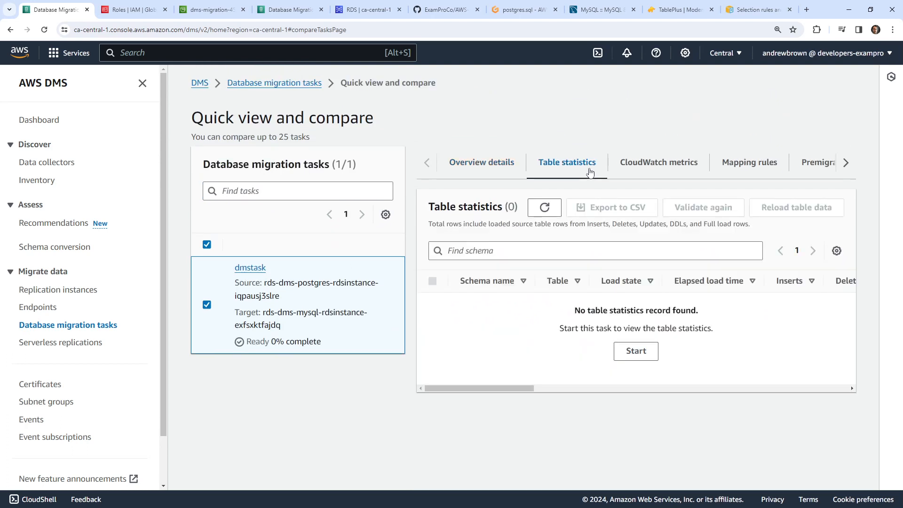
click(704, 171)
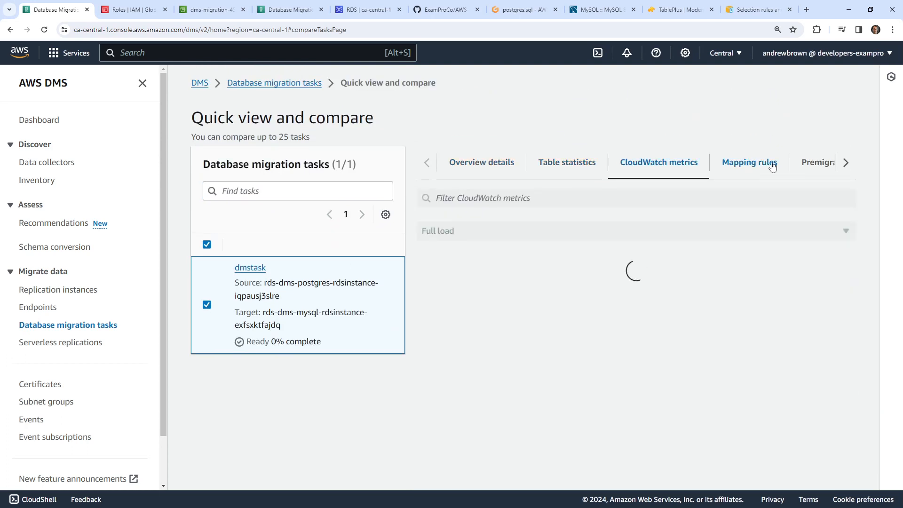
click(774, 169)
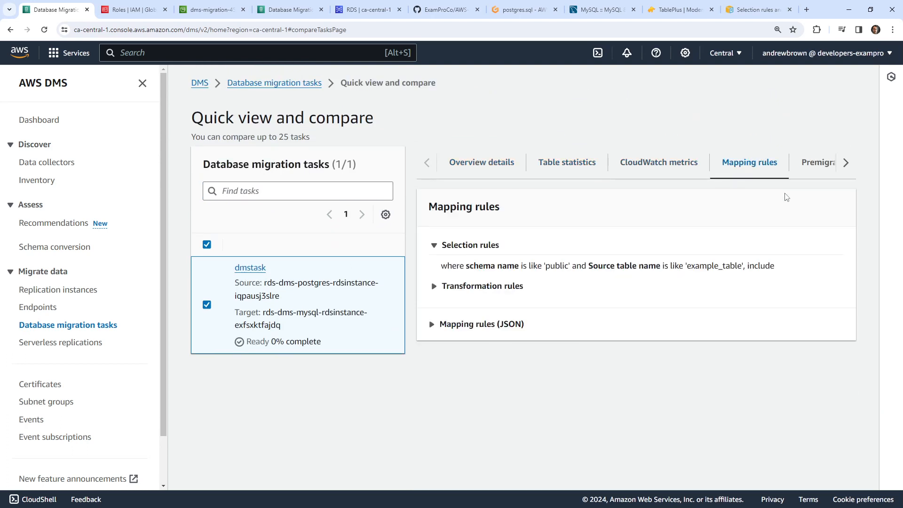
click(270, 88)
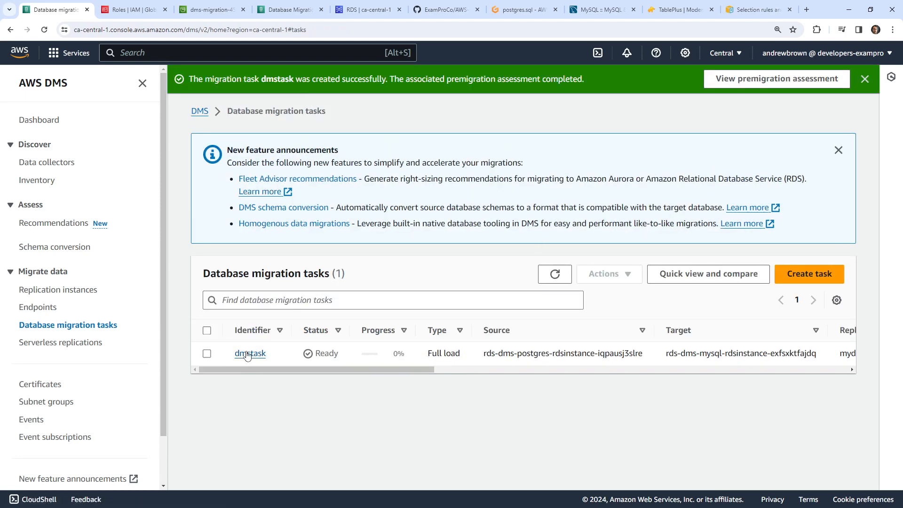
- Open dmstask's details and look over its Actions menu
click(248, 354)
click(614, 154)
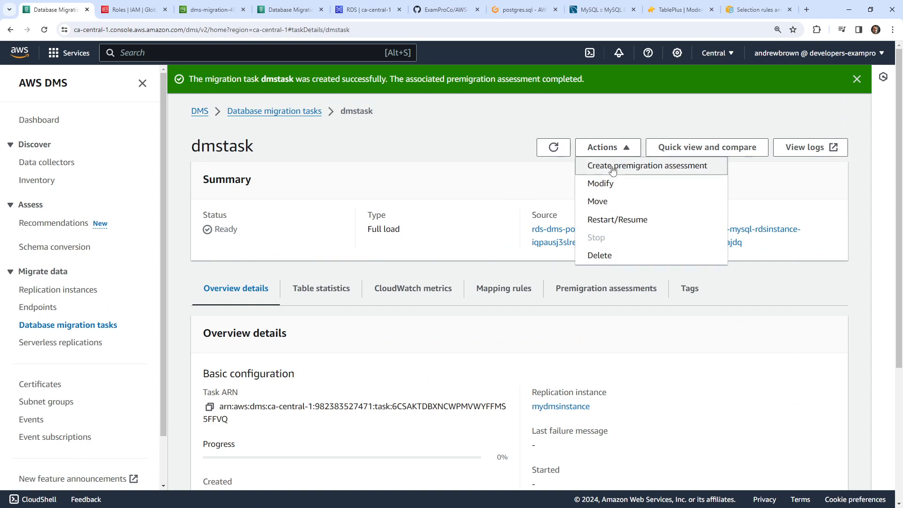
click(476, 193)
click(590, 150)
click(457, 171)
scroll(422, 216, down, 2)
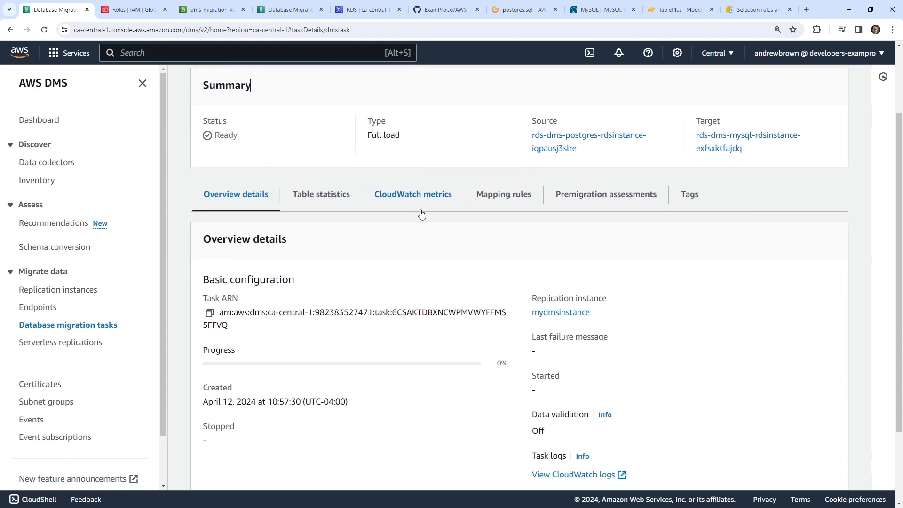
scroll(422, 216, up, 2)
- View the Move page's note on choosing a new replication instance, then return to dmstask
click(624, 147)
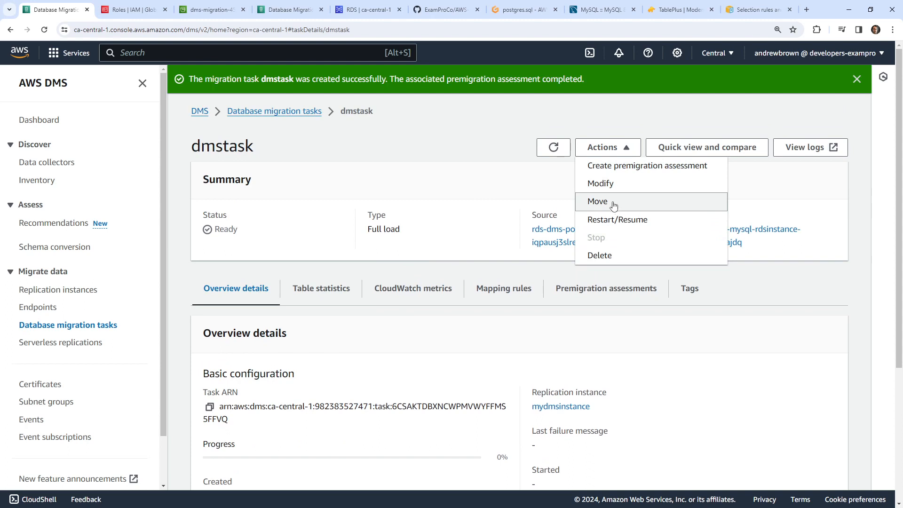
click(630, 206)
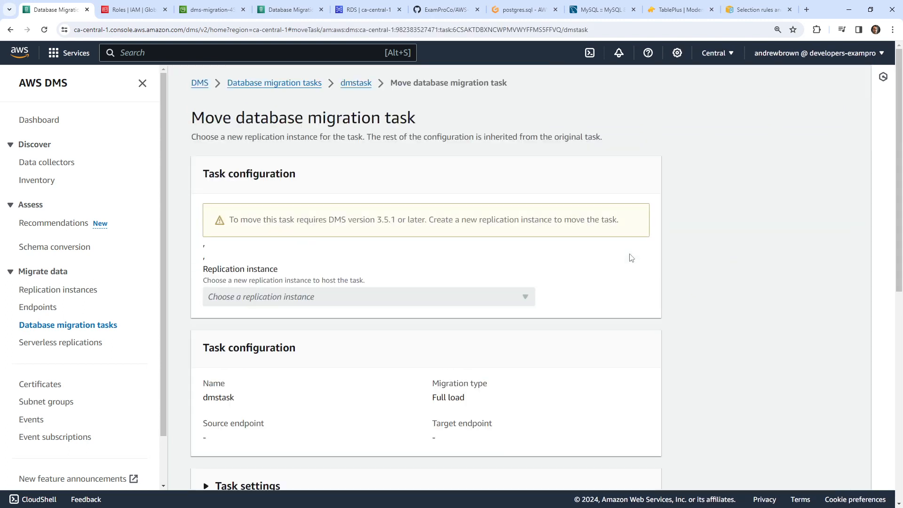
drag(216, 141, 588, 139)
scroll(375, 258, down, 6)
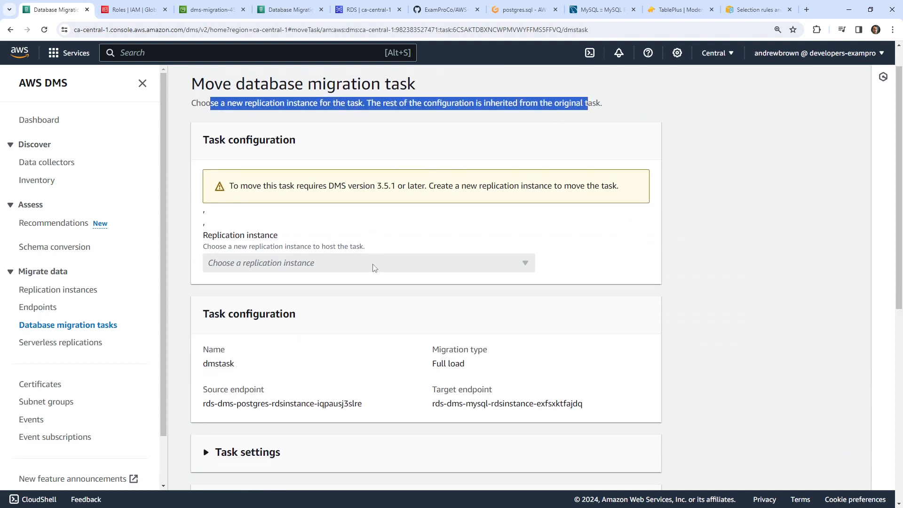
scroll(375, 258, down, 3)
scroll(373, 262, up, 9)
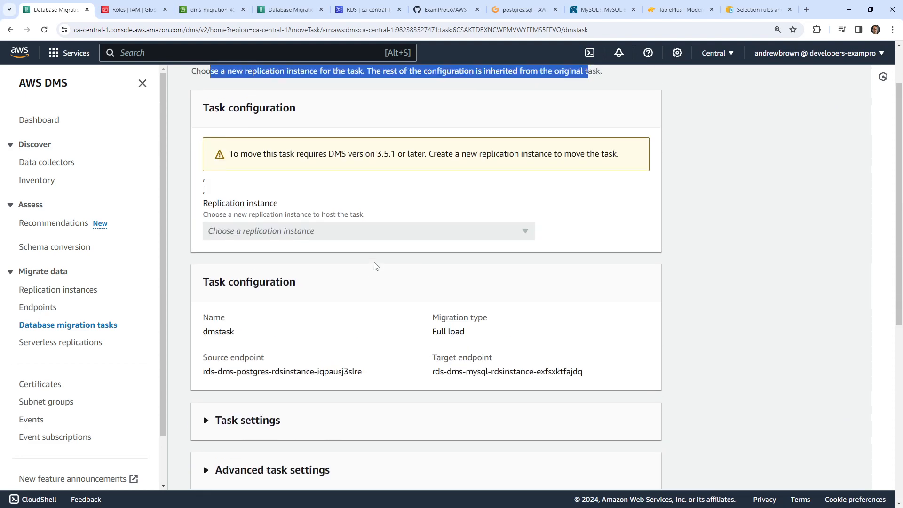
click(361, 85)
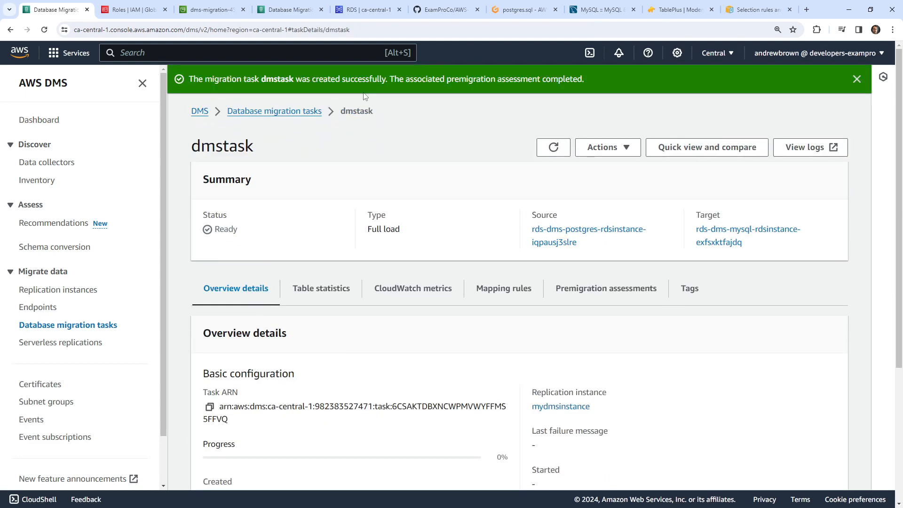
- Open dmstask and restart it to begin the full load
scroll(439, 244, down, 4)
scroll(433, 260, up, 3)
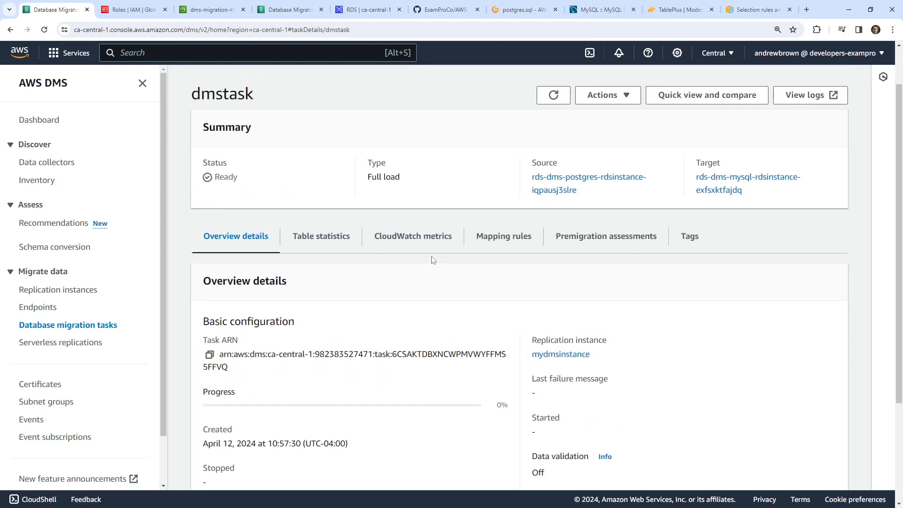
scroll(433, 260, up, 2)
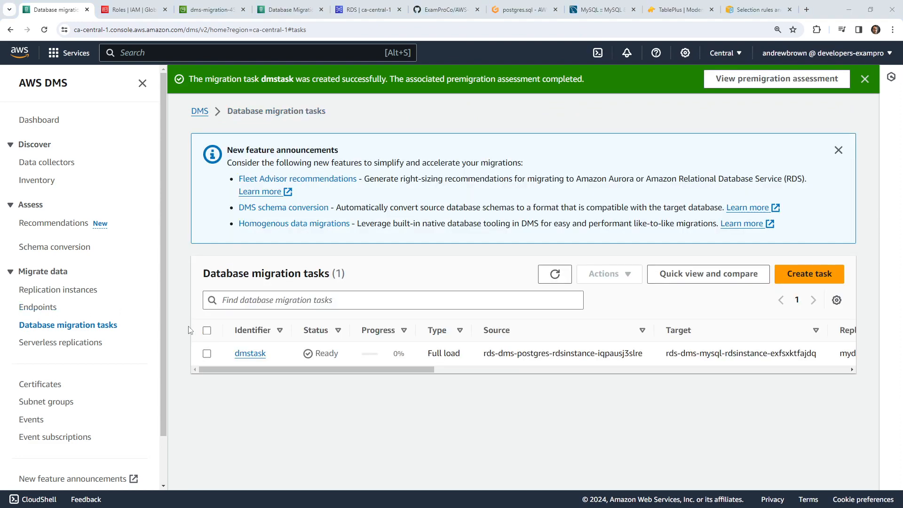
click(250, 354)
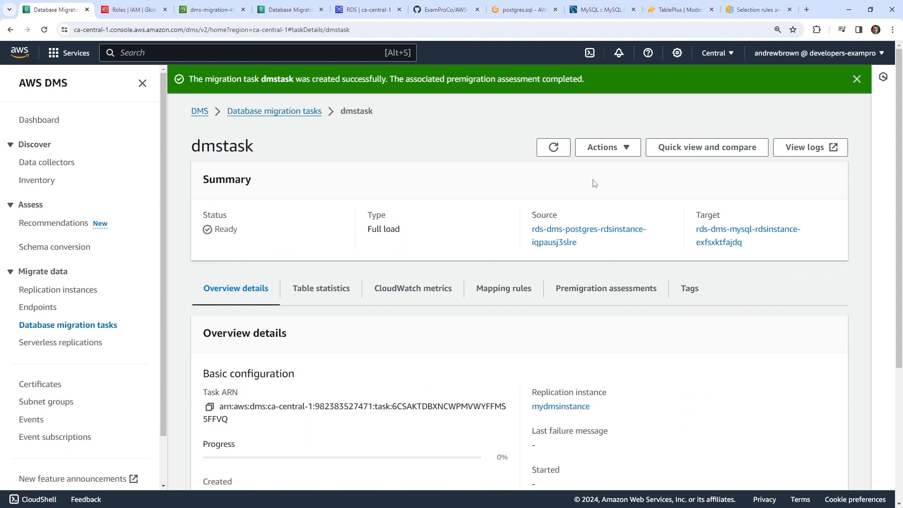
click(612, 148)
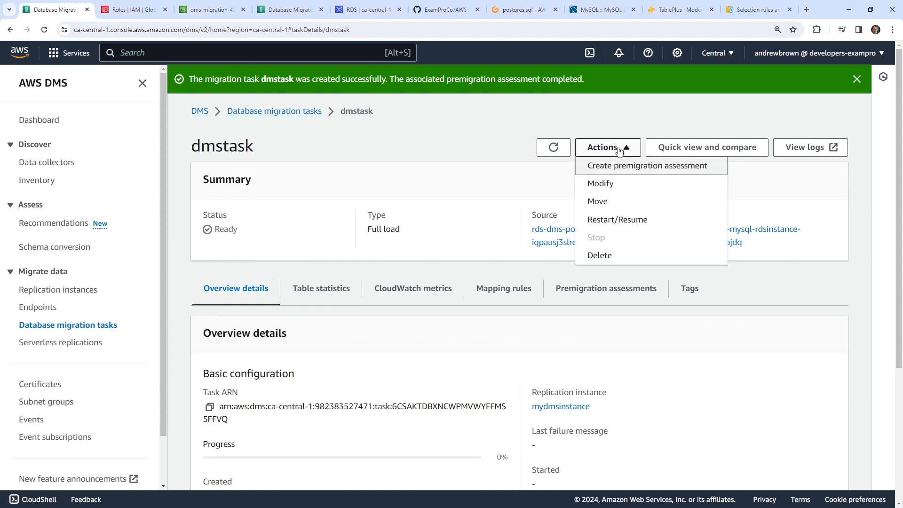
click(628, 219)
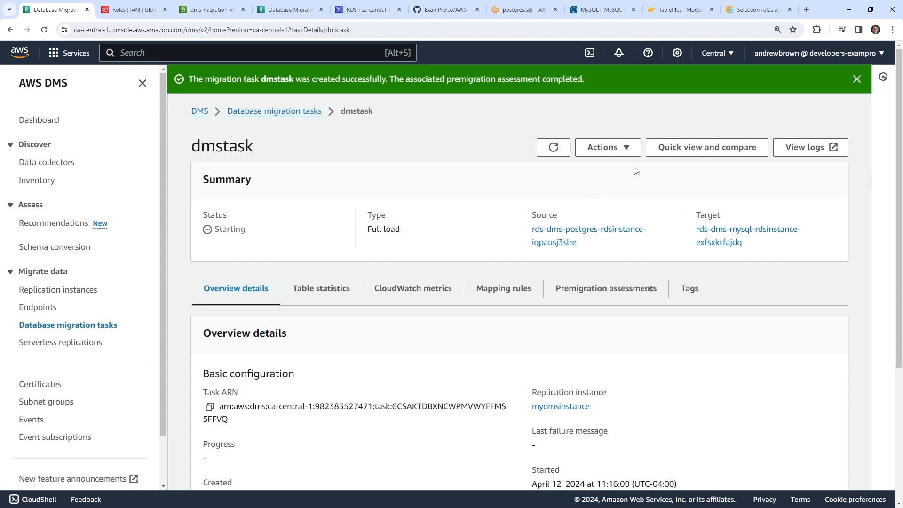
- Refresh dmstask's status while it runs, checking which actions remain available
click(553, 147)
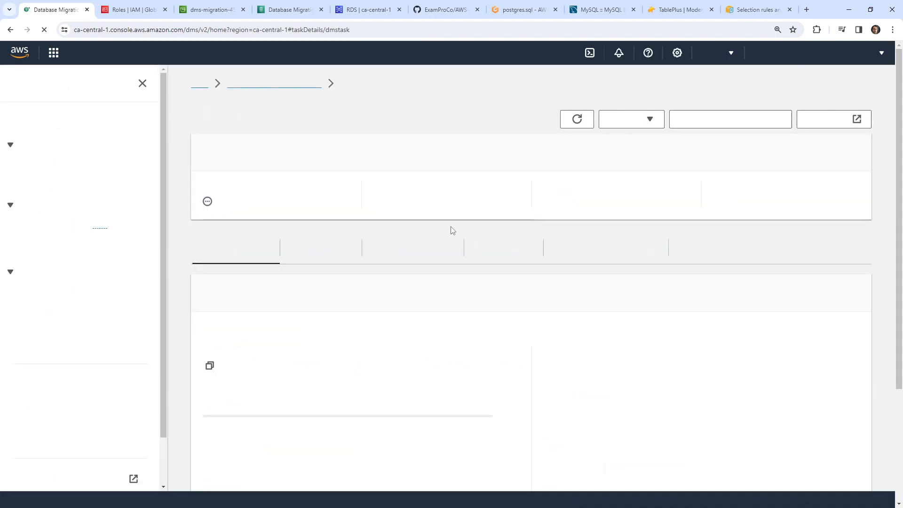
click(625, 121)
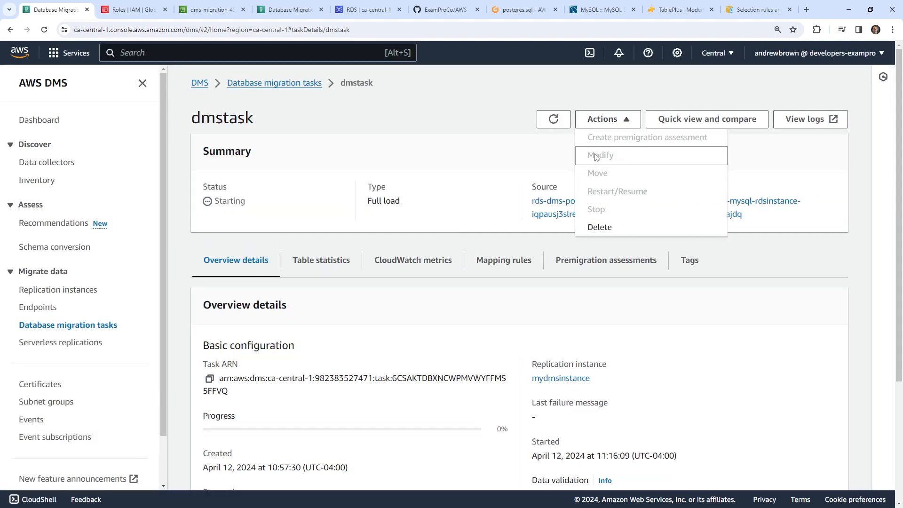
click(507, 159)
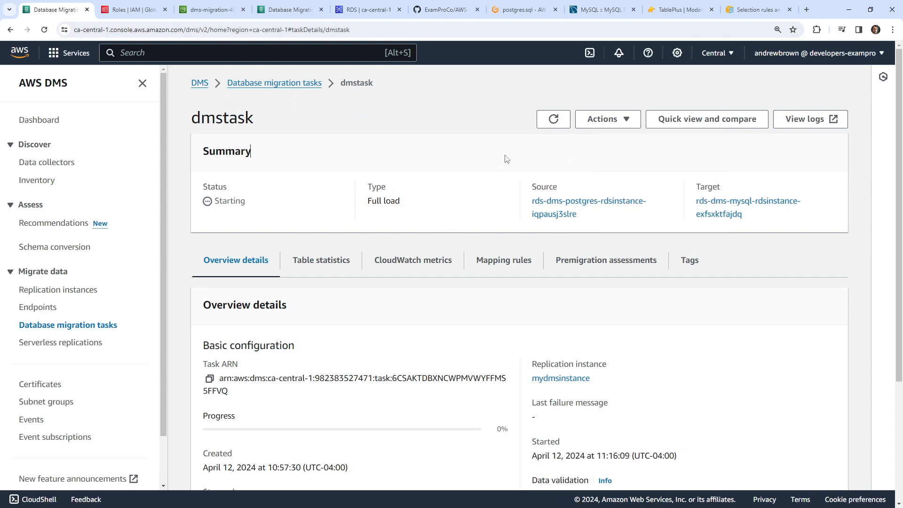
click(601, 121)
click(424, 168)
click(554, 119)
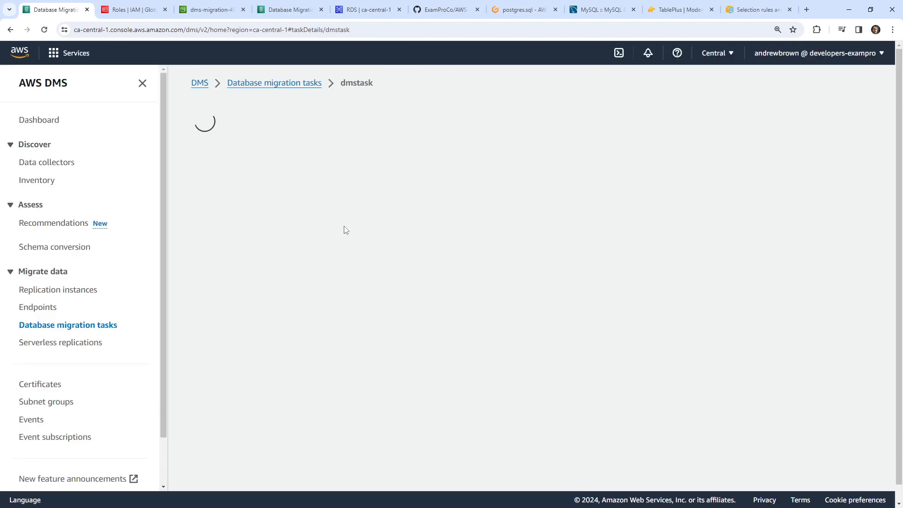
- Reopen dmstask from the tasks list and confirm Load complete at 100% progress
scroll(373, 306, down, 2)
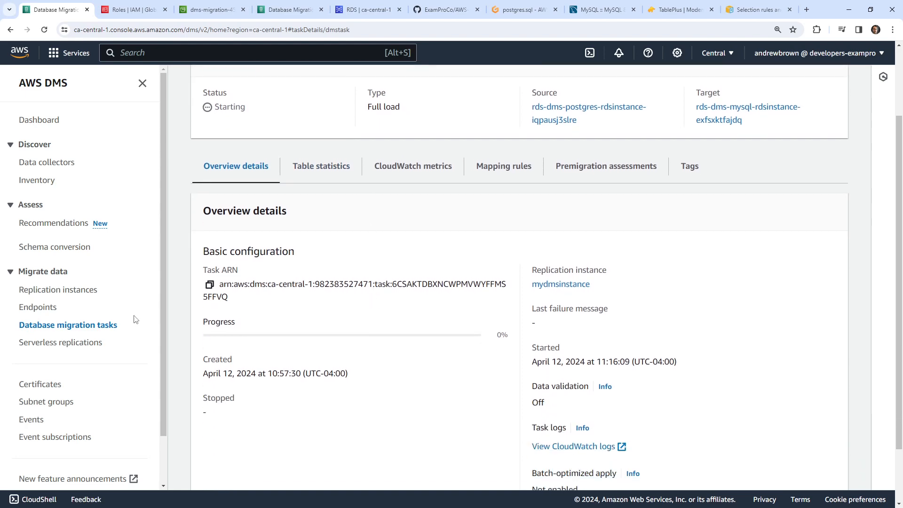
click(68, 325)
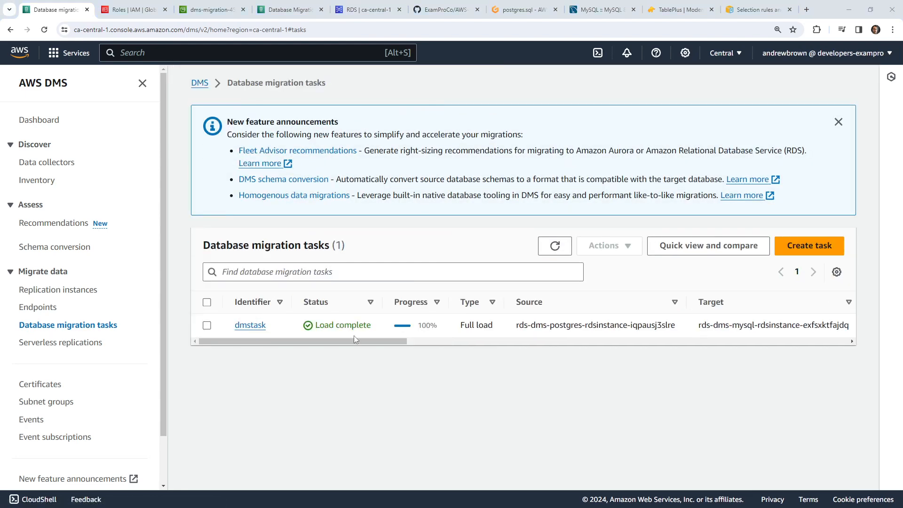
click(615, 342)
drag(687, 356, 343, 338)
click(254, 325)
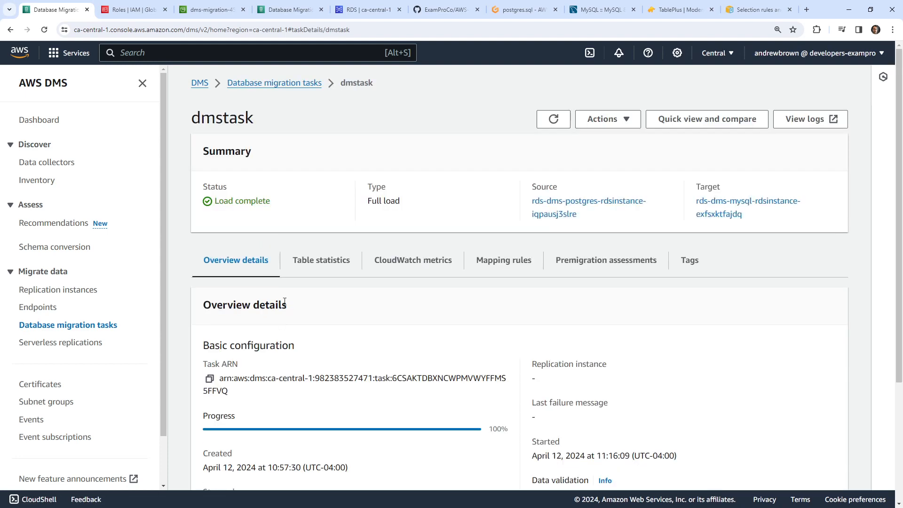
scroll(298, 306, down, 3)
scroll(298, 306, down, 1)
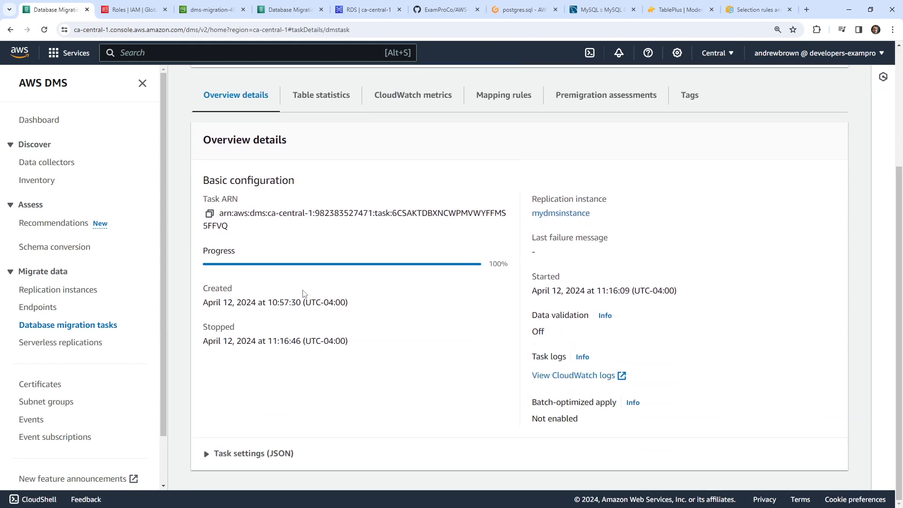
scroll(303, 293, up, 3)
- Confirm example_table's 56 full-load and total rows in Table statistics, then switch to TablePlus
click(316, 237)
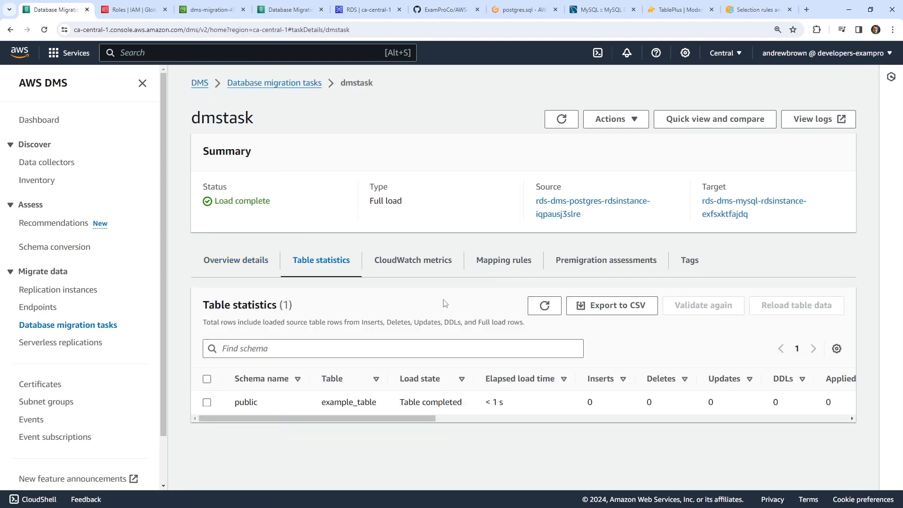
scroll(254, 406, left, 10)
drag(328, 404, 607, 414)
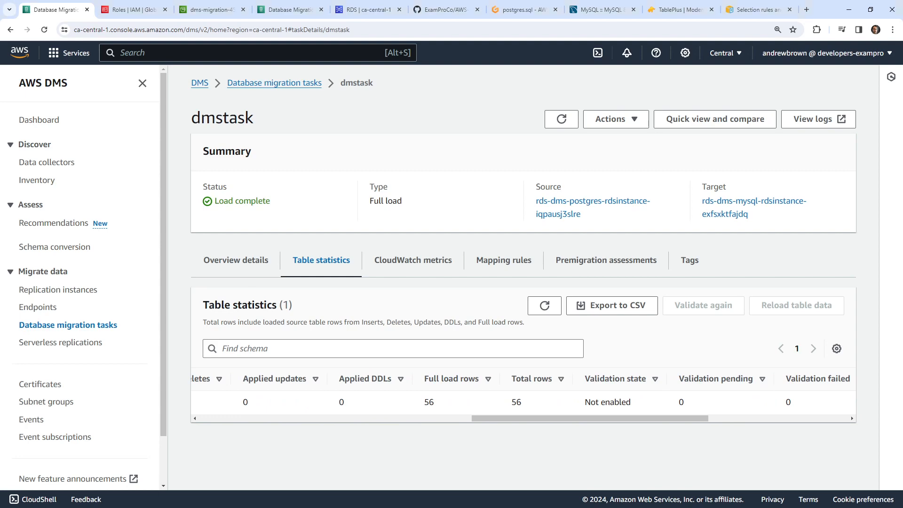
key(alt+Tab)
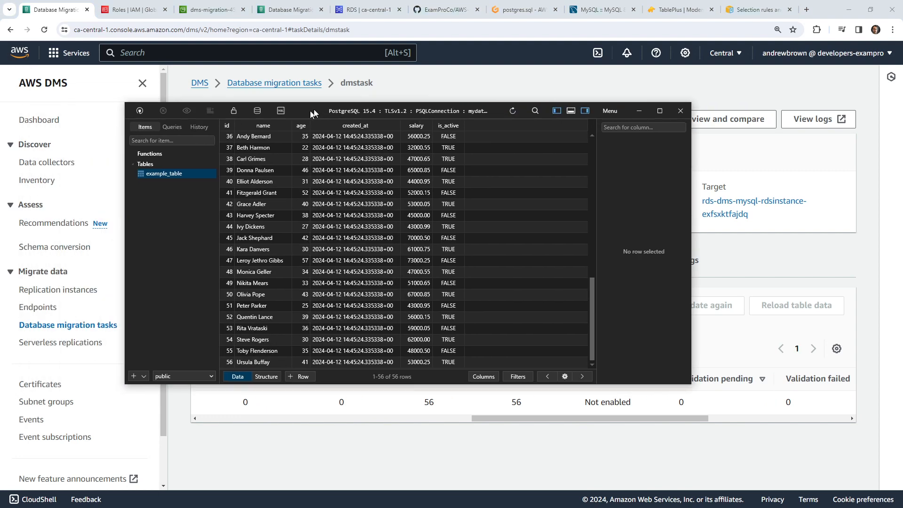
- Close the PostgreSQL data window, open the MySQL target connection and try its SQL editor
click(696, 86)
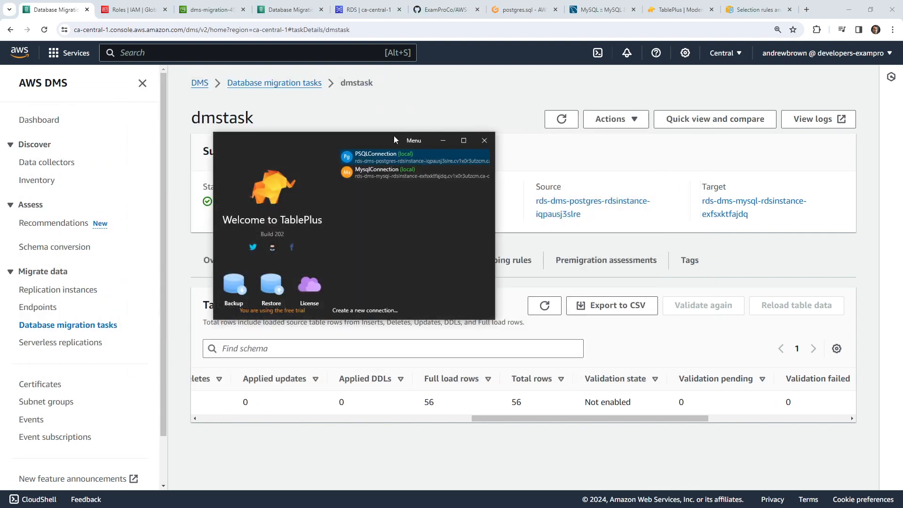
double_click(394, 173)
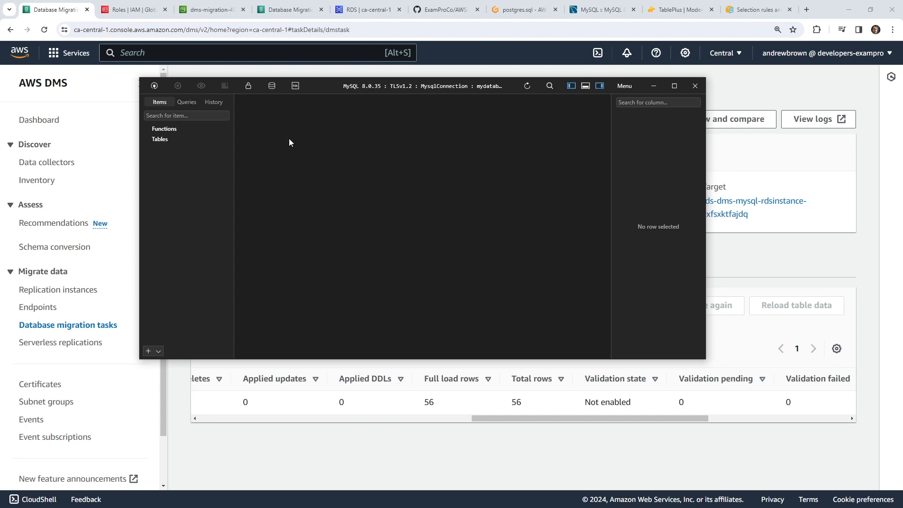
click(295, 85)
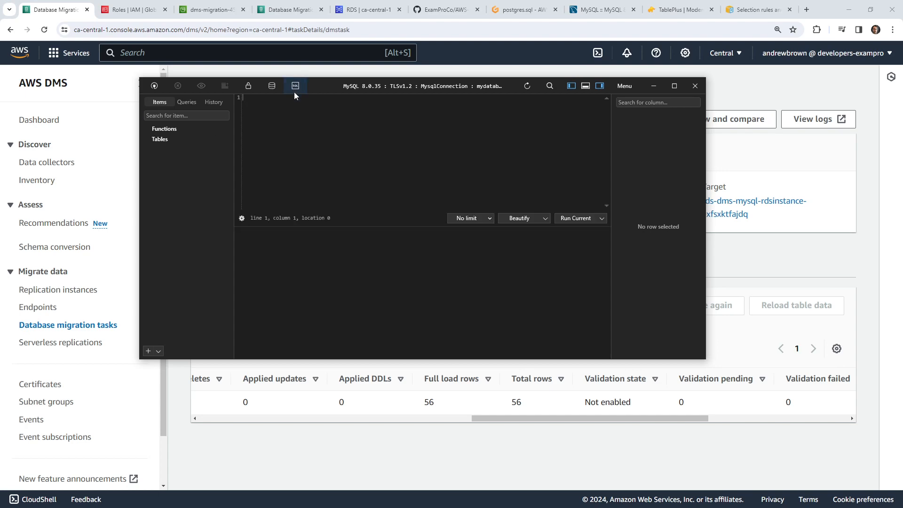
click(688, 88)
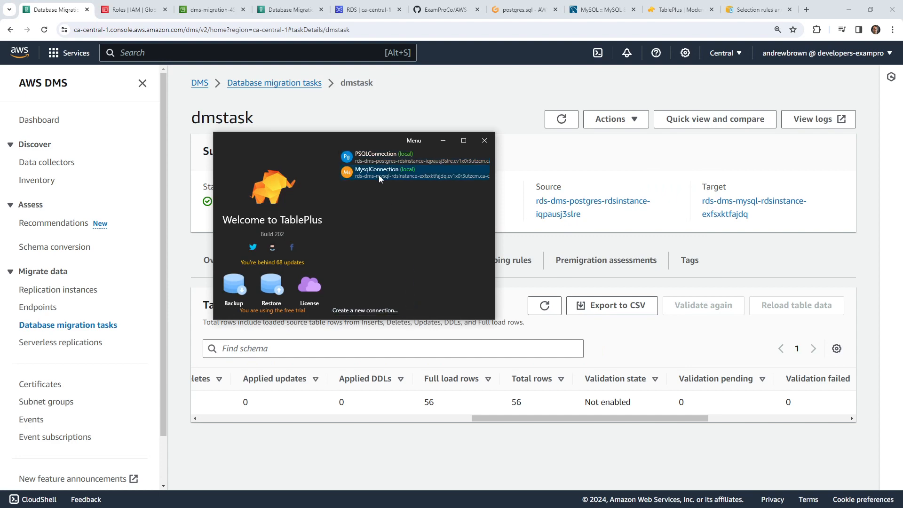
- Reopen the MySQL connection and move the TablePlus window aside to reveal the DMS page
double_click(379, 175)
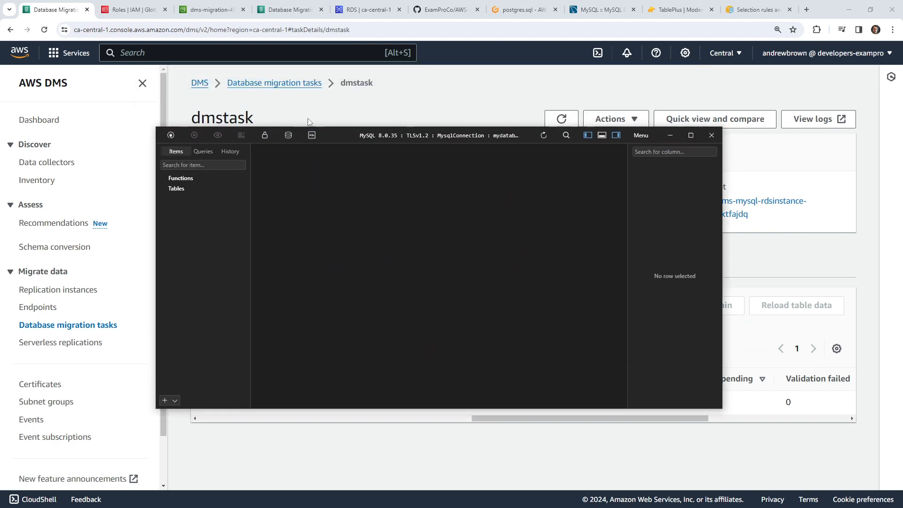
click(176, 400)
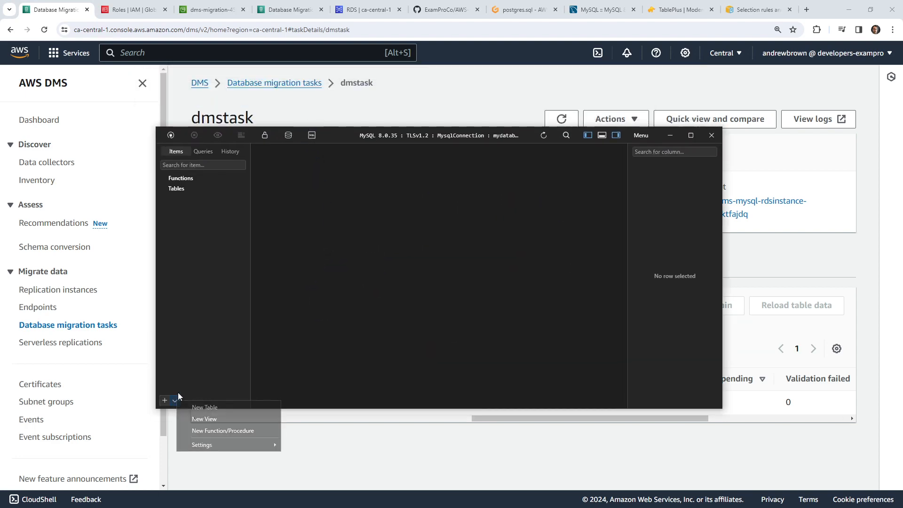
click(332, 254)
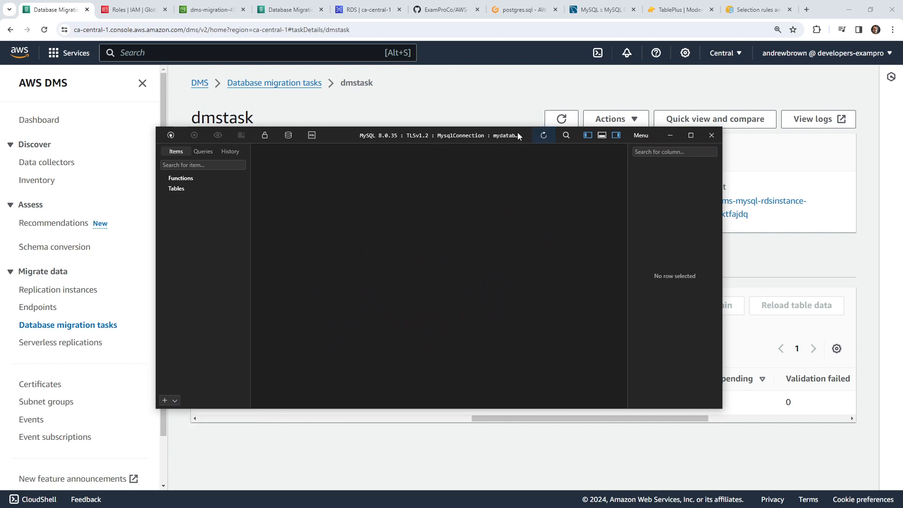
drag(520, 137, 0, 0)
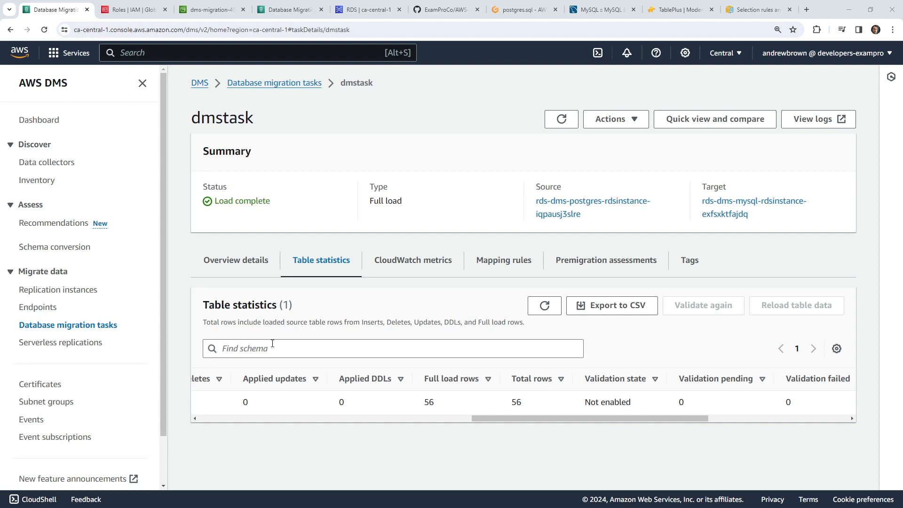
- Check dmstask's CloudWatch metrics, then its mapping rules showing public.example_table included
drag(569, 419, 540, 420)
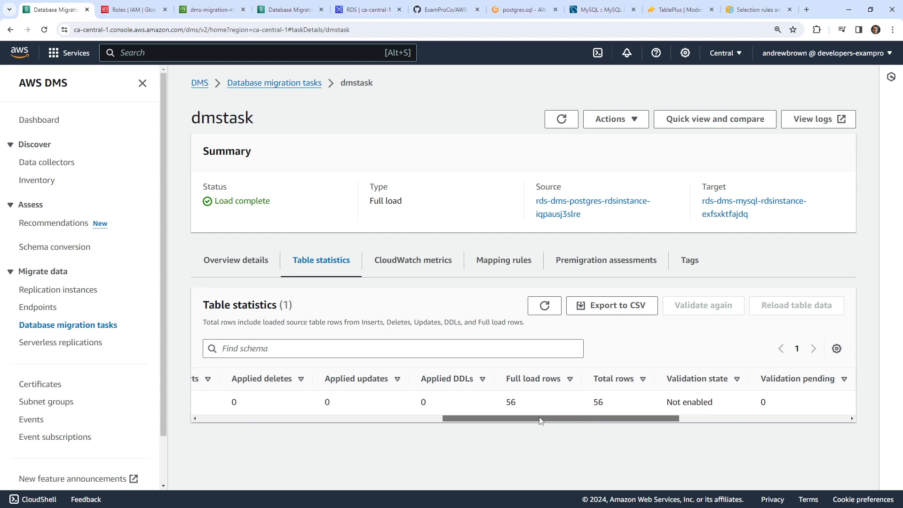
drag(540, 420, 439, 430)
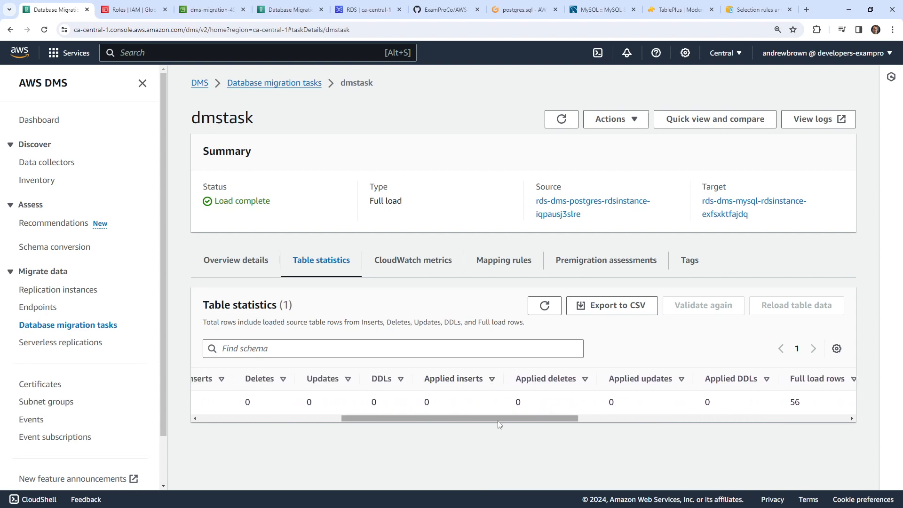
drag(498, 421, 391, 423)
drag(444, 420, 391, 402)
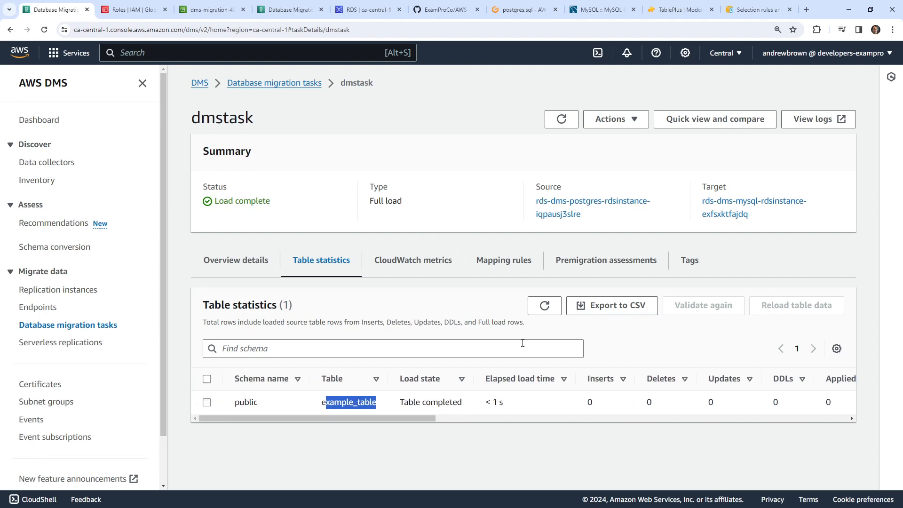
click(439, 272)
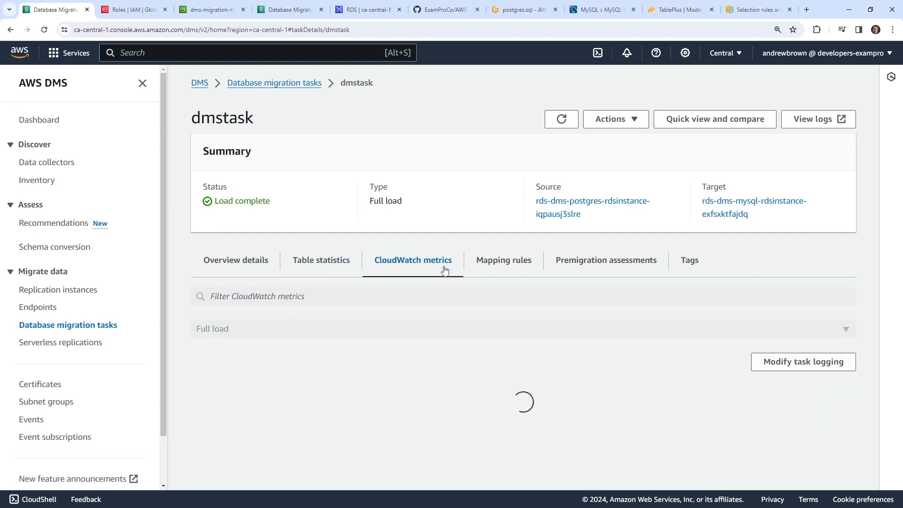
click(519, 266)
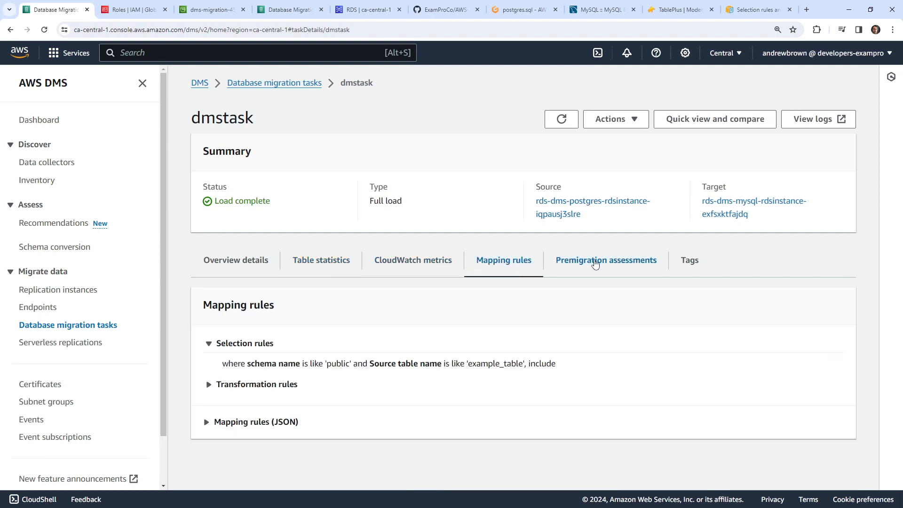
- Open the AWS console home in a new browser tab and switch to it
right_click(22, 55)
click(70, 65)
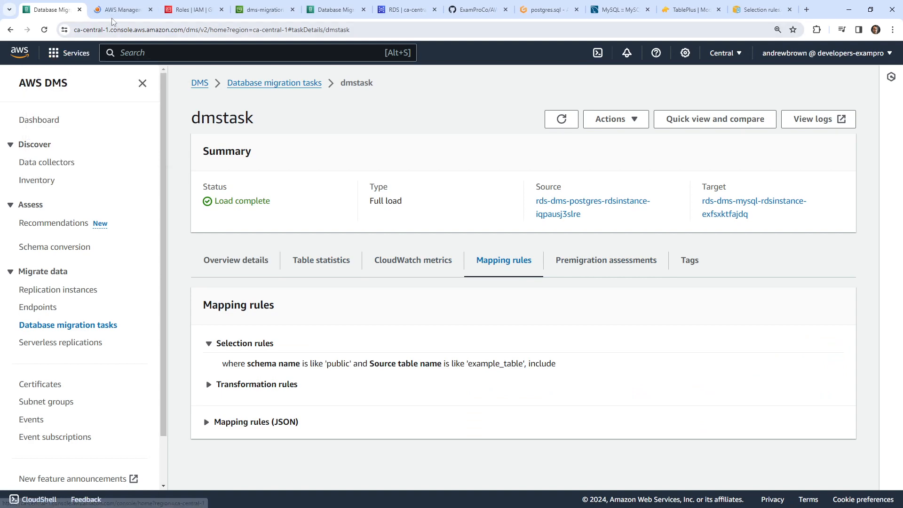
click(113, 14)
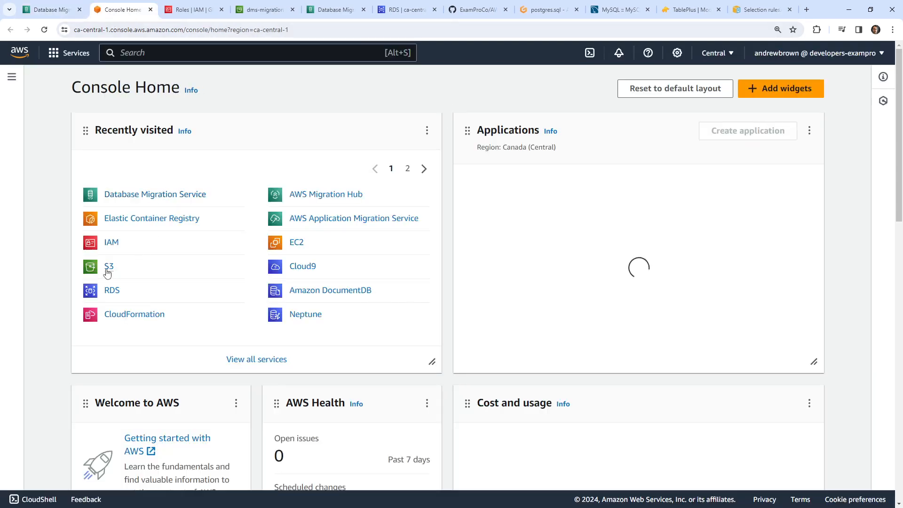
- Find CloudWatch via search, list its 16 log groups, and widen the Log group column
click(200, 56)
text(cloudwatch)
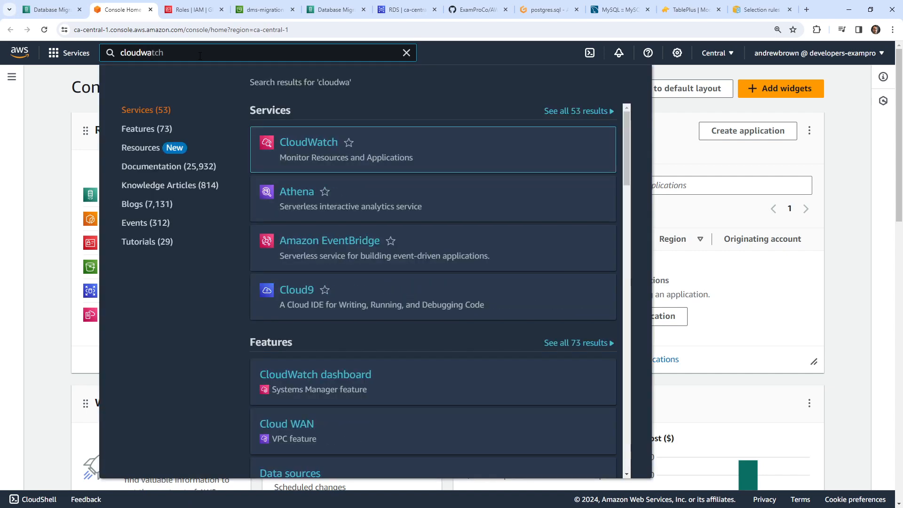
click(298, 136)
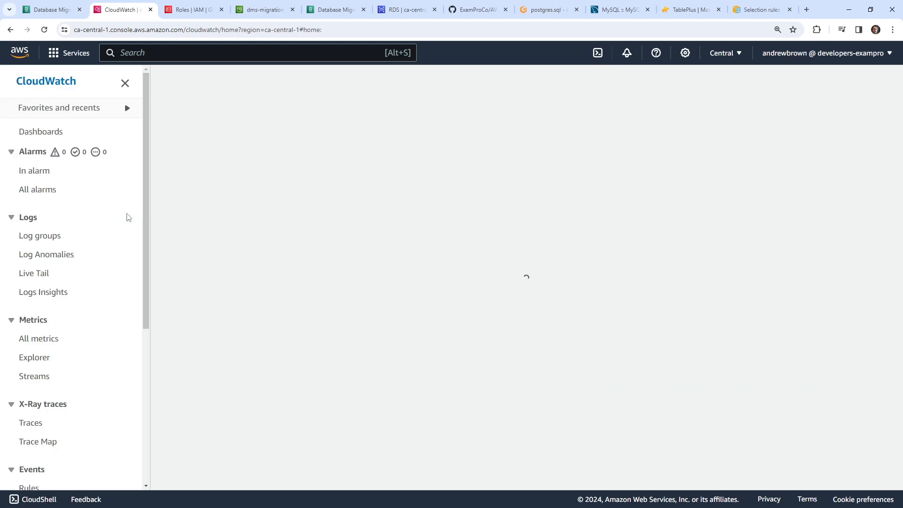
click(51, 237)
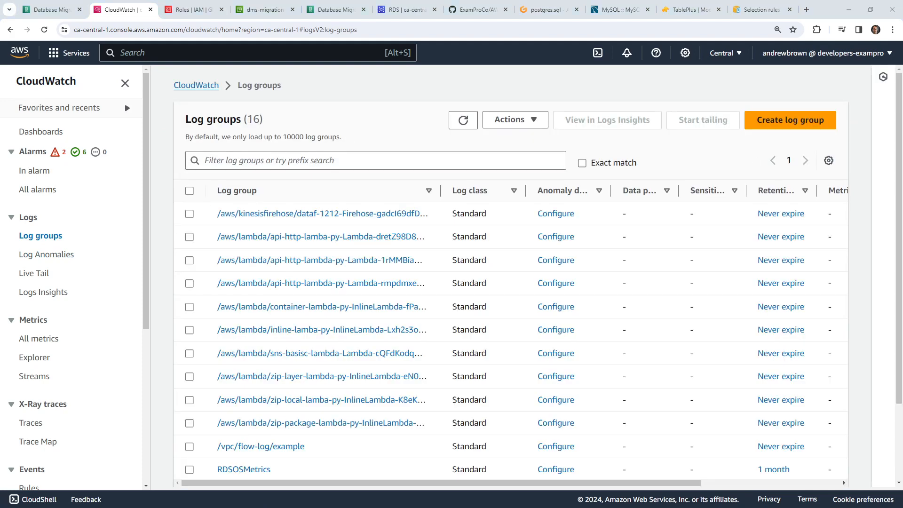
scroll(330, 230, down, 4)
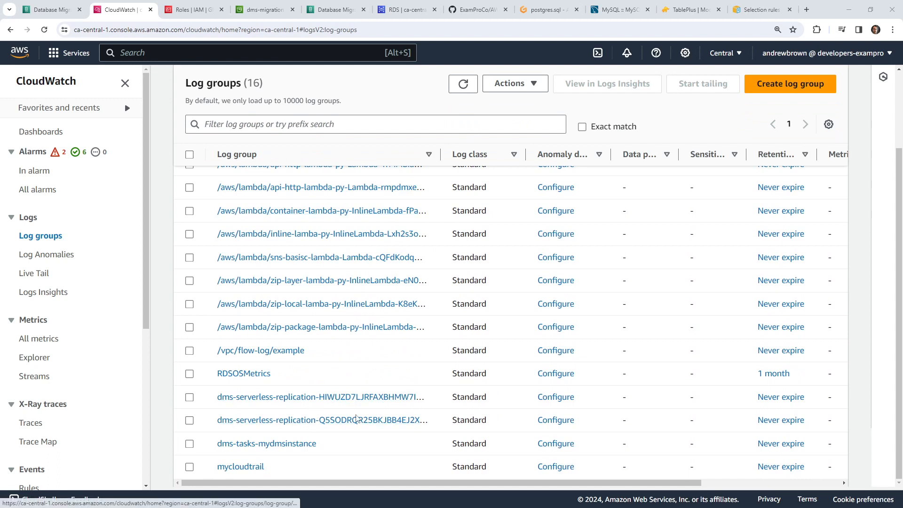
drag(440, 156, 492, 149)
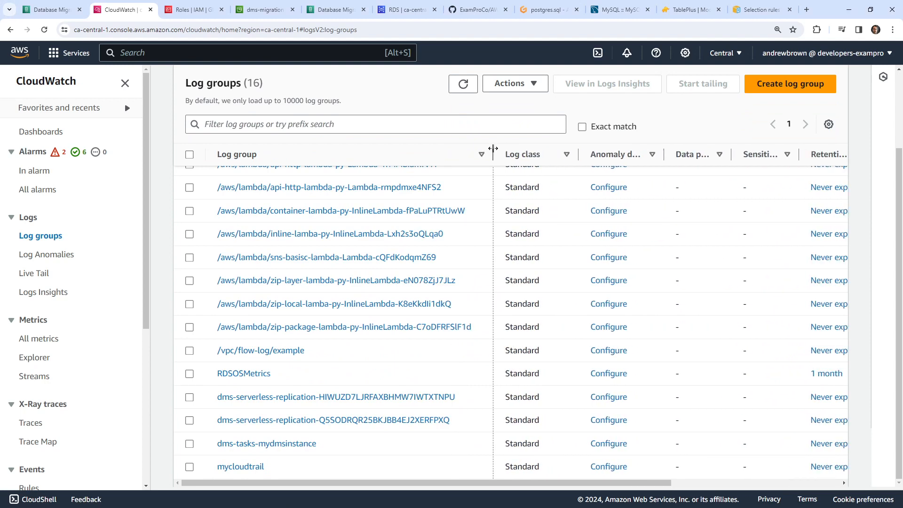
drag(474, 483, 337, 481)
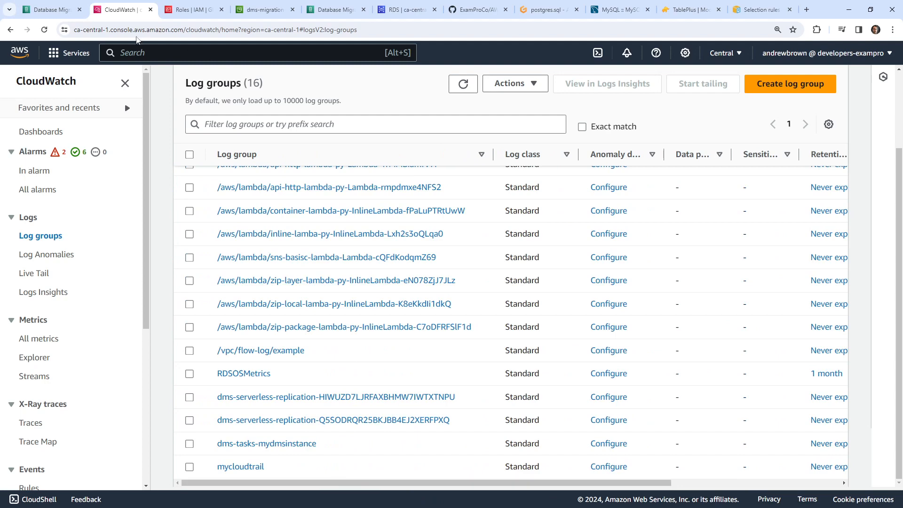
- Review the DMS task's overview details and task ID, then return to the log groups list
click(60, 12)
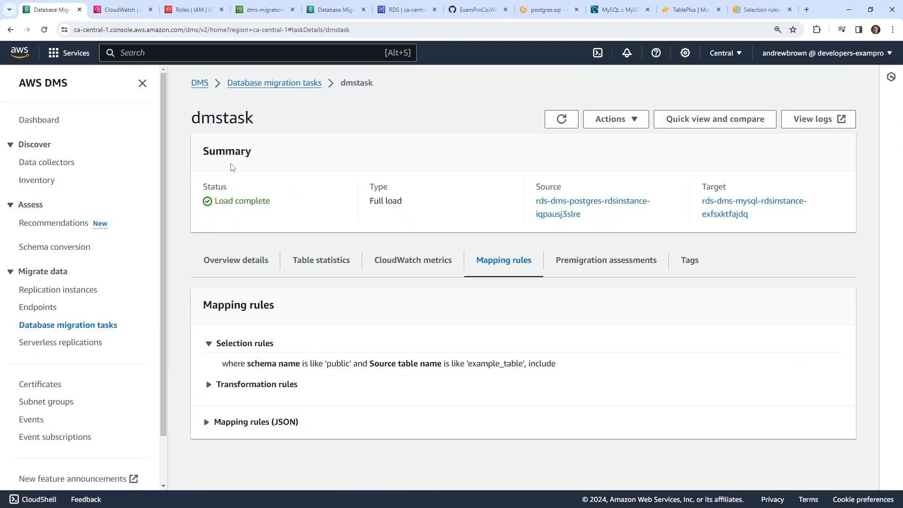
click(262, 260)
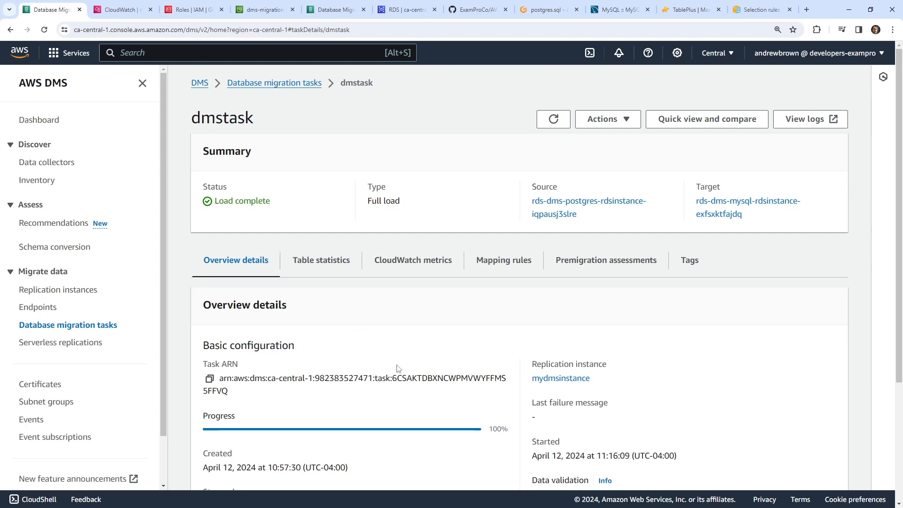
drag(393, 382, 420, 355)
click(113, 17)
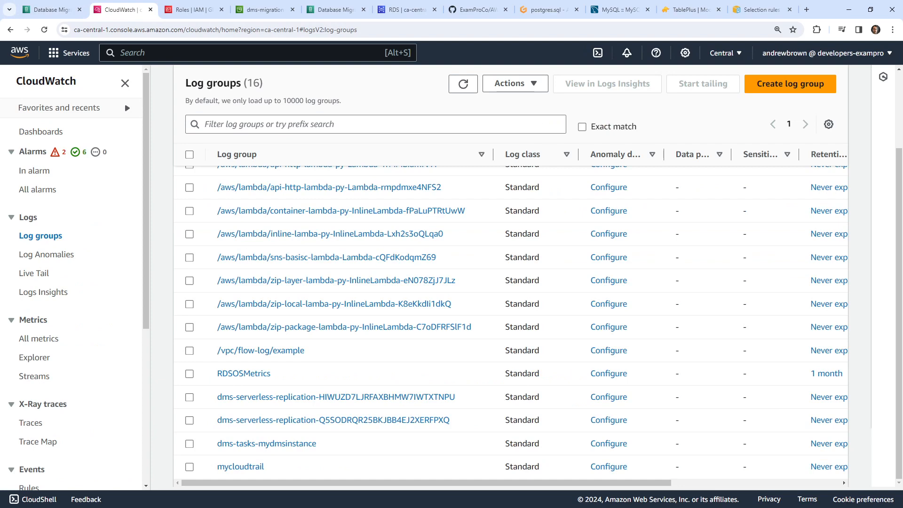
click(73, 14)
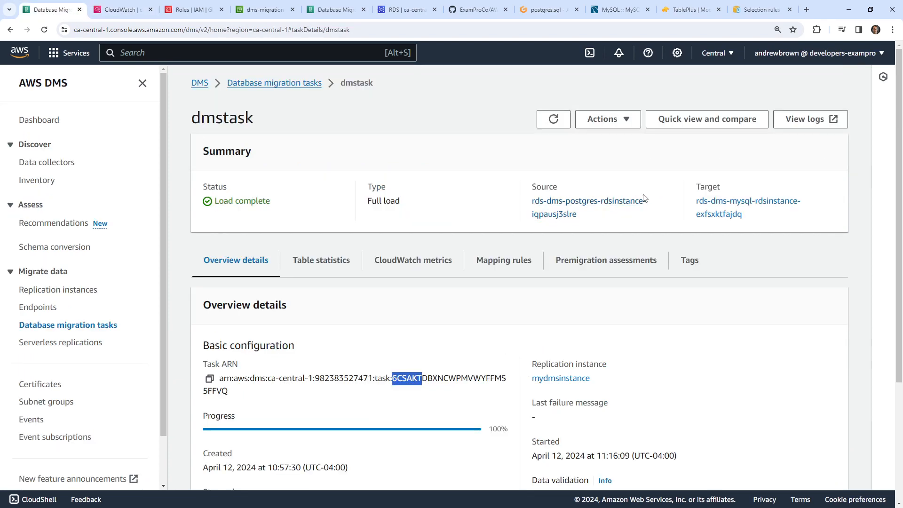
scroll(358, 235, down, 4)
scroll(331, 250, up, 4)
click(121, 13)
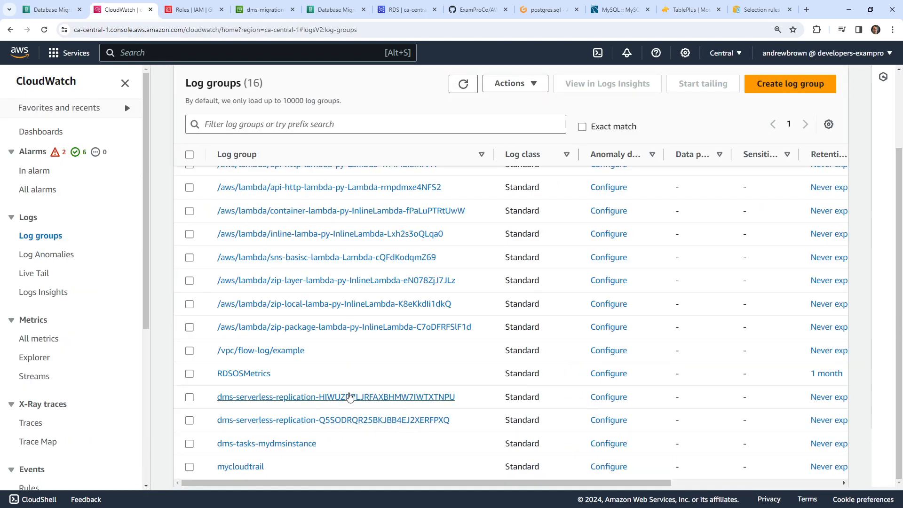
- Open both dms-serverless-replication log groups and dms-tasks-mydmsinstance in separate new tabs
right_click(354, 398)
click(388, 307)
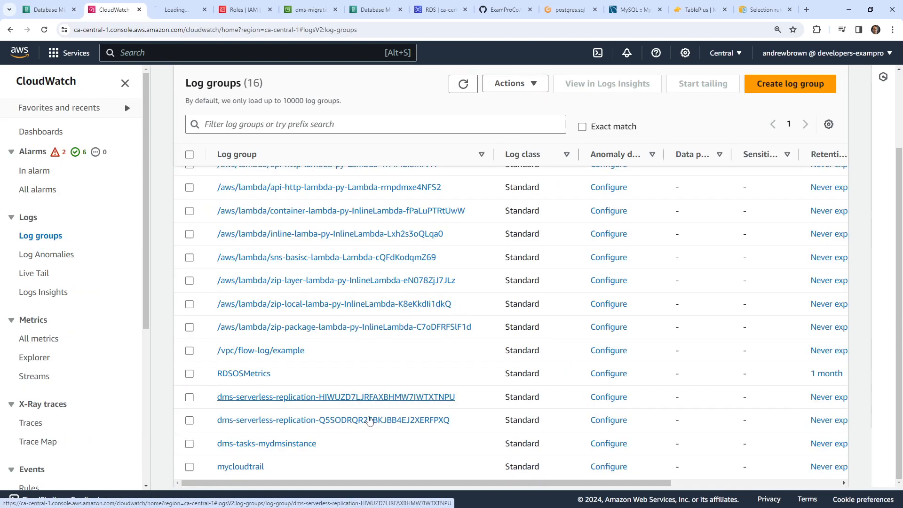
right_click(370, 420)
click(390, 328)
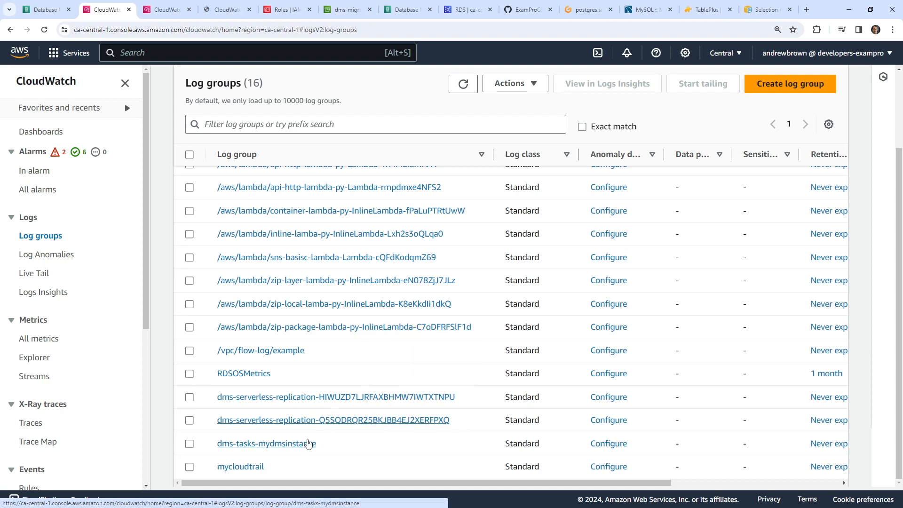
right_click(302, 444)
click(329, 347)
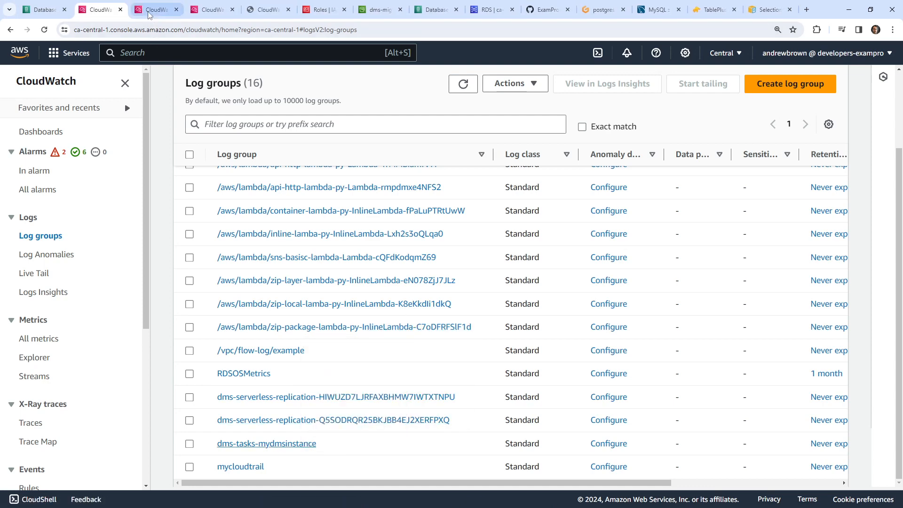
click(155, 10)
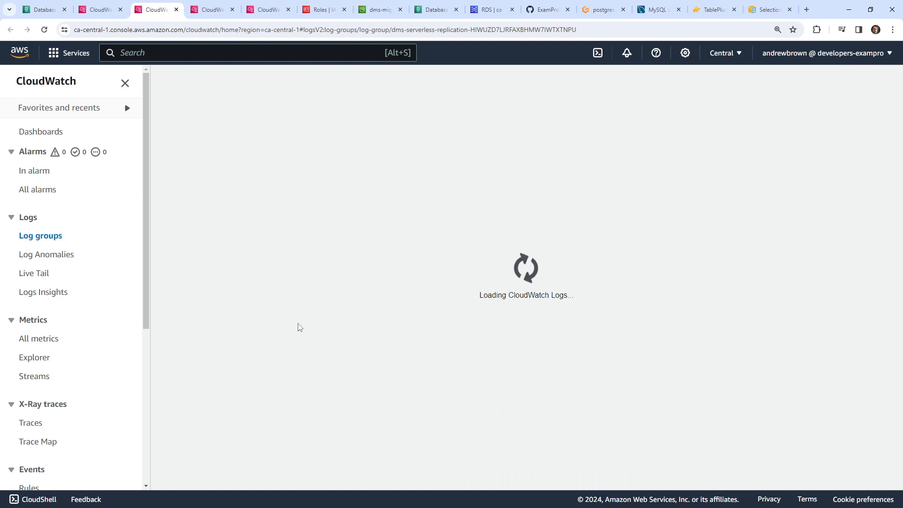
click(221, 14)
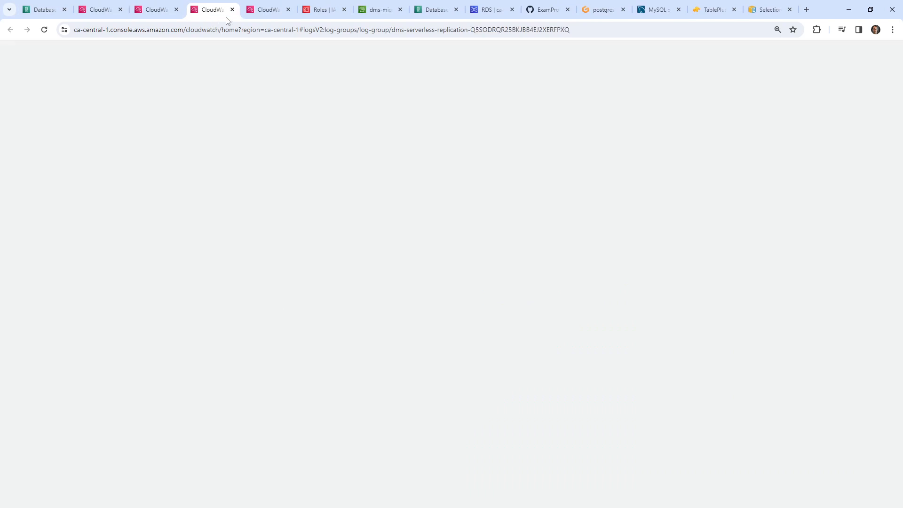
click(260, 14)
click(163, 14)
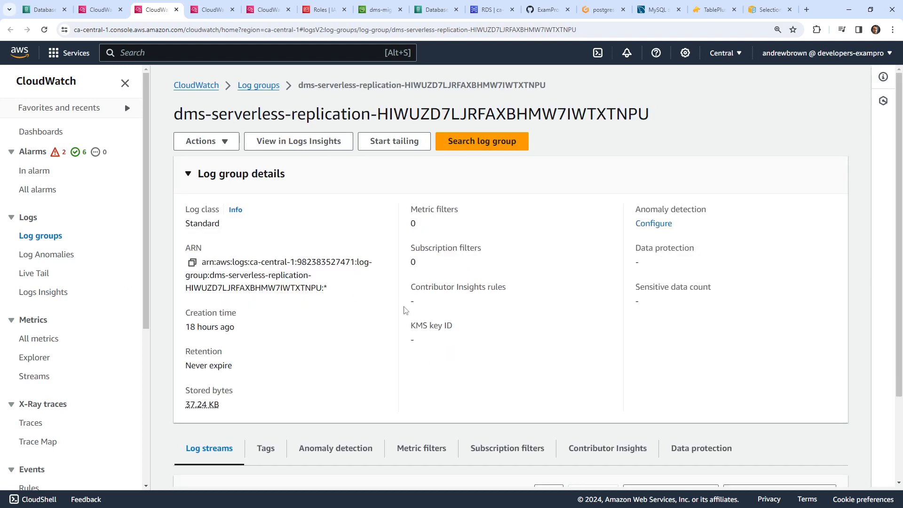
scroll(225, 327, down, 2)
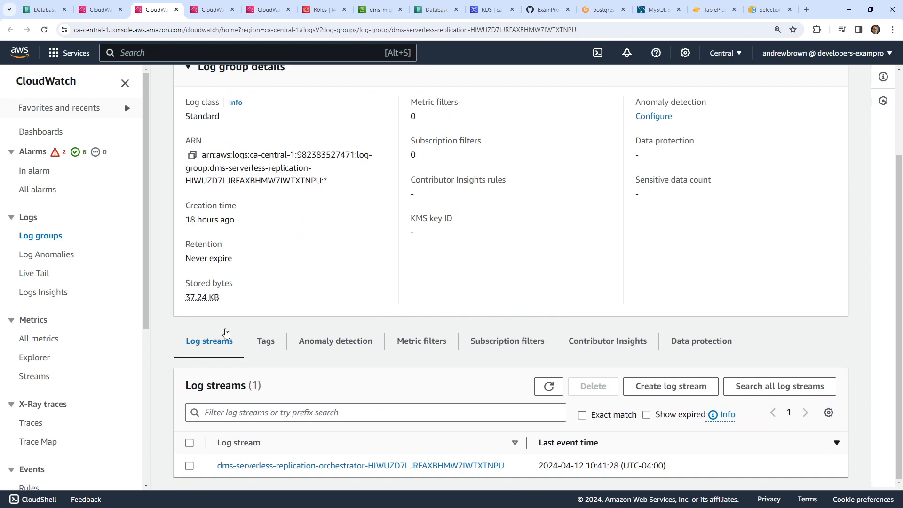
key(ctrl+Tab)
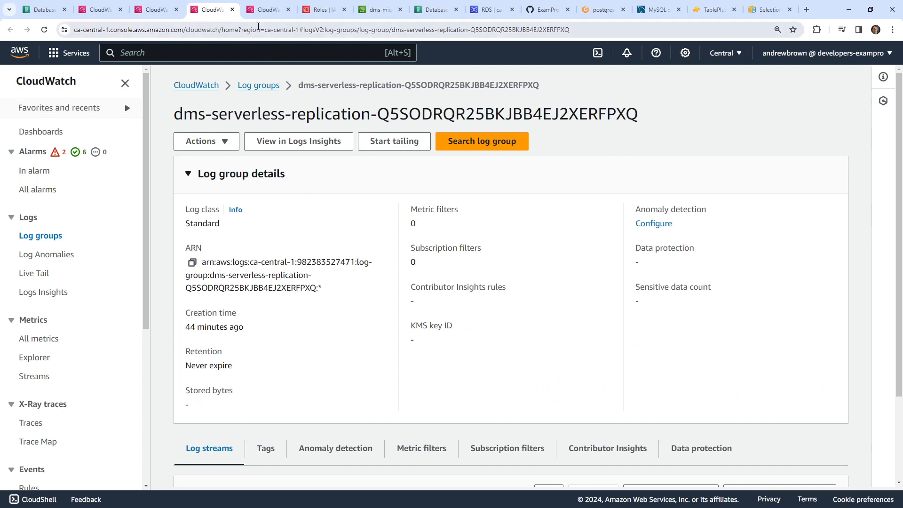
key(ctrl+Tab)
key(ctrl+shift+Tab)
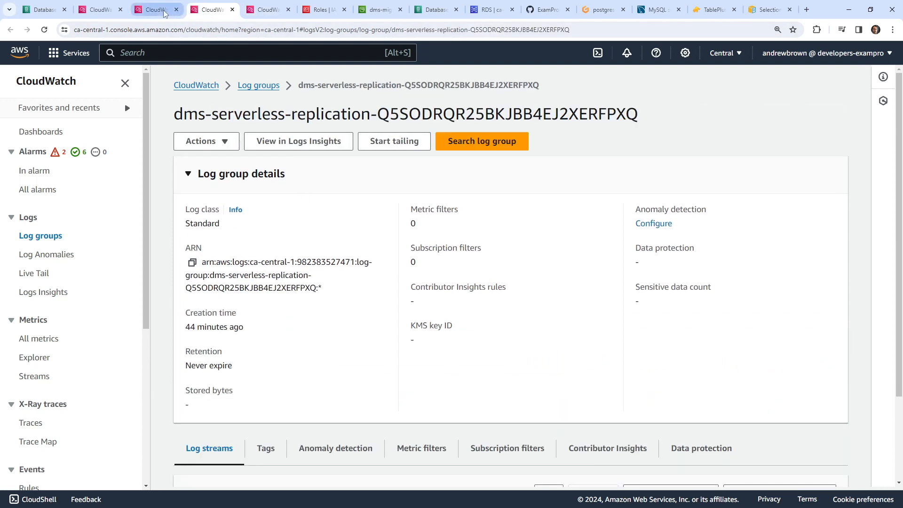
key(ctrl+shift+Tab)
scroll(282, 92, up, 2)
drag(294, 101, 609, 101)
key(ctrl+shift+Tab)
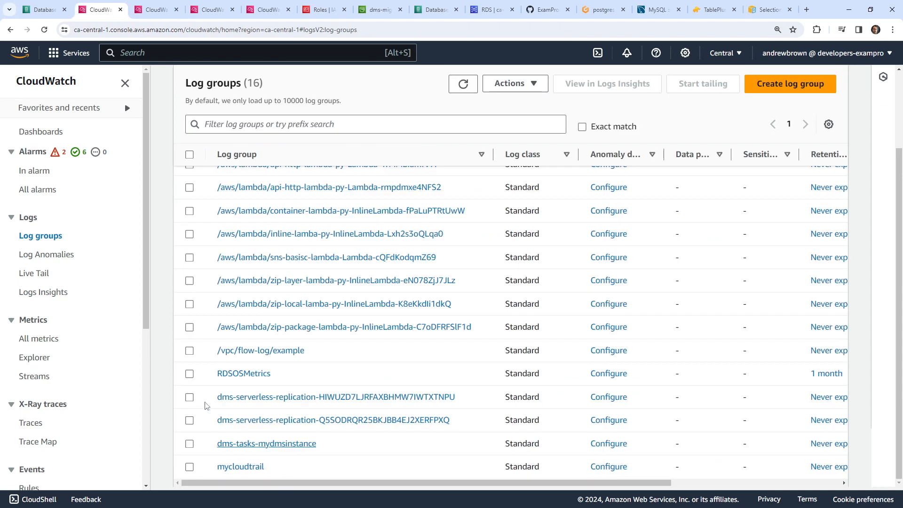
- Delete the dms-serverless-replication-HIWUZD7LJRFAXBHMW7IWTXTNPU log group
click(189, 397)
click(515, 83)
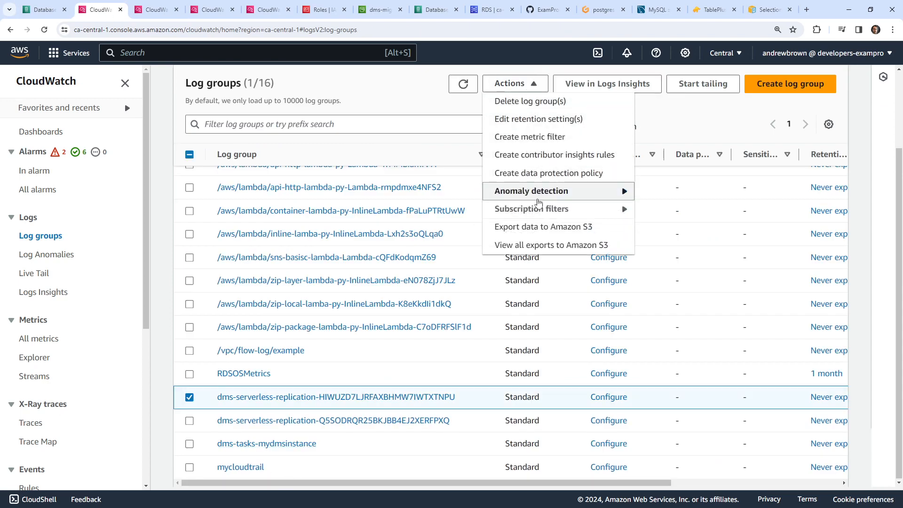
click(548, 102)
click(671, 207)
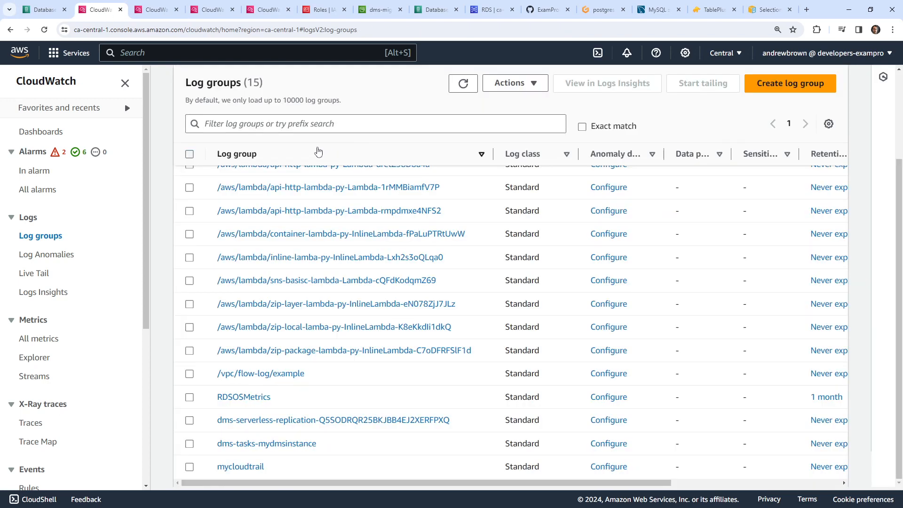
- Inspect the deleted group's tab and its orchestrator log stream
click(164, 15)
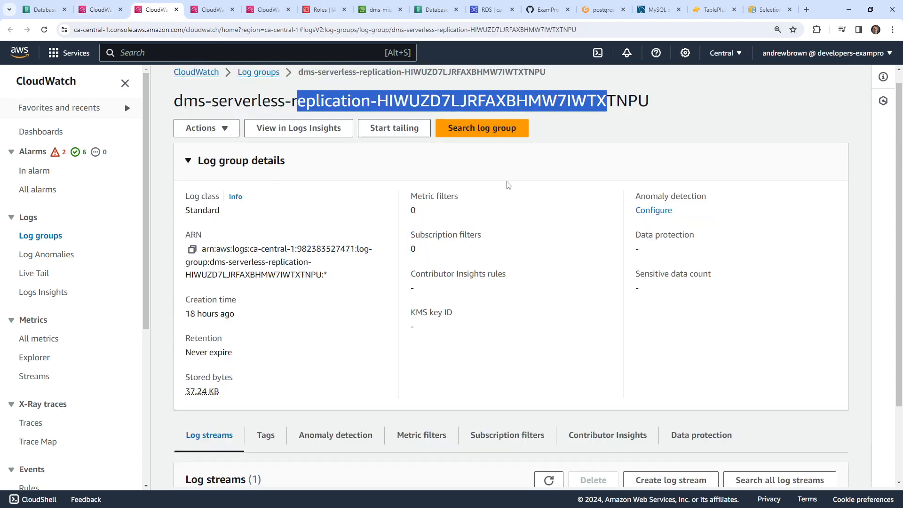
click(581, 162)
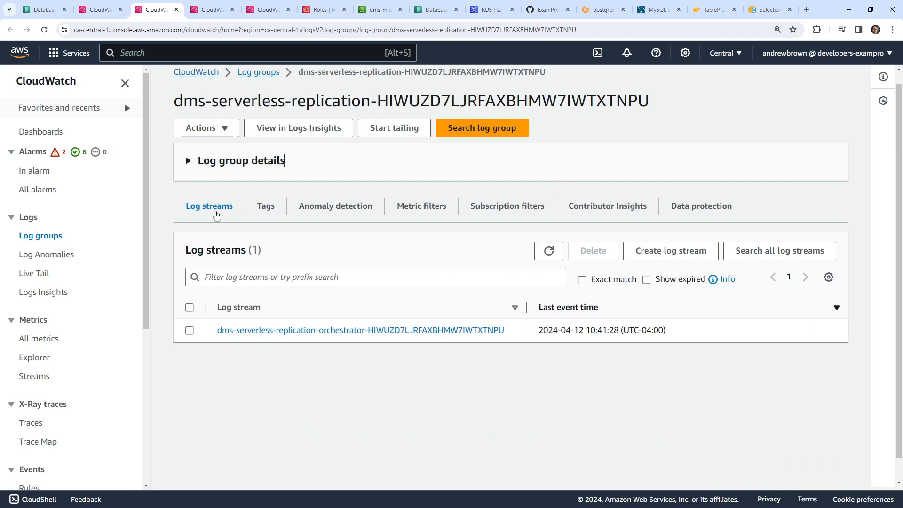
click(283, 331)
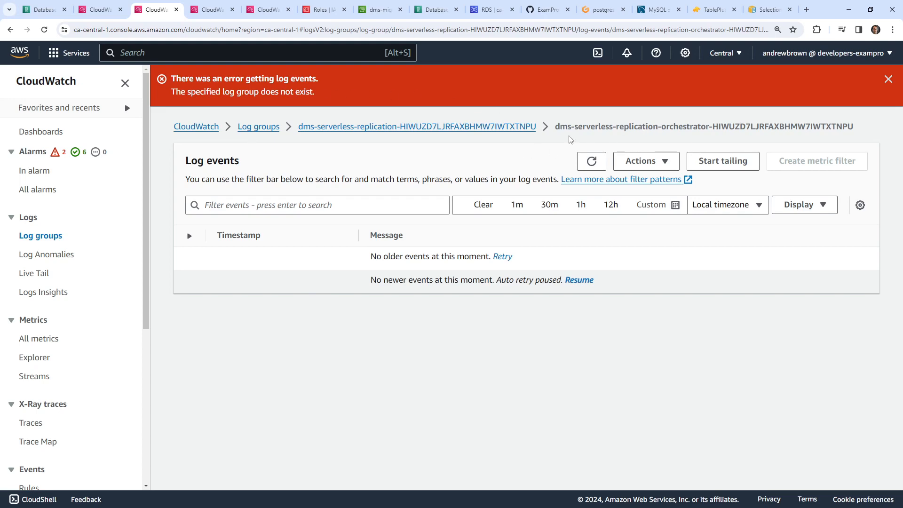
click(333, 128)
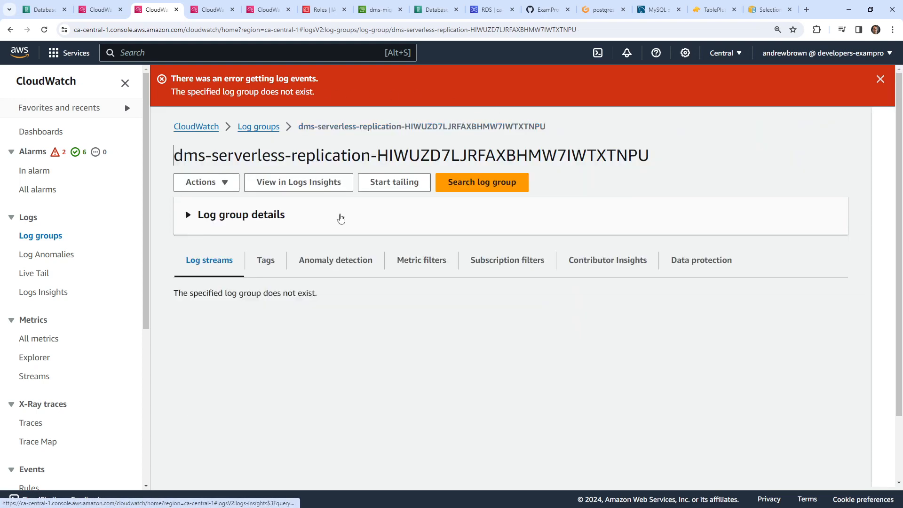
- Close the extra replication and dms-tasks-mydmsinstance tabs, returning to the 15-group list
click(177, 10)
click(209, 9)
click(151, 10)
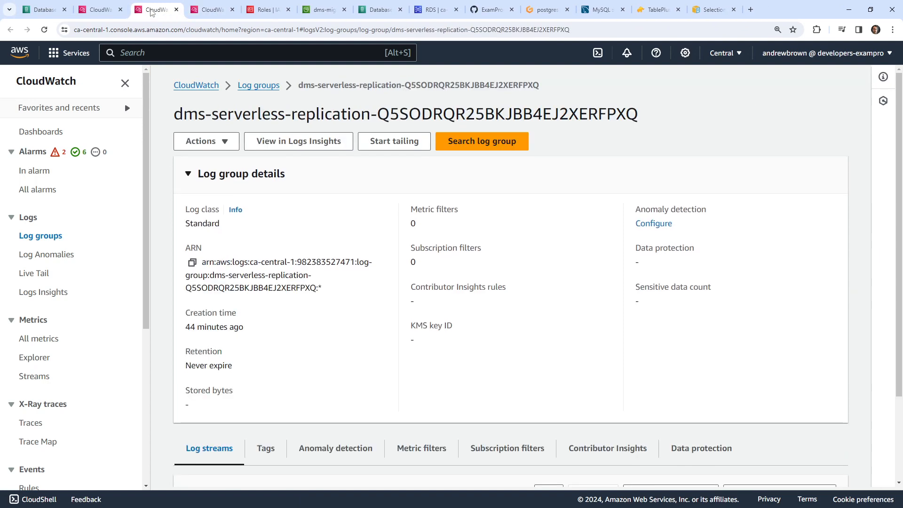
click(177, 10)
click(177, 9)
click(99, 11)
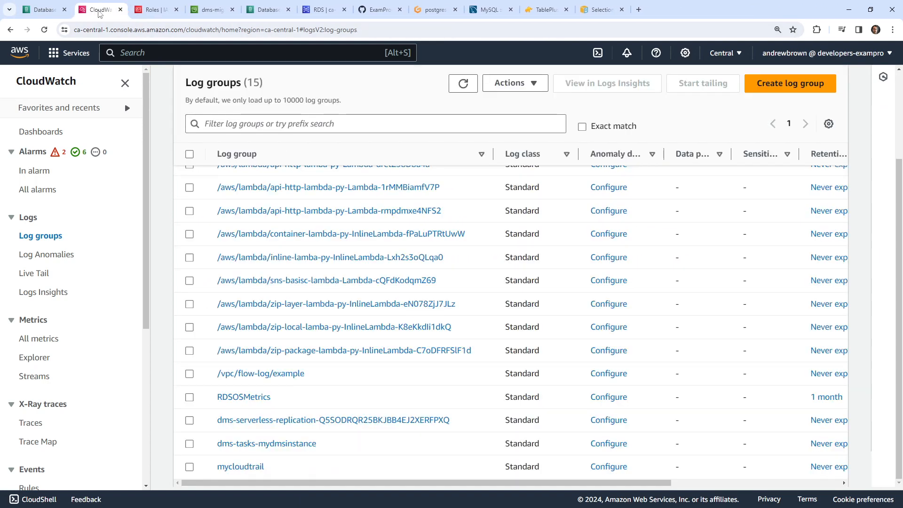
- Reload Log groups and open the Q5SODRQR and dms-tasks-mydmsinstance groups in new tabs
click(423, 31)
key(Return)
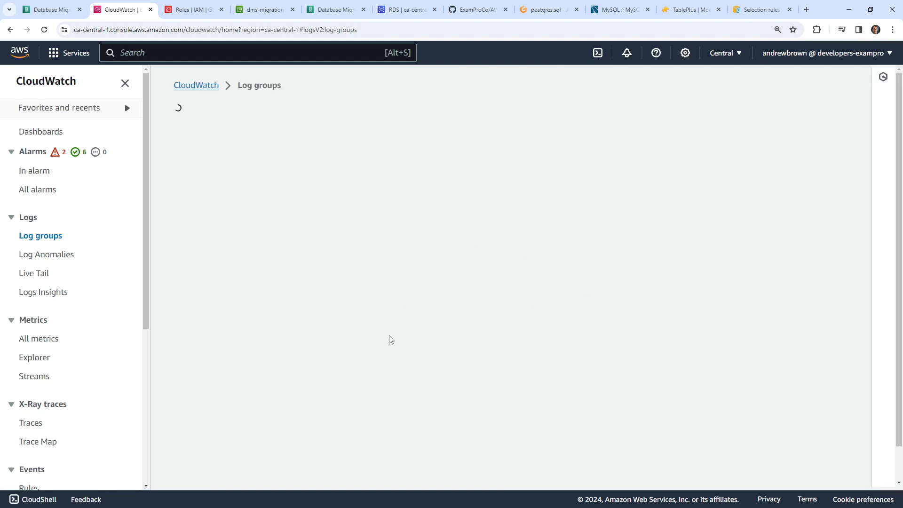
scroll(282, 341, down, 3)
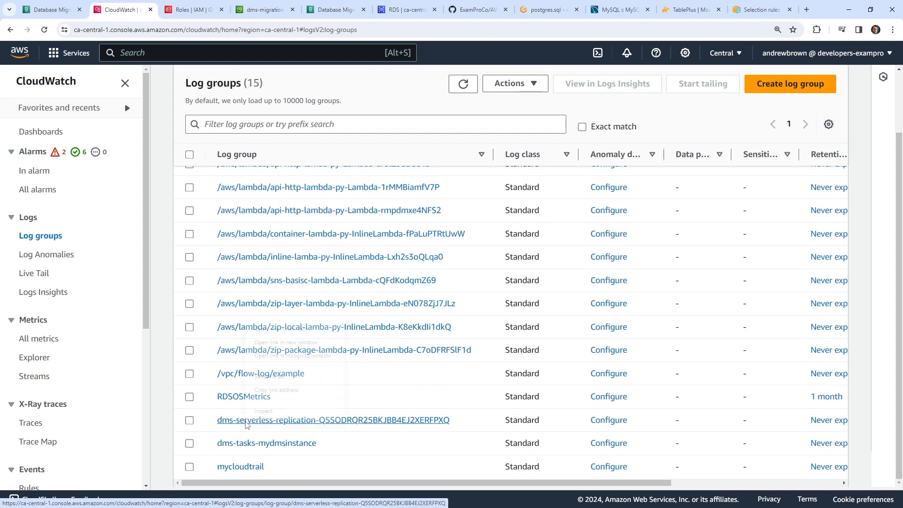
right_click(242, 325)
click(301, 330)
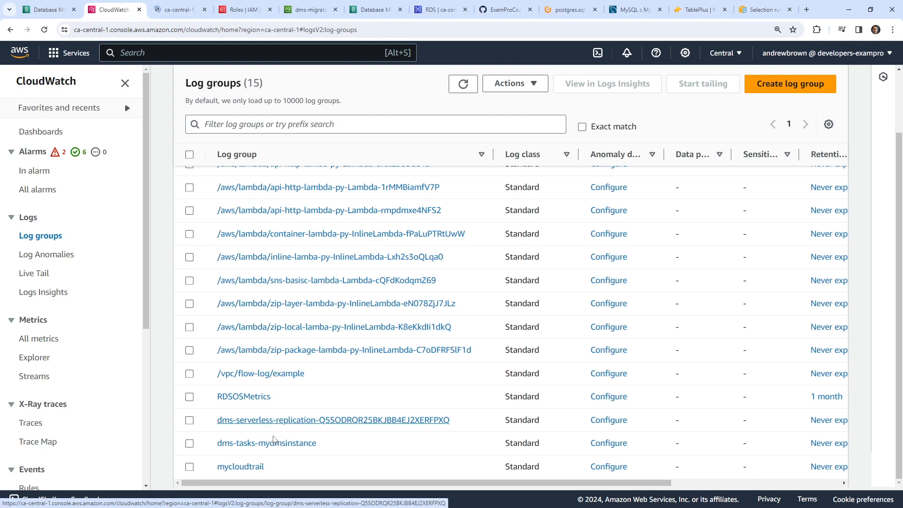
right_click(273, 344)
click(301, 349)
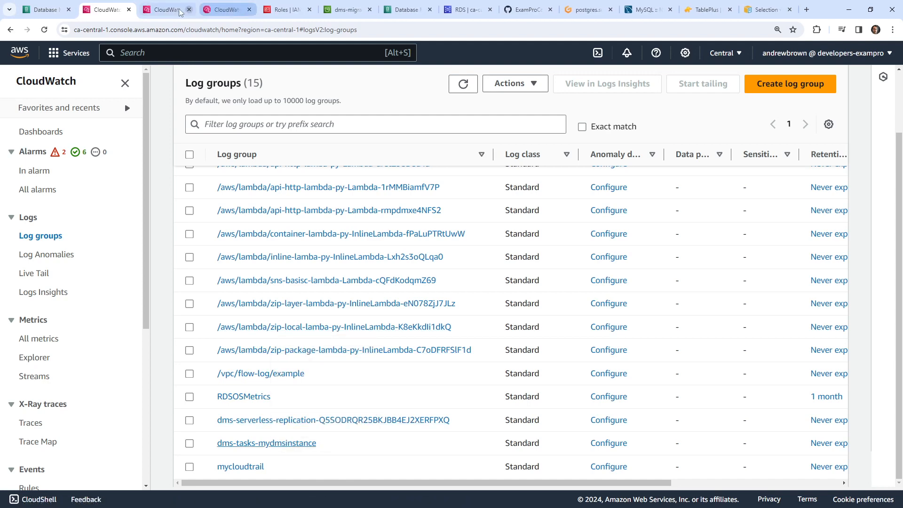
- Read the Q5SODRQR orchestrator stream's only event, 'Replication is being deleted.'
click(167, 10)
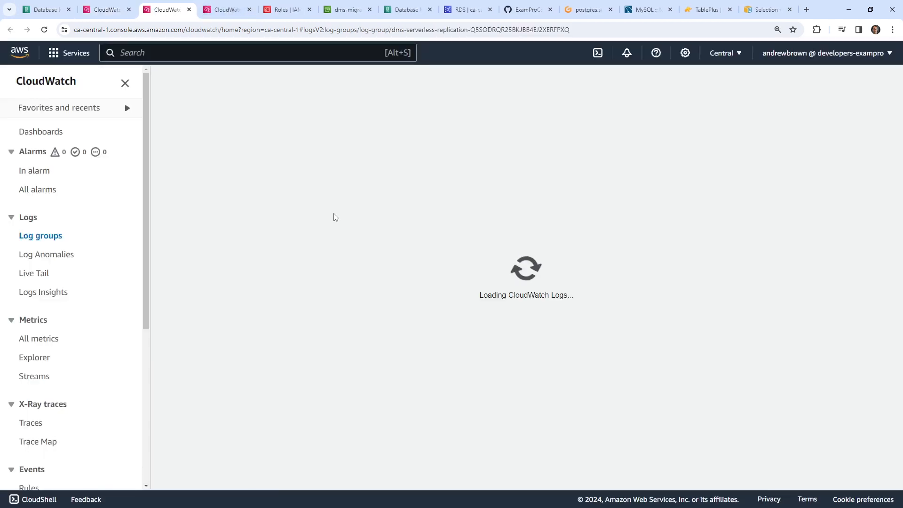
click(226, 9)
click(180, 11)
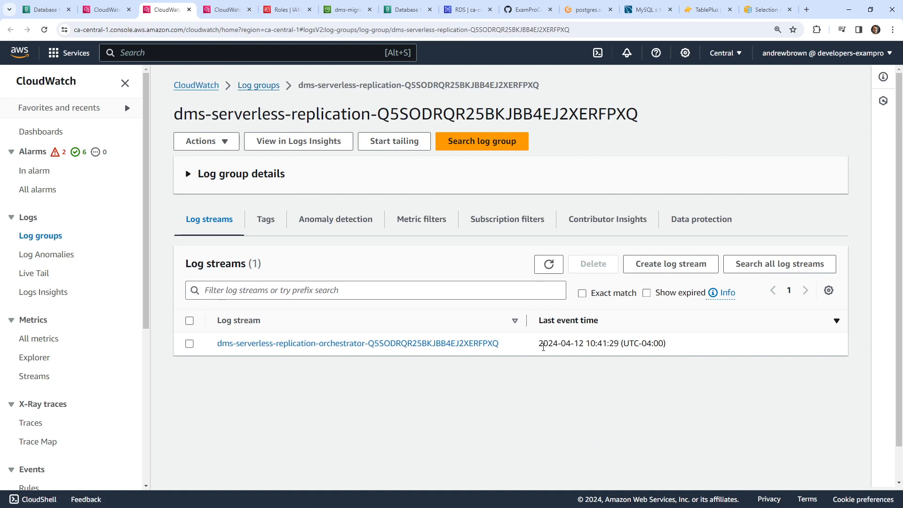
drag(543, 348, 690, 354)
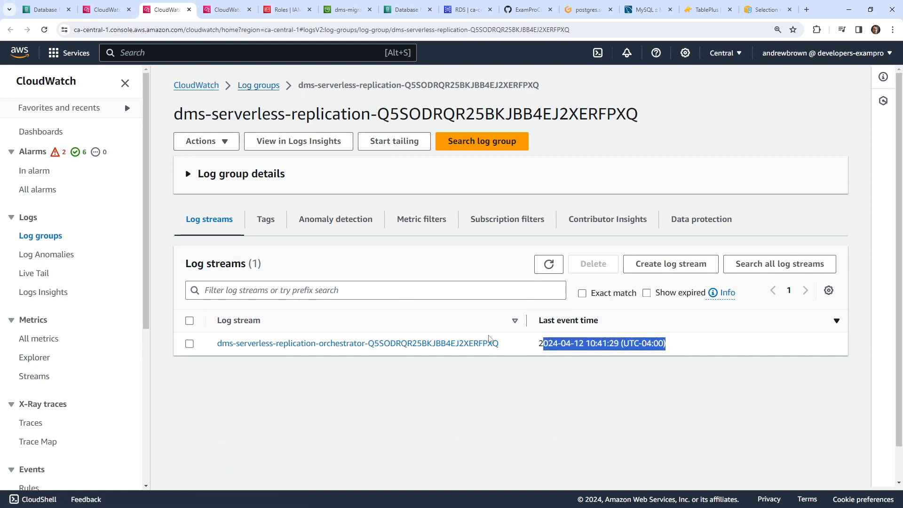
click(489, 342)
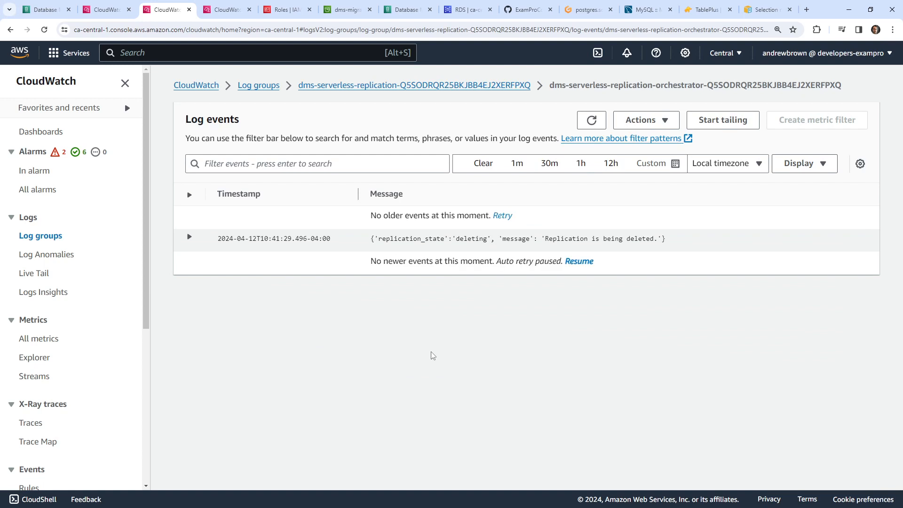
drag(544, 239, 681, 241)
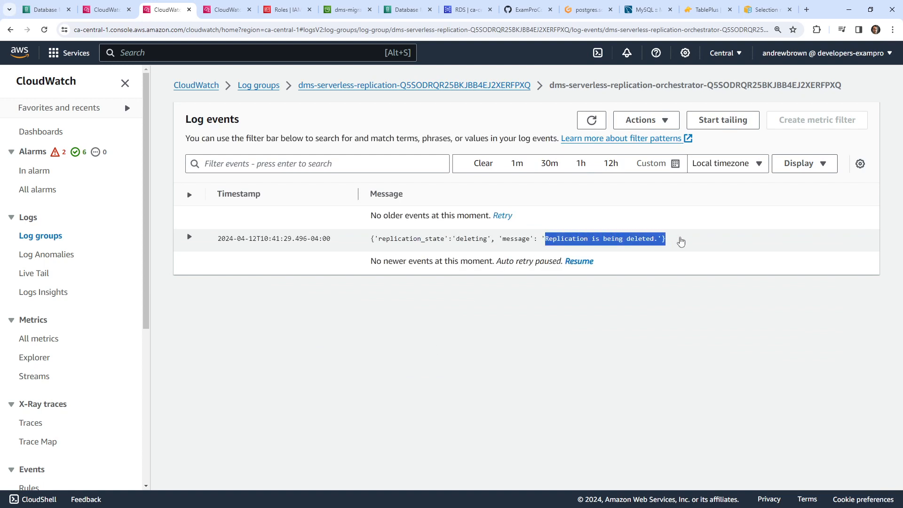
click(641, 120)
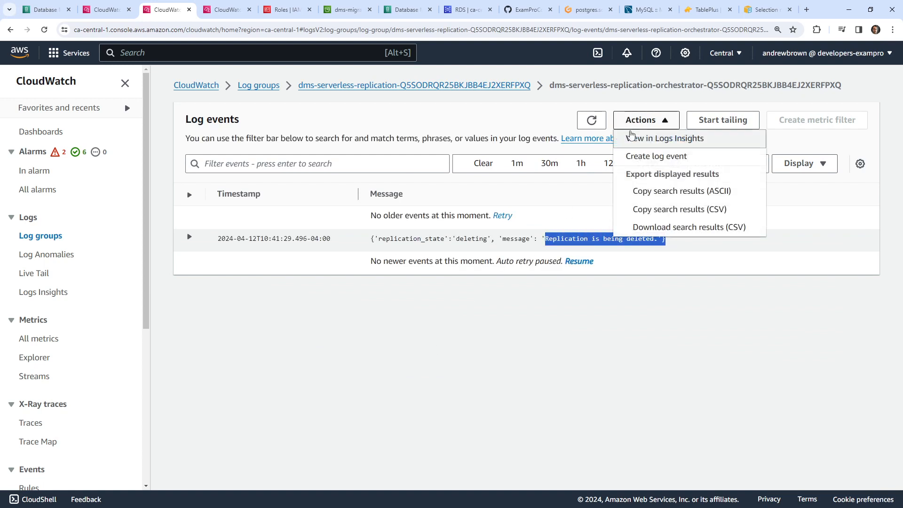
click(631, 121)
click(98, 7)
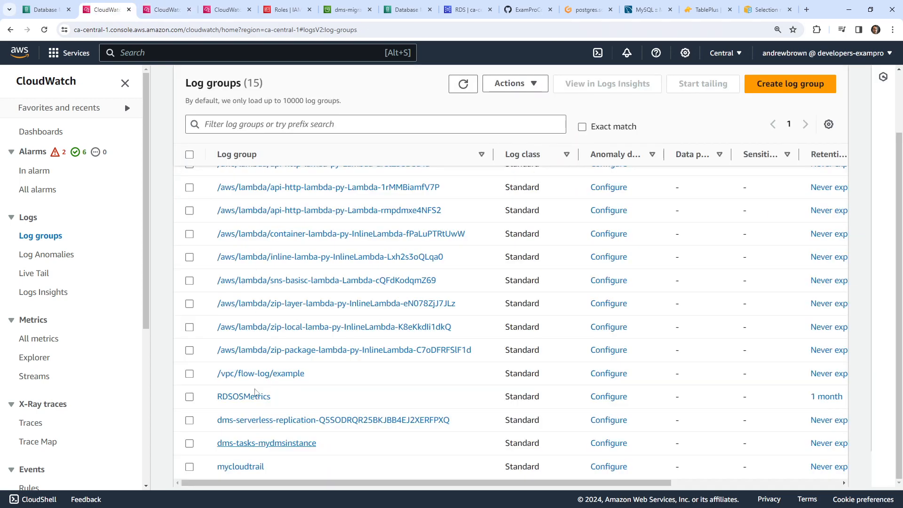
- Delete the dms-serverless-replication-Q5SODRQR25BKJBB4EJ2XERFPXQ log group, leaving 14 groups
click(201, 422)
click(515, 83)
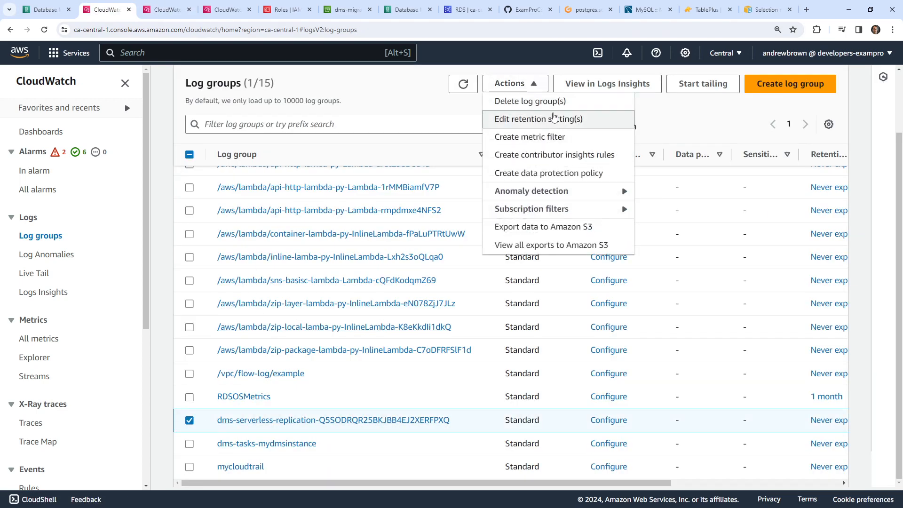
click(541, 101)
click(659, 203)
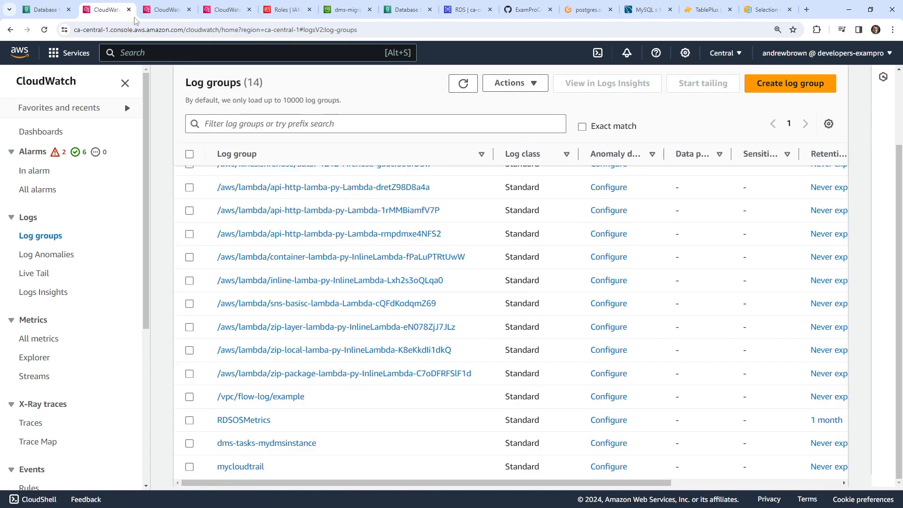
- Close the two extra CloudWatch tabs and open the dms-tasks-mydmsinstance task log stream
click(128, 9)
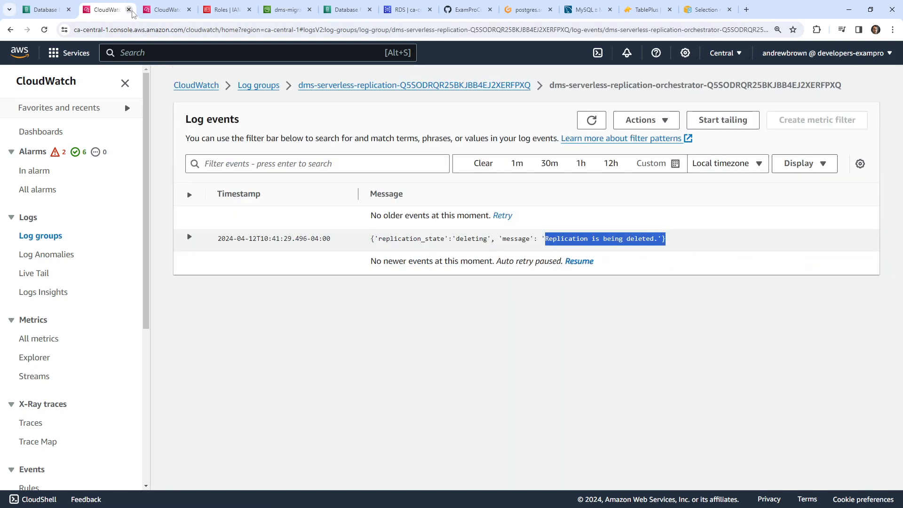
click(128, 10)
click(298, 323)
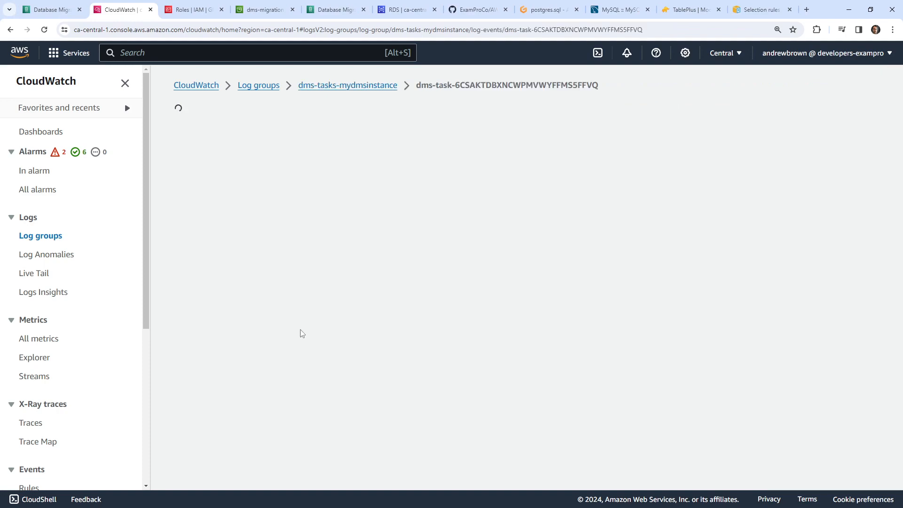
- Hide the sidebar and search the task log for 'mysql', marking the 56-records-transferred lines
scroll(339, 282, up, 20)
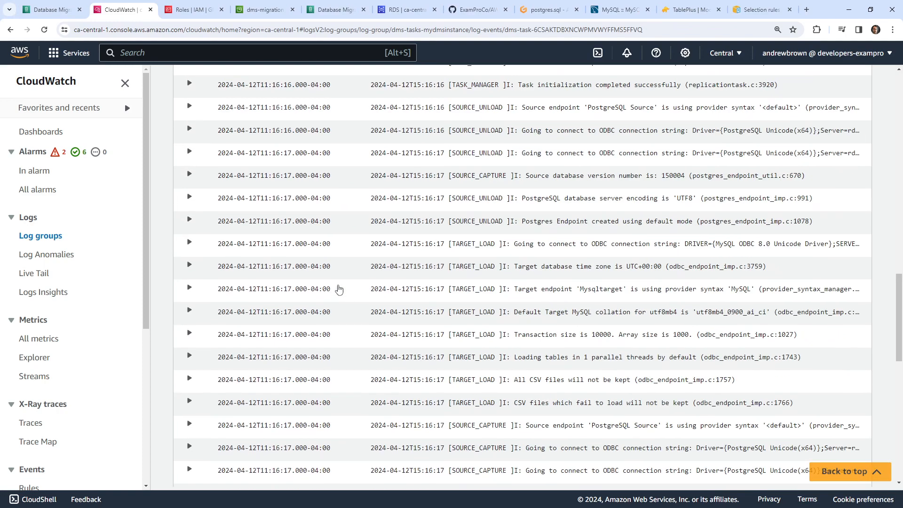
scroll(356, 264, up, 2)
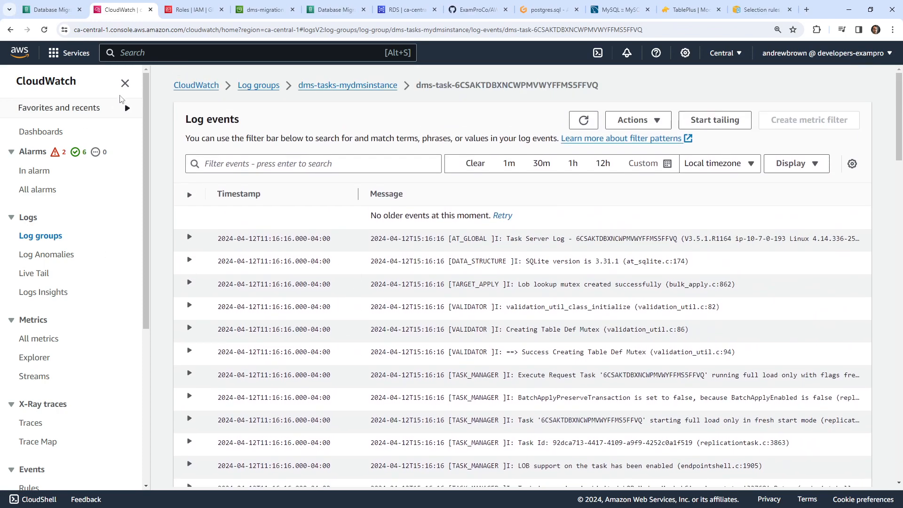
click(125, 84)
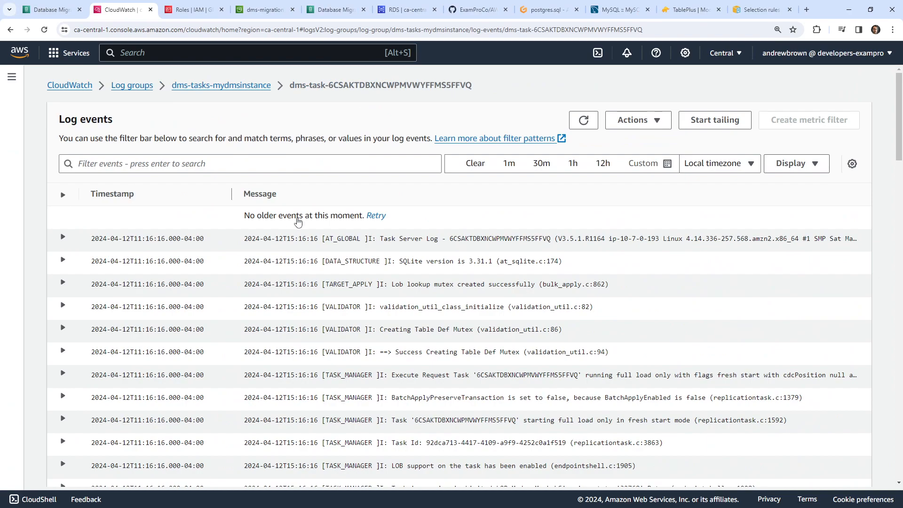
scroll(298, 221, down, 20)
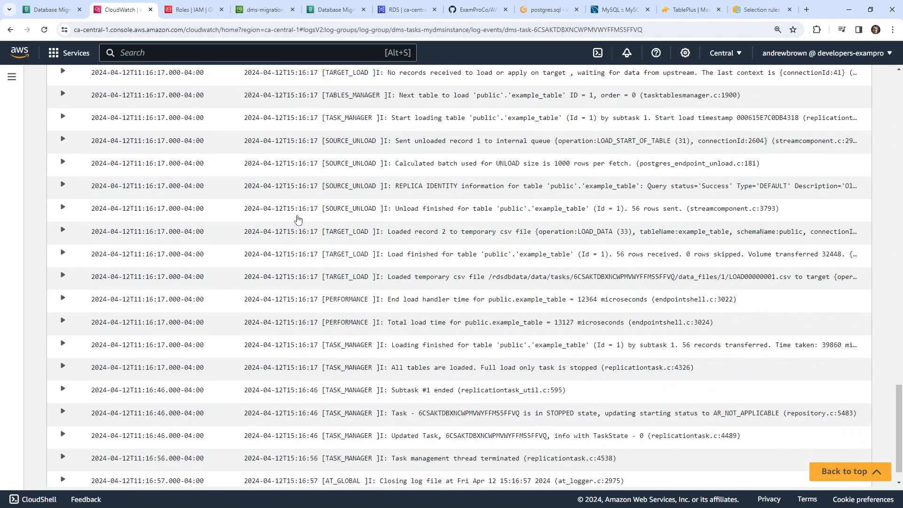
scroll(298, 219, down, 1)
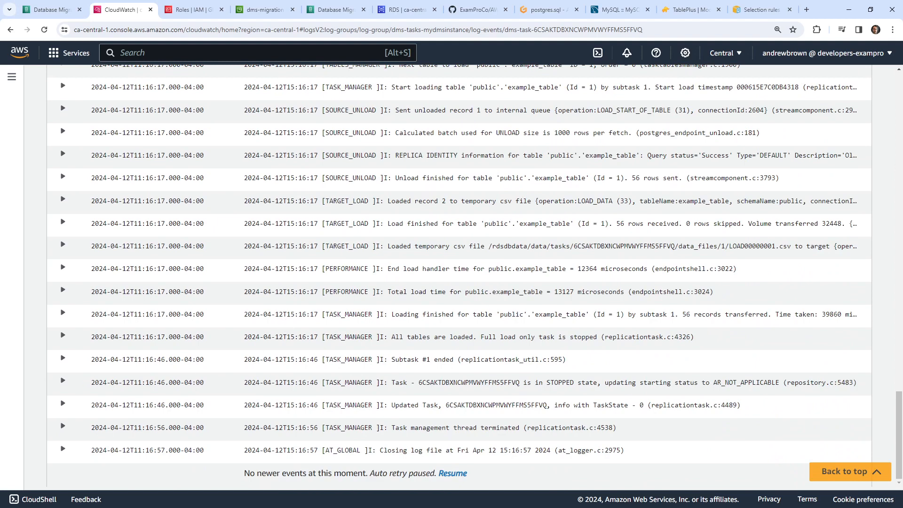
key(ctrl+f)
text(mysql)
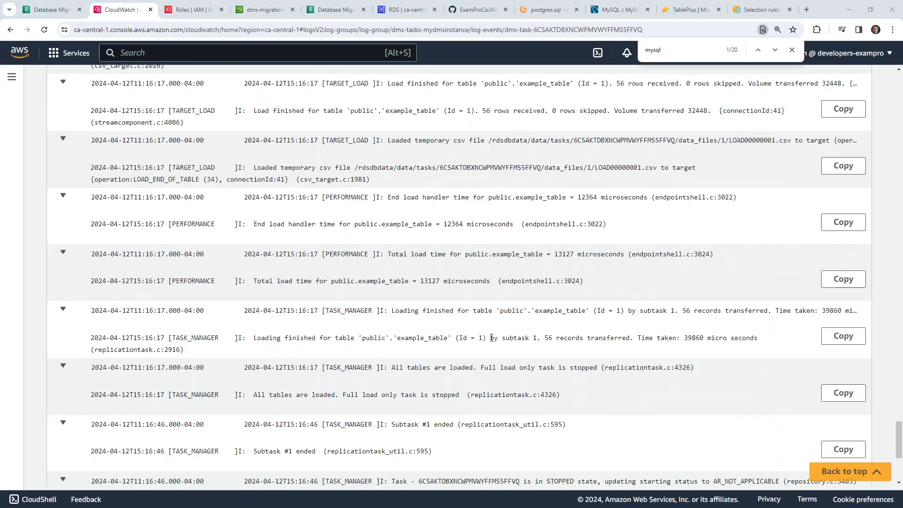
drag(284, 338, 657, 336)
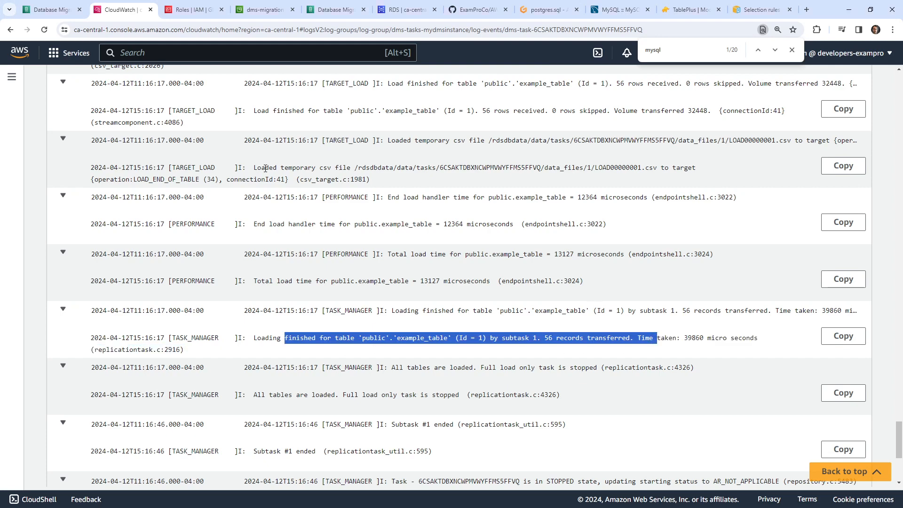
drag(266, 168, 661, 165)
- Switch to the dms-migration-45646 S3 bucket's Properties page
scroll(328, 314, up, 2)
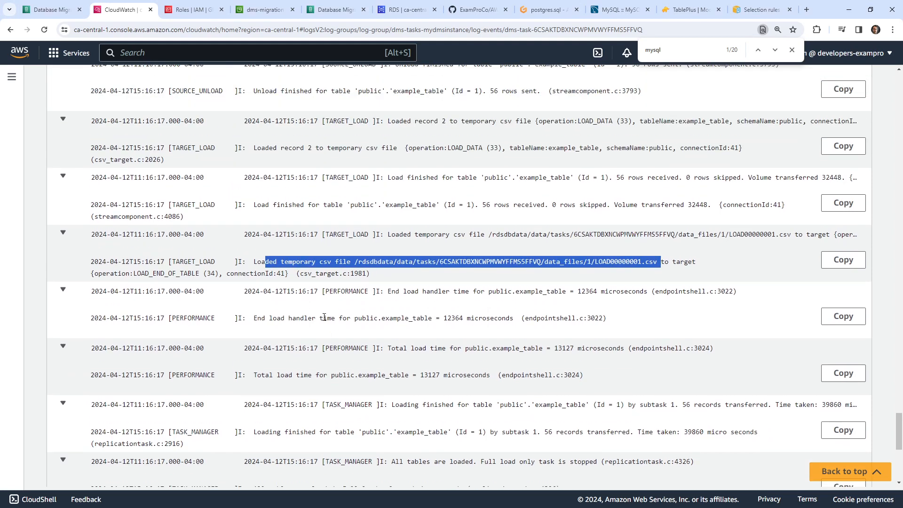
scroll(325, 317, up, 1)
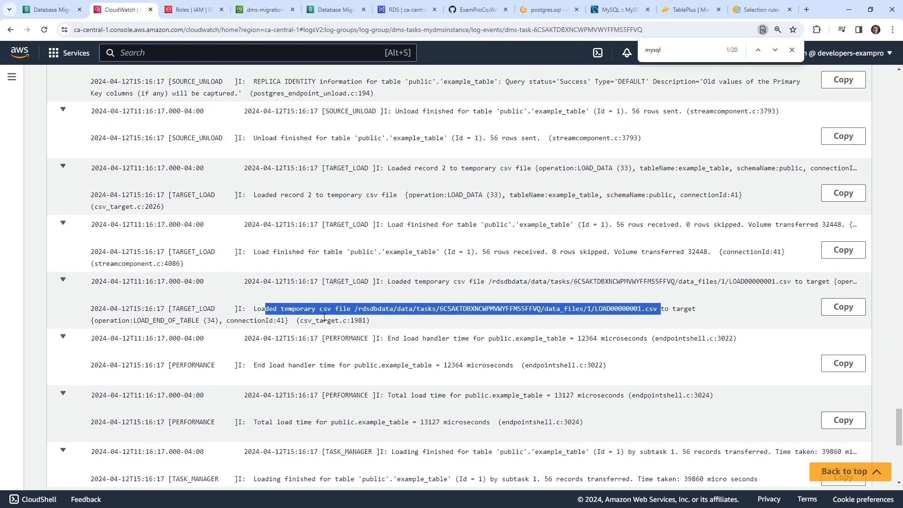
scroll(324, 318, up, 3)
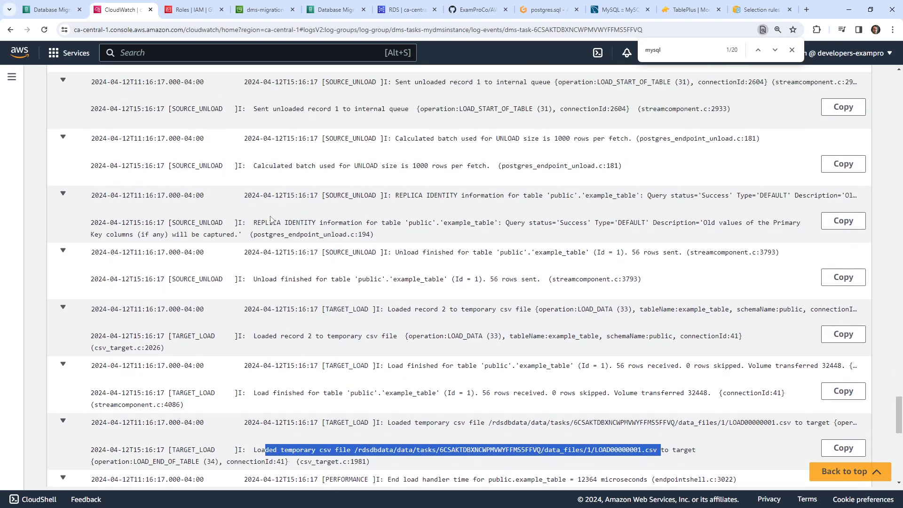
click(264, 15)
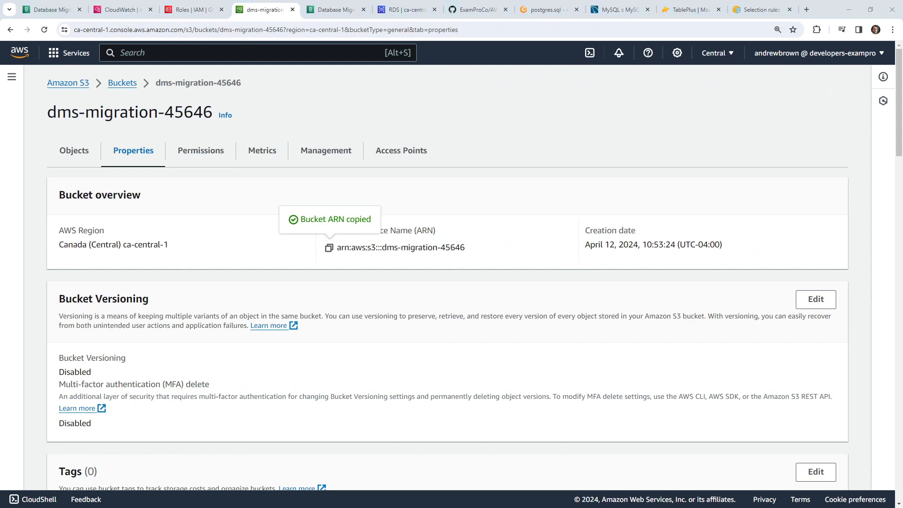
- Recheck the PostgreSQL example_table's 56 rows in TablePlus, then select MysqlConnection
drag(291, 0, 376, 78)
click(743, 84)
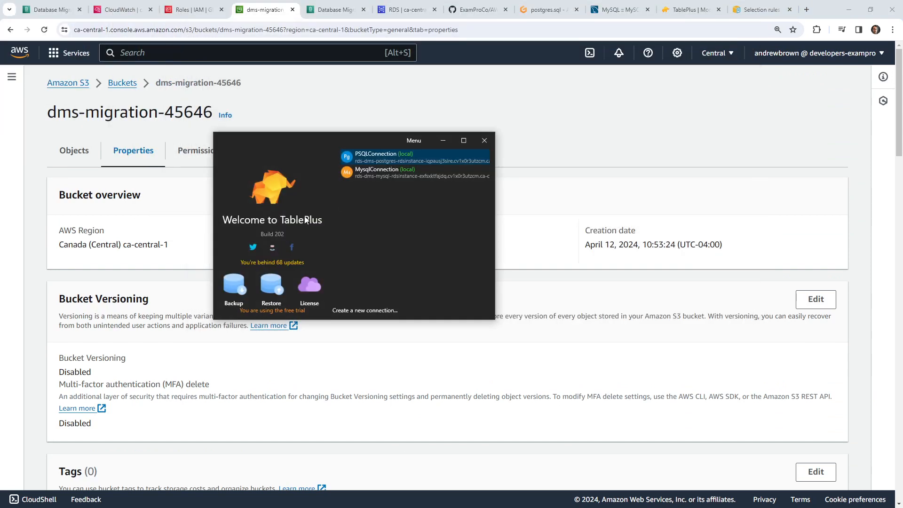
double_click(377, 155)
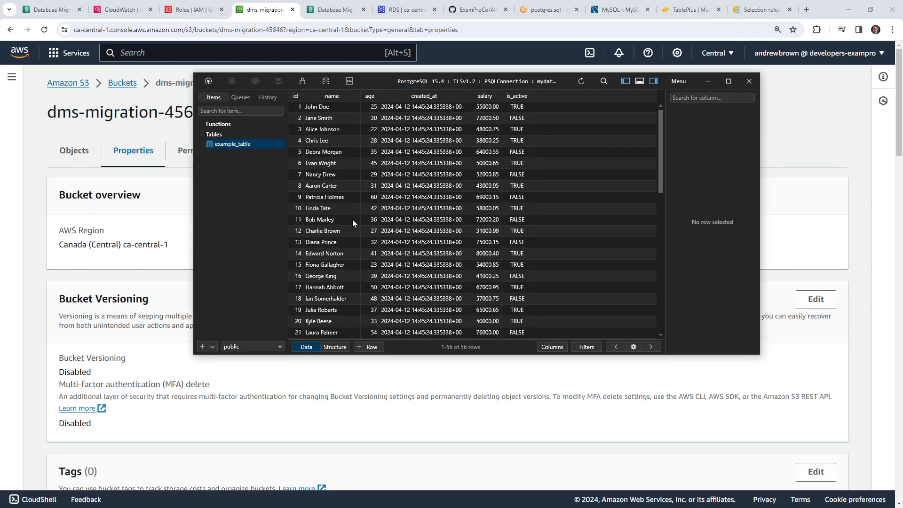
scroll(352, 221, down, 10)
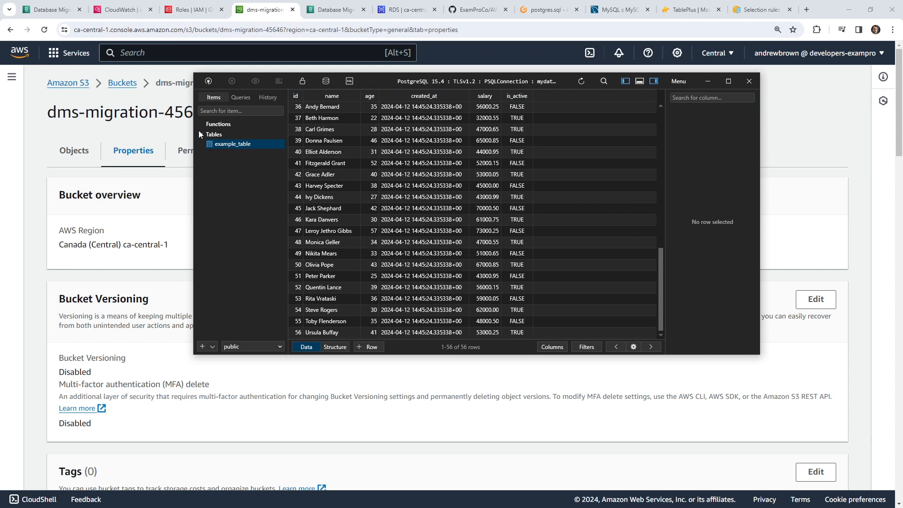
click(750, 80)
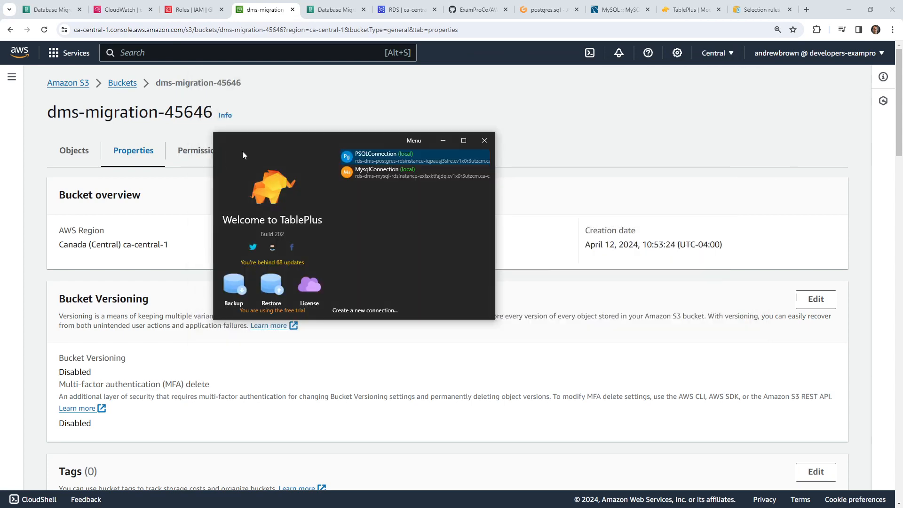
click(379, 172)
- Edit MysqlConnection to clear the mydatabase database name, test it, and connect
right_click(377, 175)
click(417, 207)
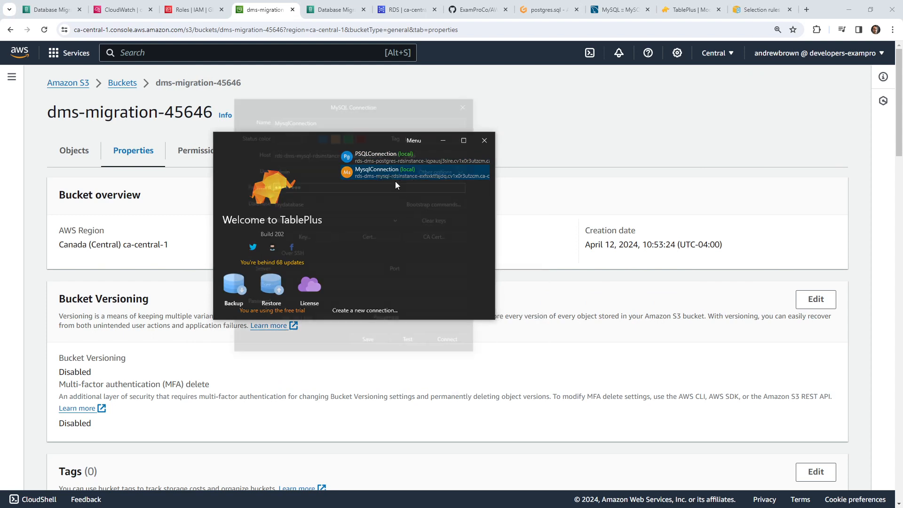
click(316, 204)
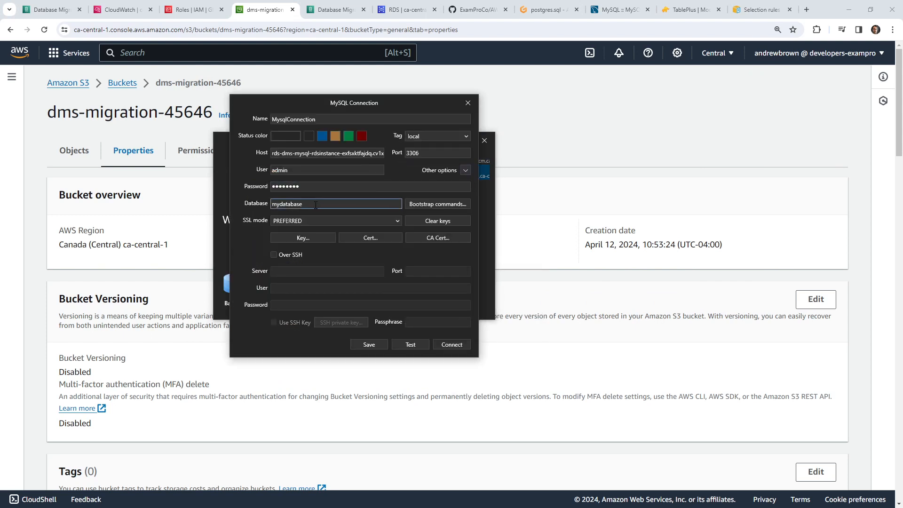
double_click(290, 200)
key(BackSpace)
click(434, 242)
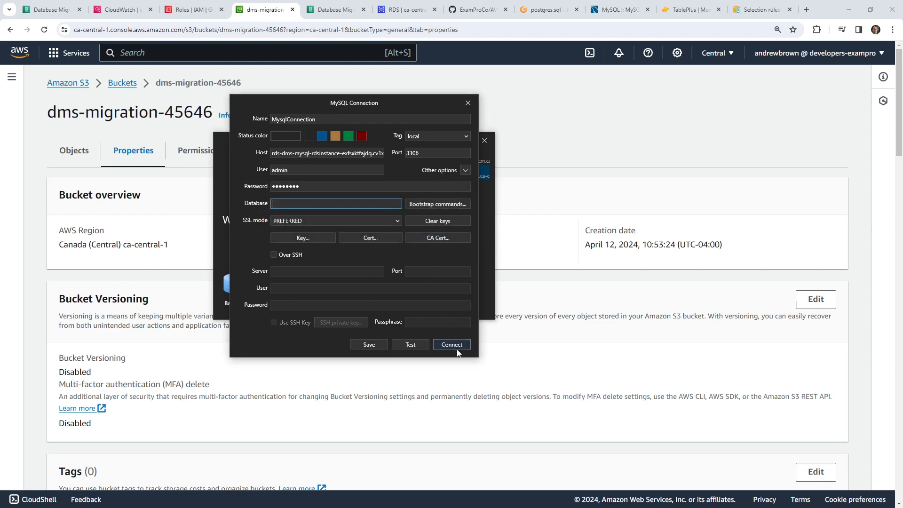
click(457, 348)
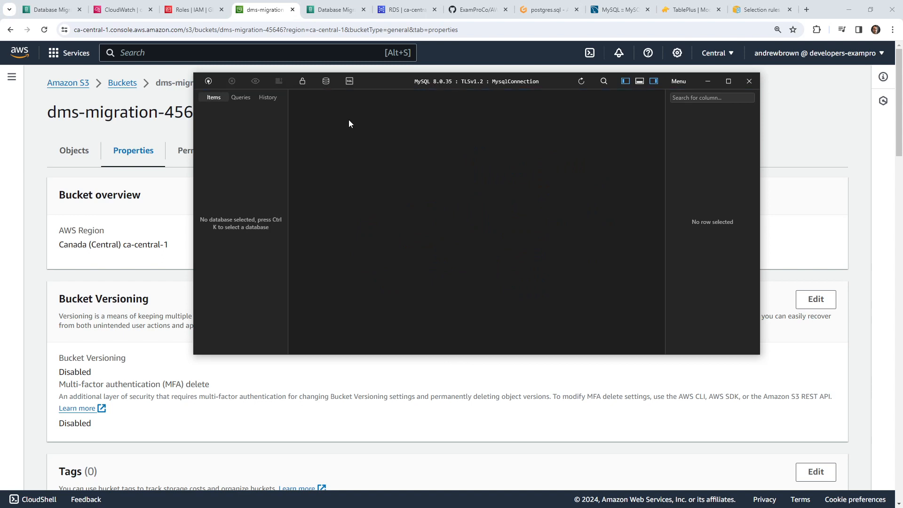
- Confirm 56 example_table rows in the public database, close TablePlus, and go to Amazon S3 home
mouse_move(287, 129)
mouse_down()
mouse_move(325, 130)
mouse_move(302, 130)
mouse_up()
click(327, 76)
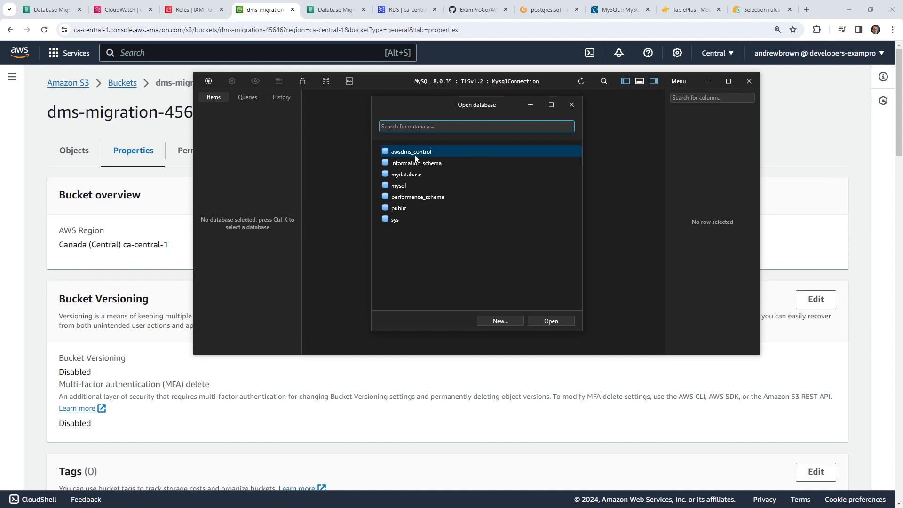
double_click(411, 207)
click(246, 144)
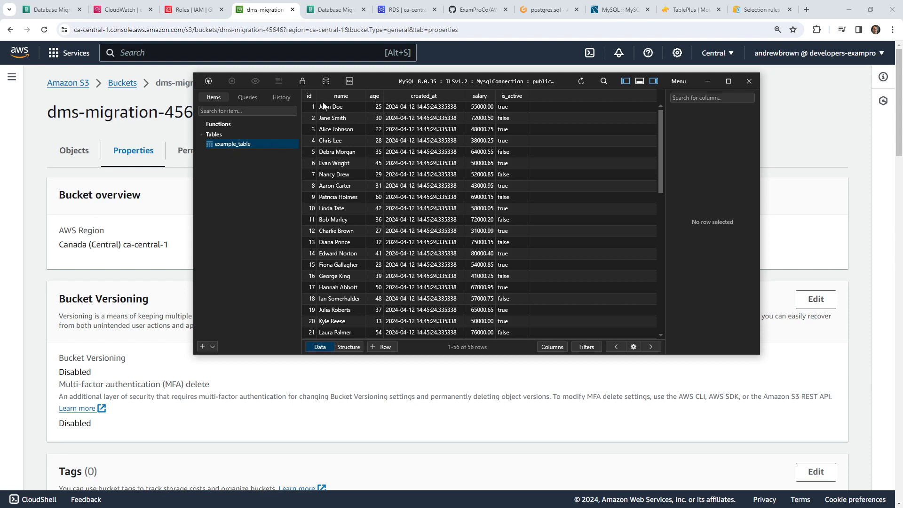
click(326, 81)
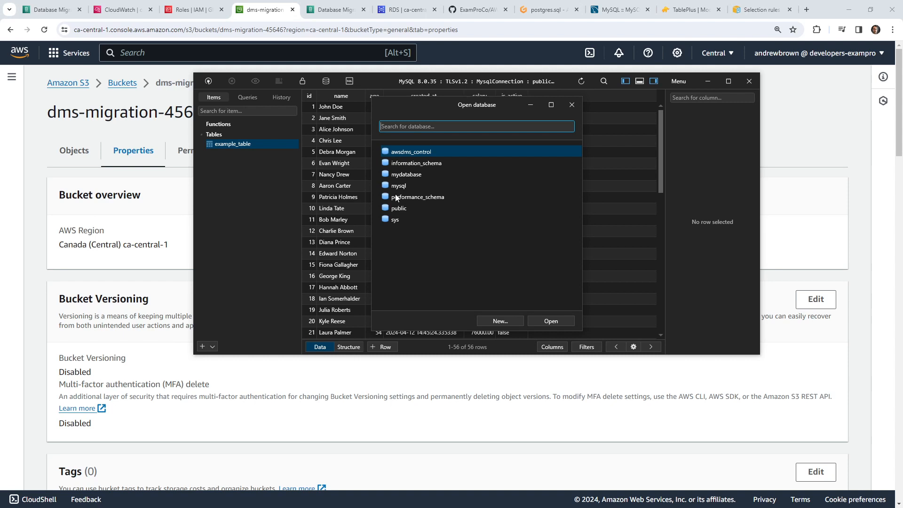
double_click(397, 213)
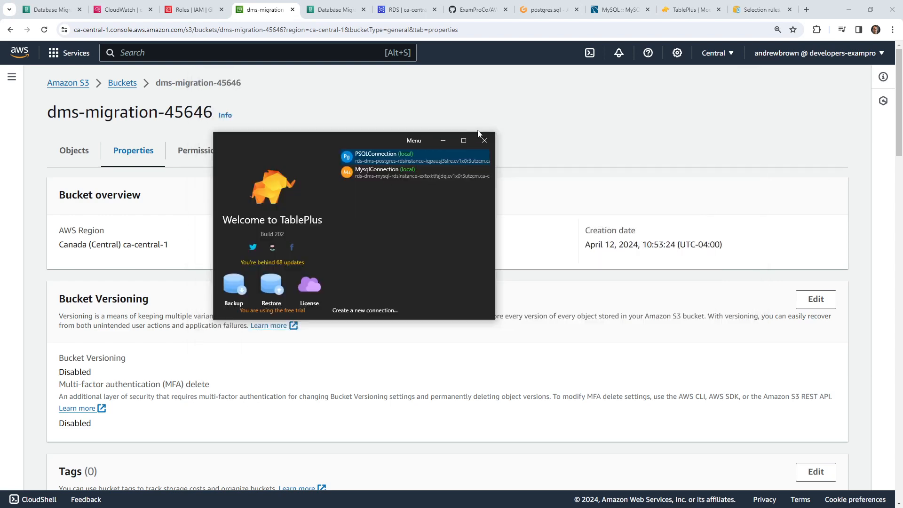
click(484, 140)
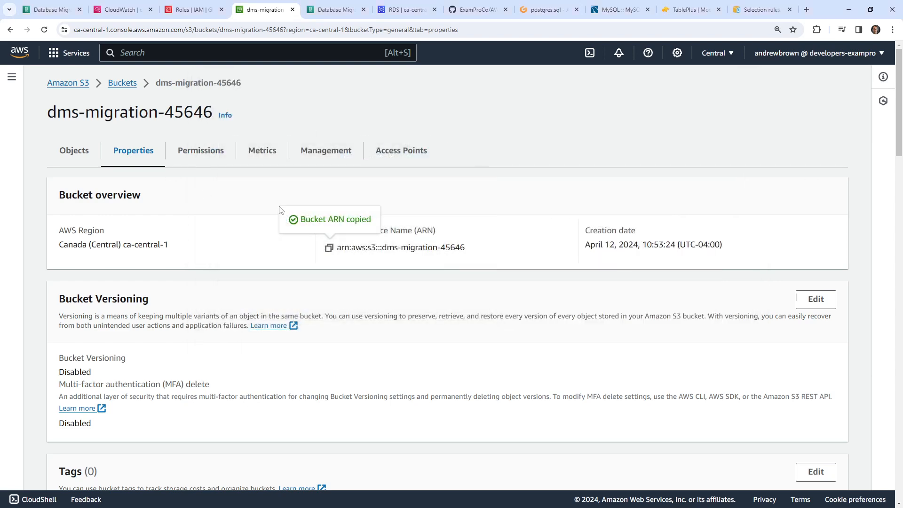
click(77, 84)
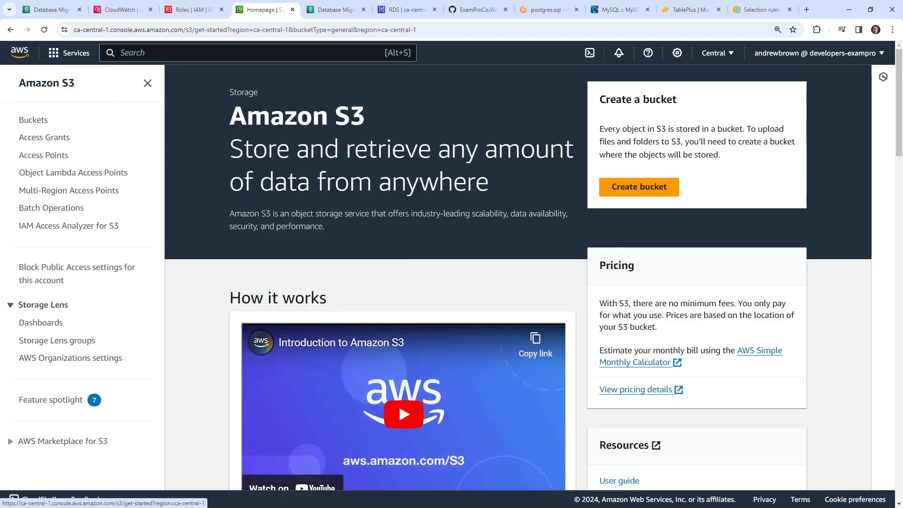
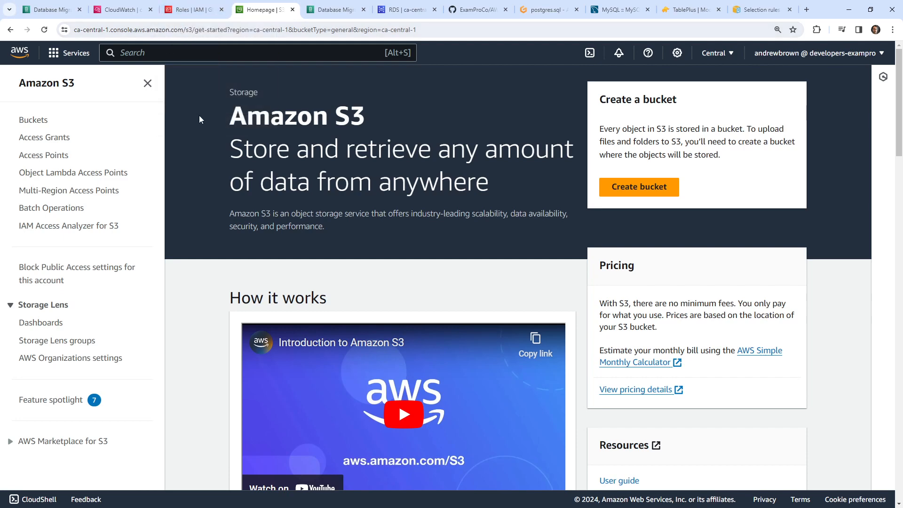
- Delete the dmstask migration task and refresh the task list until it shows Deleting
click(63, 11)
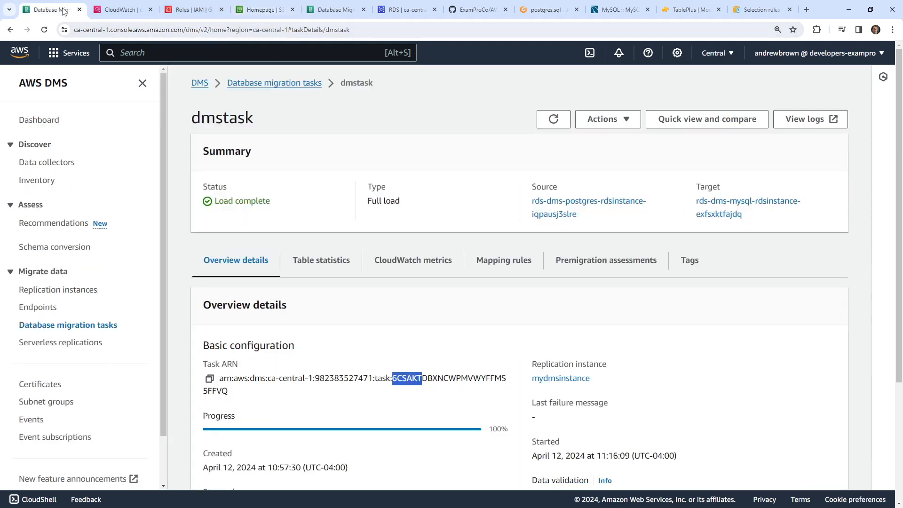
click(90, 325)
click(207, 327)
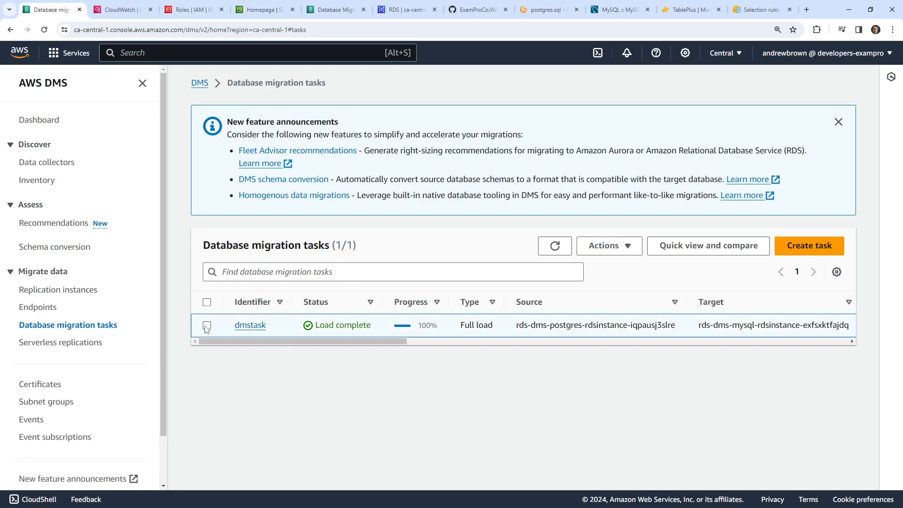
click(207, 326)
click(605, 247)
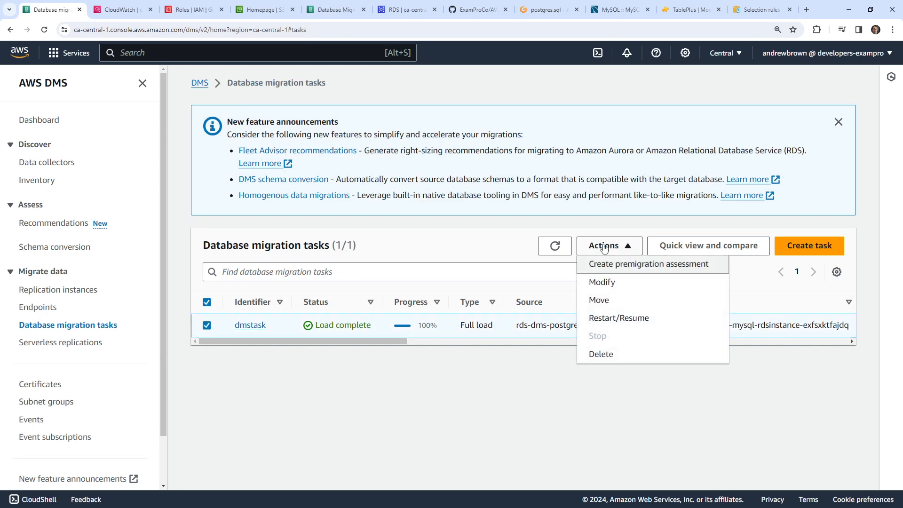
click(603, 354)
click(586, 326)
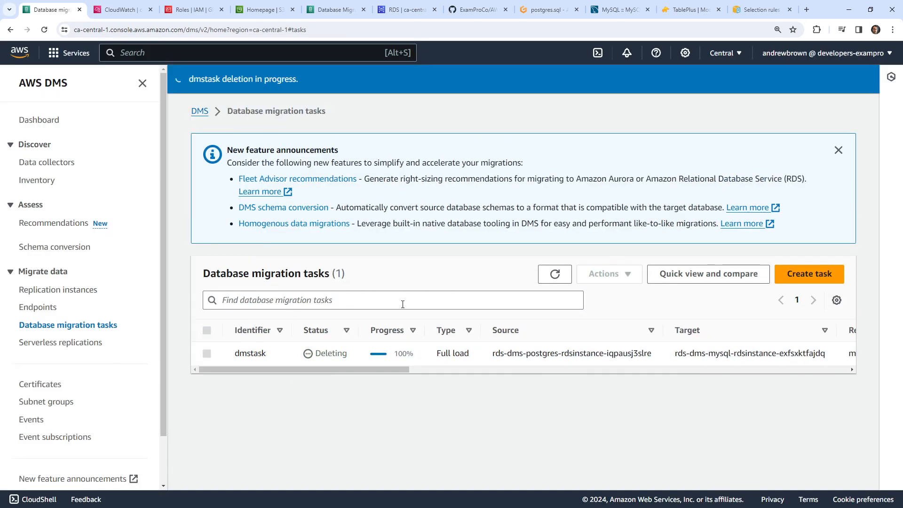
click(38, 307)
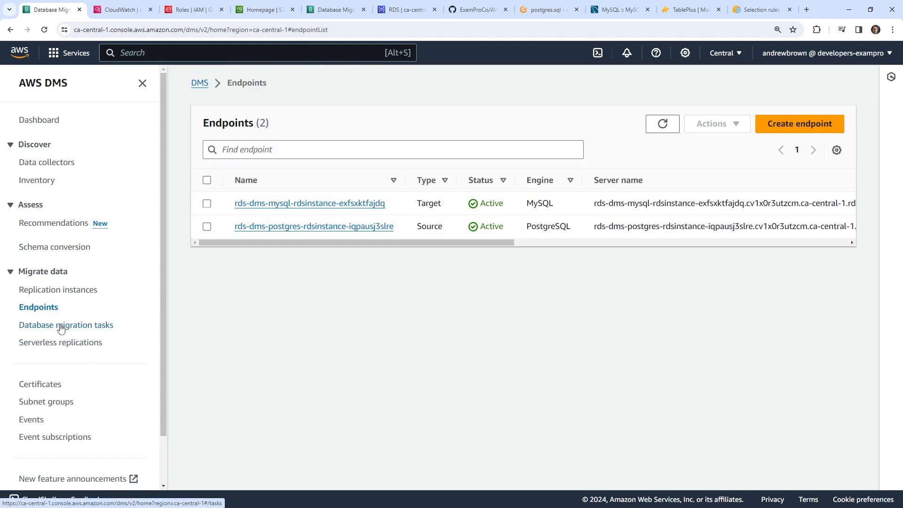
click(61, 324)
click(555, 277)
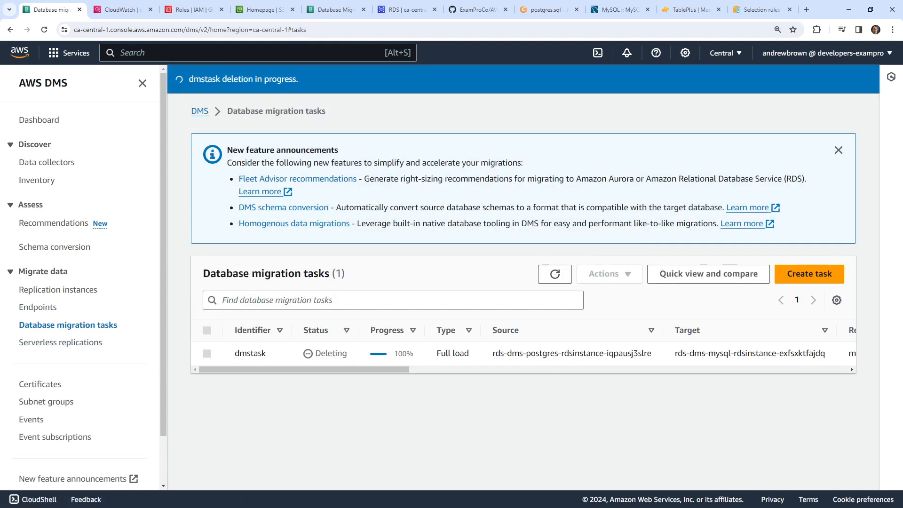
- Search for s3 and open the Amazon S3 console
click(123, 10)
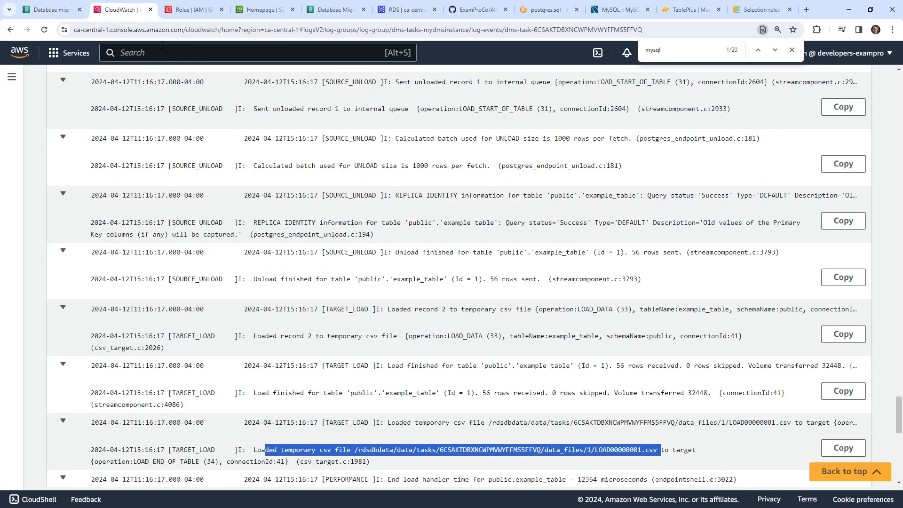
click(167, 59)
text(s3)
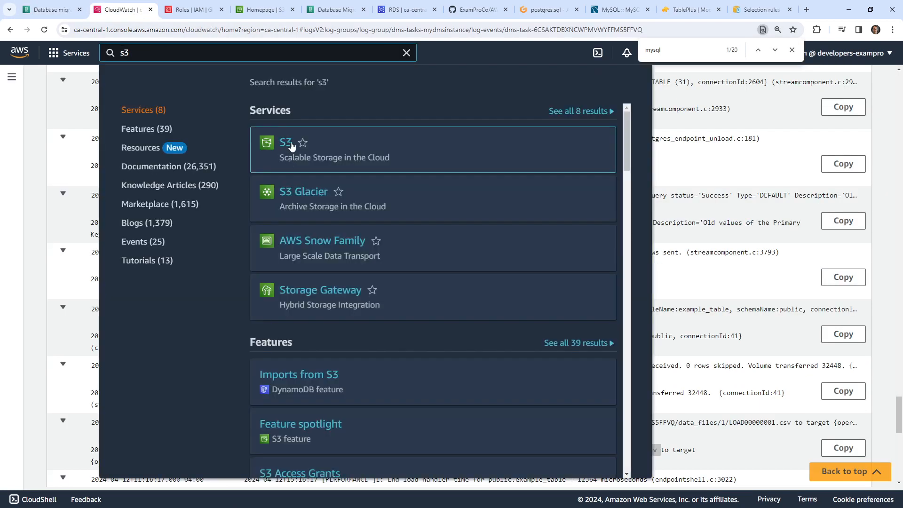
click(282, 134)
- Open CloudFormation via cfn and delete the rds-dms-postgres and rds-dms-mysql stacks
click(191, 10)
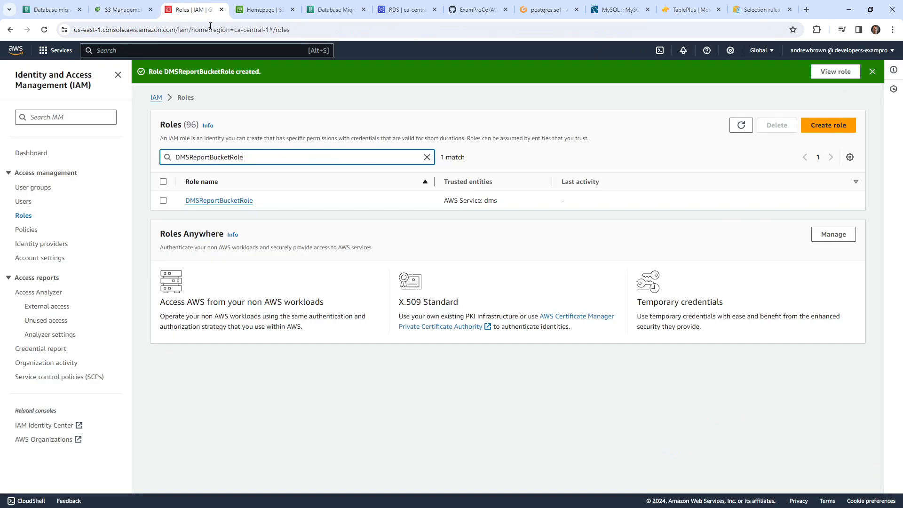
click(166, 49)
text(cfn)
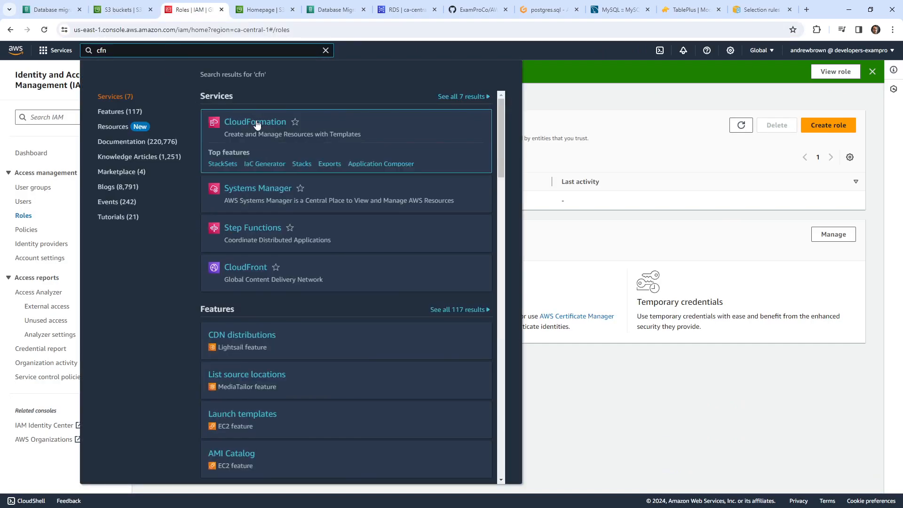
click(256, 123)
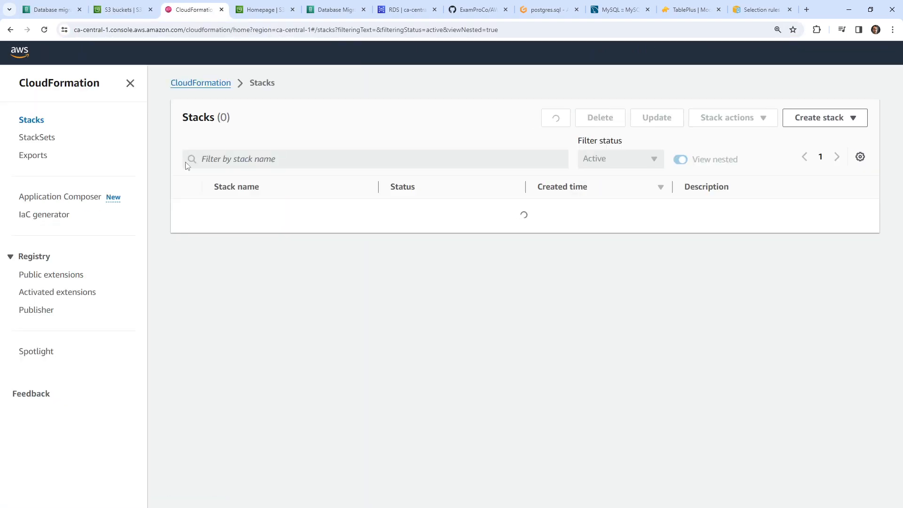
click(186, 210)
click(576, 117)
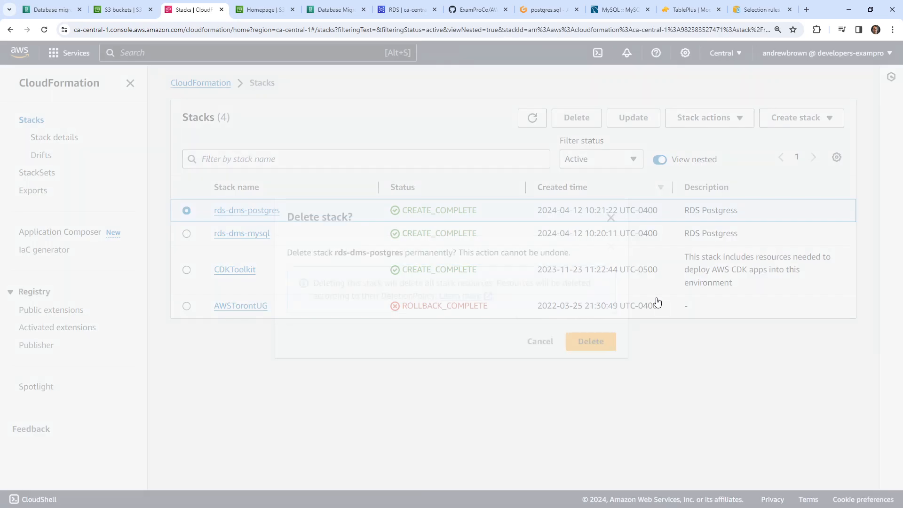
click(604, 338)
click(186, 262)
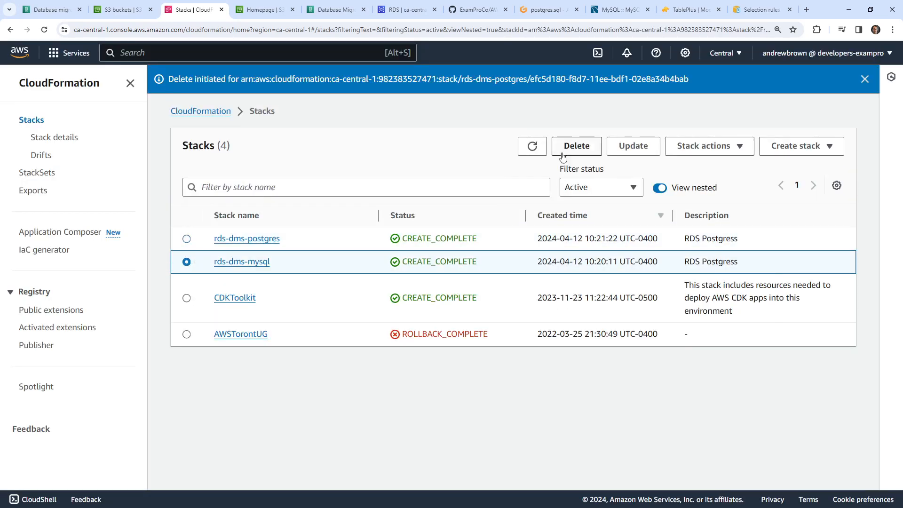
click(577, 146)
click(597, 337)
click(117, 11)
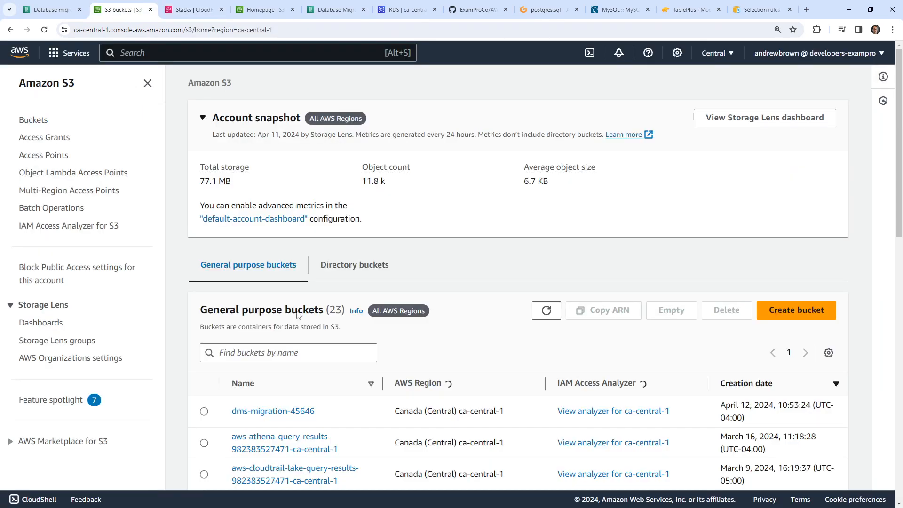
- Empty the dms-migration-45646 bucket by confirming with 'permanently delete'
click(203, 410)
click(675, 318)
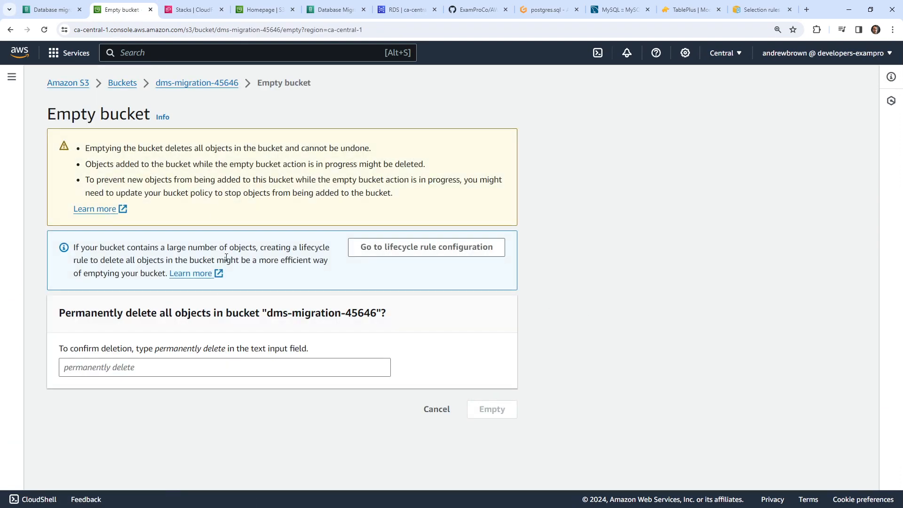
drag(155, 349, 226, 352)
key(ctrl+c)
click(292, 370)
key(ctrl+v)
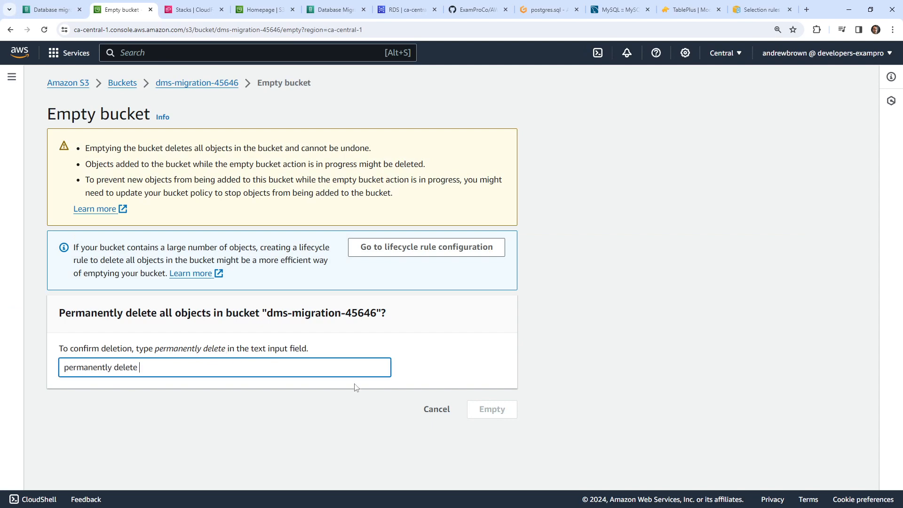
click(486, 419)
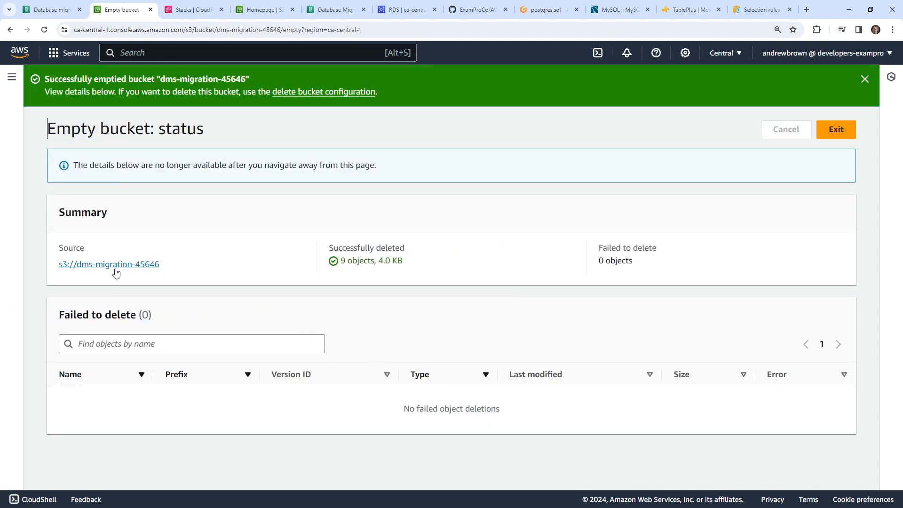
click(115, 270)
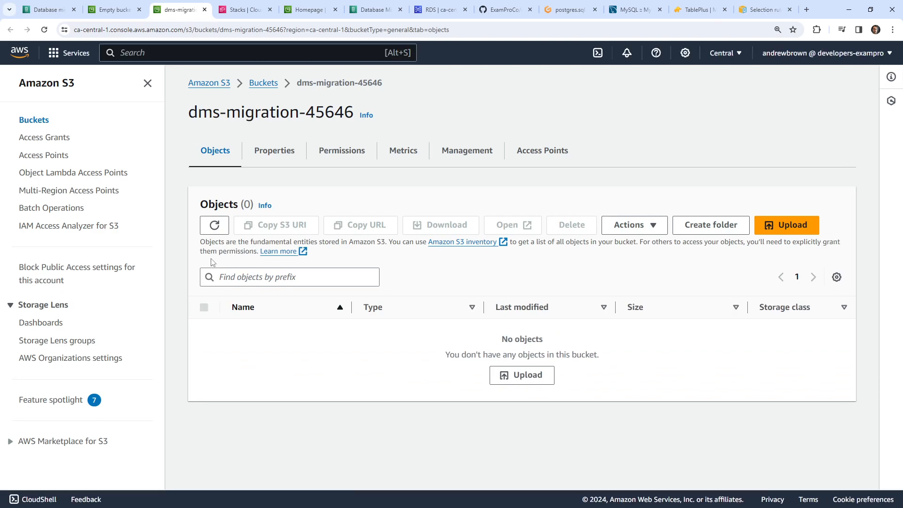
click(264, 84)
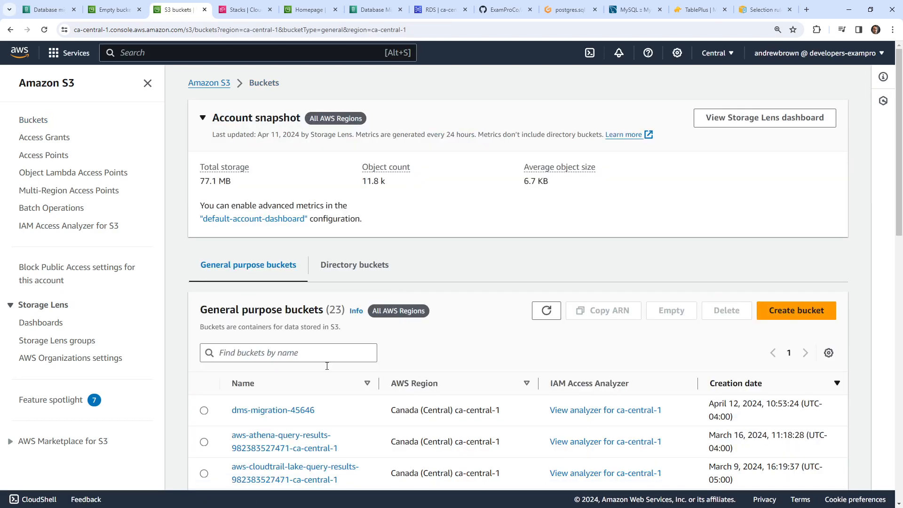
- Delete the dms-migration-45646 bucket, pasting its name as confirmation
click(205, 411)
click(726, 310)
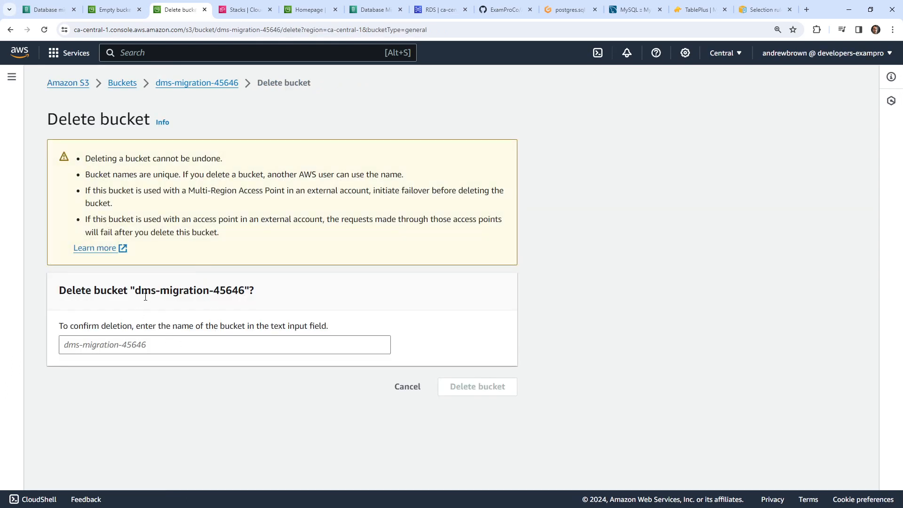
double_click(146, 291)
drag(168, 294, 239, 291)
key(ctrl+c)
click(208, 343)
key(ctrl+v)
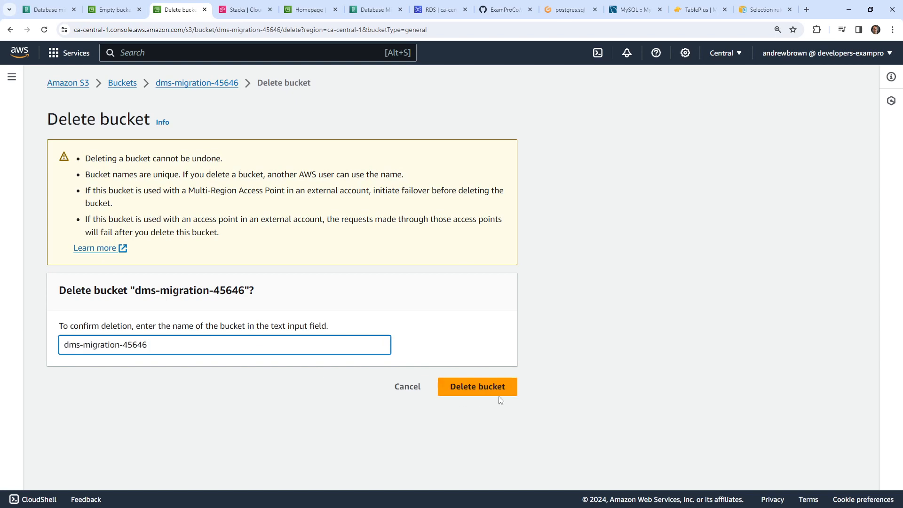
click(497, 393)
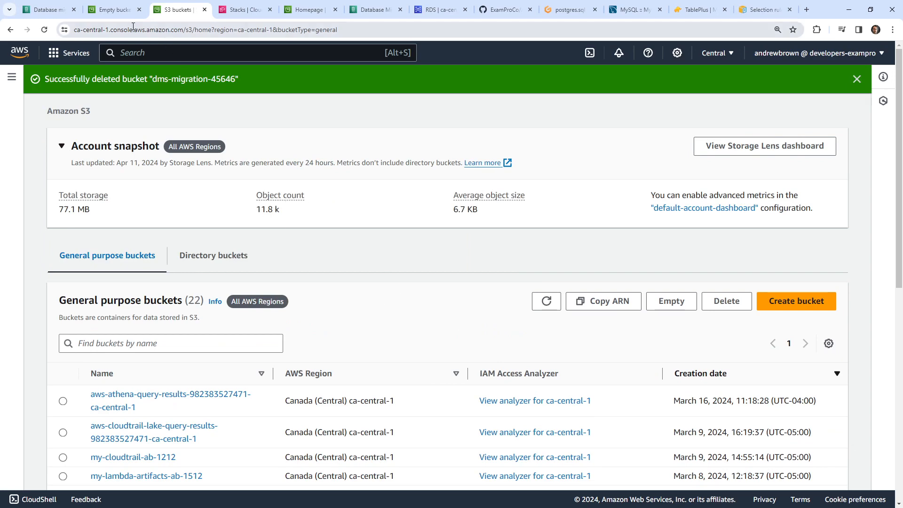
click(123, 12)
- Delete the MySQL target and PostgreSQL source DMS endpoints, then refresh the endpoint list
click(48, 10)
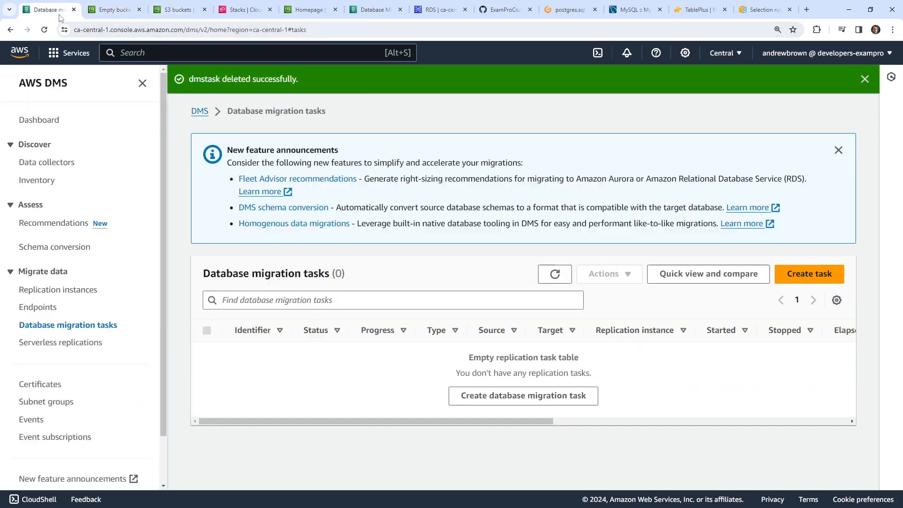
click(38, 307)
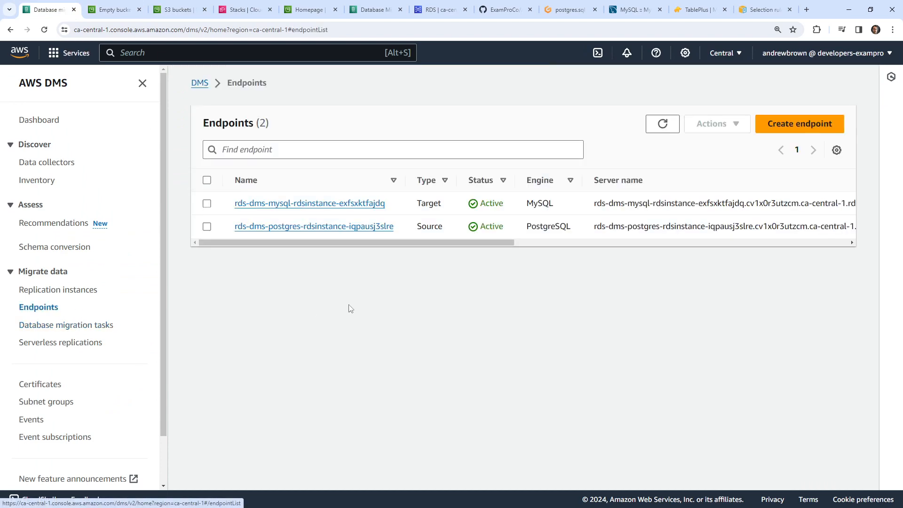
click(206, 203)
click(717, 124)
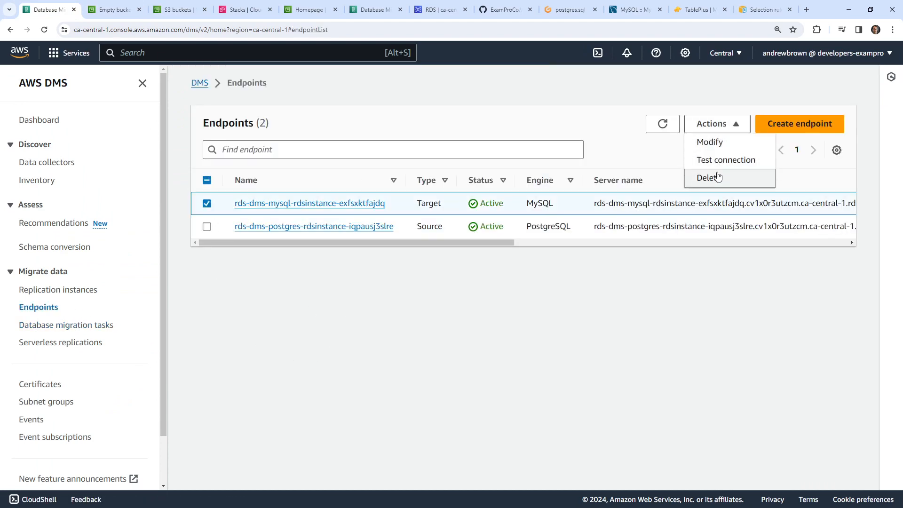
click(710, 178)
click(606, 333)
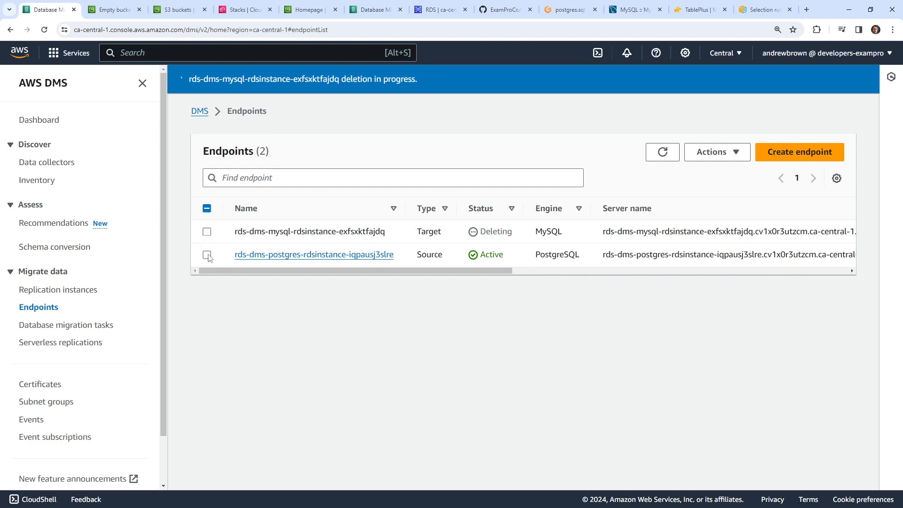
click(207, 255)
click(717, 152)
click(711, 206)
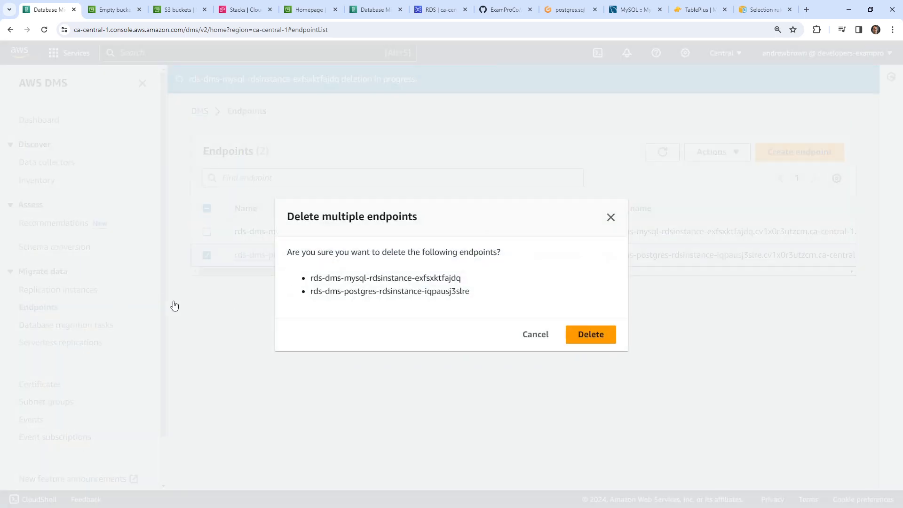
click(582, 335)
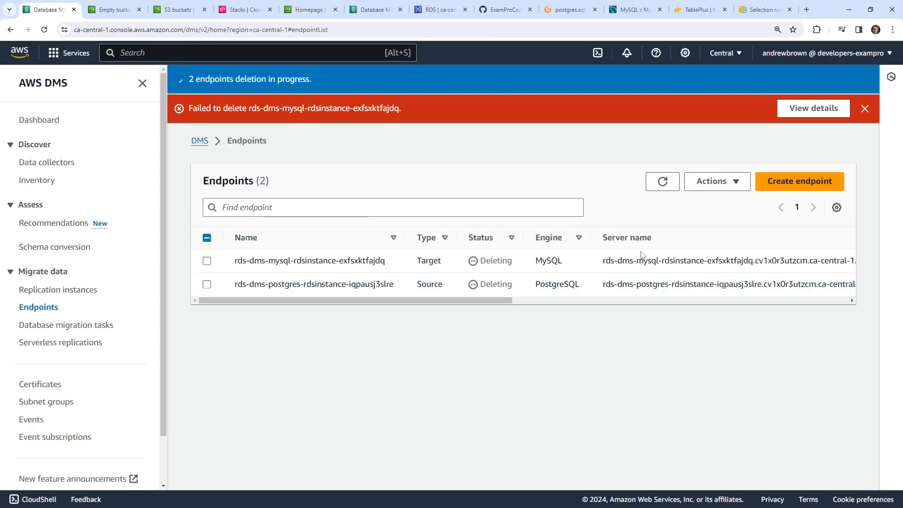
click(865, 108)
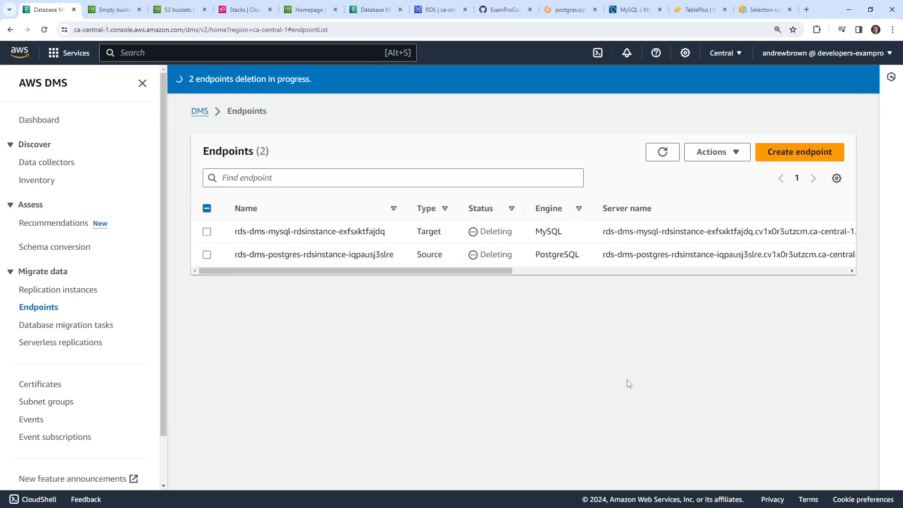
click(663, 151)
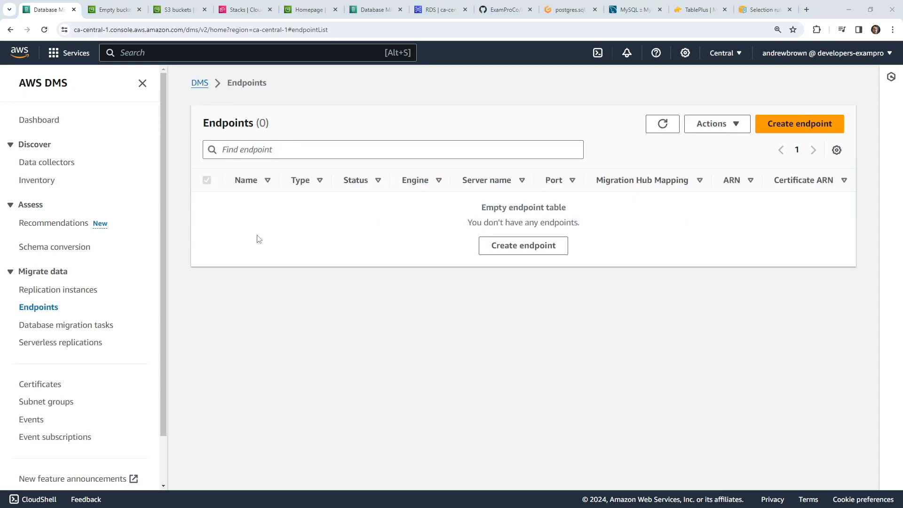
- Delete the mydmsinstance replication instance and refresh to see Deleting
click(91, 291)
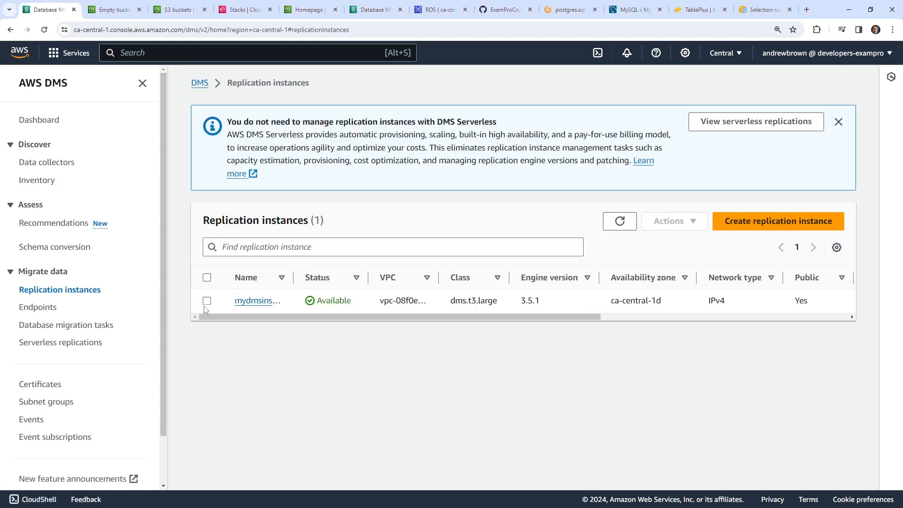
click(207, 301)
click(673, 221)
click(686, 279)
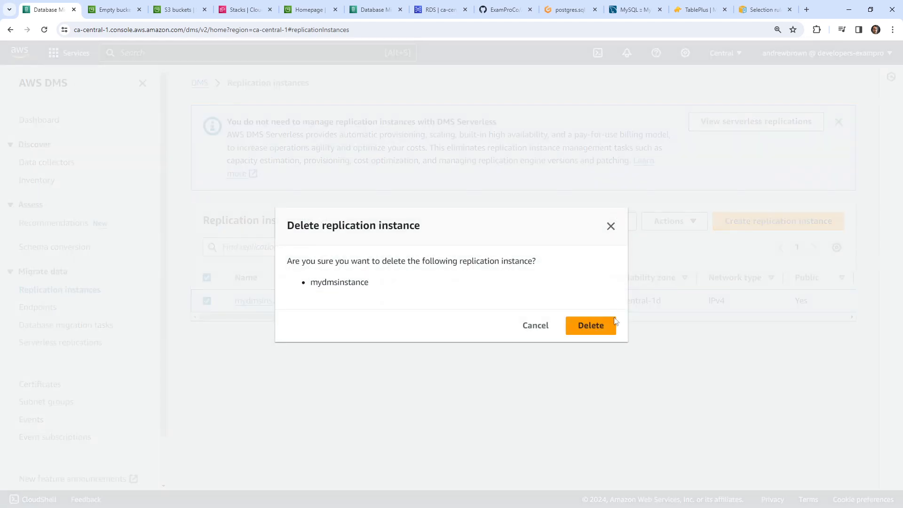
click(573, 324)
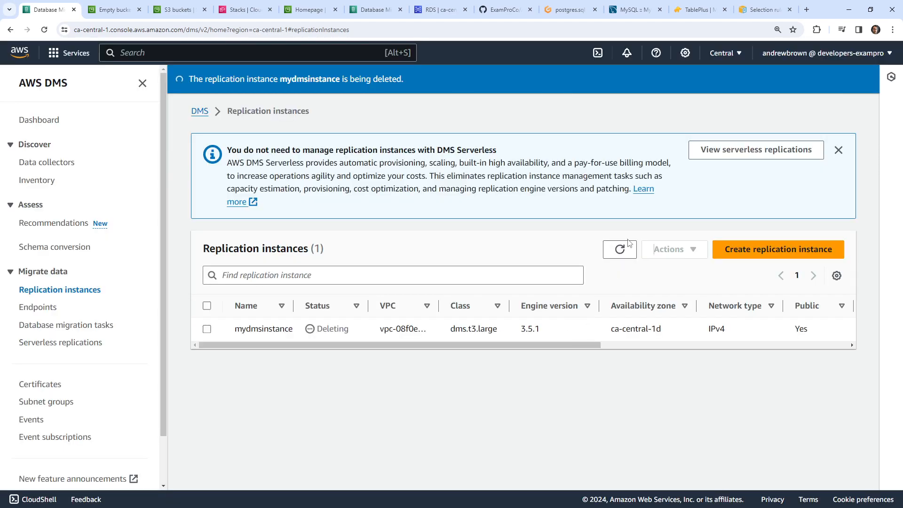
click(621, 250)
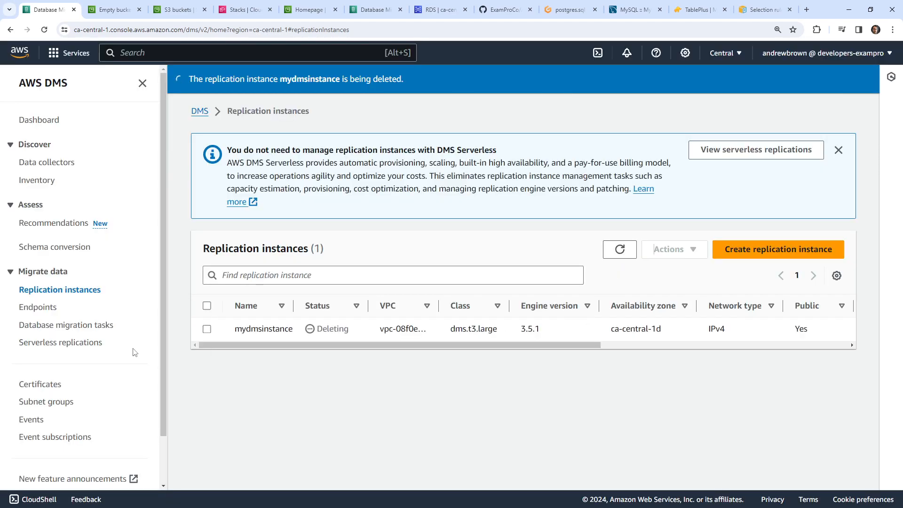